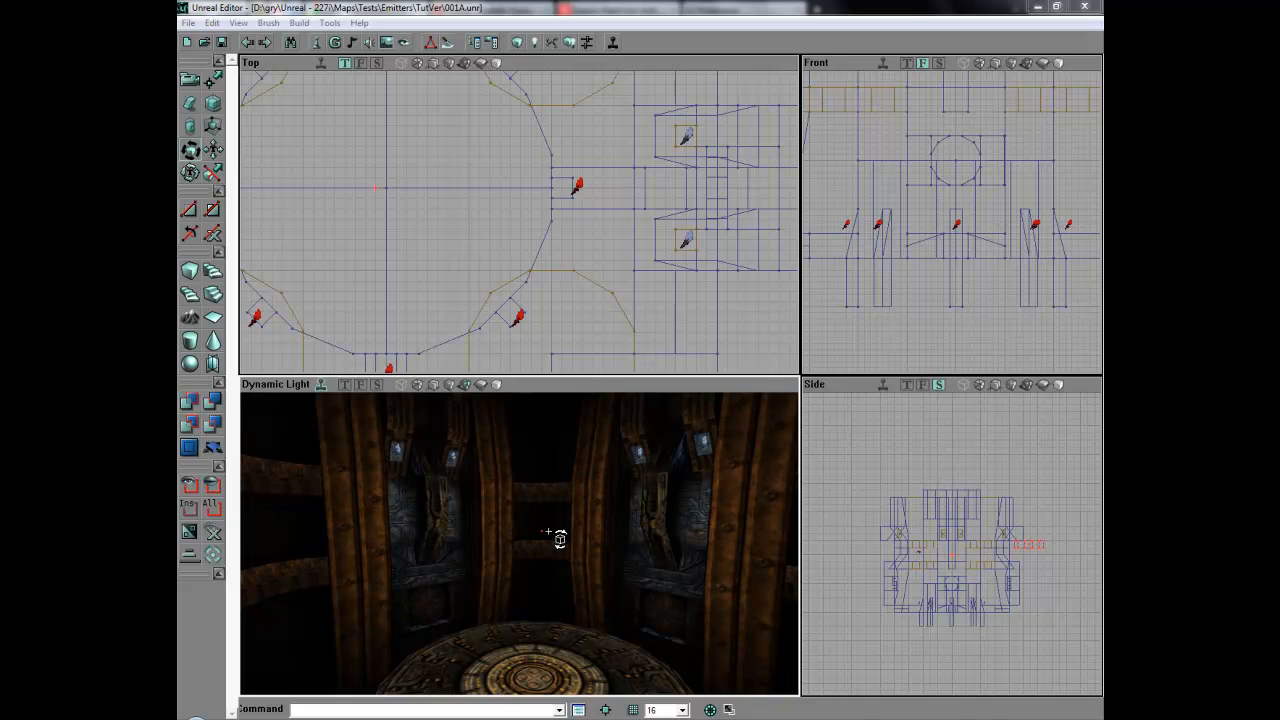
Select the MeshEmitter class under XParticleEmitter > XEmitter > XMeshEmitter in the actor class list.
right_click_drag(560, 535, 558, 595)
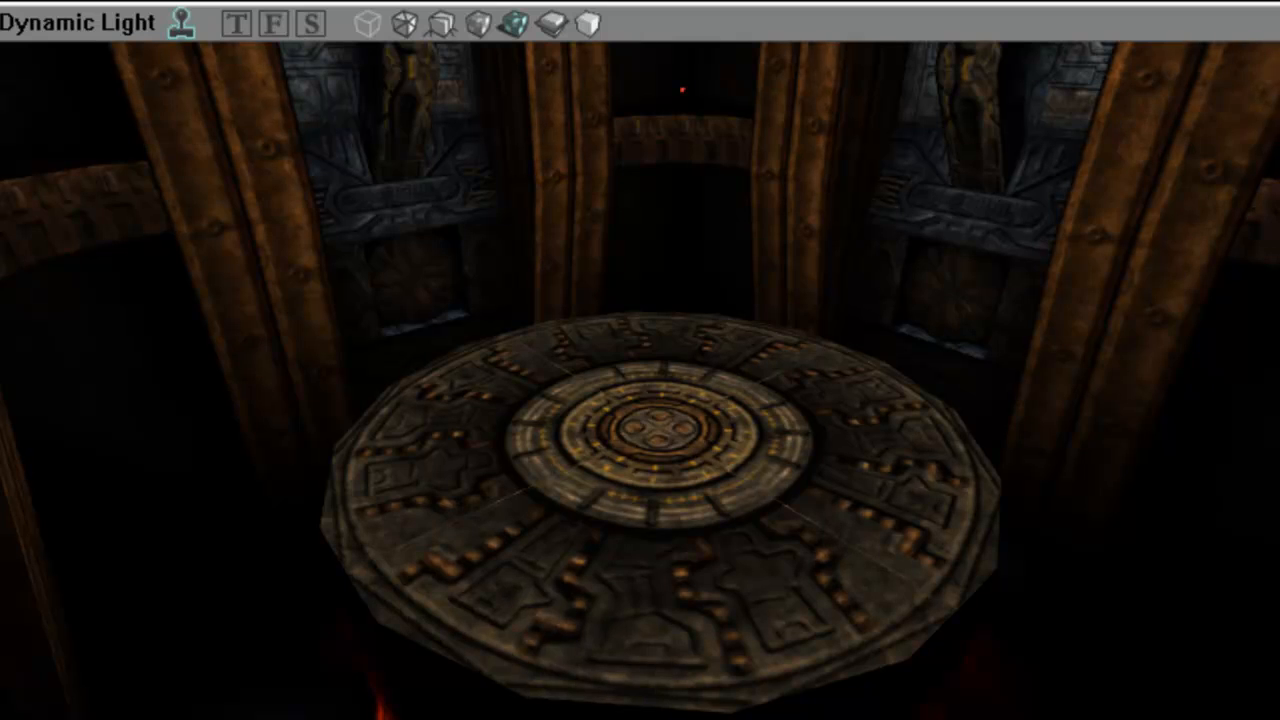
right_click_drag(709, 354, 490, 335)
left_click_drag(490, 335, 490, 350)
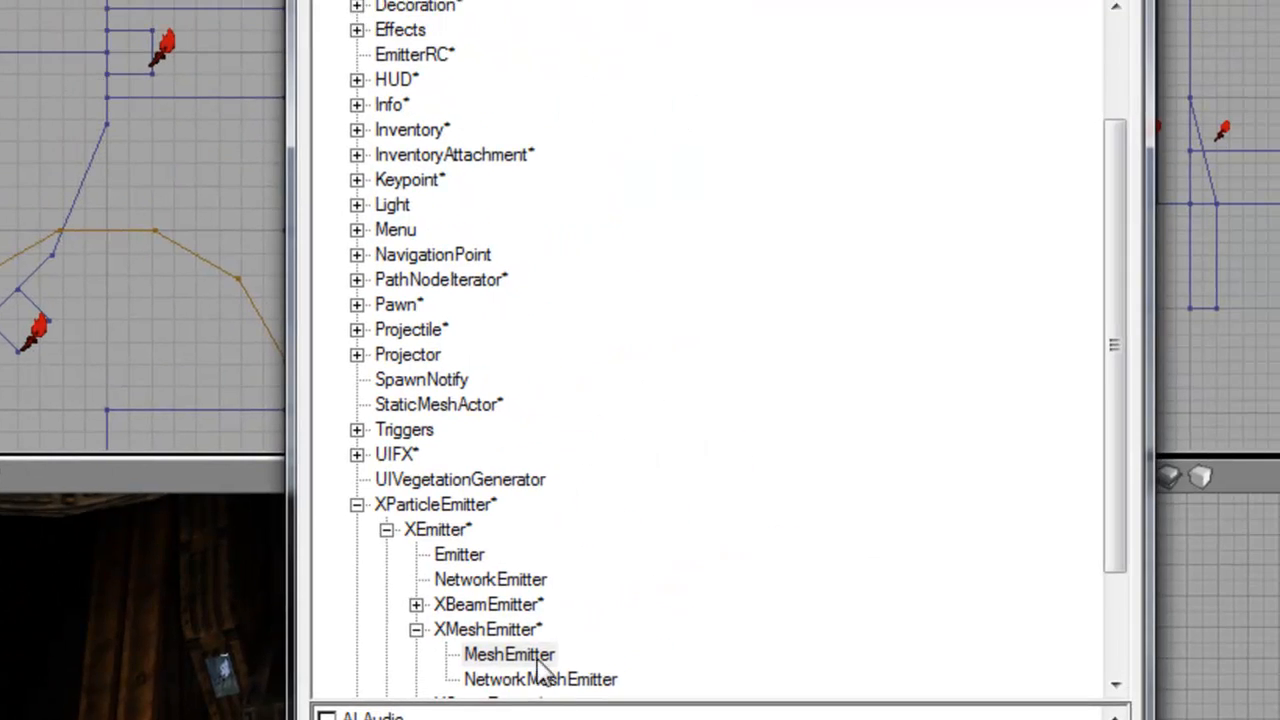
left_click(360, 505)
left_click(357, 604)
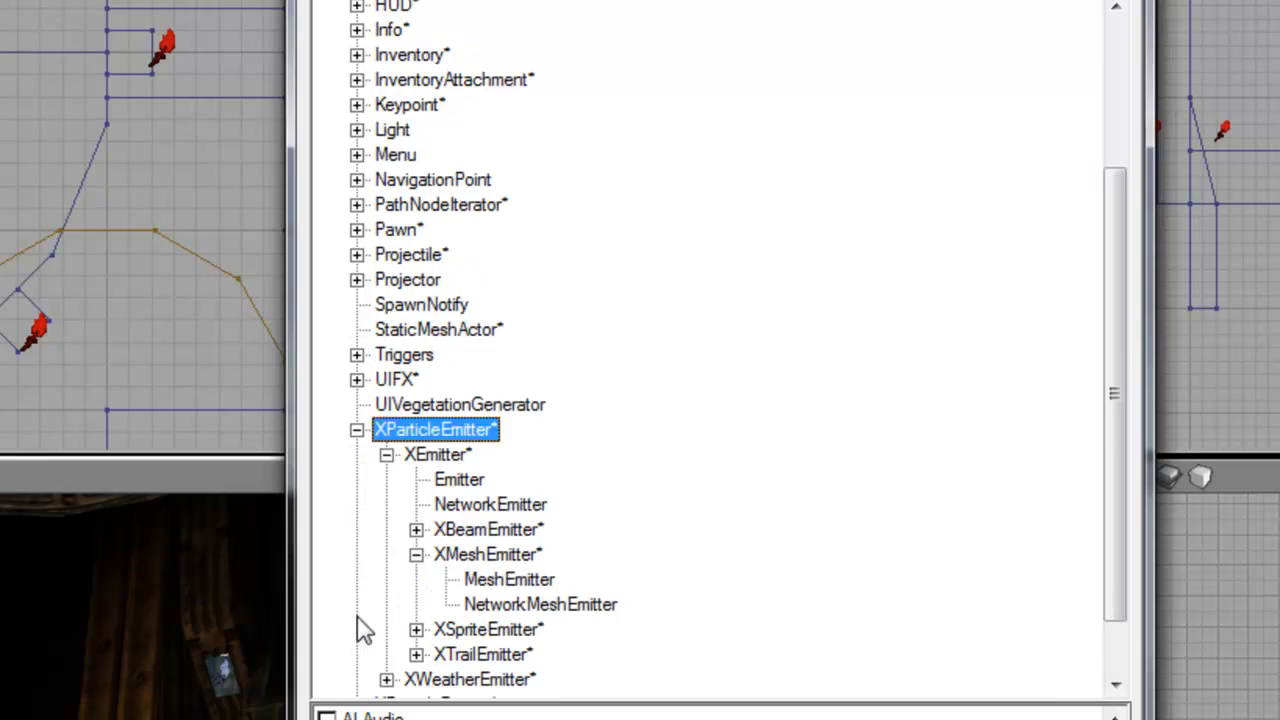
left_click(489, 580)
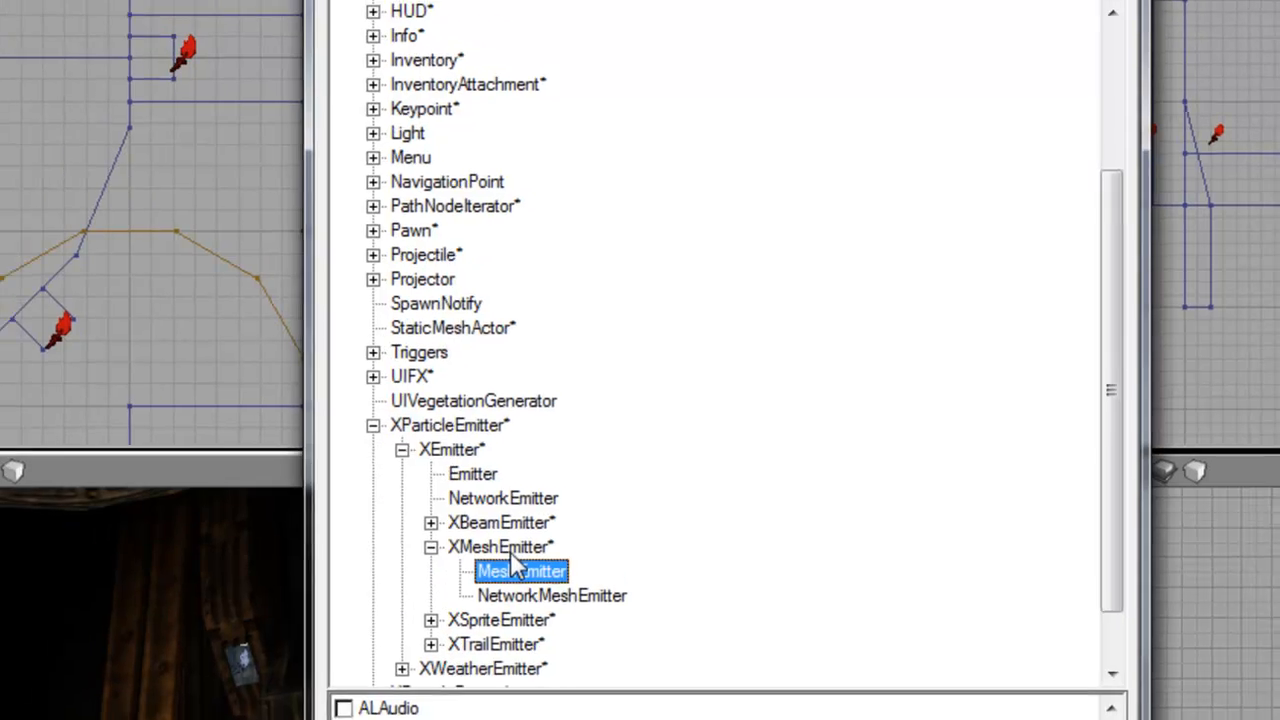
left_click(501, 556)
left_click(689, 463)
Add a MeshEmitter actor at the centre of the round stone platform.
right_click_drag(372, 655, 367, 714)
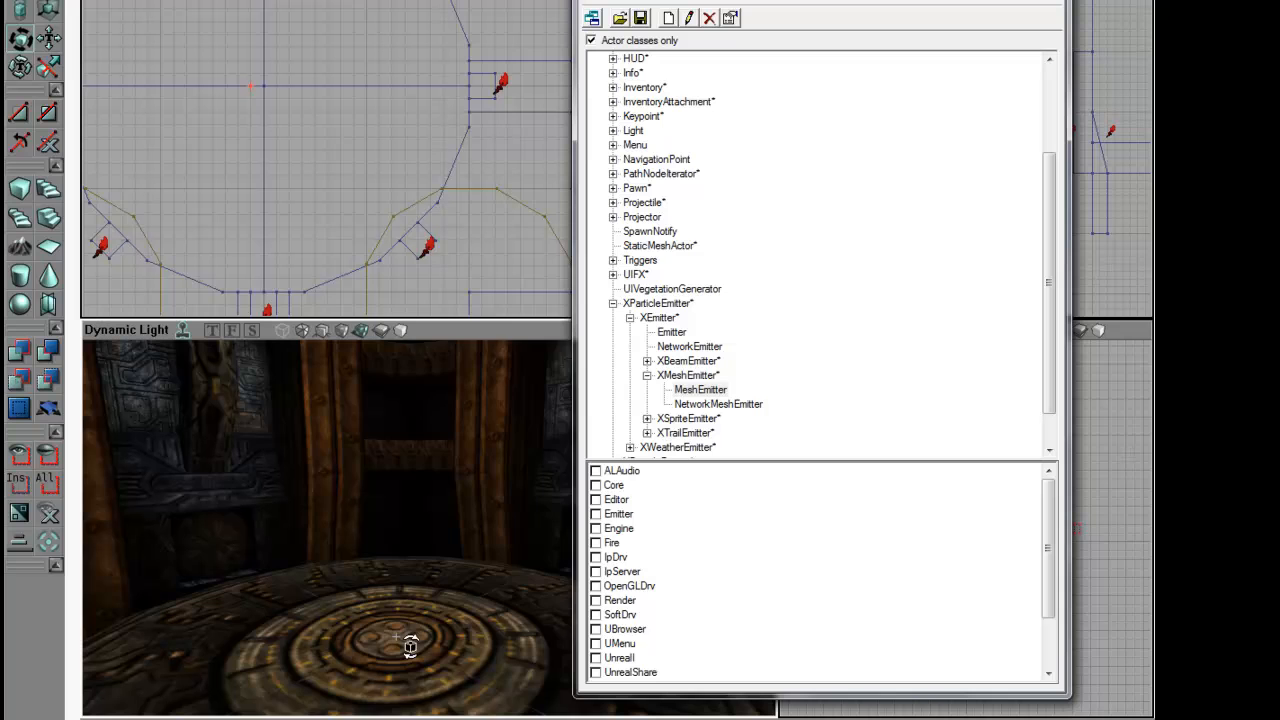
right_click(410, 645)
left_click(486, 314)
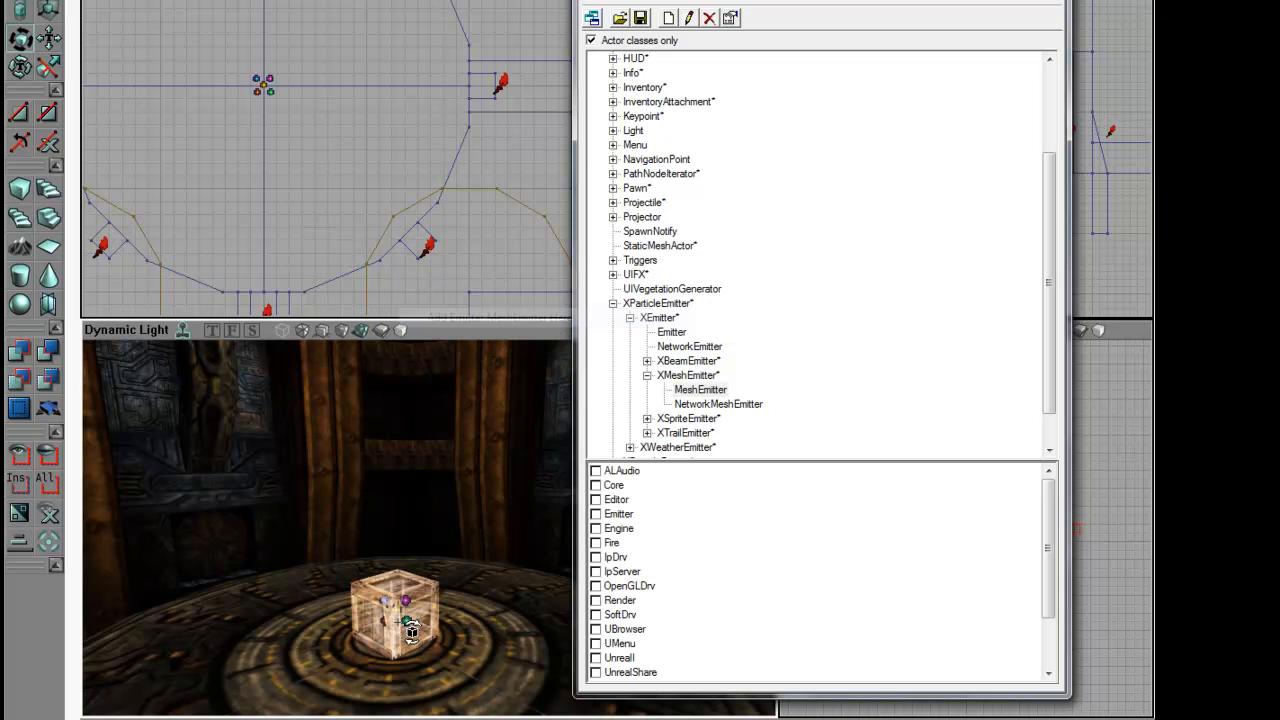
Open the properties of the newly placed MeshEmitter.
right_click(407, 626)
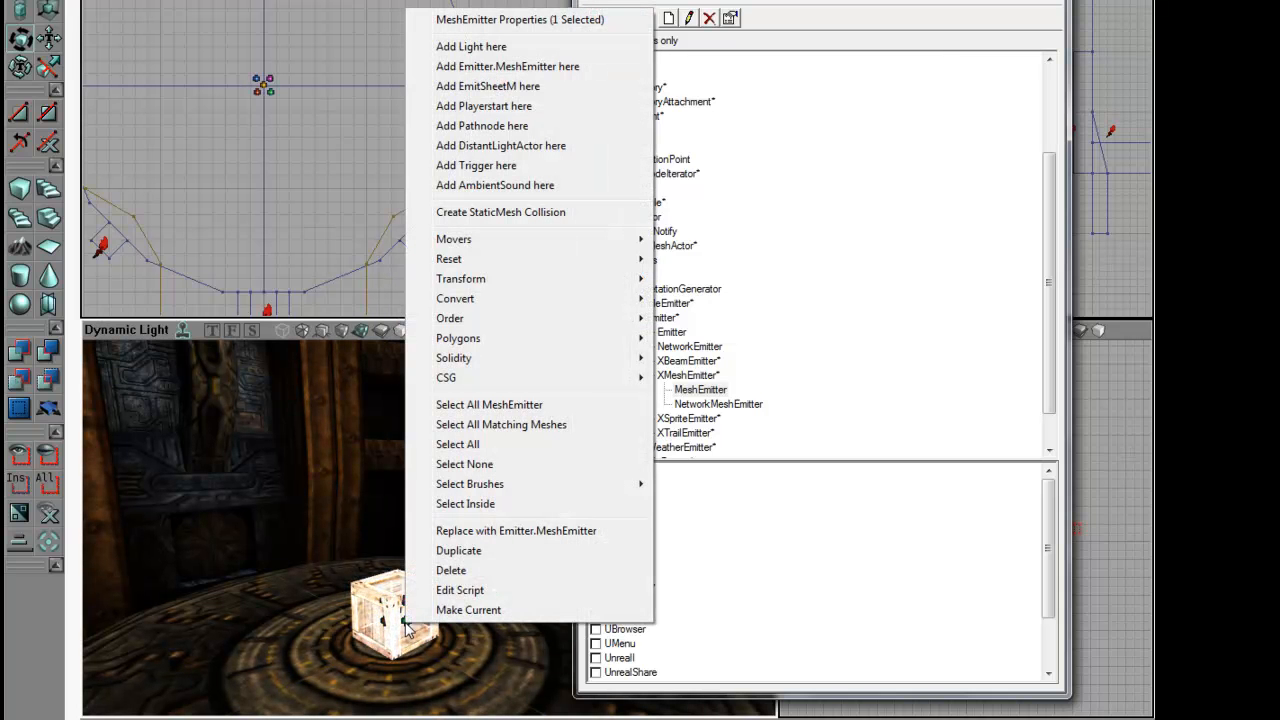
mouse_move(455, 262)
left_click(330, 337)
left_click_drag(350, 586, 364, 520)
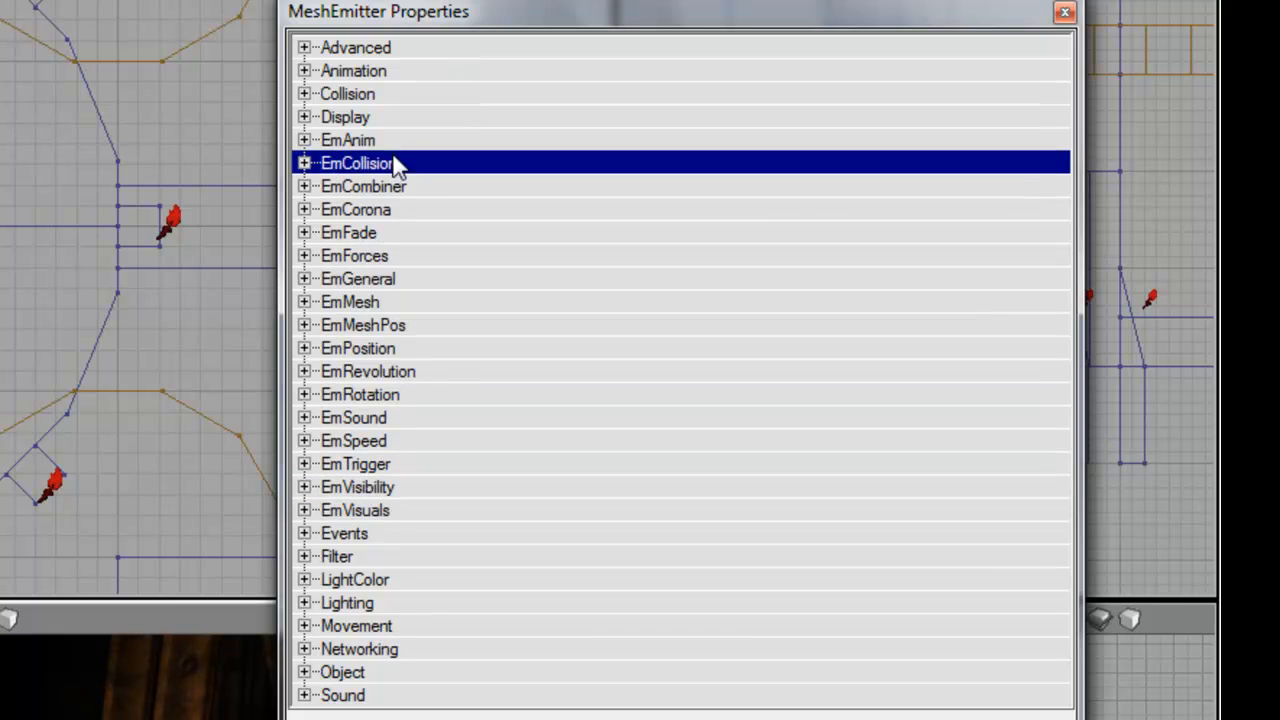
Review the emitter's property categories, including the EmFade settings, and look at the emitted crate in the 3D view.
left_click(405, 234)
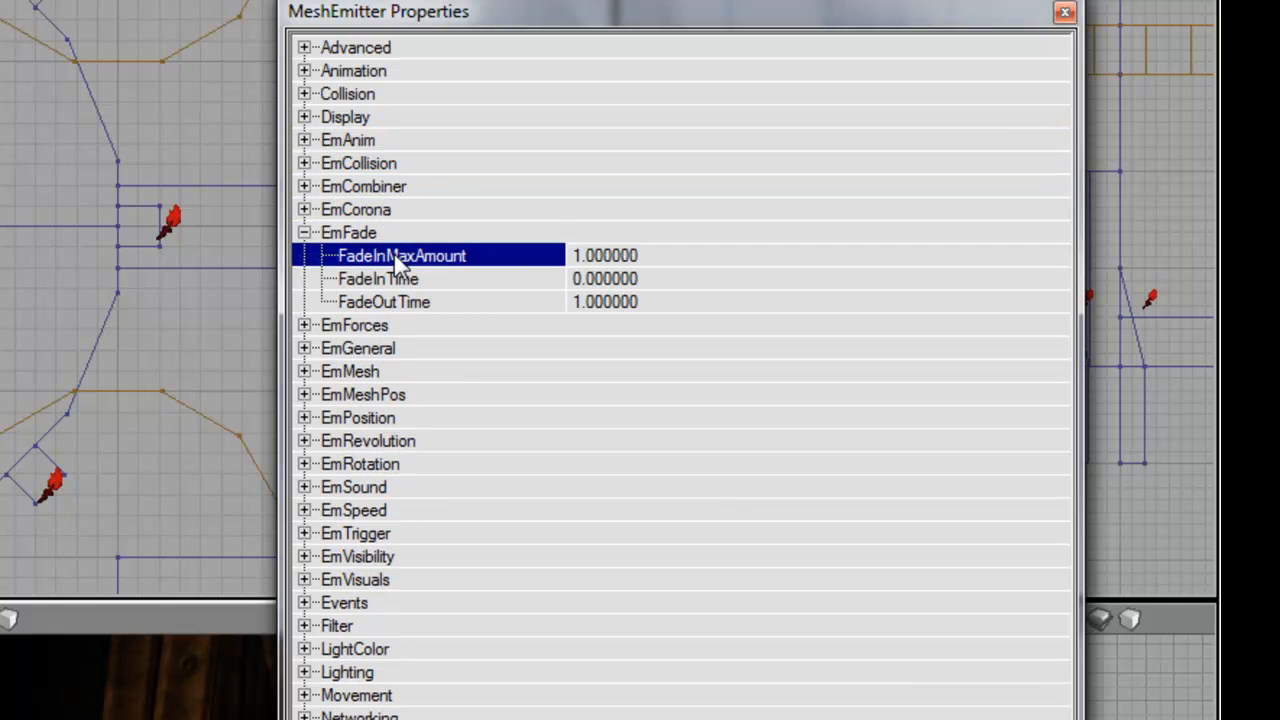
left_click(390, 234)
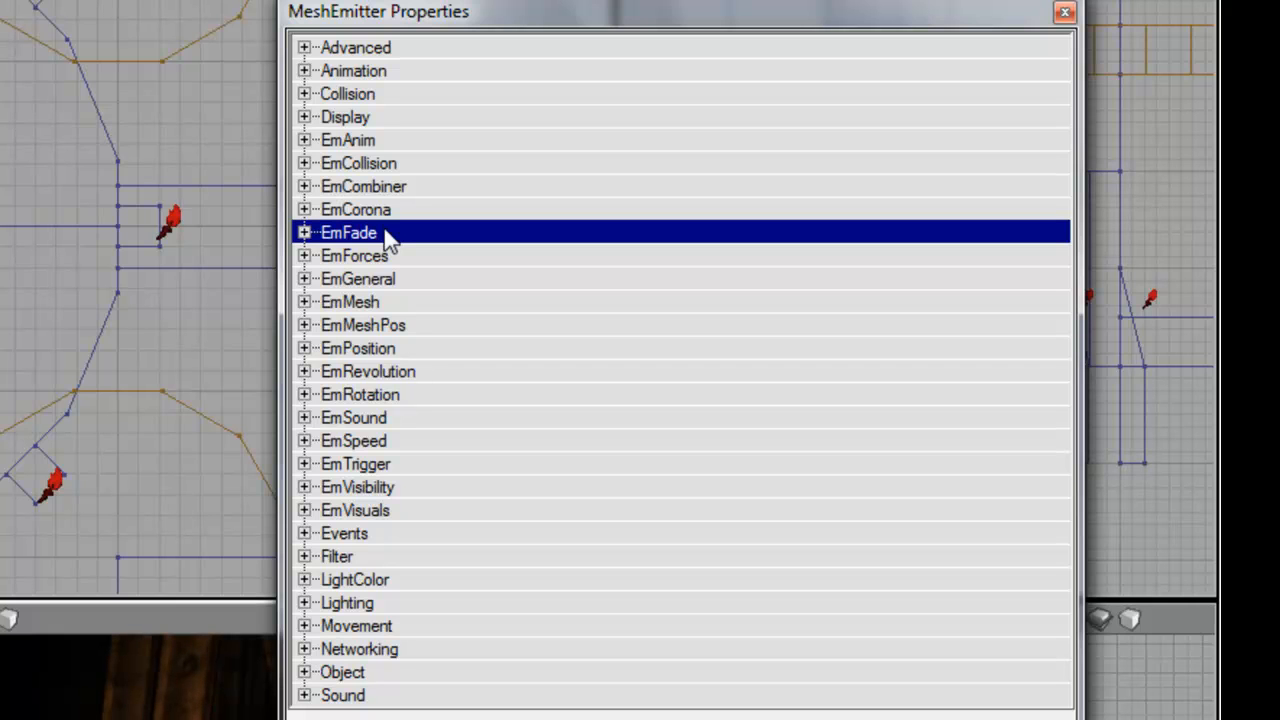
left_click(458, 188)
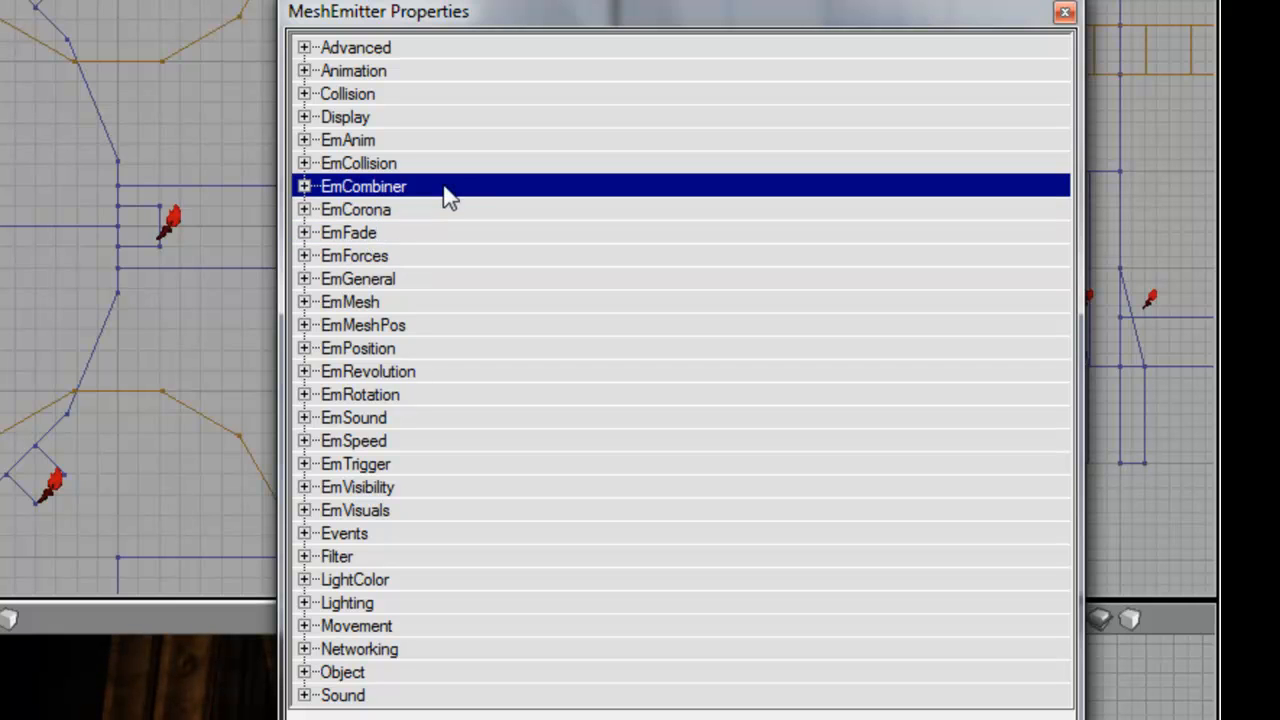
left_click(422, 447)
left_click(422, 421)
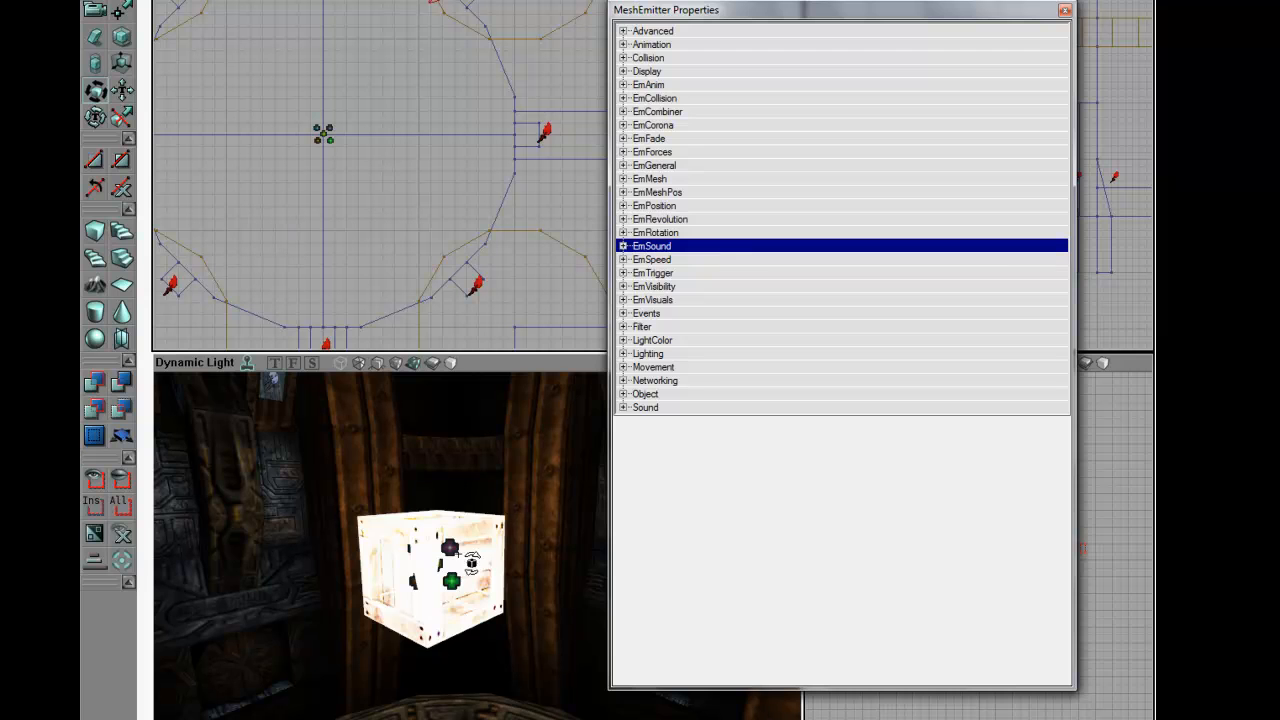
left_click_drag(458, 553, 476, 509)
right_click_drag(476, 509, 474, 485)
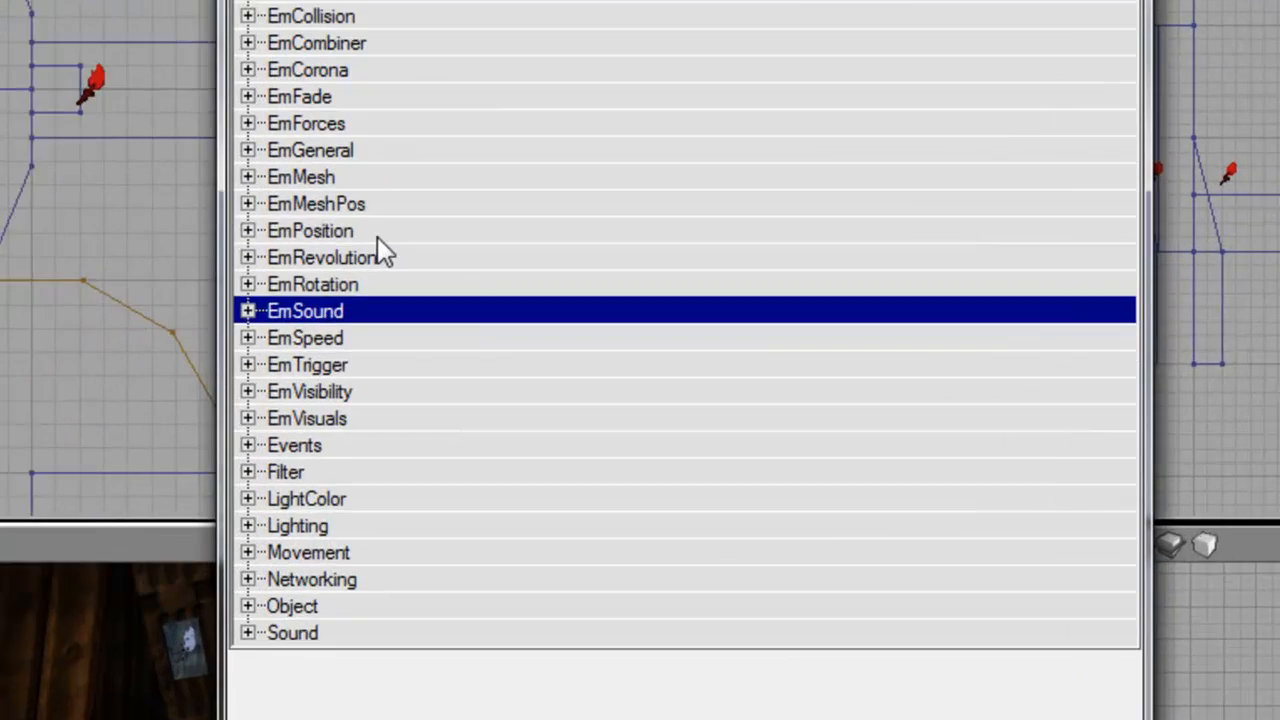
Expand the EmPosition category and cycle SpawnPosType through its options back to SP_Box.
double_click(660, 206)
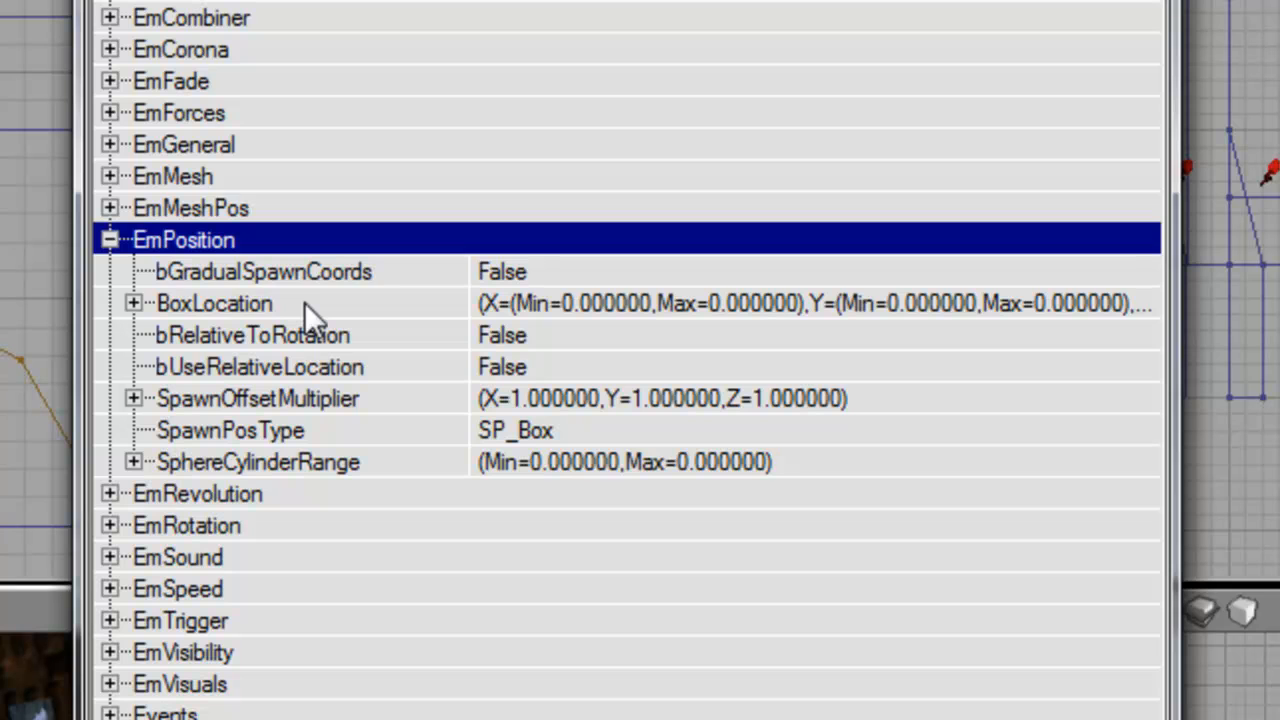
left_click(304, 302)
left_click(360, 429)
left_click(360, 429)
double_click(360, 427)
double_click(362, 420)
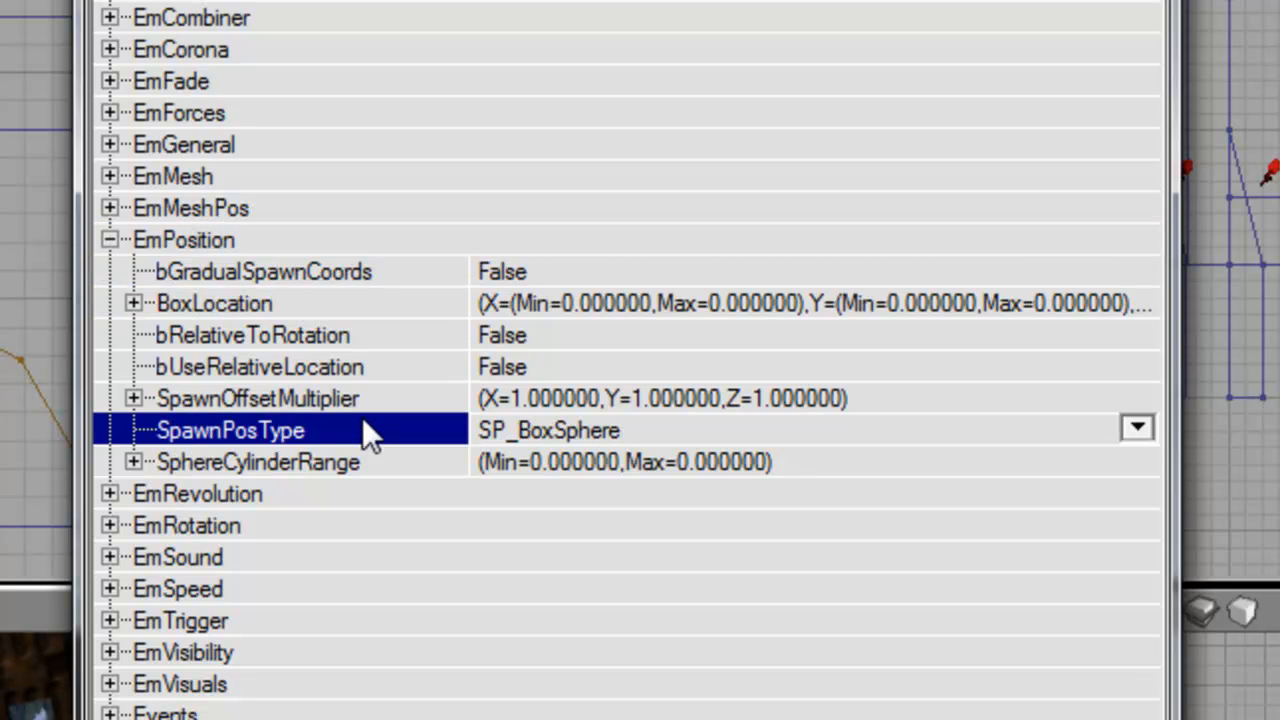
double_click(364, 419)
double_click(364, 419)
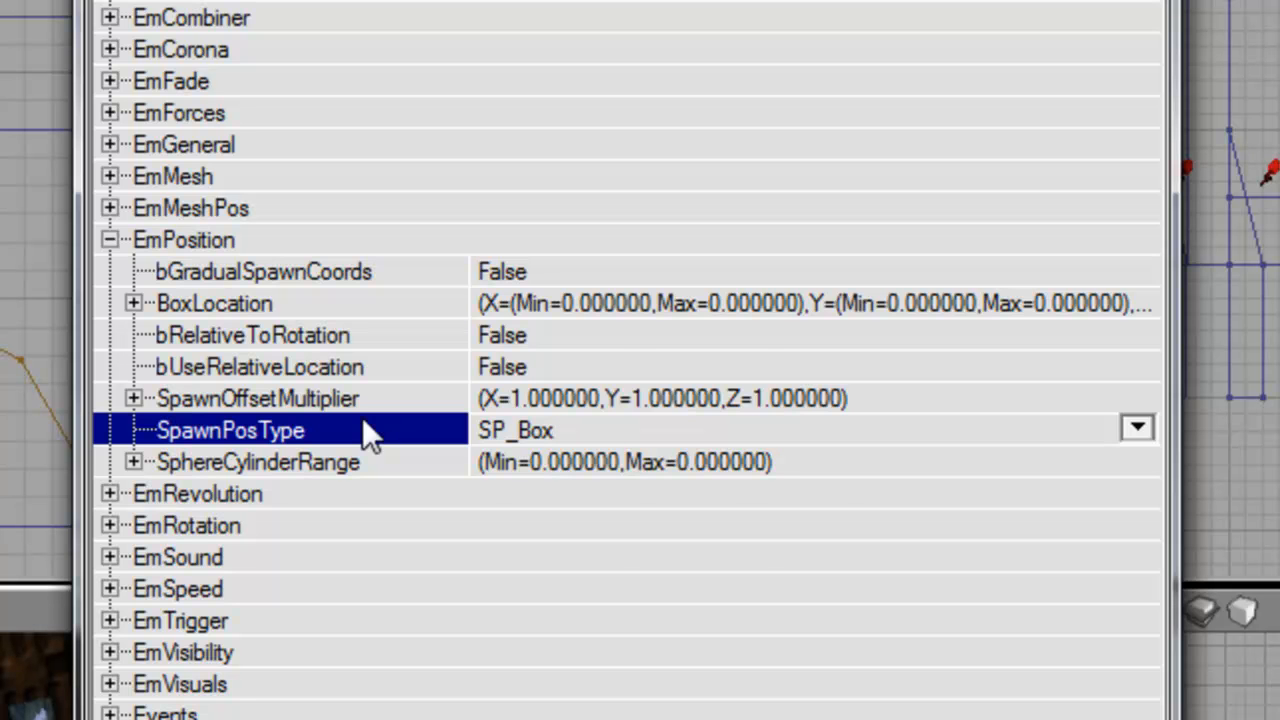
Expand BoxLocation and set its X range to Max 128 and Min -128.
double_click(349, 305)
left_click(573, 523)
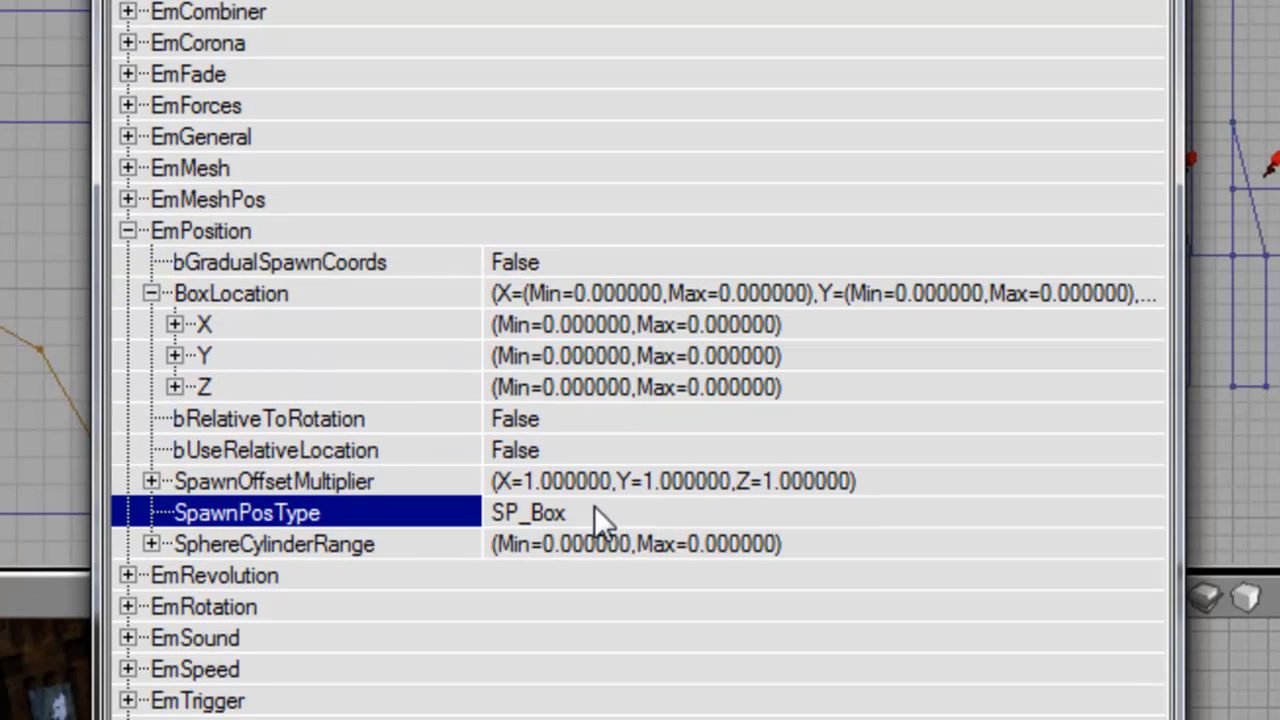
double_click(394, 337)
left_click(476, 364)
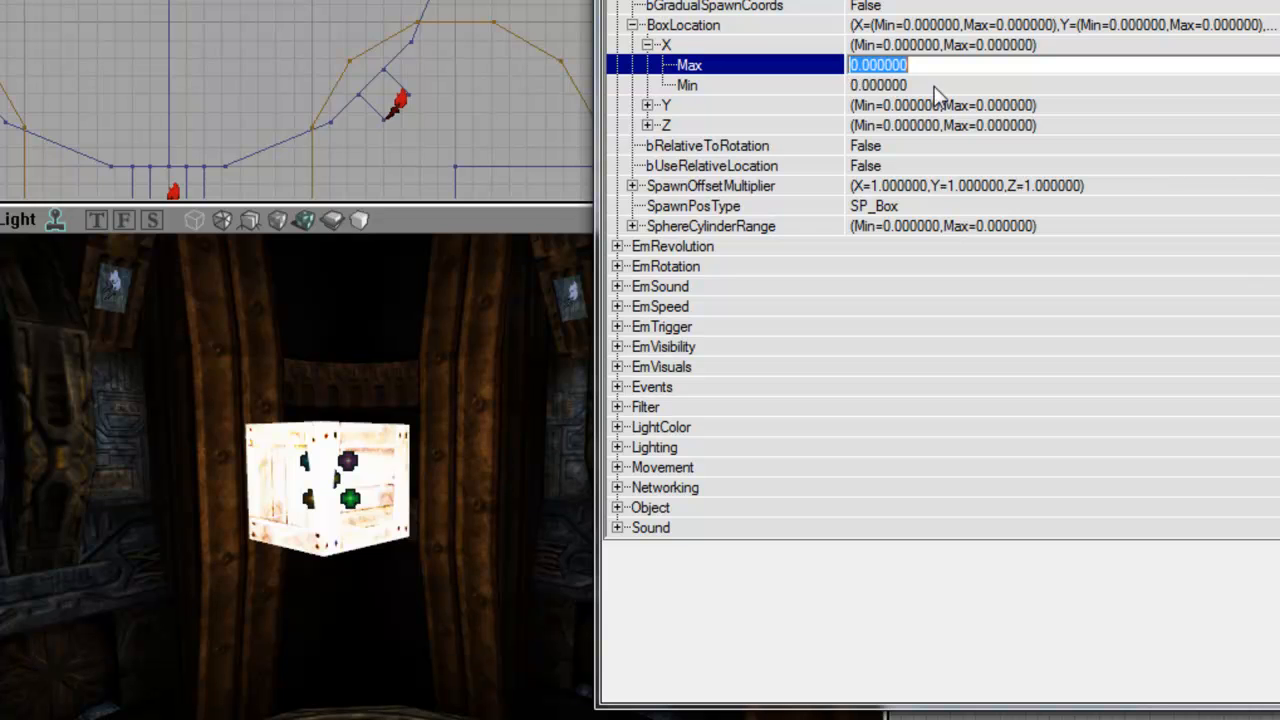
type("128")
key("Return")
left_click(937, 88)
type("-128")
key("Return")
Examine the crates' spread along the X axis against the Max and Min values of the BoxLocation X range.
mouse_move(434, 486)
left_mouse_down()
mouse_move(434, 520)
mouse_move(434, 460)
mouse_move(429, 500)
left_mouse_up()
left_click(940, 62)
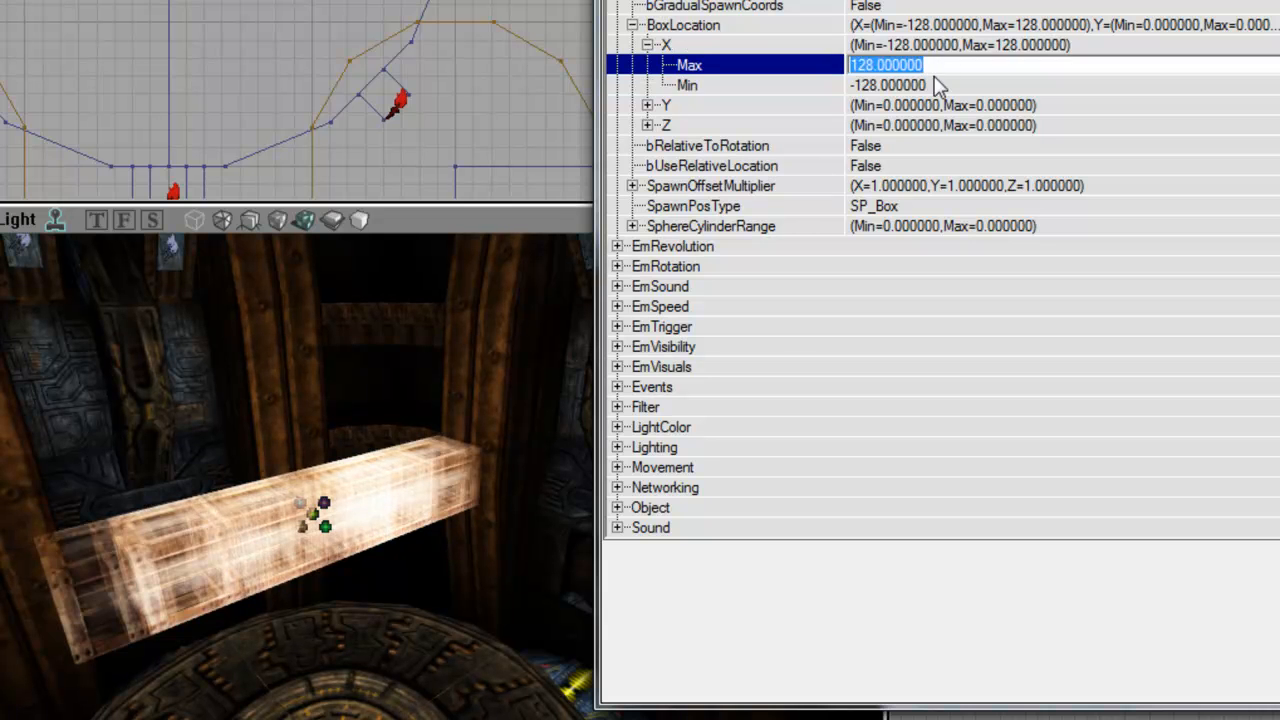
left_click(937, 88)
left_click(728, 50)
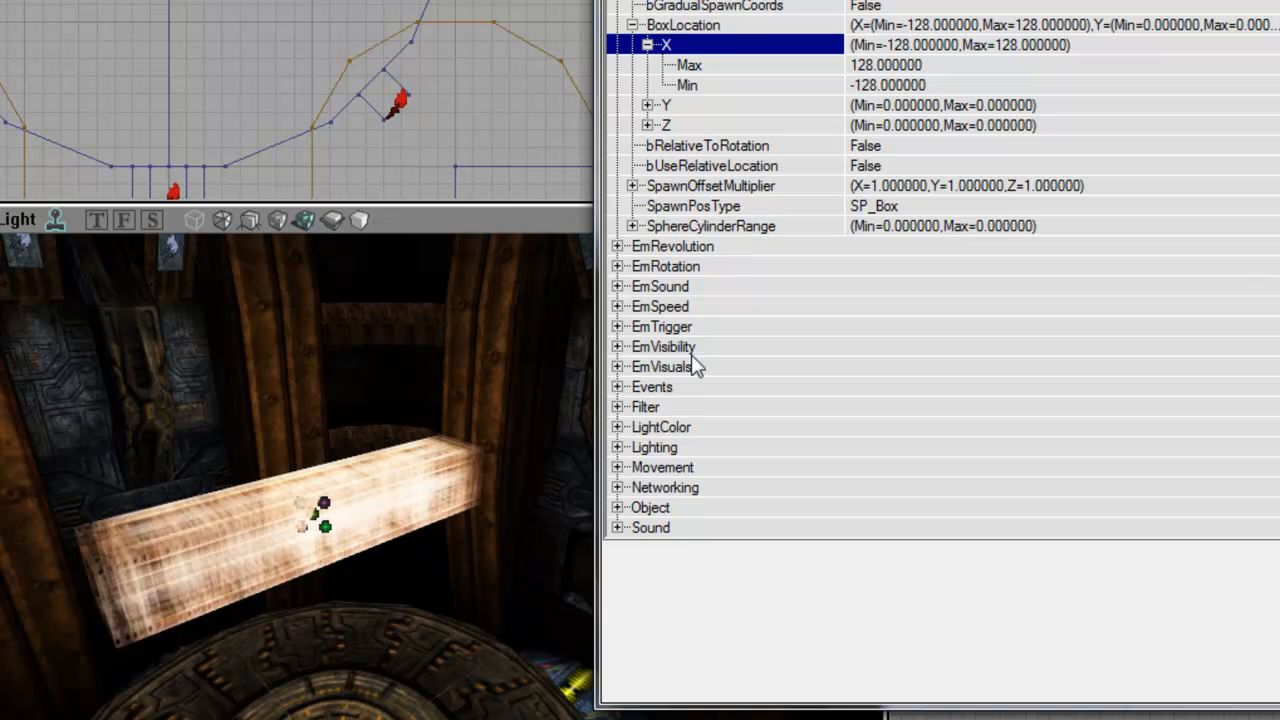
left_click(919, 65)
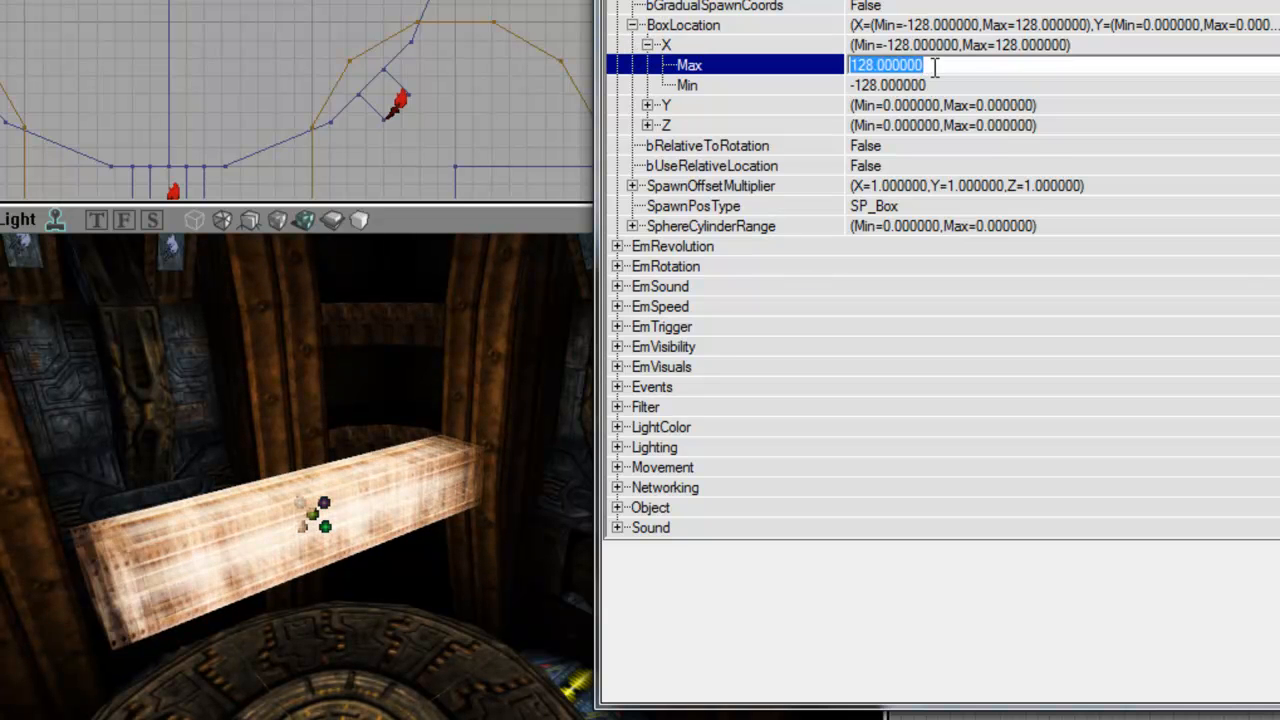
left_click(935, 84)
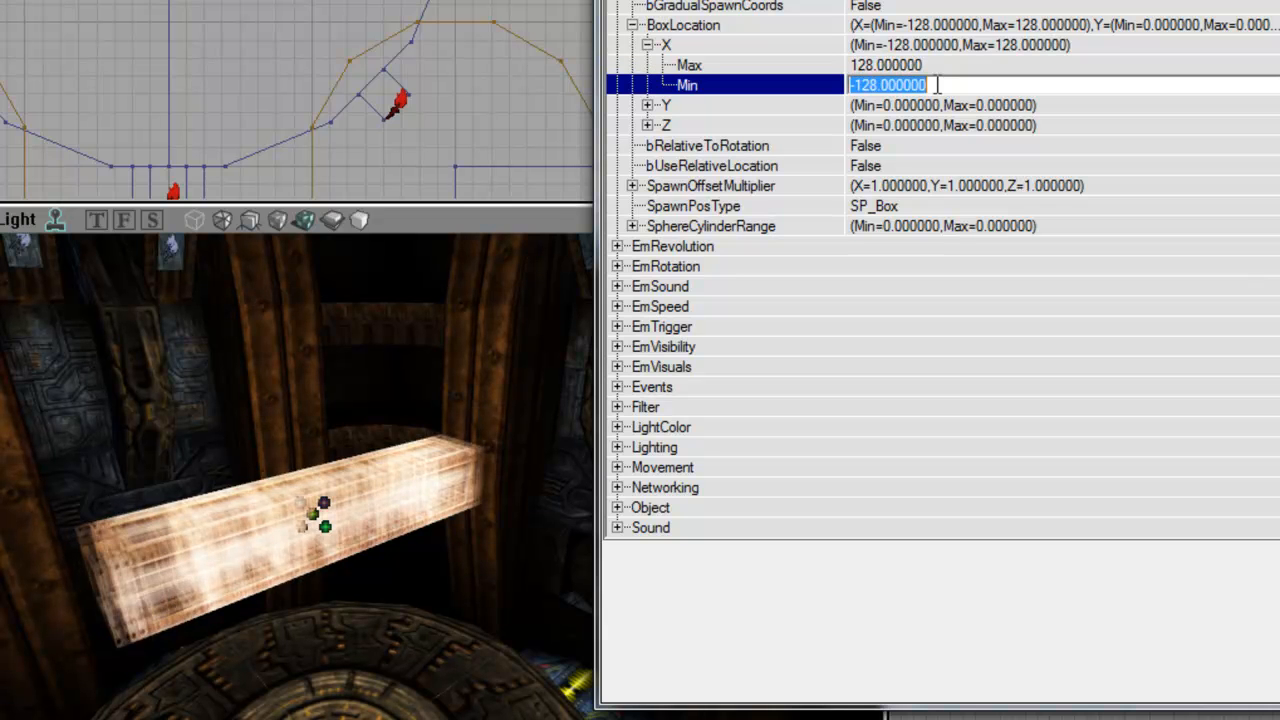
left_click(930, 66)
Set the BoxLocation Y range to Max 128 and Min -128.
double_click(808, 107)
left_click(900, 126)
type("128")
left_click(932, 146)
type("-128")
key("Return")
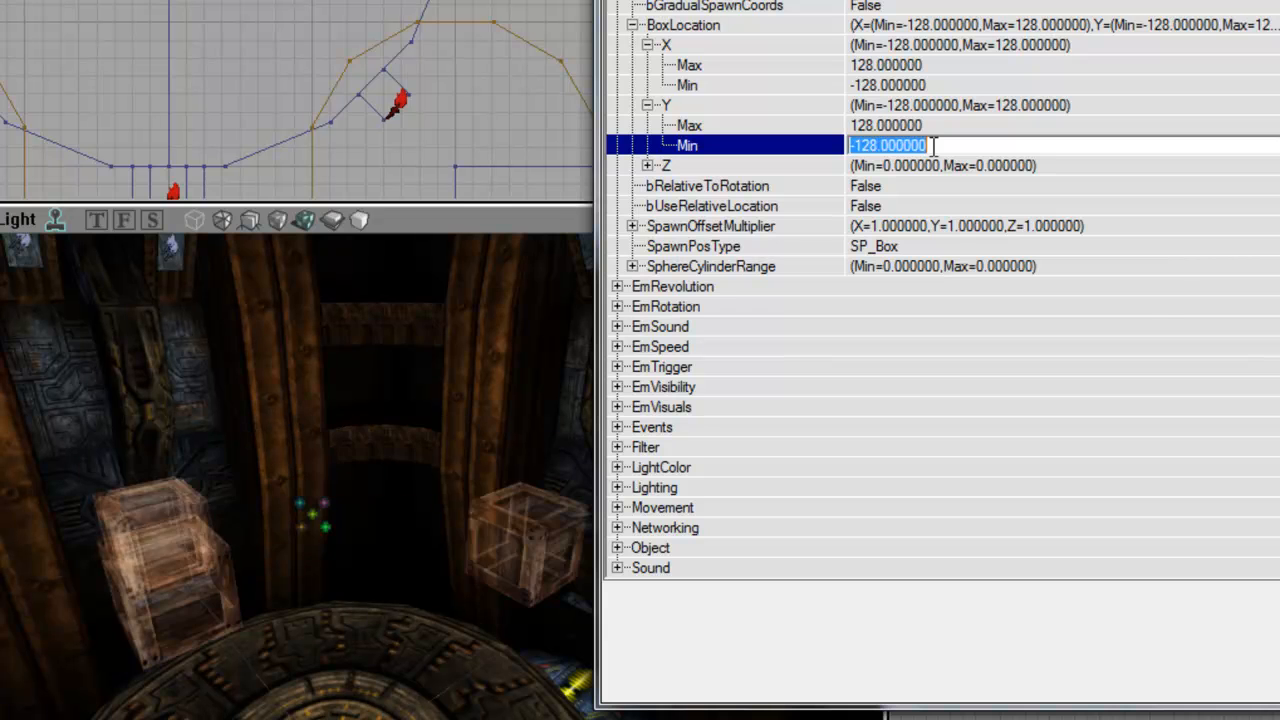
Set the BoxLocation Z range to Max 128 and Min 0.
key("Down")
key("Right")
key("Down")
type("128")
key("Return")
key("Down")
type("-128")
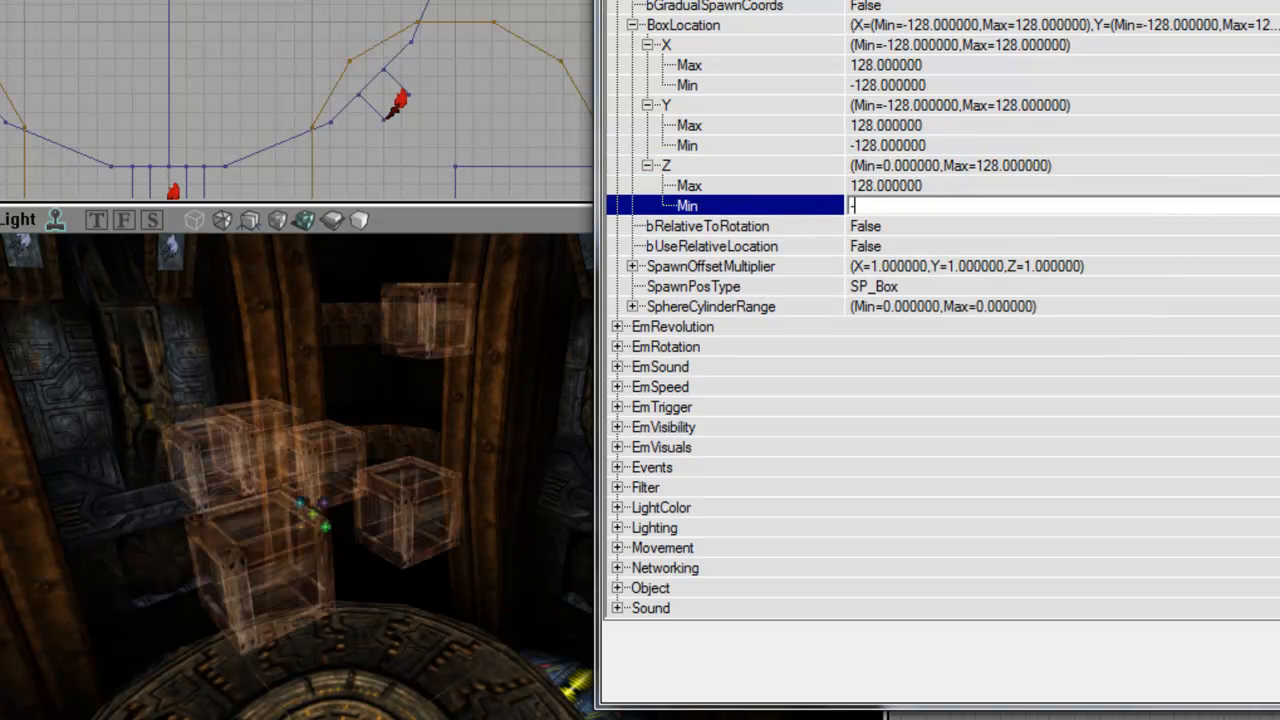
key("Return")
left_click(949, 206)
type("0")
key("Return")
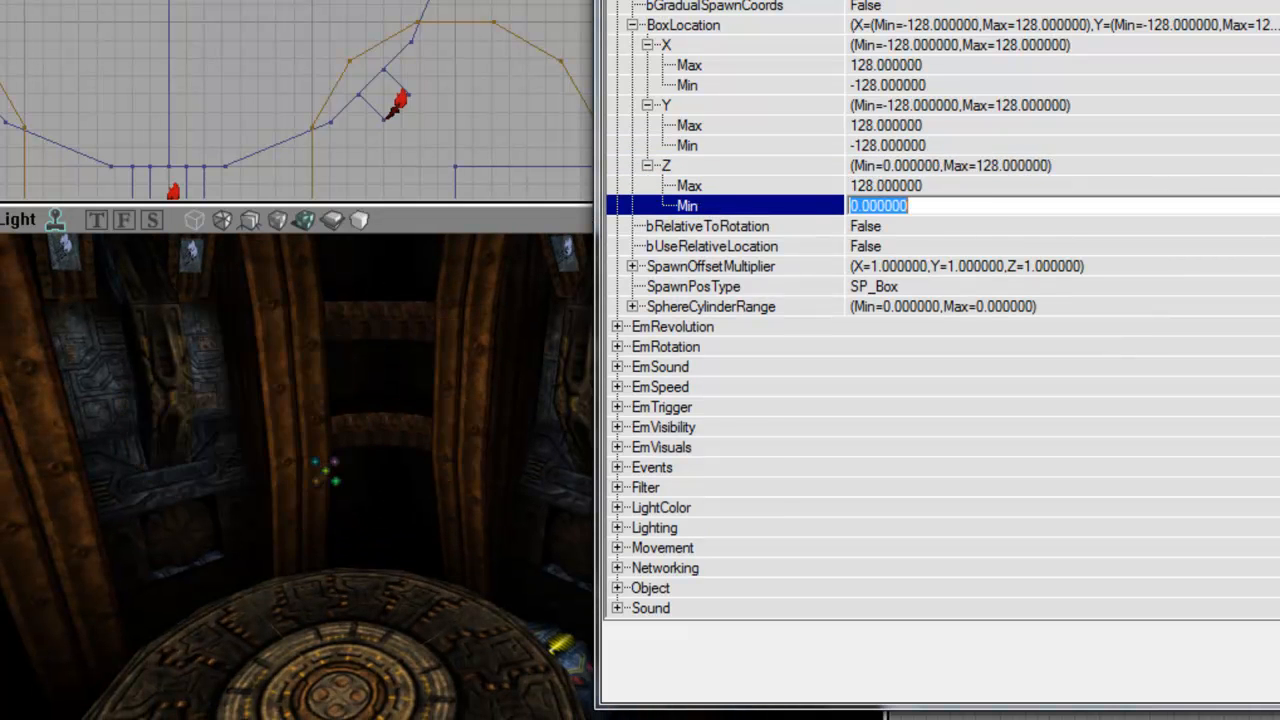
Inspect the box-shaped spawn volume of crates above the platform in the 3D view.
right_click_drag(449, 451, 449, 440)
mouse_move(449, 451)
left_mouse_down()
mouse_move(455, 365)
mouse_move(445, 451)
left_mouse_up()
right_click_drag(449, 451, 445, 440)
left_click_drag(449, 451, 449, 490)
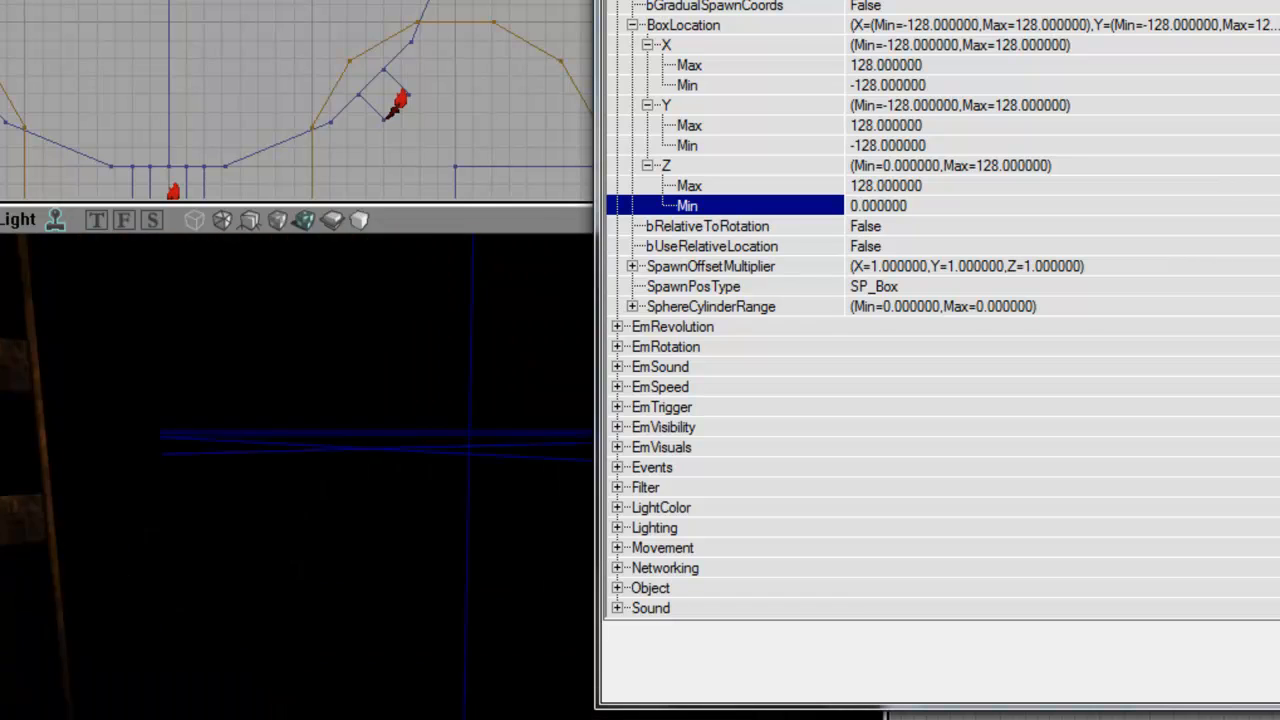
right_click_drag(449, 451, 447, 470)
left_click_drag(449, 451, 446, 412)
right_click_drag(449, 451, 449, 462)
Reset the BoxLocation Z Max and both Y range values to 0.
left_click(915, 186)
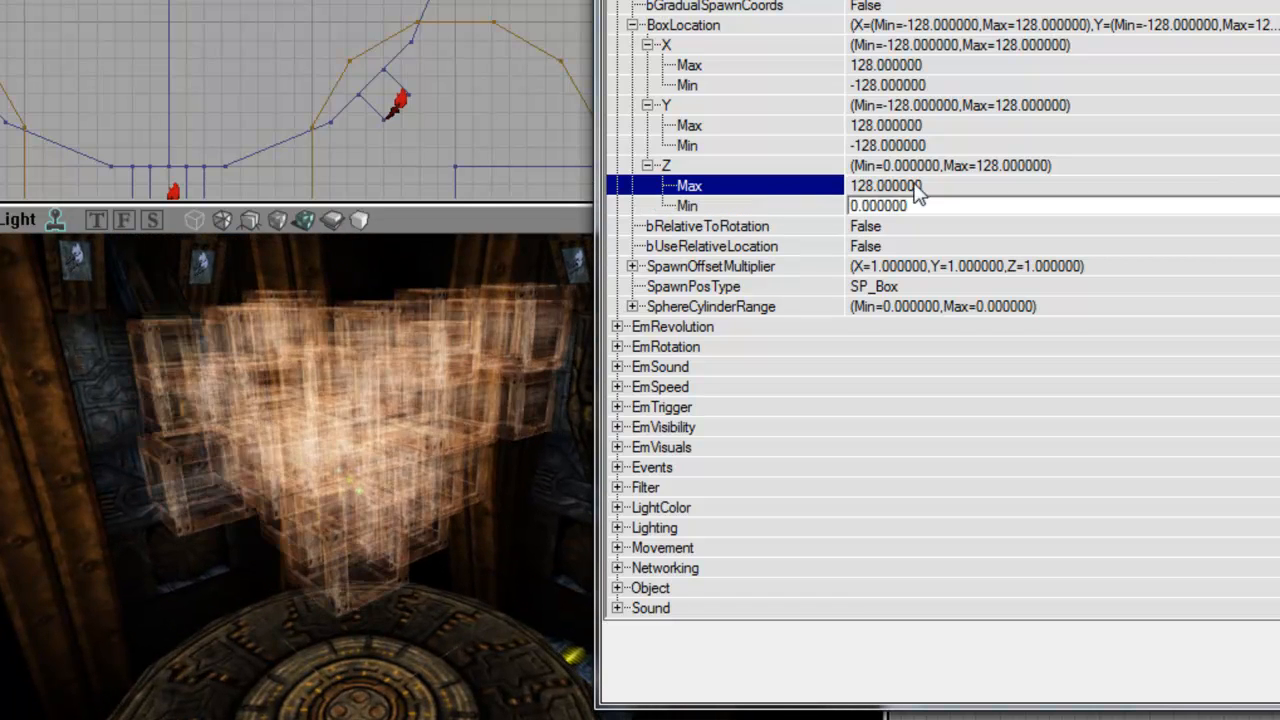
type("0")
key("Return")
key("Up")
key("Left")
key("Up")
key("Up")
type("0")
key("Down")
type("0")
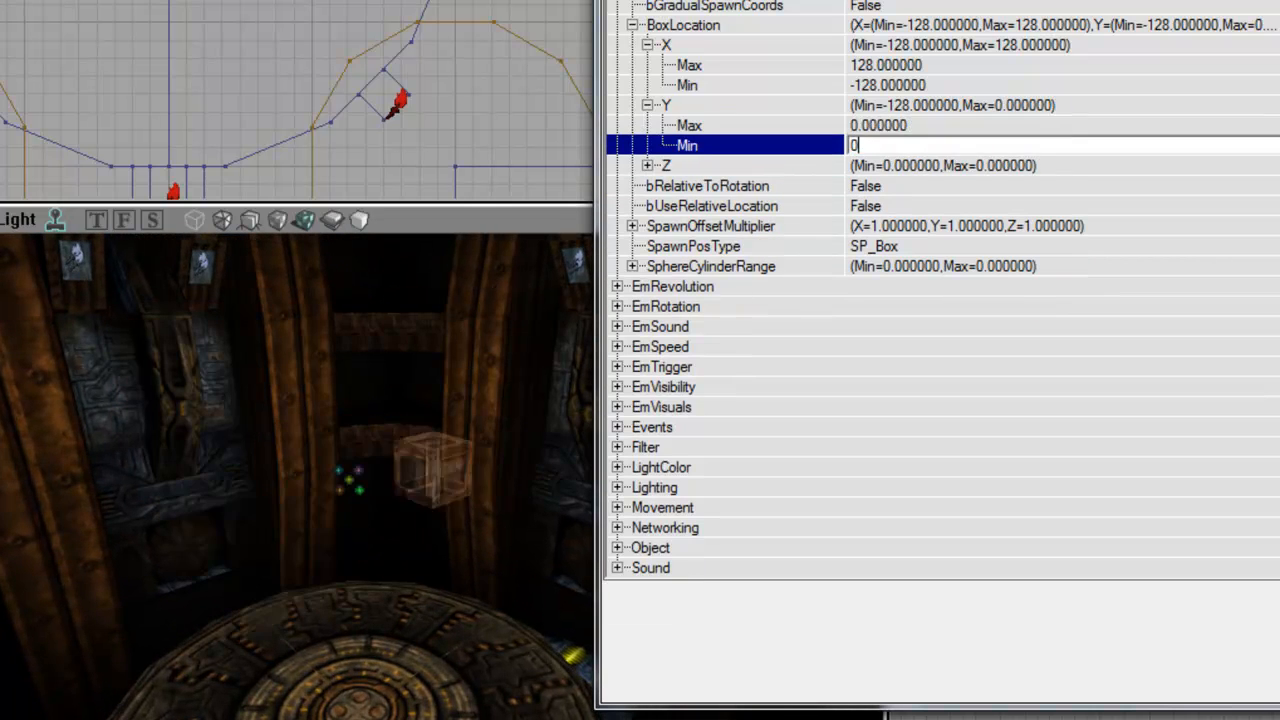
Reset the BoxLocation X range's Min and Max to 0 and collapse BoxLocation.
key("Up")
key("Up")
key("Up")
type("0")
key("Up")
type("0")
key("Up")
key("Up")
key("Left")
Change the emitter's SpawnPosType to SP_Sphere.
key("Down")
key("Down")
key("Down")
key("Down")
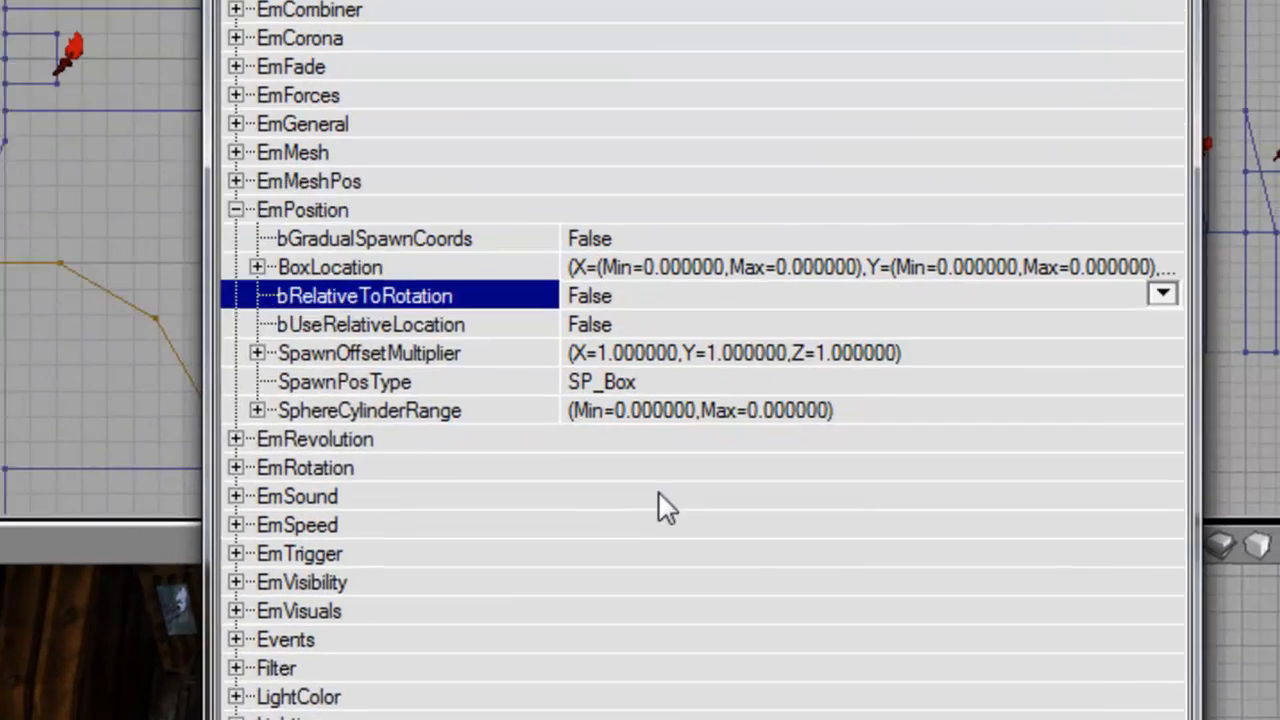
key("Right")
key("Down")
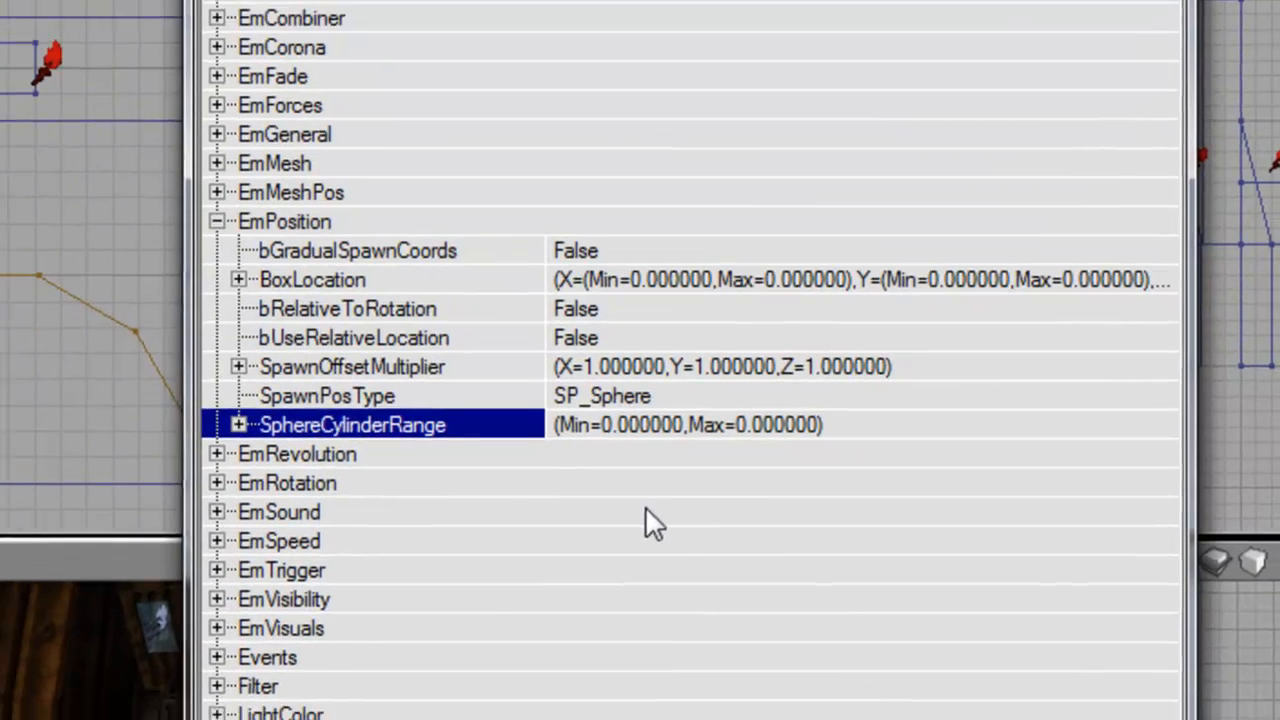
Expand SphereCylinderRange, set its Max to 128 and view the resulting crate distribution.
key("Right")
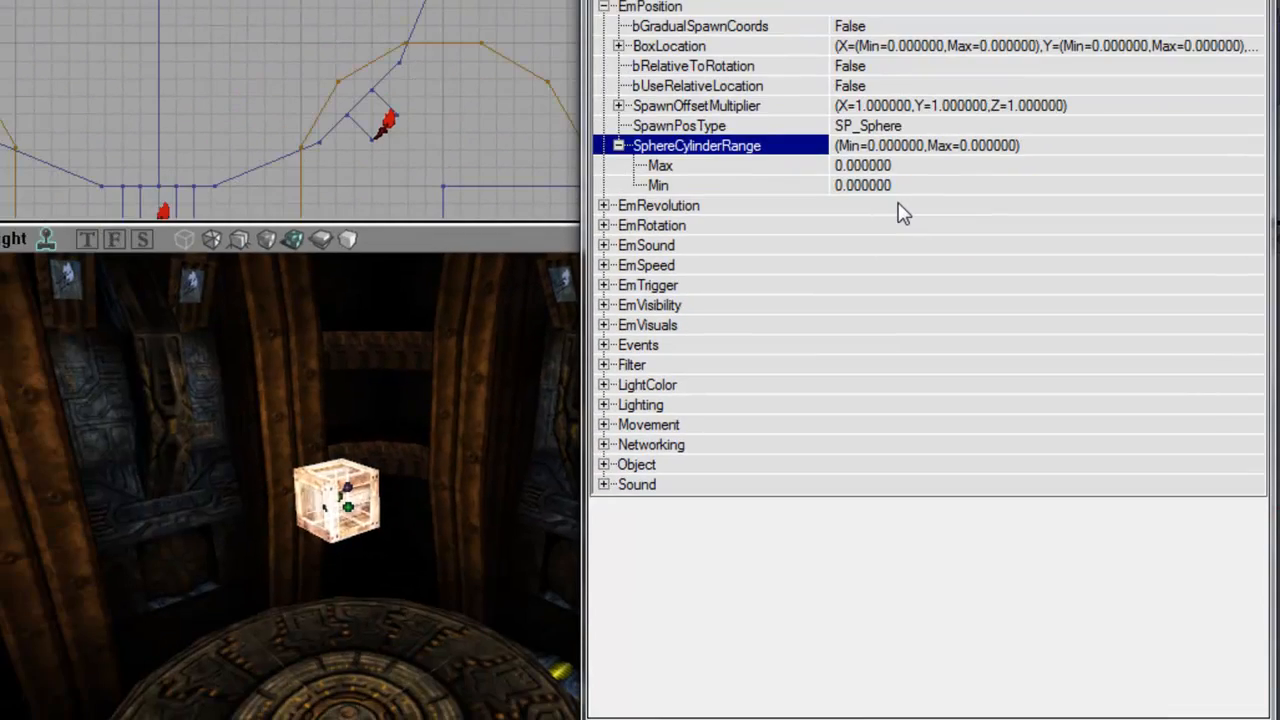
key("Down")
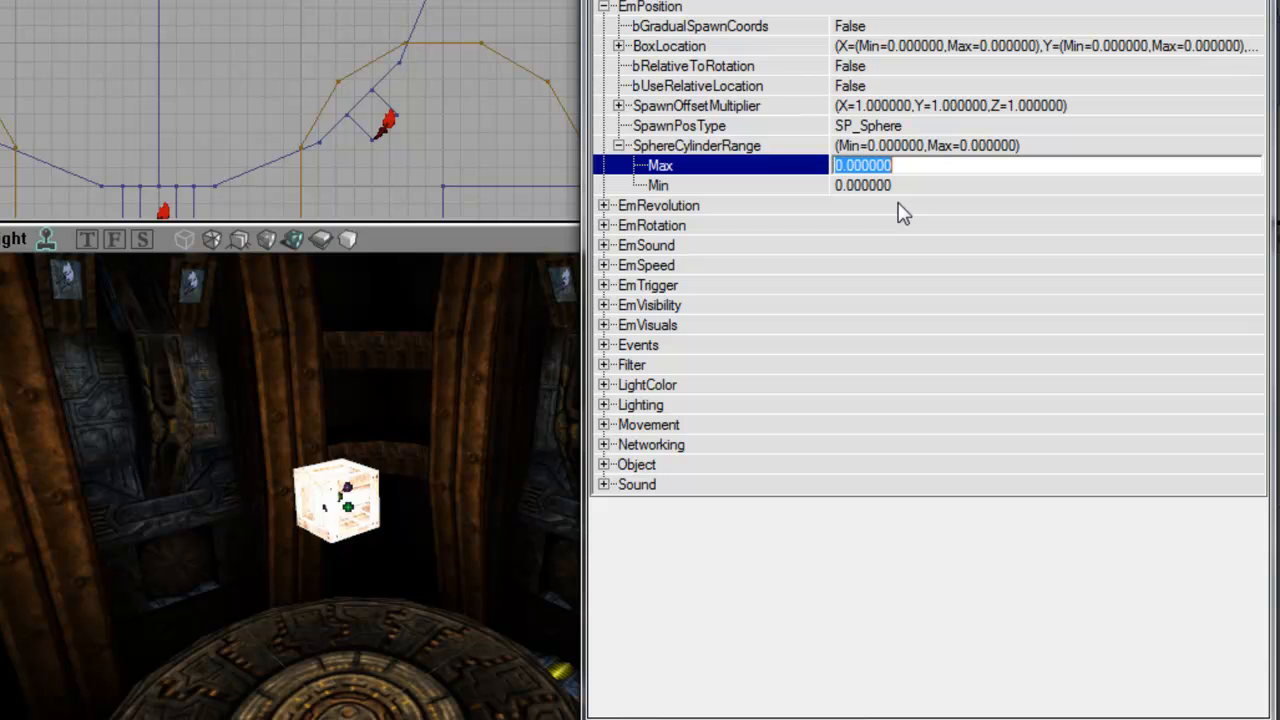
type("12")
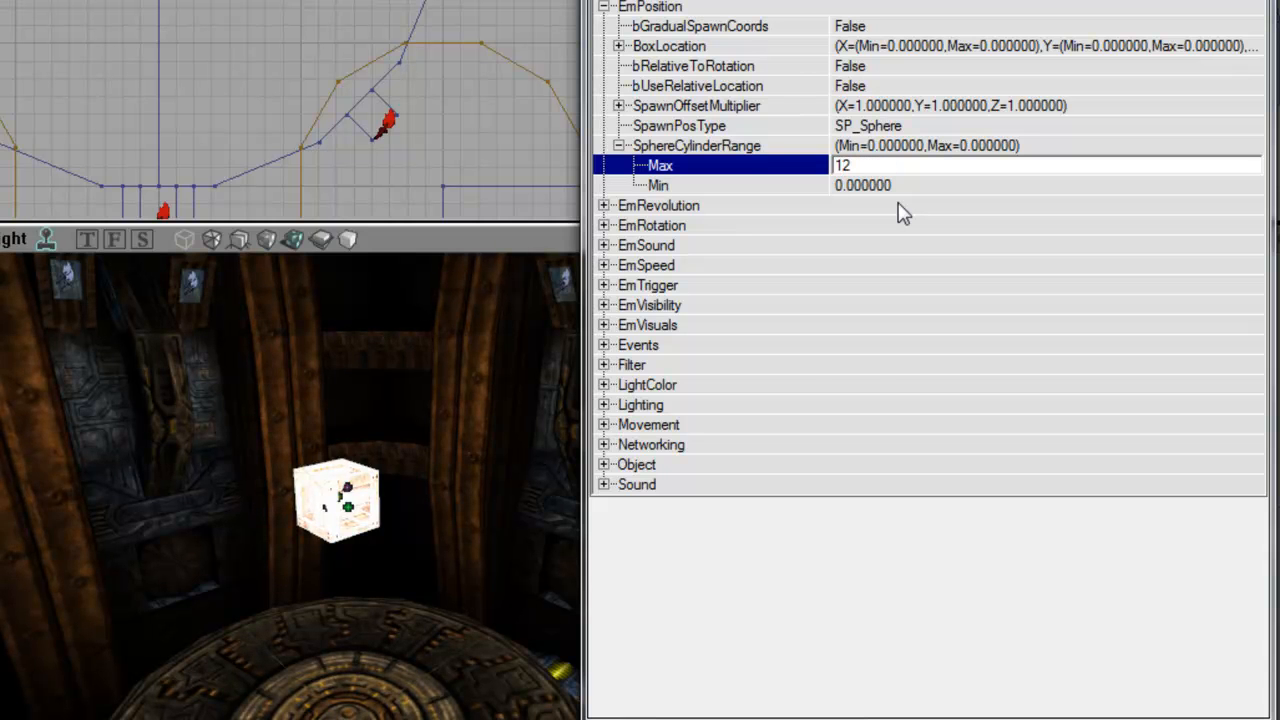
type("8")
key("Return")
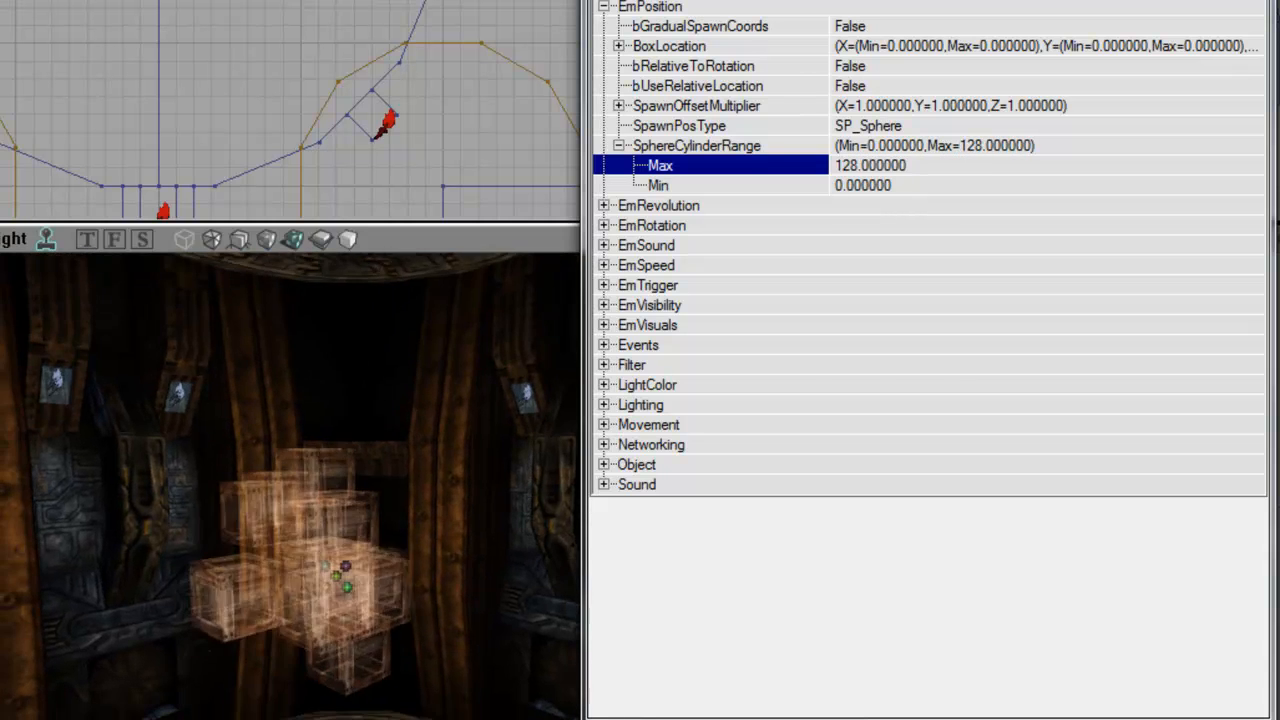
right_click_drag(370, 515, 411, 541)
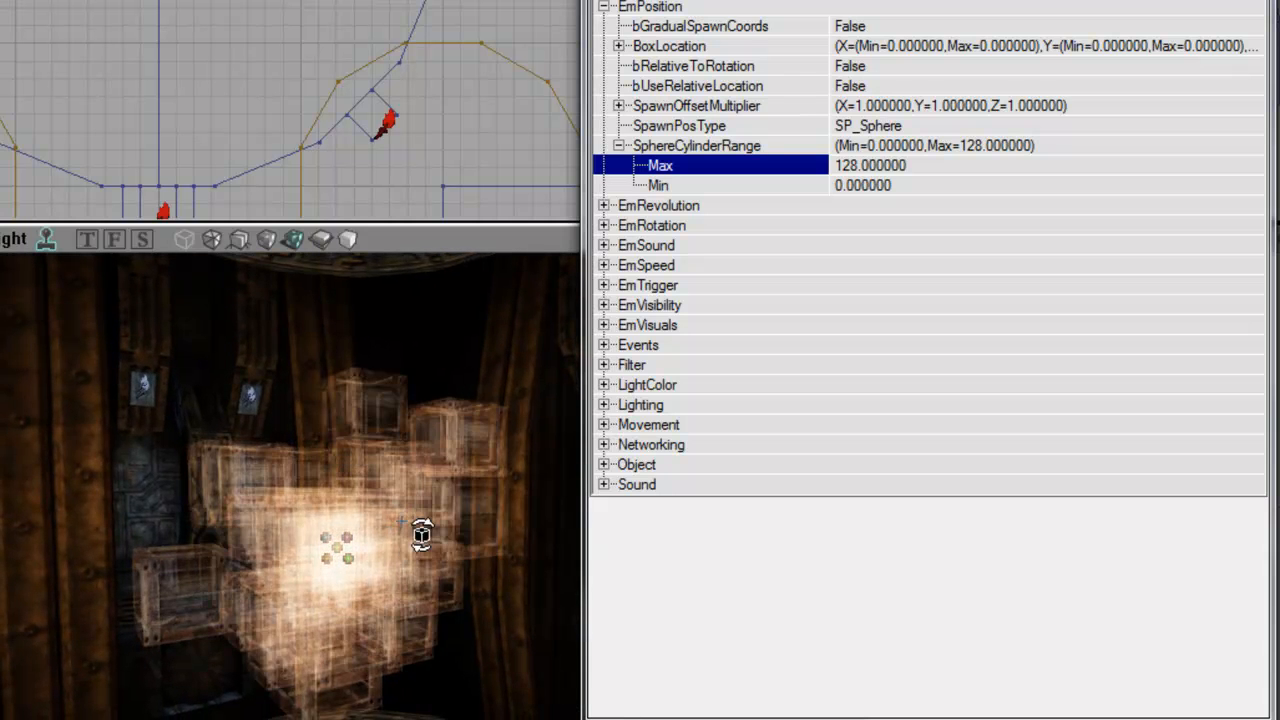
Set the SphereCylinderRange Min to 128.
right_click_drag(421, 535, 537, 471)
left_click(920, 186)
type("128")
key("Return")
key("Up")
left_click(957, 182)
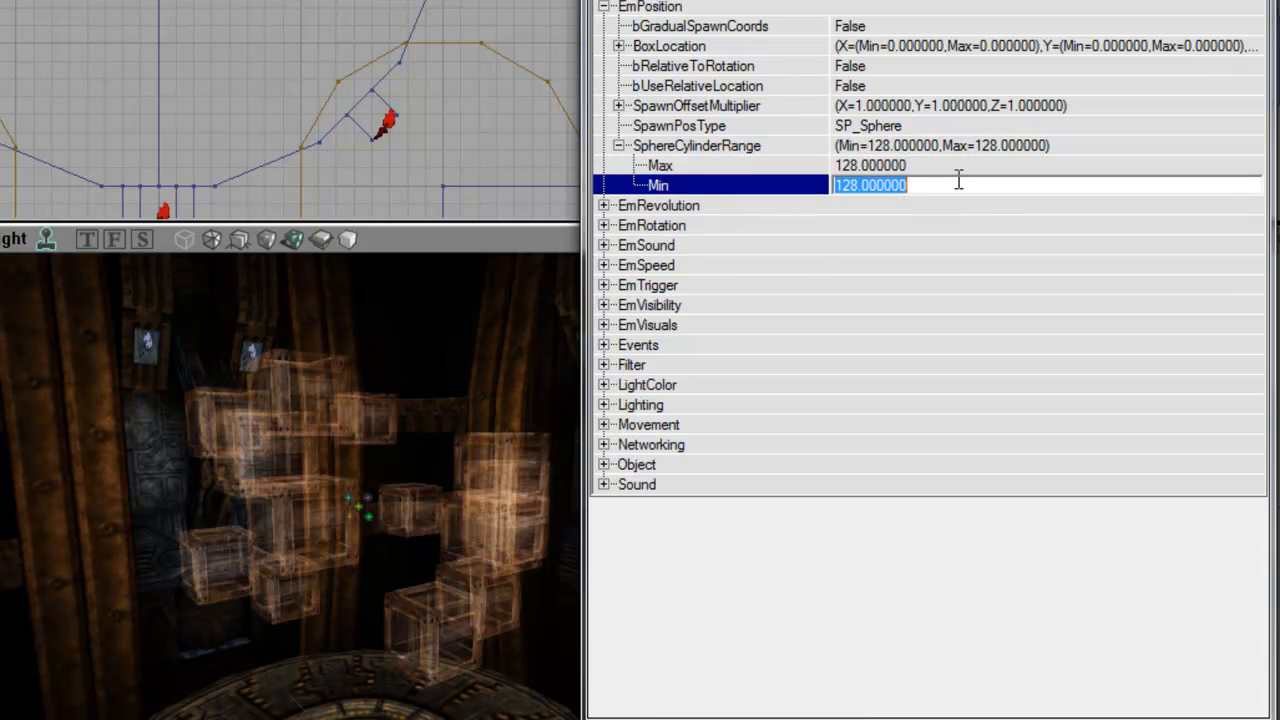
Examine the spherical crate distribution in the 3D view from several angles and distances.
key("Up")
key("Down")
key("Up")
key("Down")
key("Up")
key("Down")
key("Up")
right_click_drag(470, 460, 380, 480)
left_click_drag(380, 480, 400, 390)
right_click_drag(400, 460, 360, 450)
left_click_drag(360, 450, 360, 560)
right_click_drag(360, 560, 372, 525)
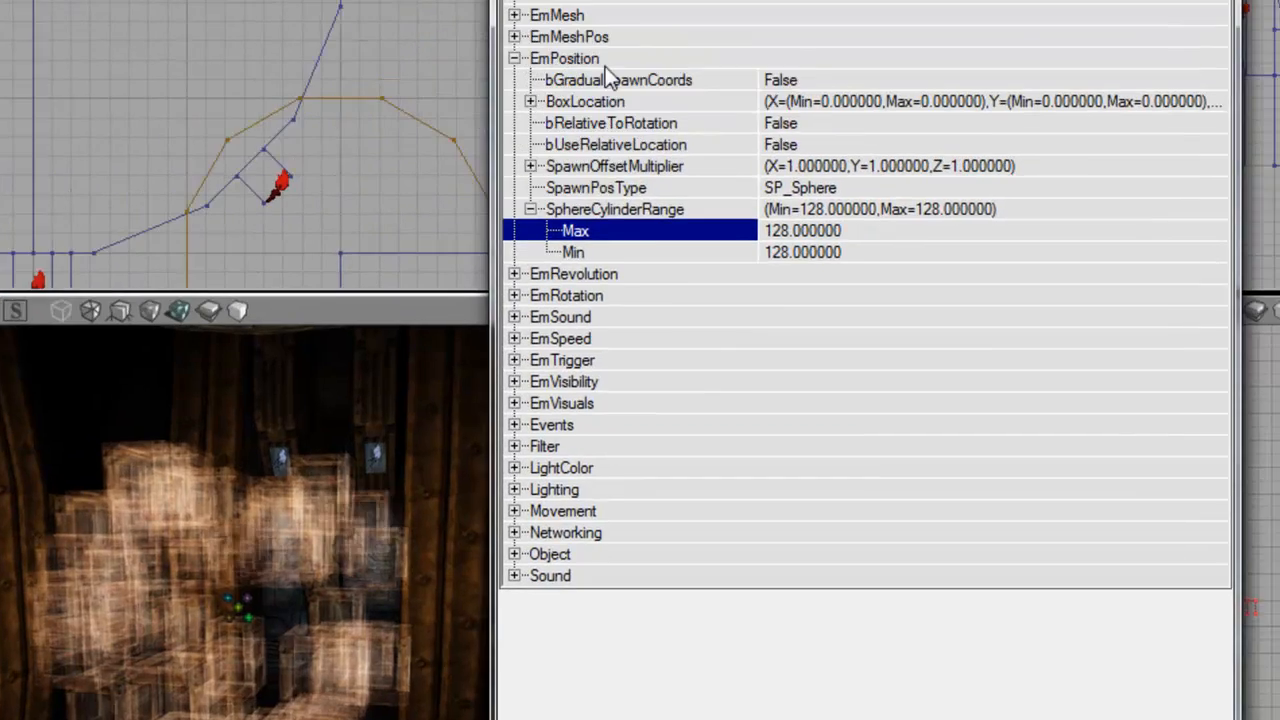
Collapse EmPosition, expand EmGeneral and set MaxParticles to 500.
double_click(687, 8)
double_click(335, 152)
left_click(605, 447)
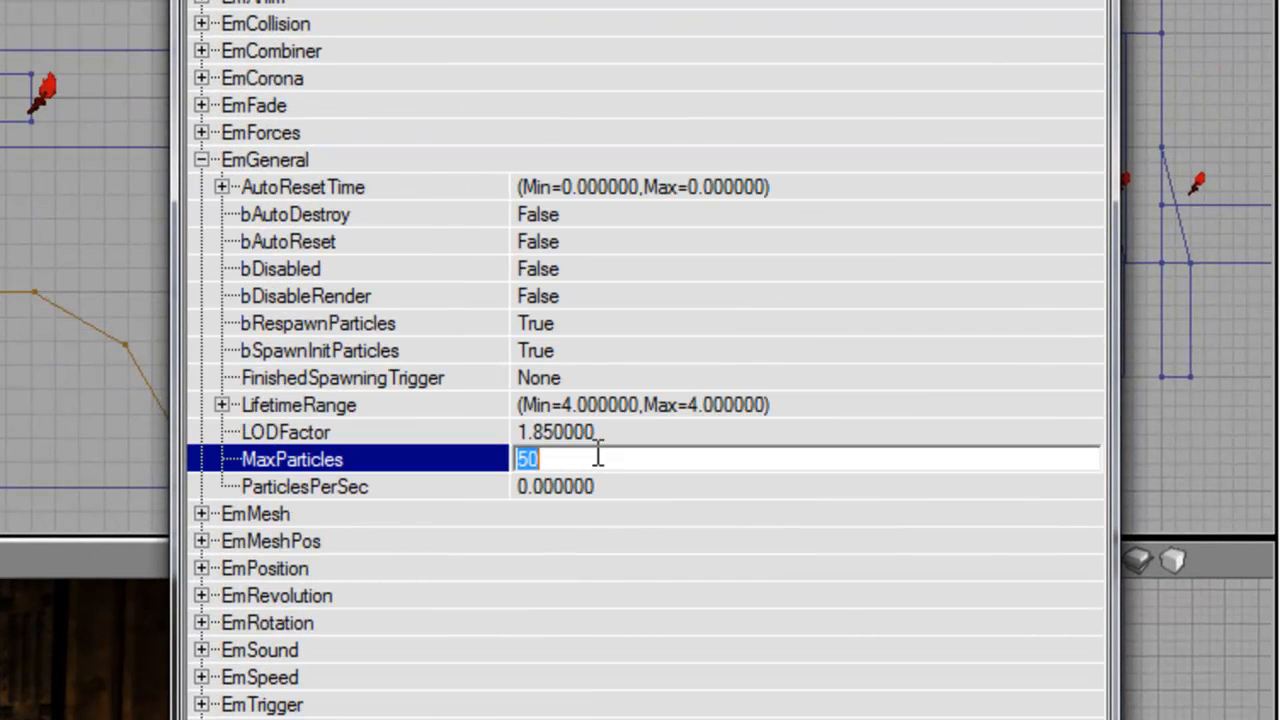
left_click(390, 165)
left_click(585, 435)
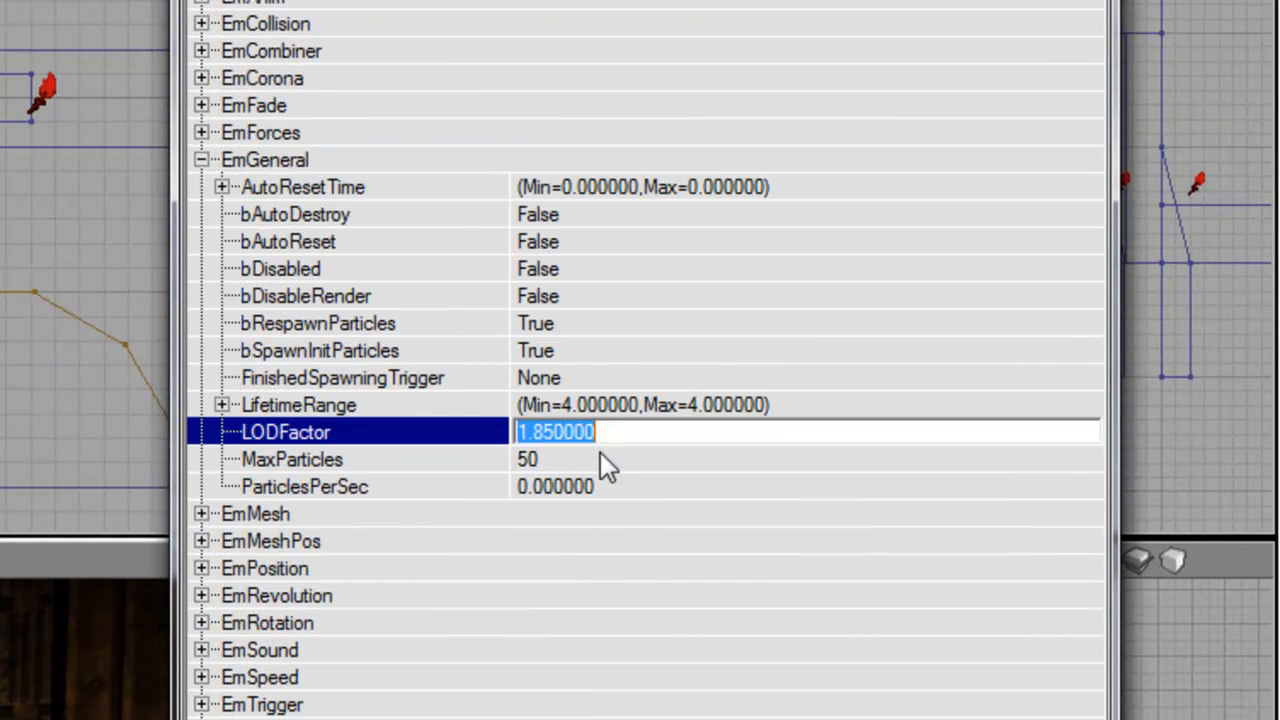
left_click(605, 457)
type("500")
key("Return")
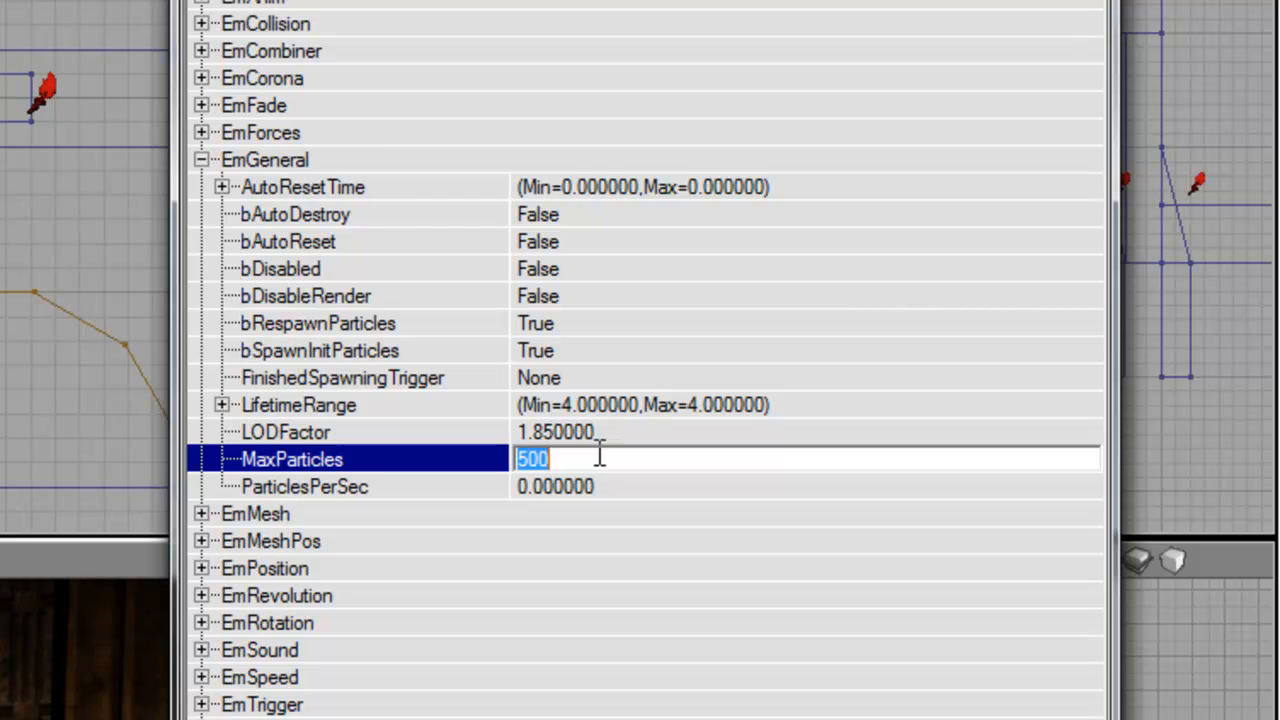
Collapse EmGeneral, expand StartingScale under EmVisuals and set its Max and Min to 0.5.
double_click(343, 158)
double_click(338, 428)
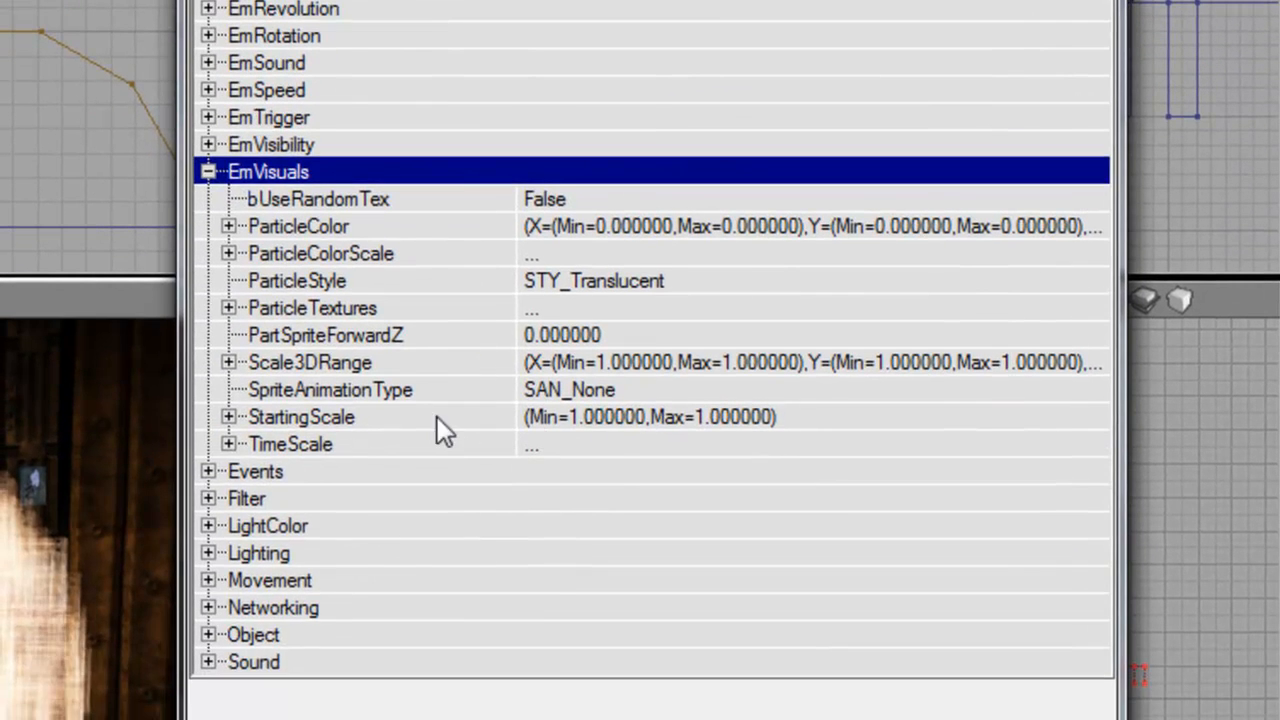
double_click(437, 417)
key("Down")
type("0.5")
key("Down")
type("0.5")
key("Return")
Lower both the Min and Max of StartingScale to 0.3.
type("0.3")
key("Up")
type("0.3")
key("Return")
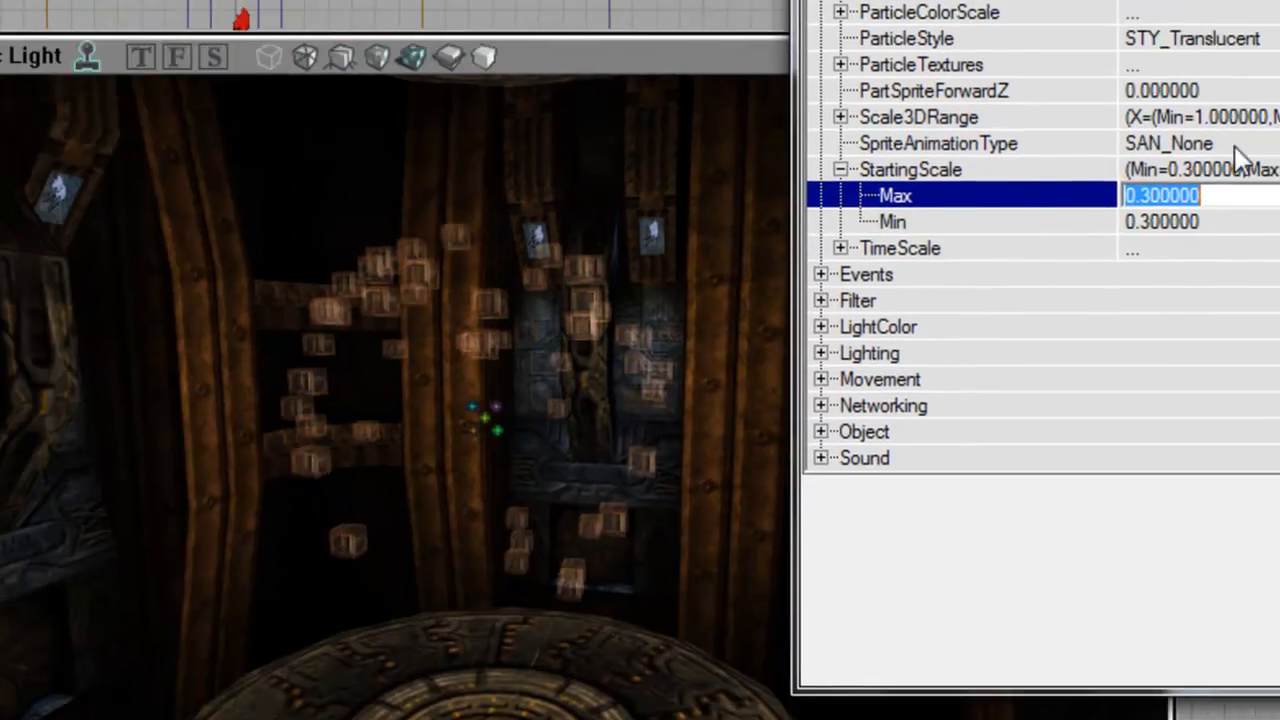
Collapse EmVisuals, reopen EmPosition and examine the sphere of small crates from inside and outside.
double_click(880, 2)
double_click(880, 2)
left_click_drag(480, 420, 480, 340)
left_click_drag(668, 300, 668, 220)
right_click_drag(668, 300, 668, 200)
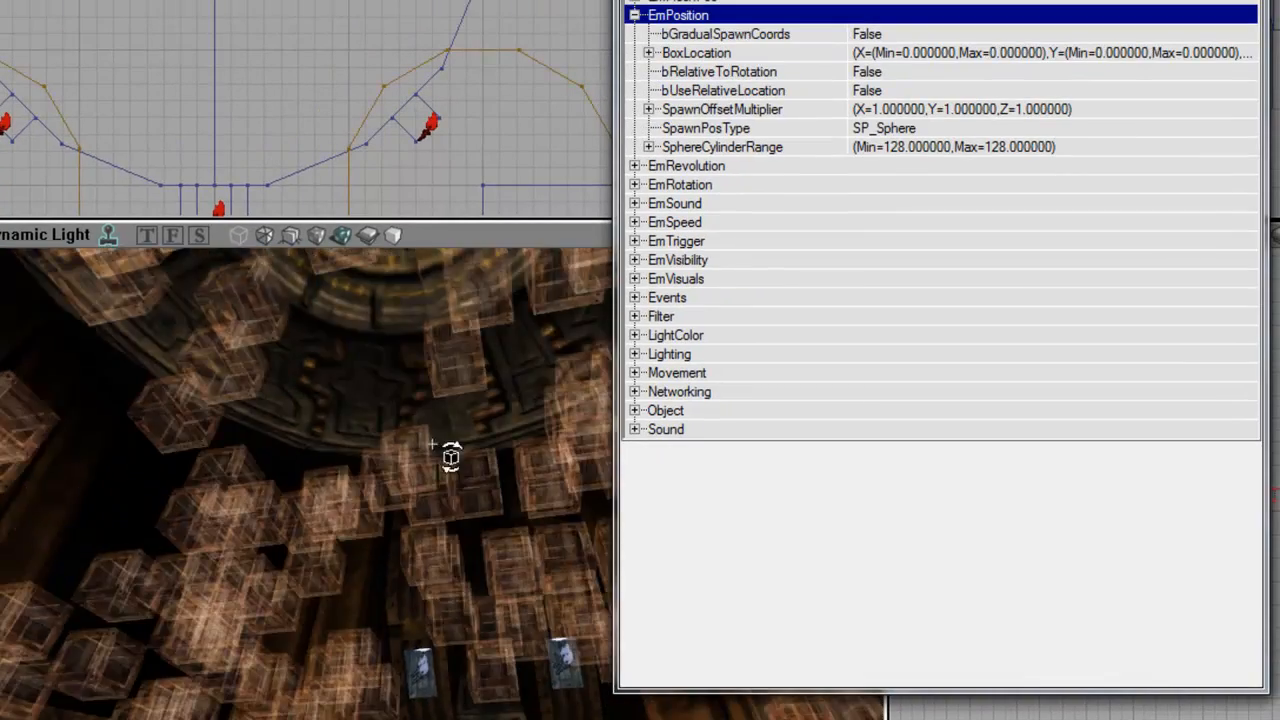
left_click_drag(432, 444, 445, 580)
right_click_drag(460, 440, 482, 395)
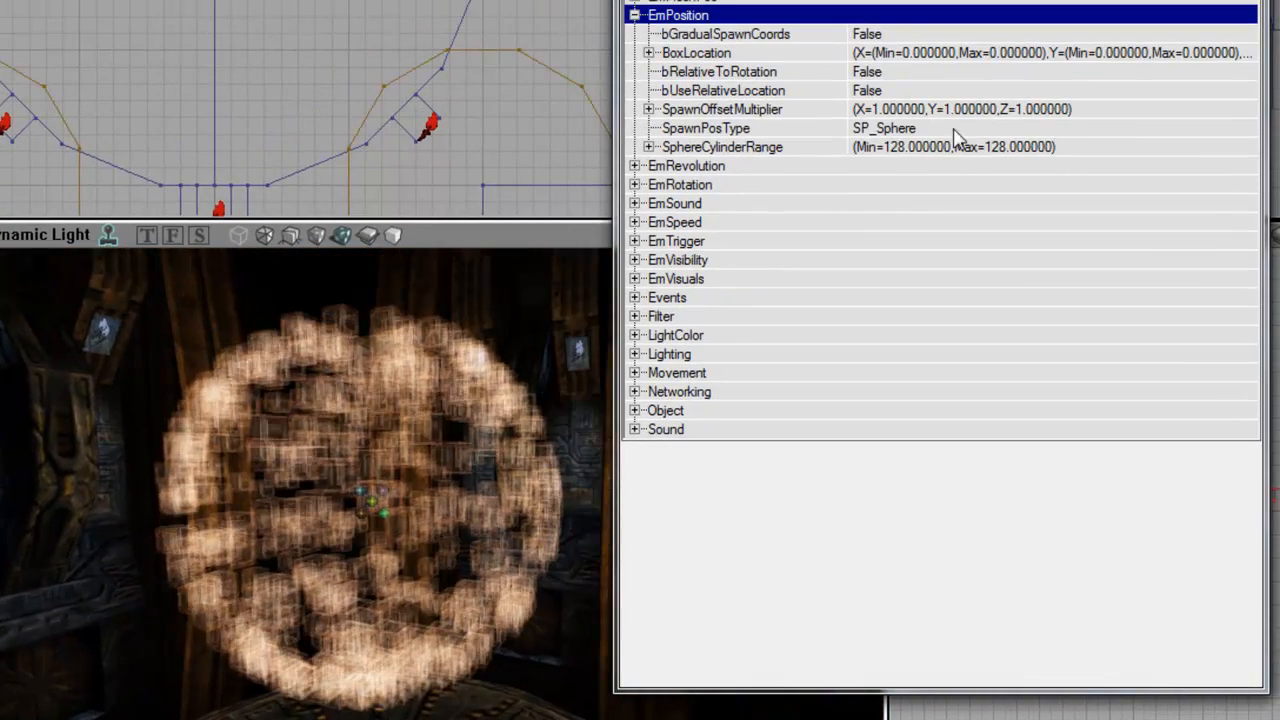
Change SpawnPosType to SP_Cylinder and set the SphereCylinderRange Min to 0, viewing the filled crate distribution.
double_click(954, 130)
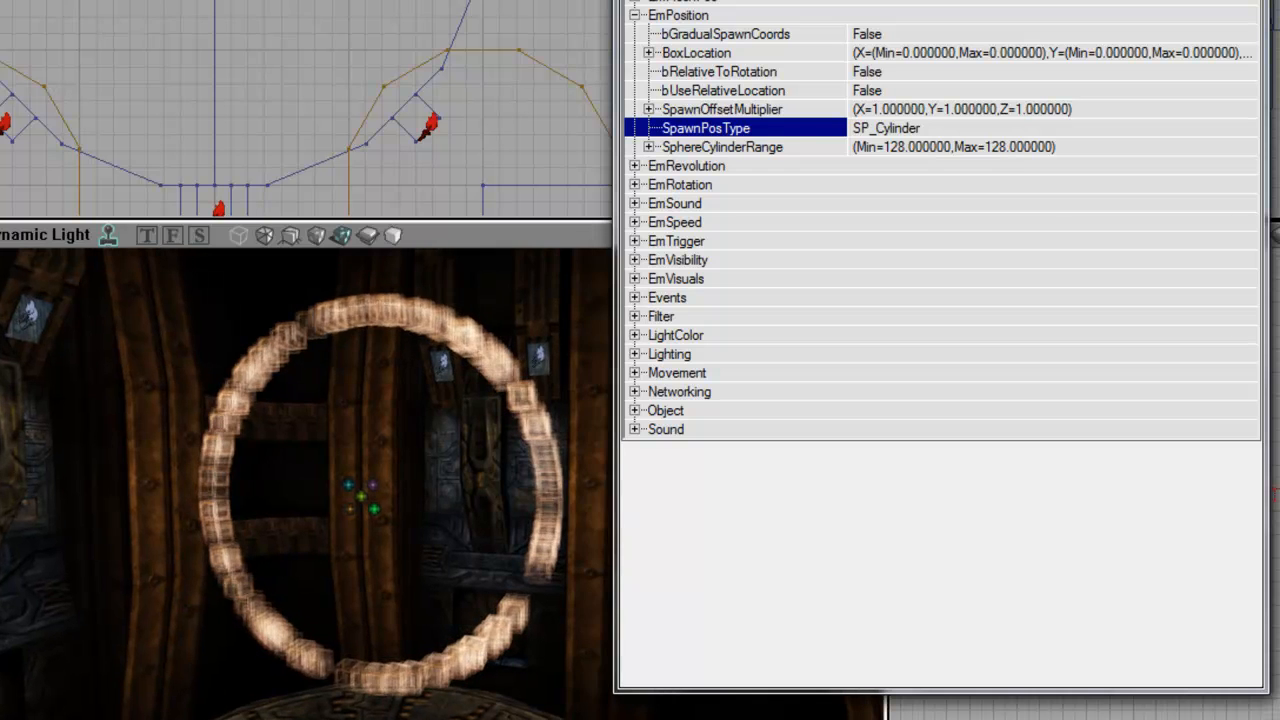
double_click(920, 150)
left_click(912, 184)
type("000000")
key("Return")
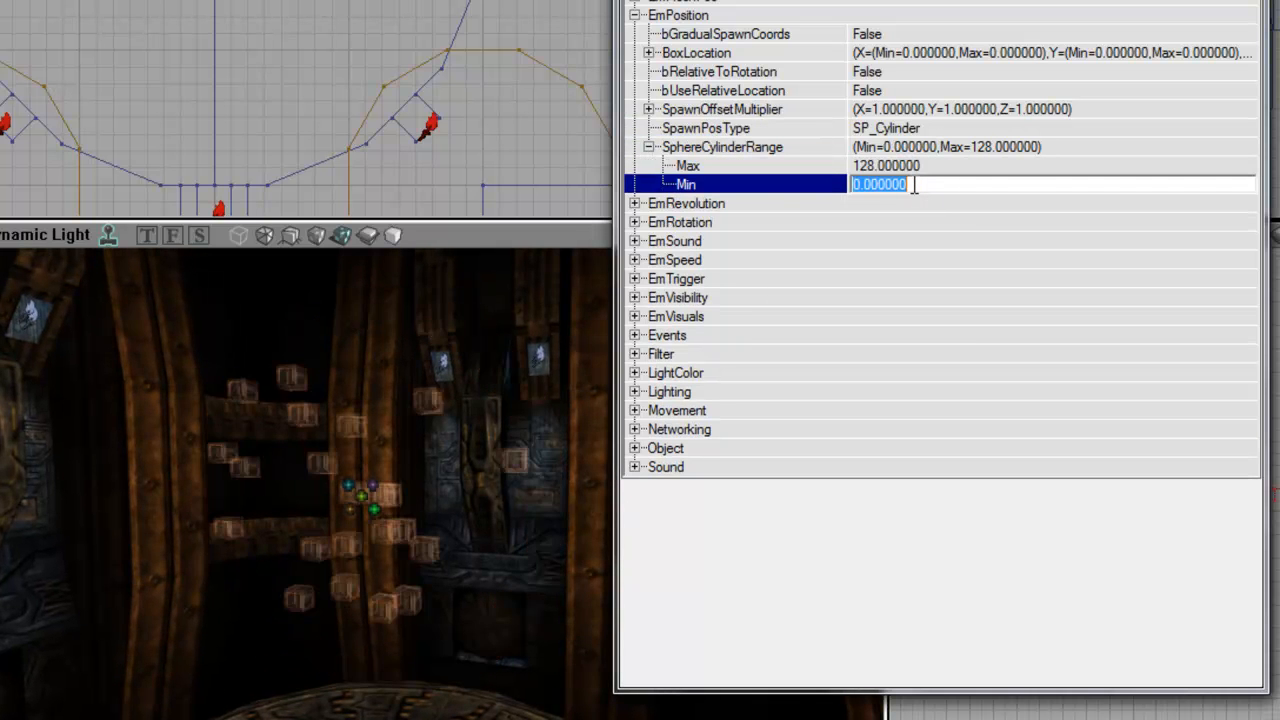
mouse_move(438, 445)
right_mouse_down()
mouse_move(440, 420)
mouse_move(438, 445)
right_mouse_up()
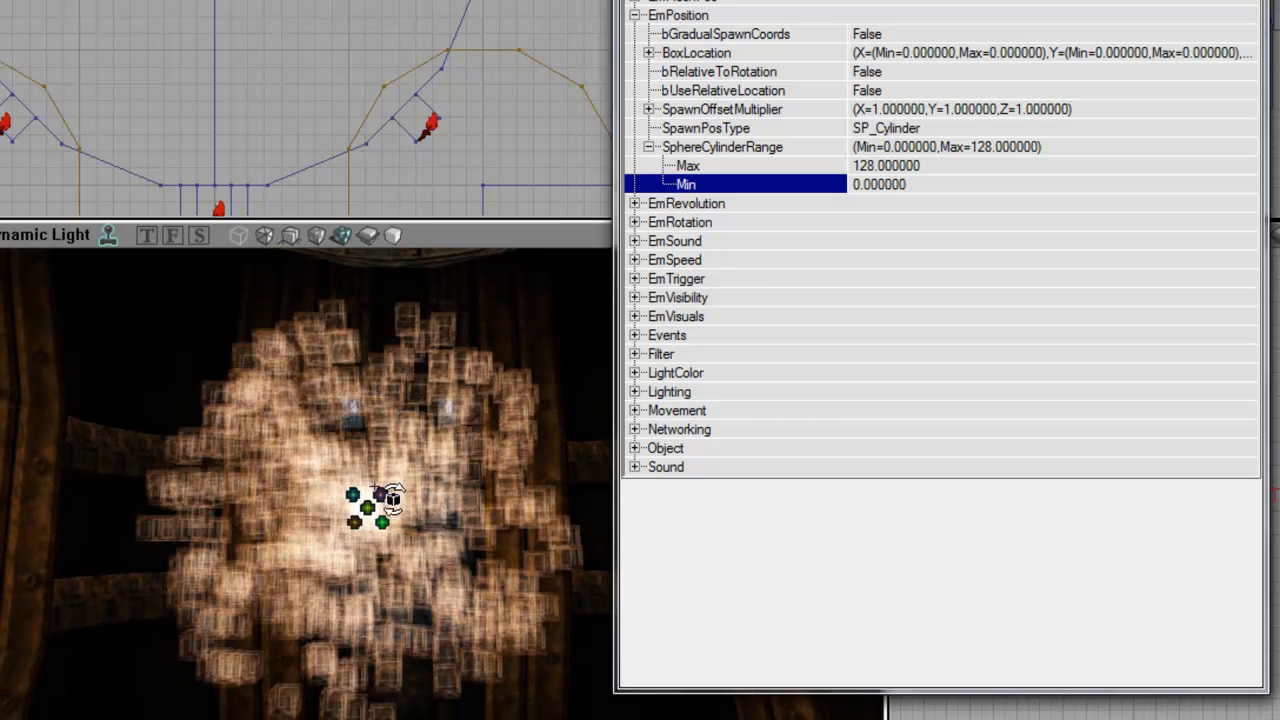
right_click_drag(392, 497, 405, 515)
Set the Min of SphereCylinderRange back to 128 for the cylinder distribution.
left_click(906, 167)
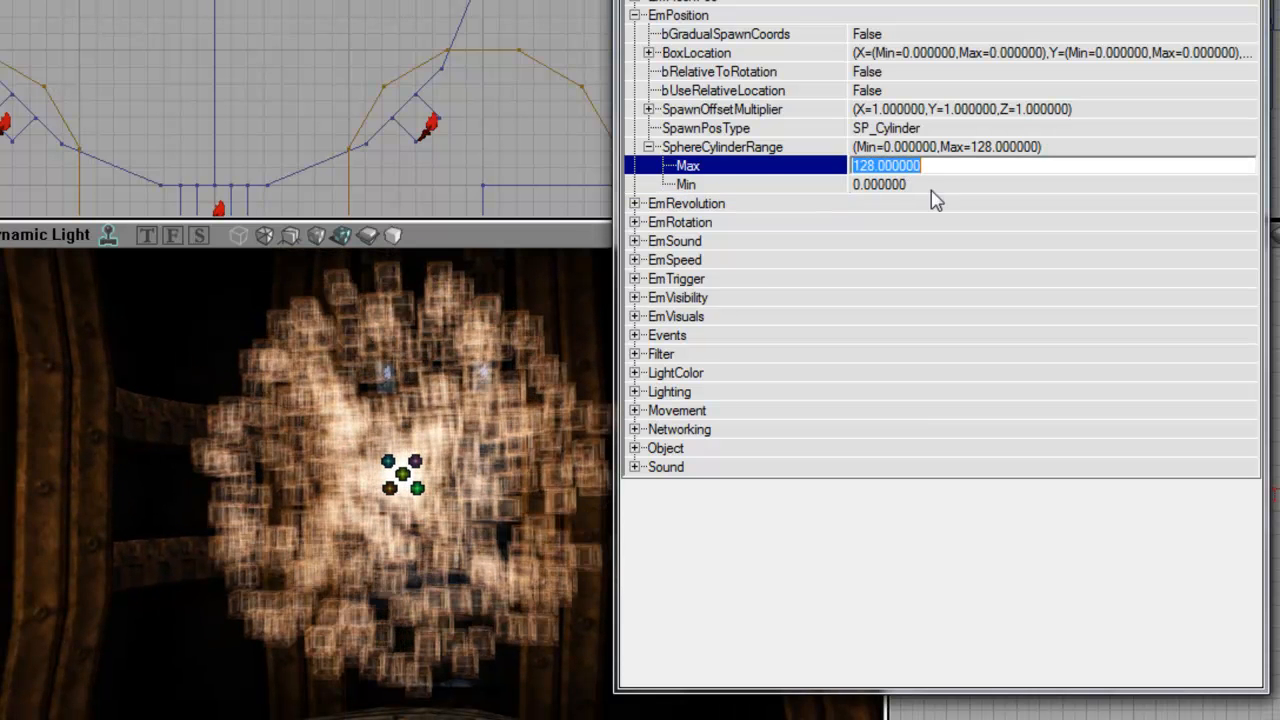
left_click(935, 186)
type("128")
key("Return")
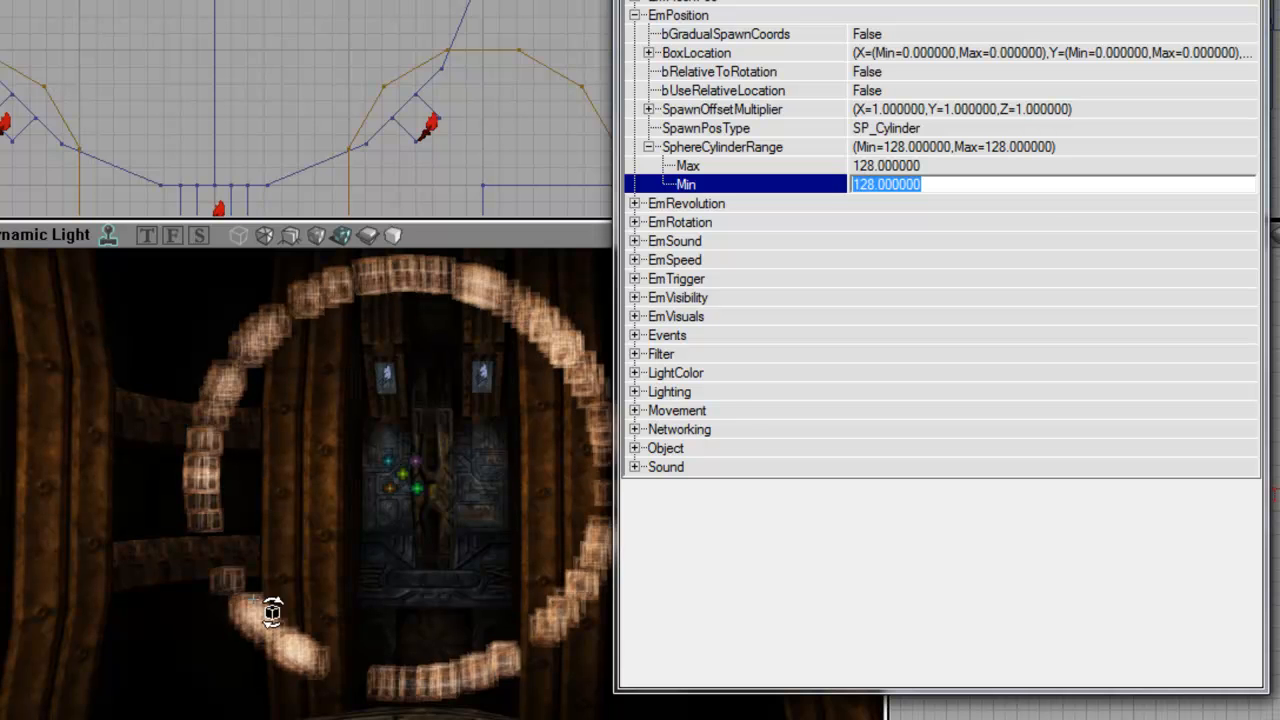
Try a SphereCylinderRange Min of 96, return it to 128 and view the crate ring from another angle.
type("96")
key("Return")
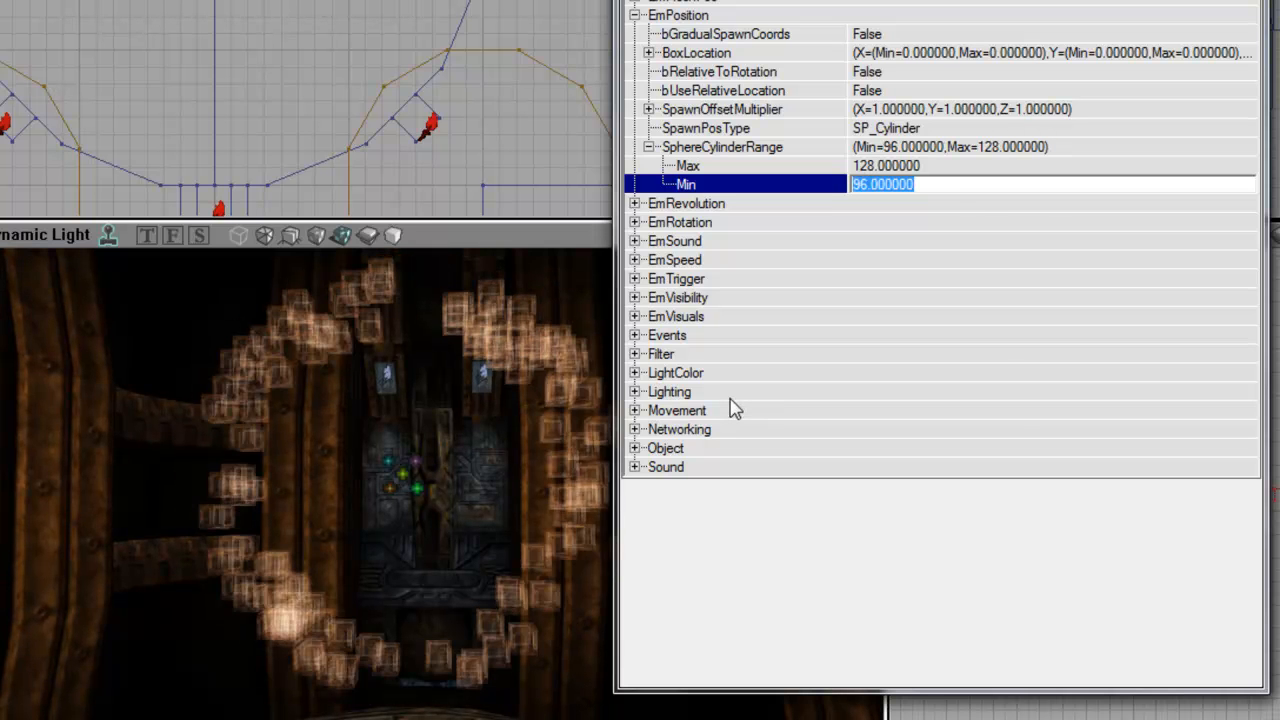
type("128")
key("Return")
left_click_drag(443, 429, 415, 485)
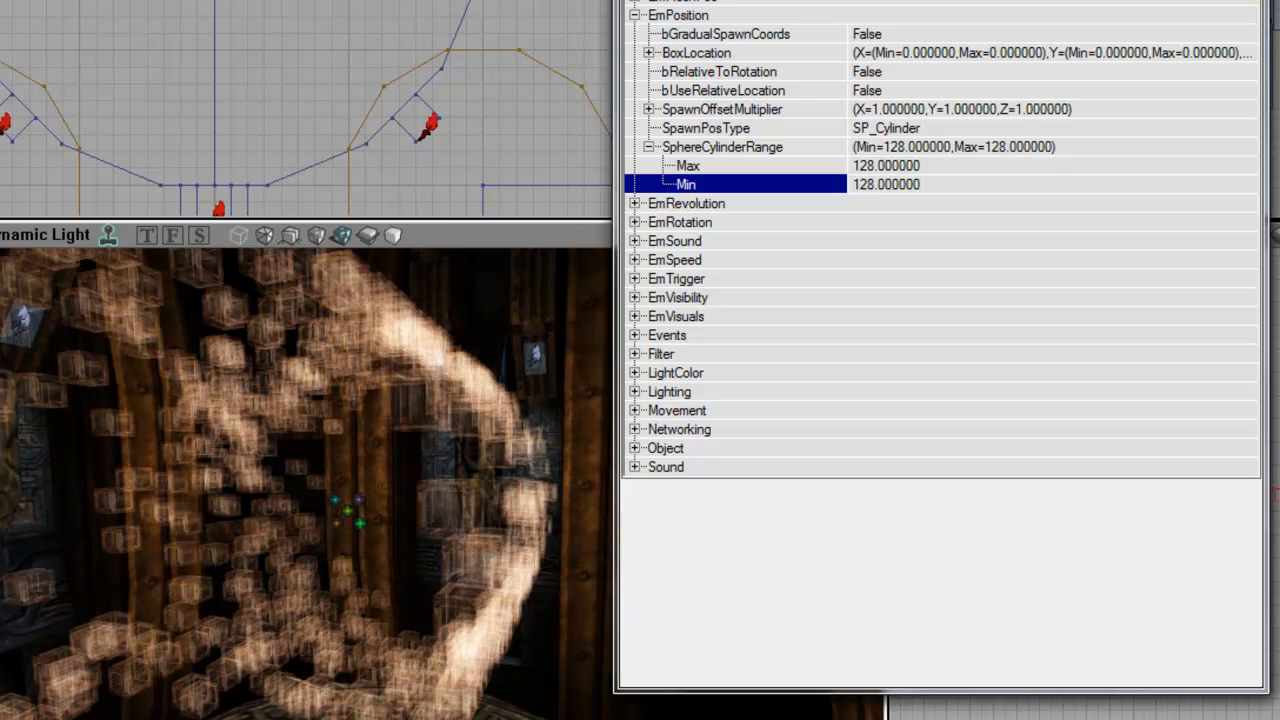
Set bRelativeToRotation to True, view its effect on the crate cylinder and switch it back to False.
double_click(790, 91)
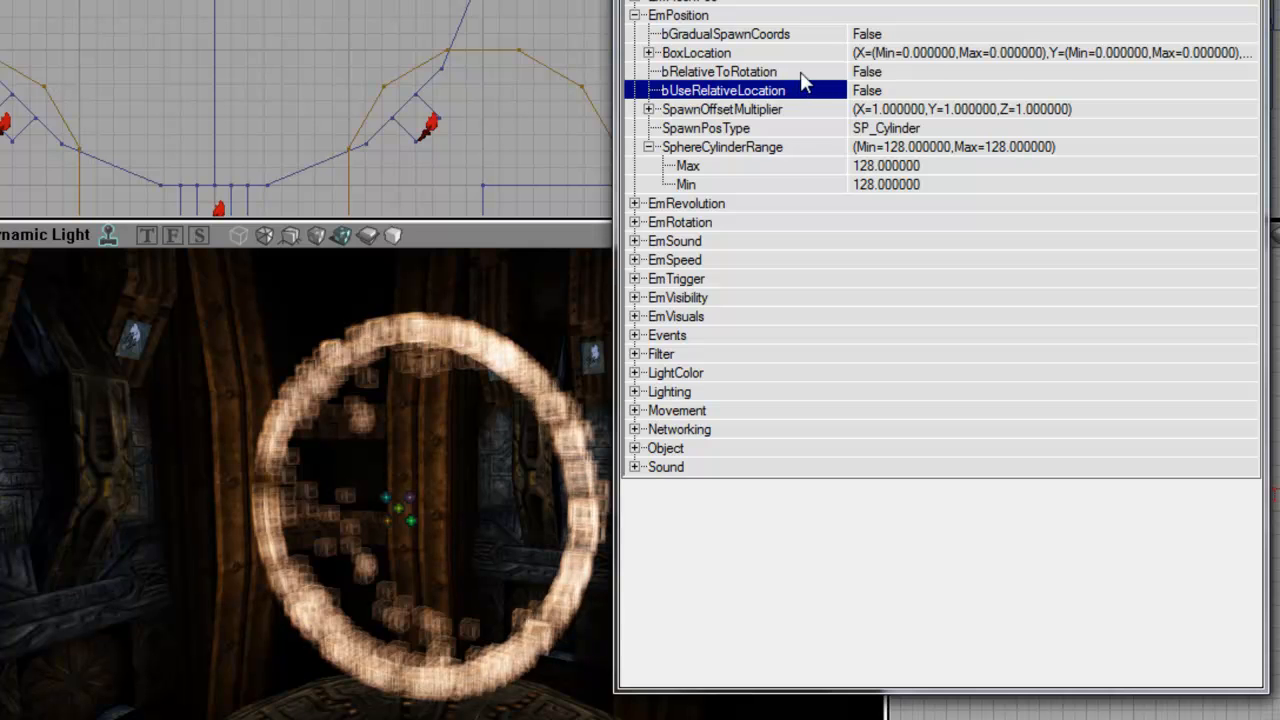
double_click(805, 72)
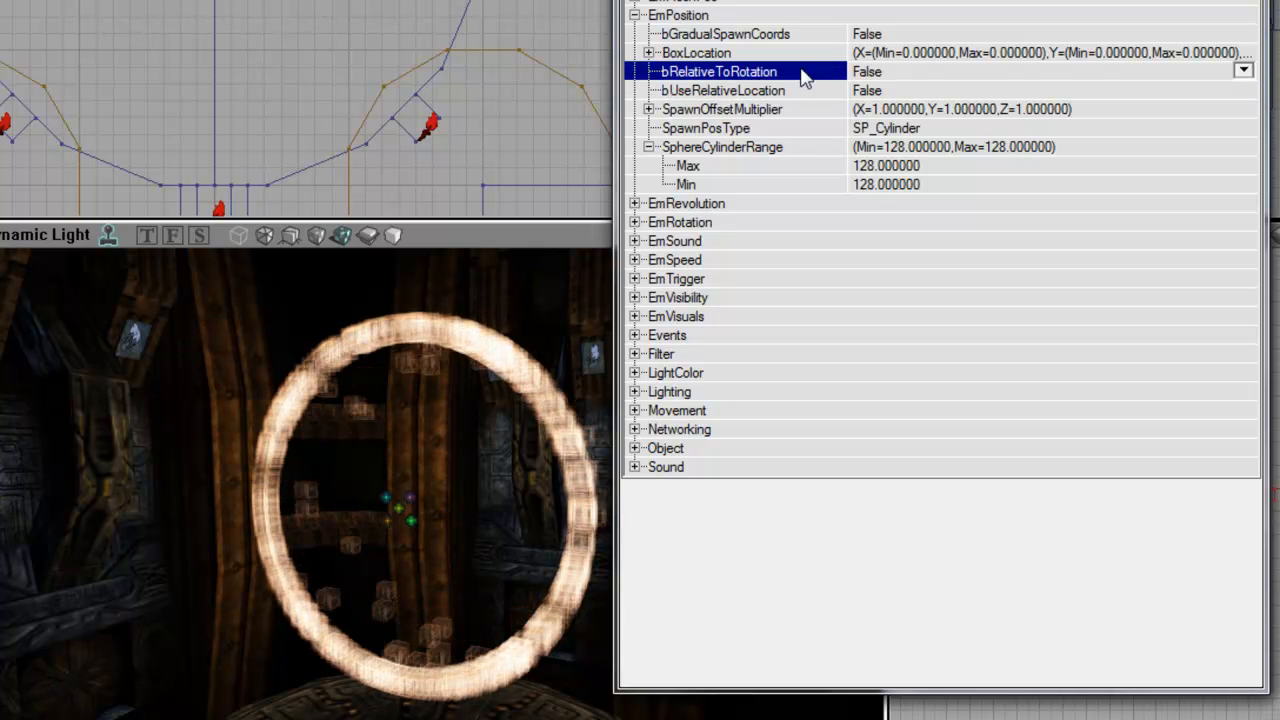
left_click_drag(490, 465, 493, 412)
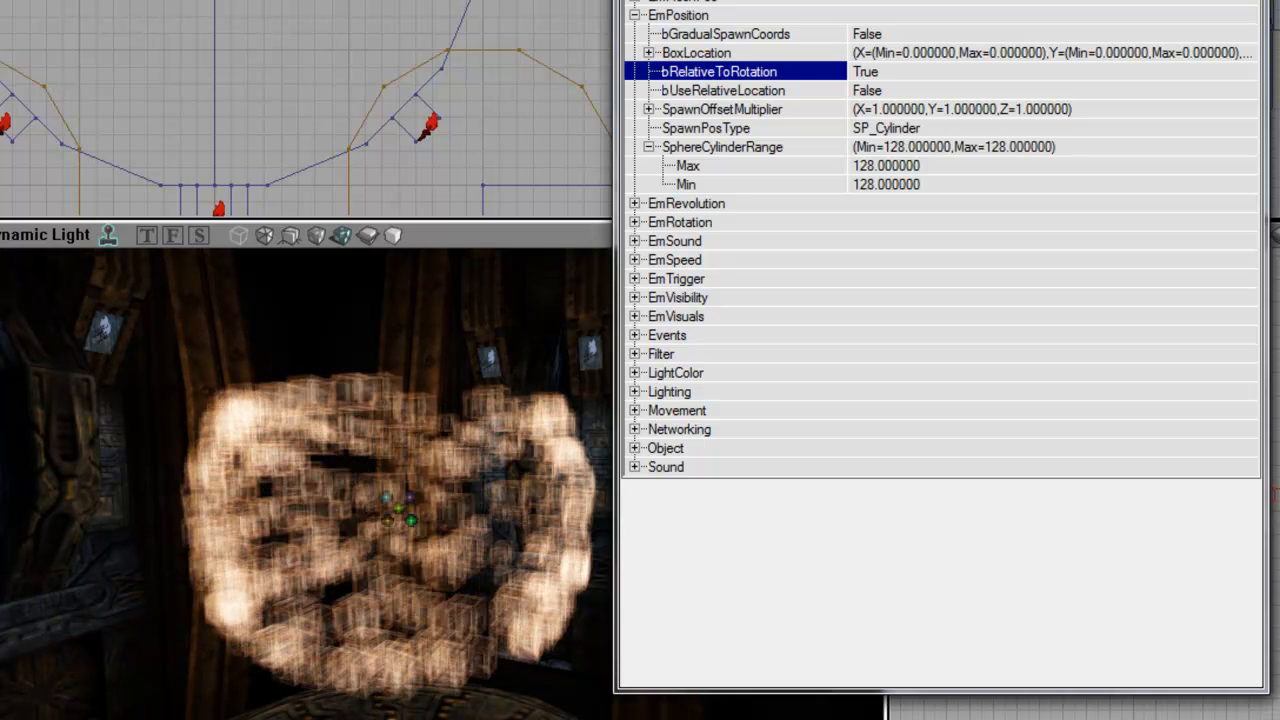
right_click_drag(400, 450, 350, 450)
double_click(824, 71)
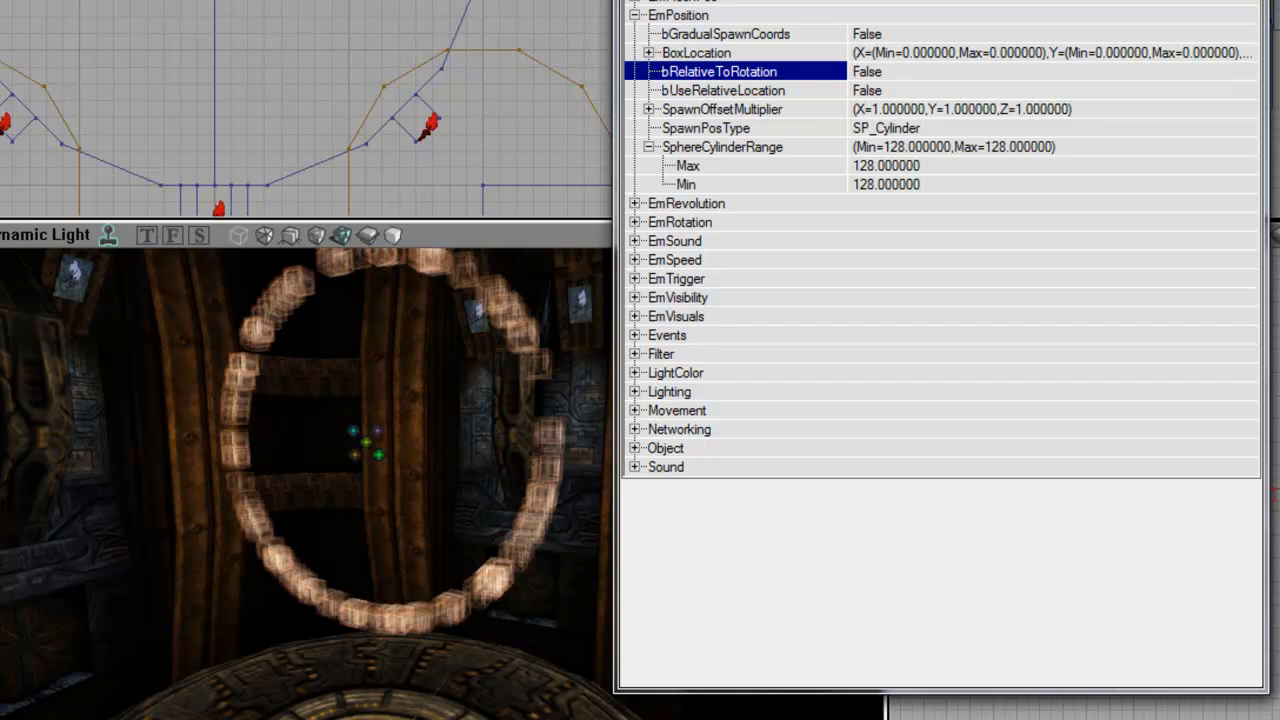
Reset all of the MeshEmitter's transformations.
right_click(386, 451)
mouse_move(457, 4)
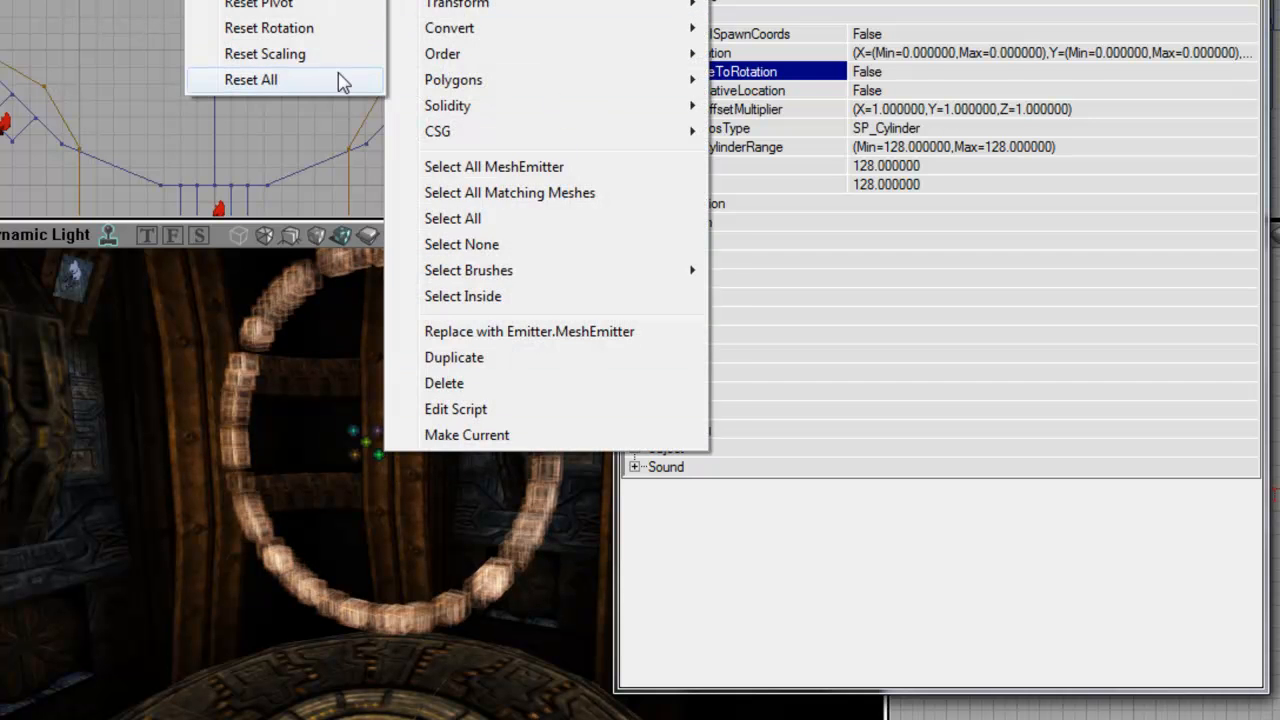
left_click(340, 82)
Change SpawnPosType to SP_BoxSphere and expand the X range of BoxLocation.
left_click(798, 133)
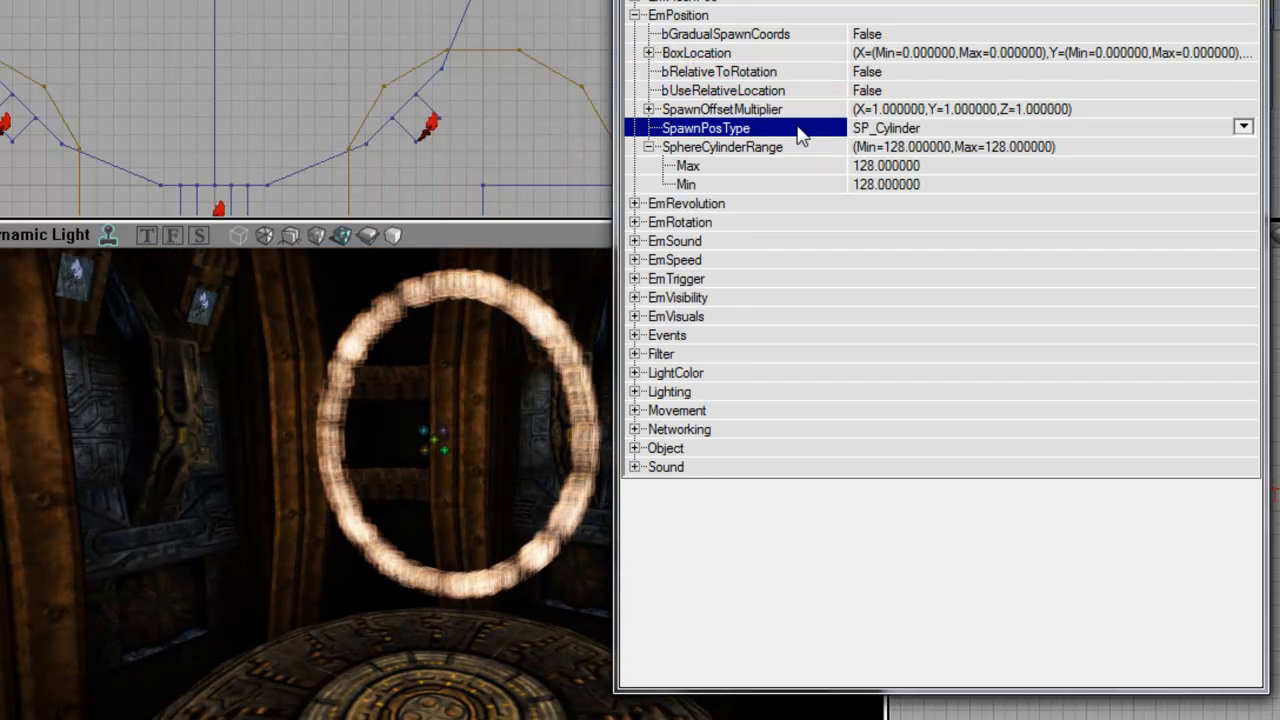
double_click(798, 128)
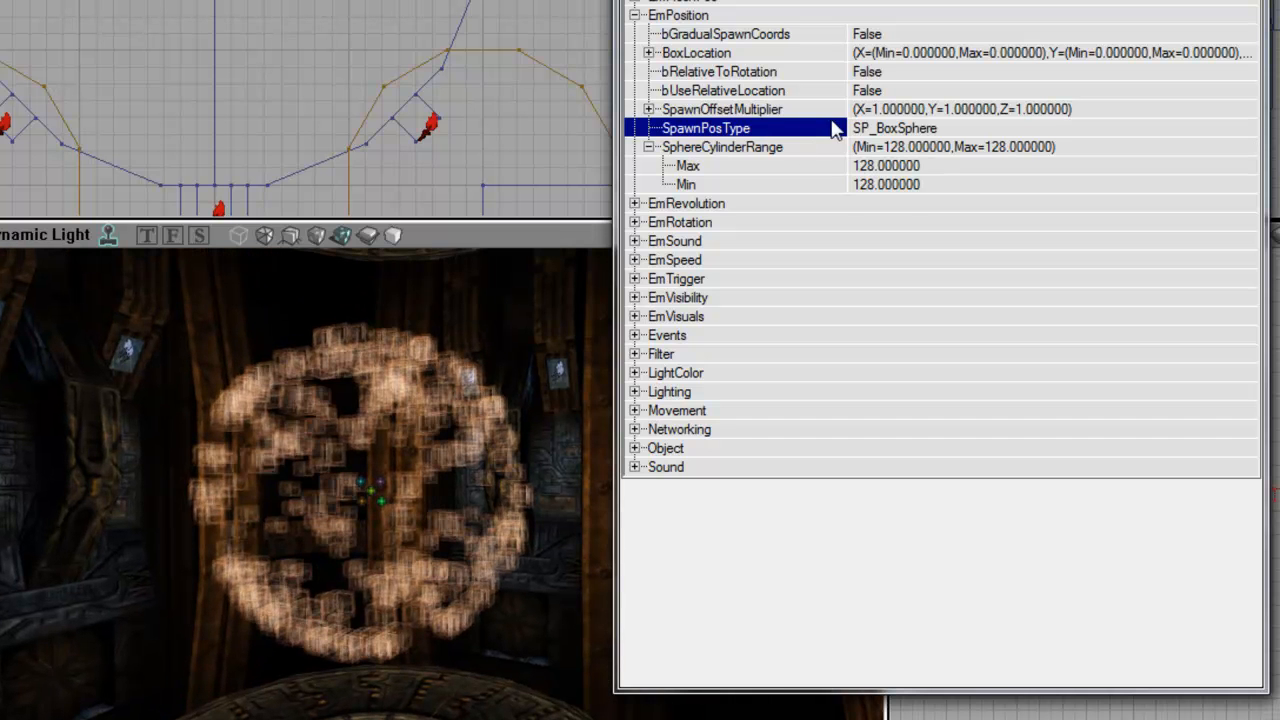
double_click(760, 54)
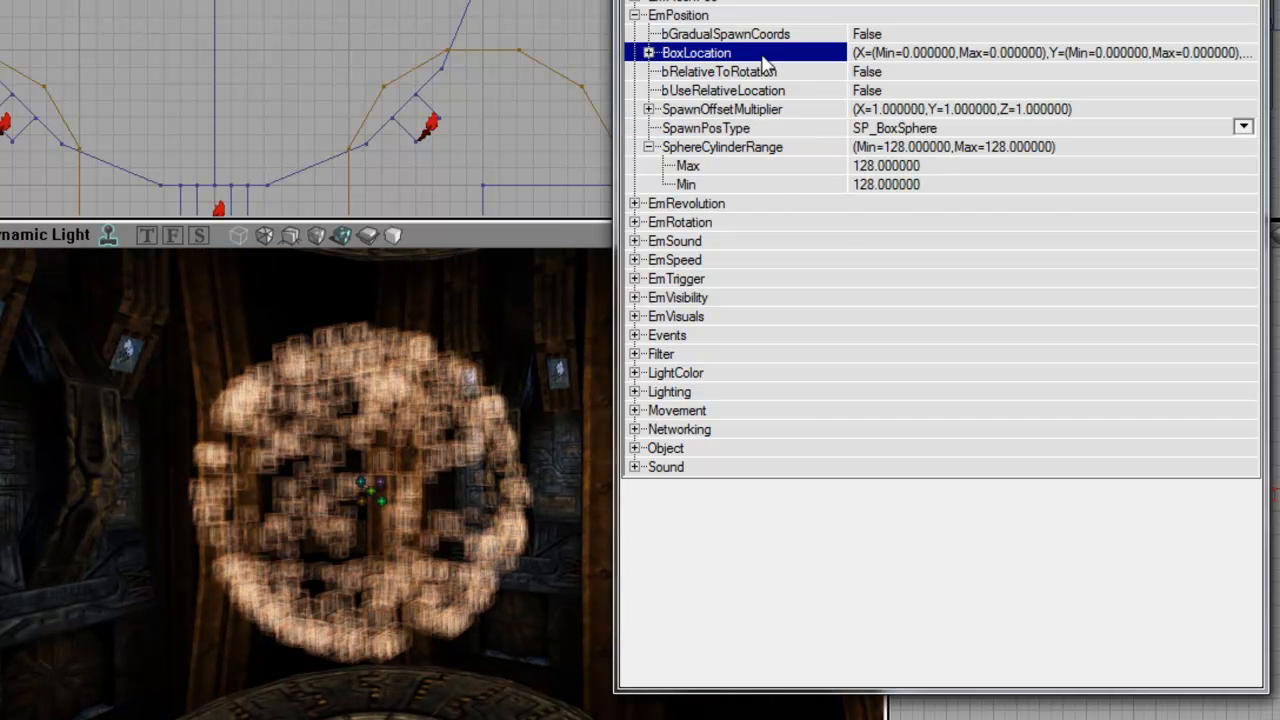
double_click(762, 72)
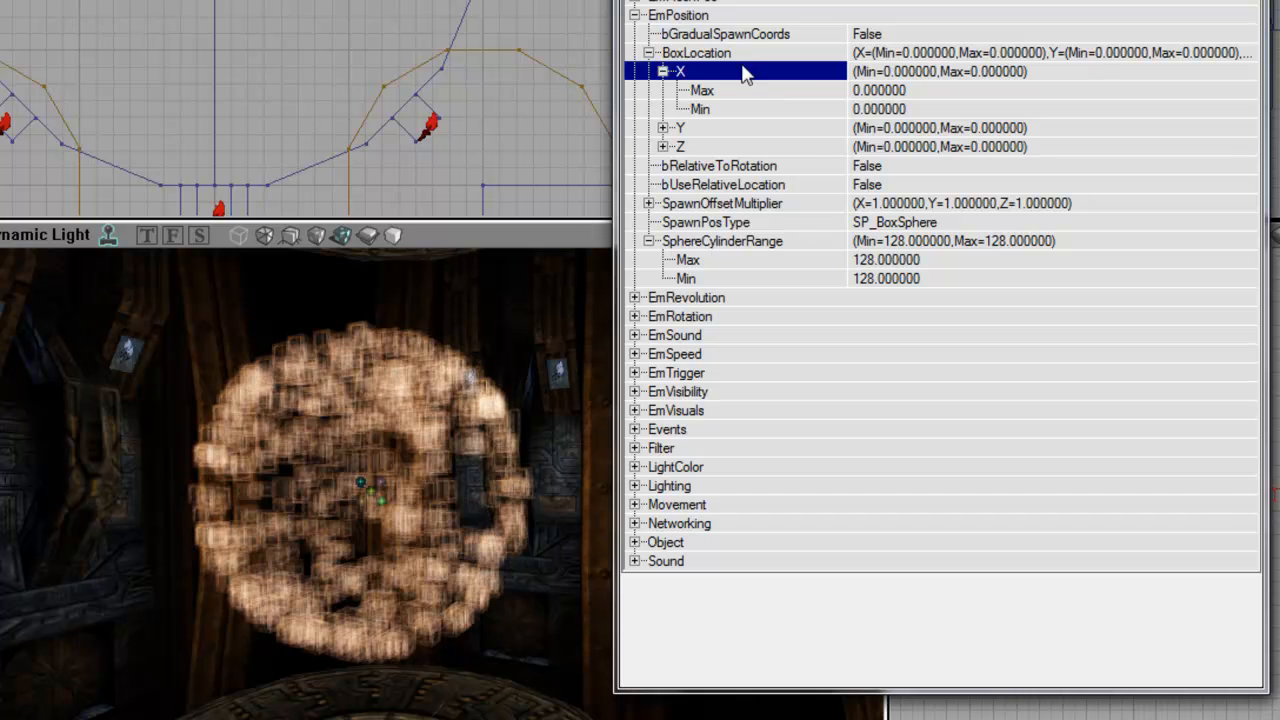
Set the BoxLocation X range to Max 128 and Min -128, and examine the stretched crate distribution.
left_click(772, 90)
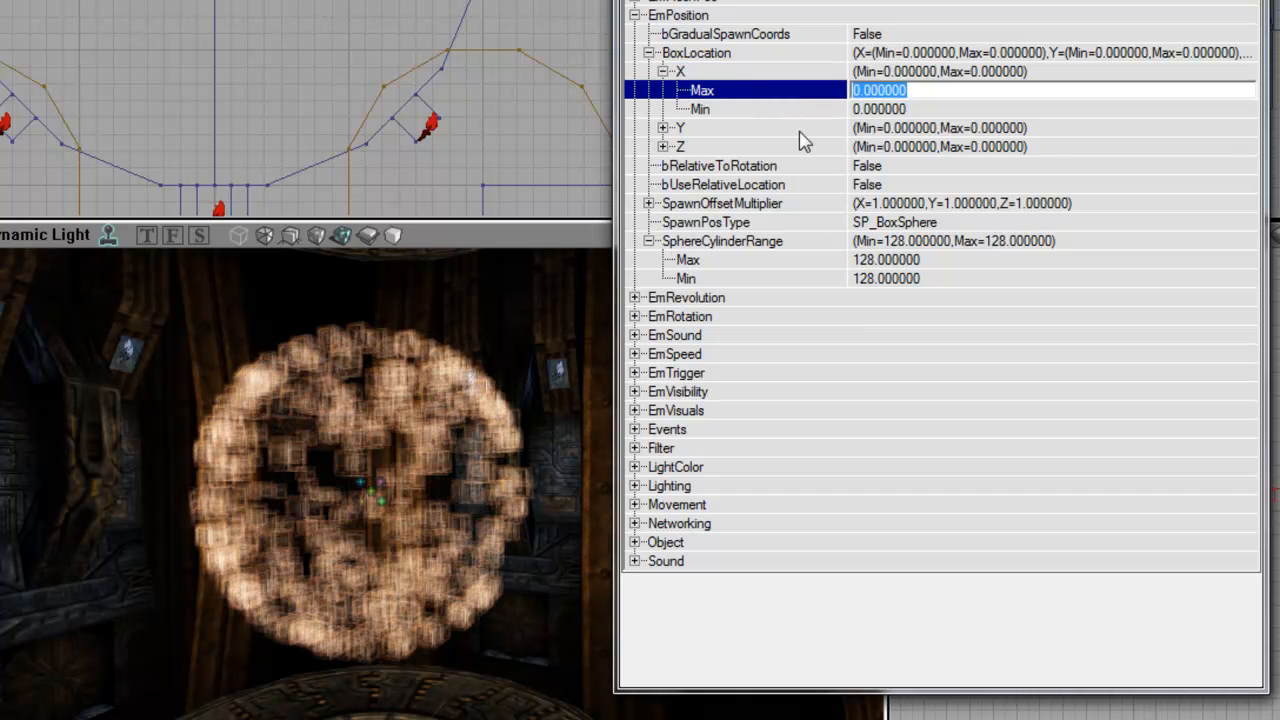
type("128")
key("Tab")
type("-128")
key("Return")
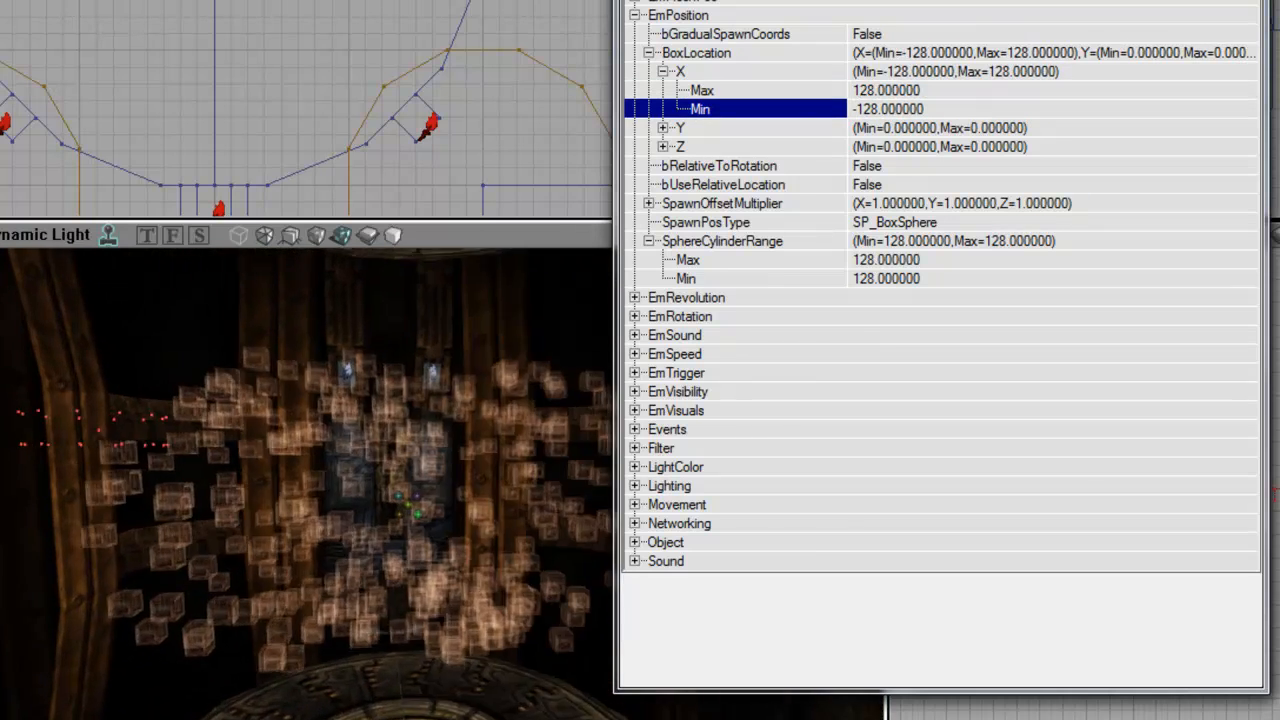
left_click_drag(396, 416, 382, 430)
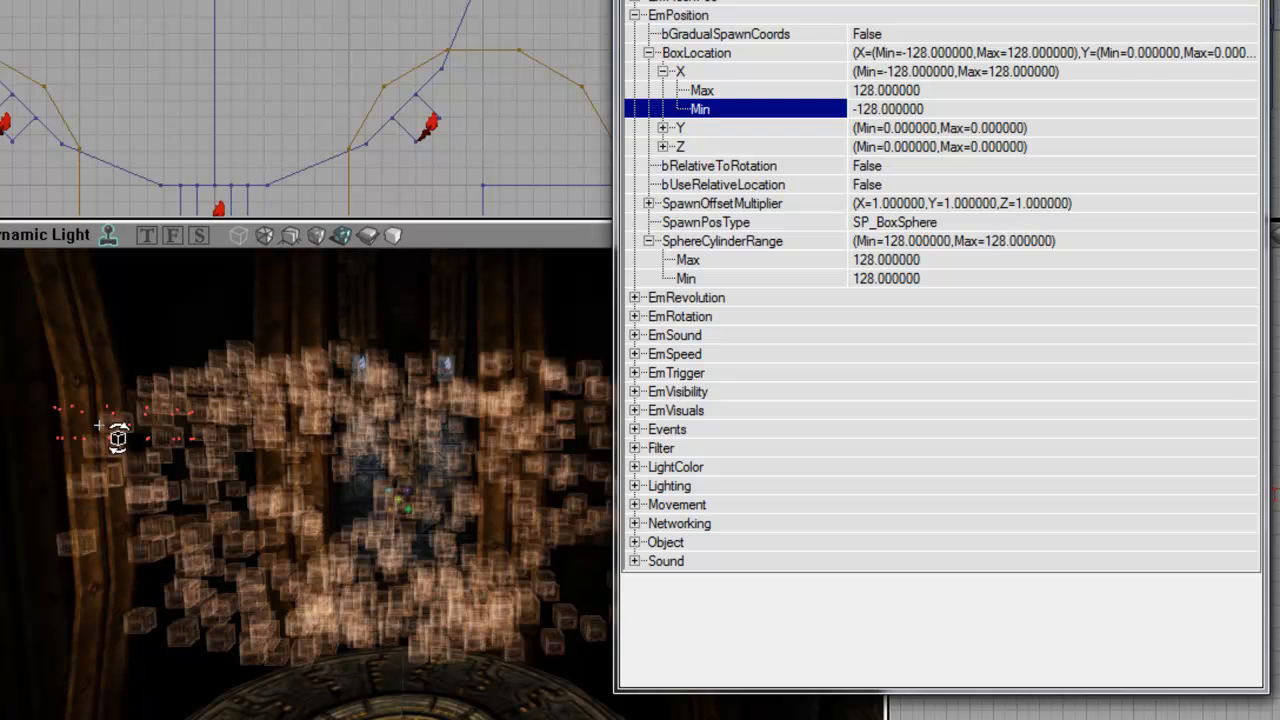
left_click_drag(247, 377, 363, 609)
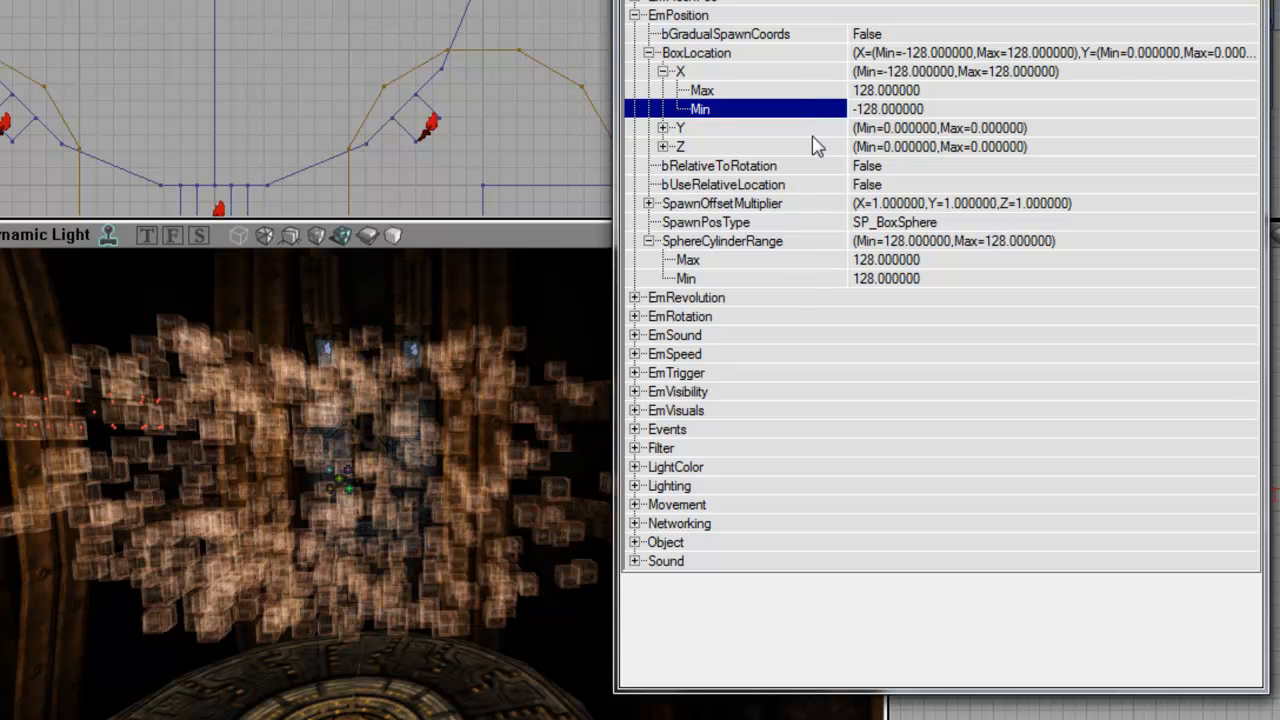
Reset the Max and Min of the BoxLocation X range to 0 and collapse X.
left_click(828, 89)
type("0")
key("Down")
type("0")
key("Down")
key("Up")
key("Up")
key("Up")
key("Left")
Change SpawnPosType to SP_BoxCylinder.
key("Down")
key("Down")
key("Down")
key("Down")
key("Down")
key("Down")
key("Return")
Expand the BoxLocation Y range, set its Max to 128 and Min to -128, and view the distribution.
key("Up")
key("Up")
key("Up")
key("Up")
key("Up")
key("Right")
key("Down")
type("128")
key("Down")
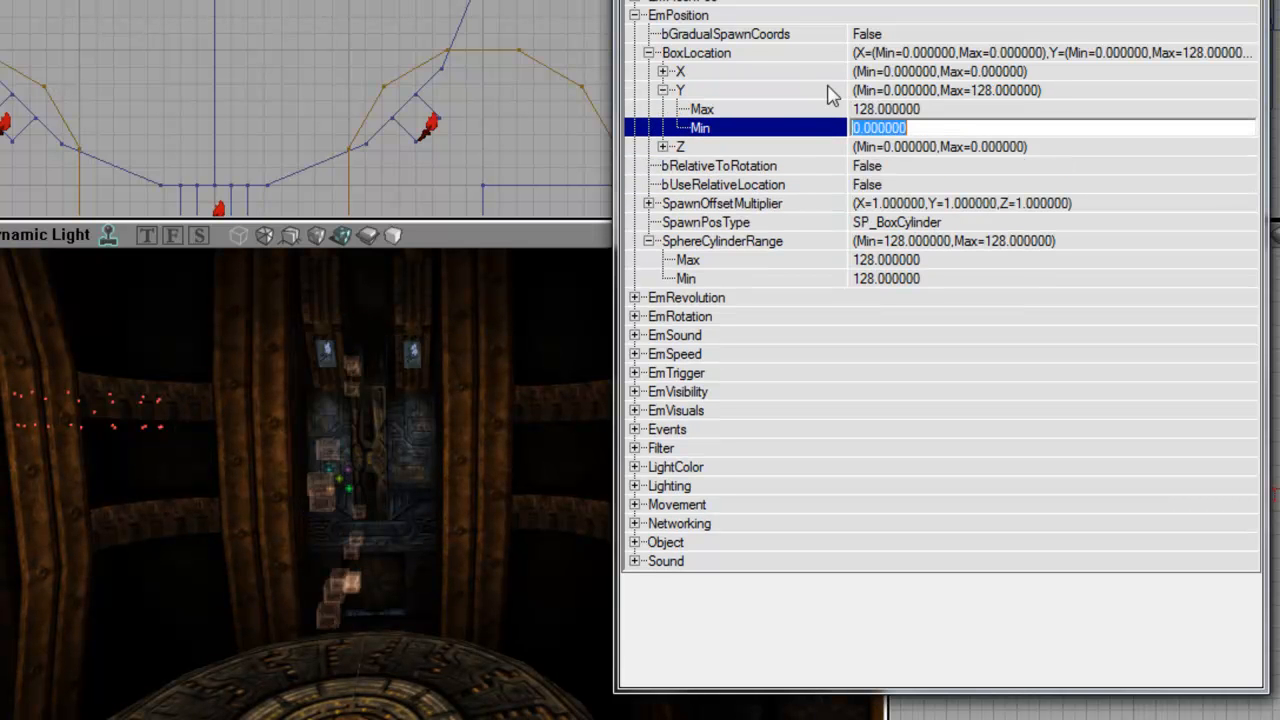
key("Return")
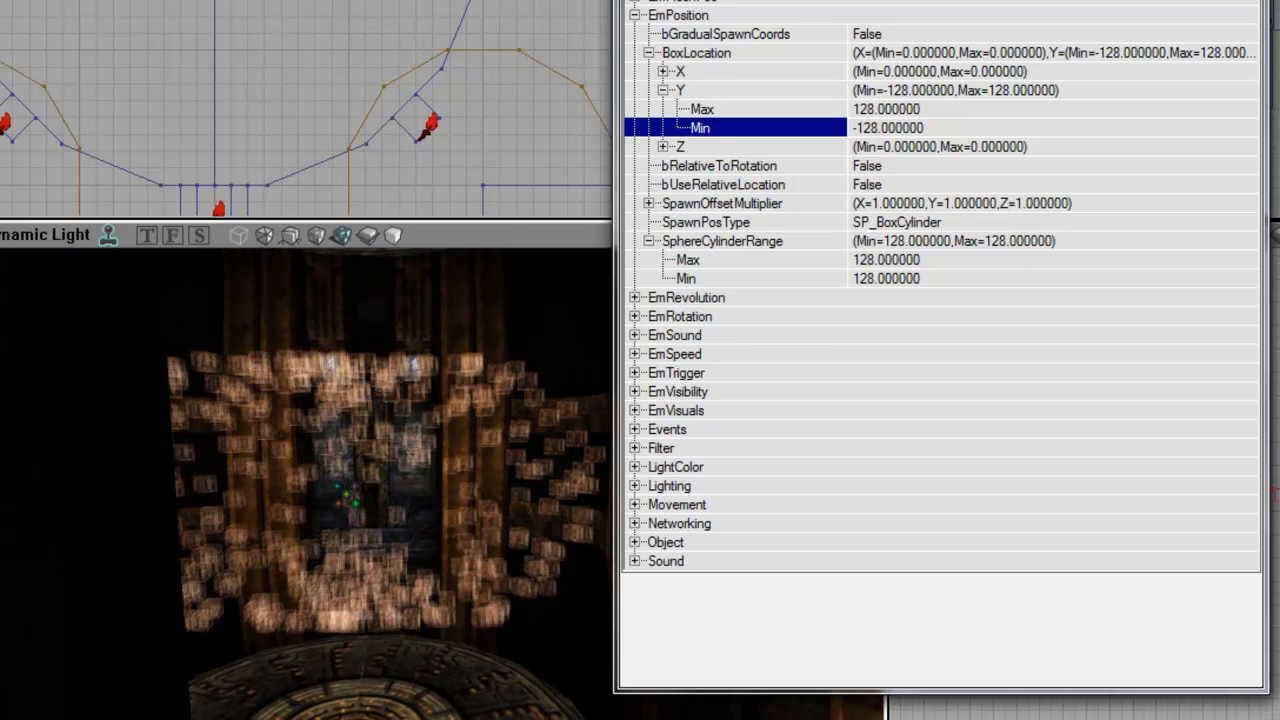
Reset the Min and Max of the BoxLocation Y range to 0.
left_click(905, 147)
key("Up")
type("0")
key("Up")
type("0")
key("Up")
key("Up")
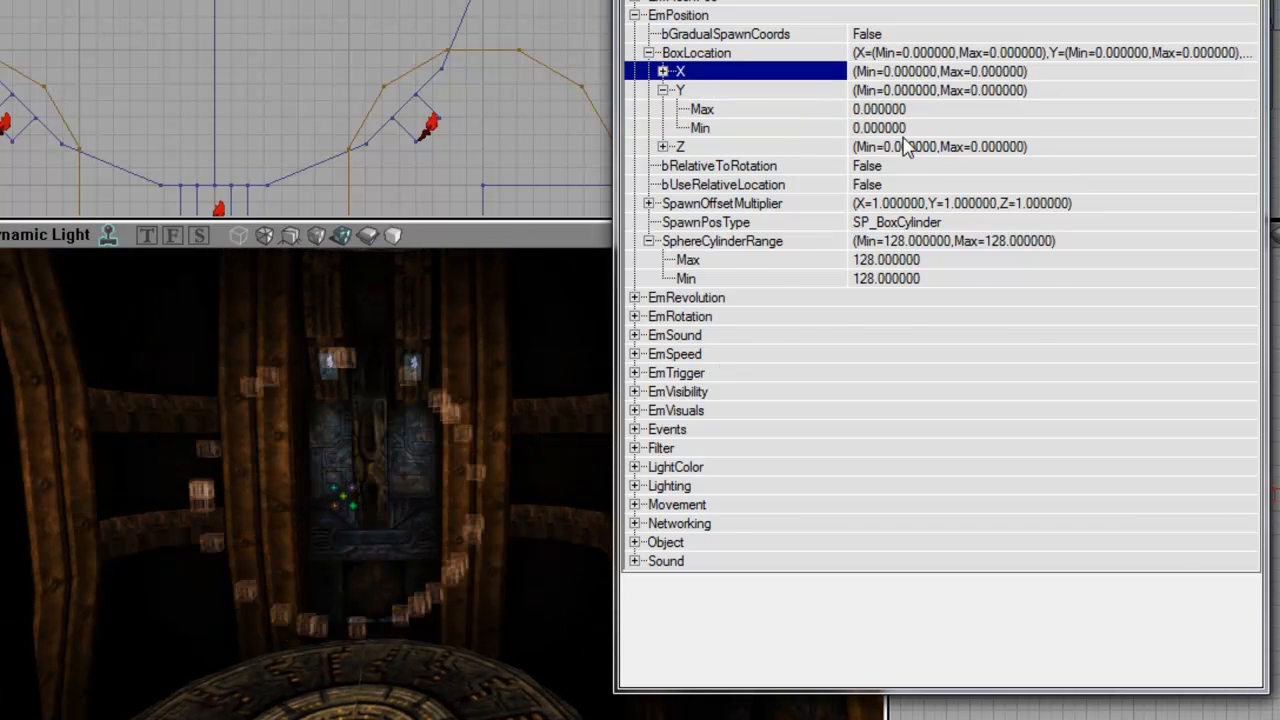
Expand the BoxLocation X range, set its Max to 128 and view the resulting box-cylinder distribution.
key("Right")
key("Down")
type("128")
key("Return")
key("Down")
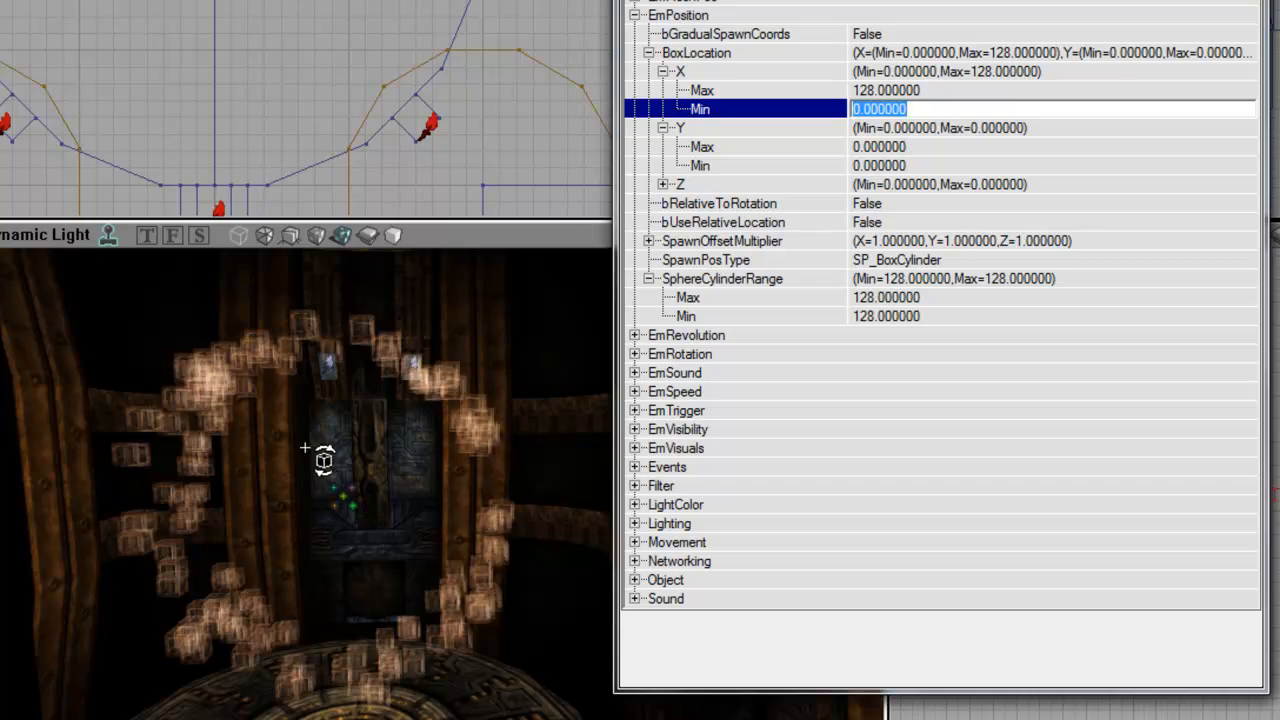
key("Return")
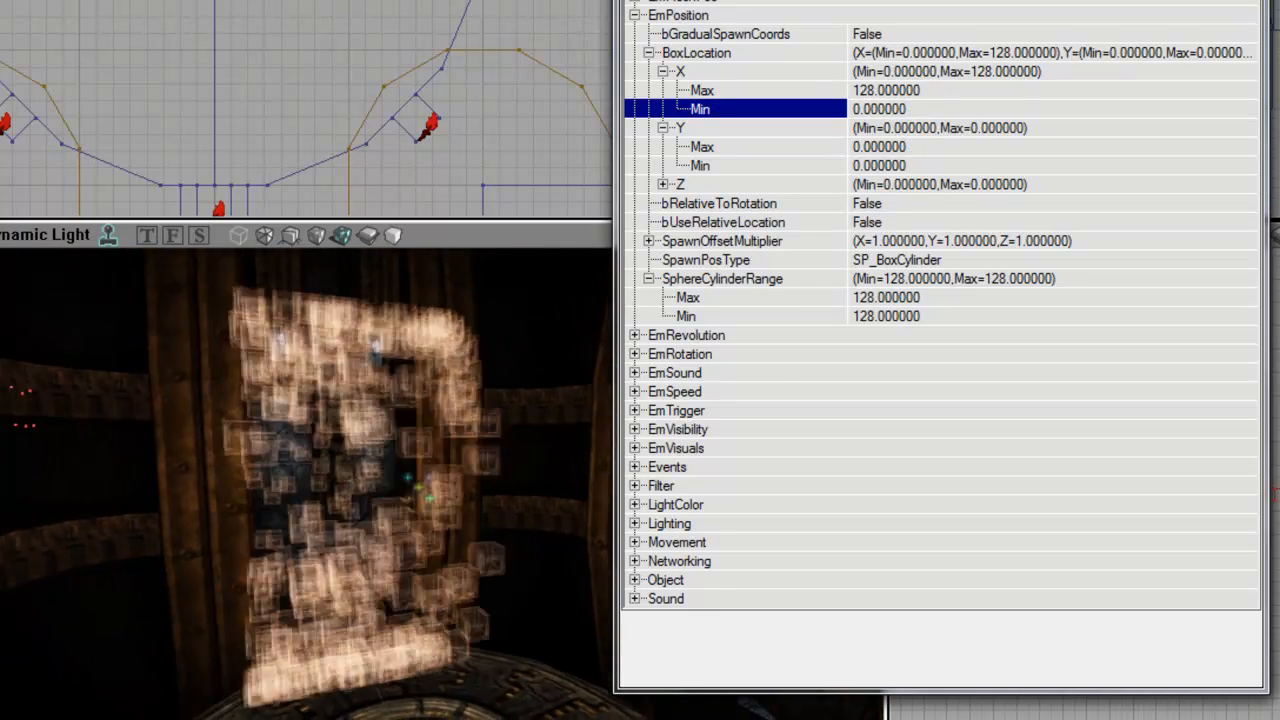
left_click(786, 52)
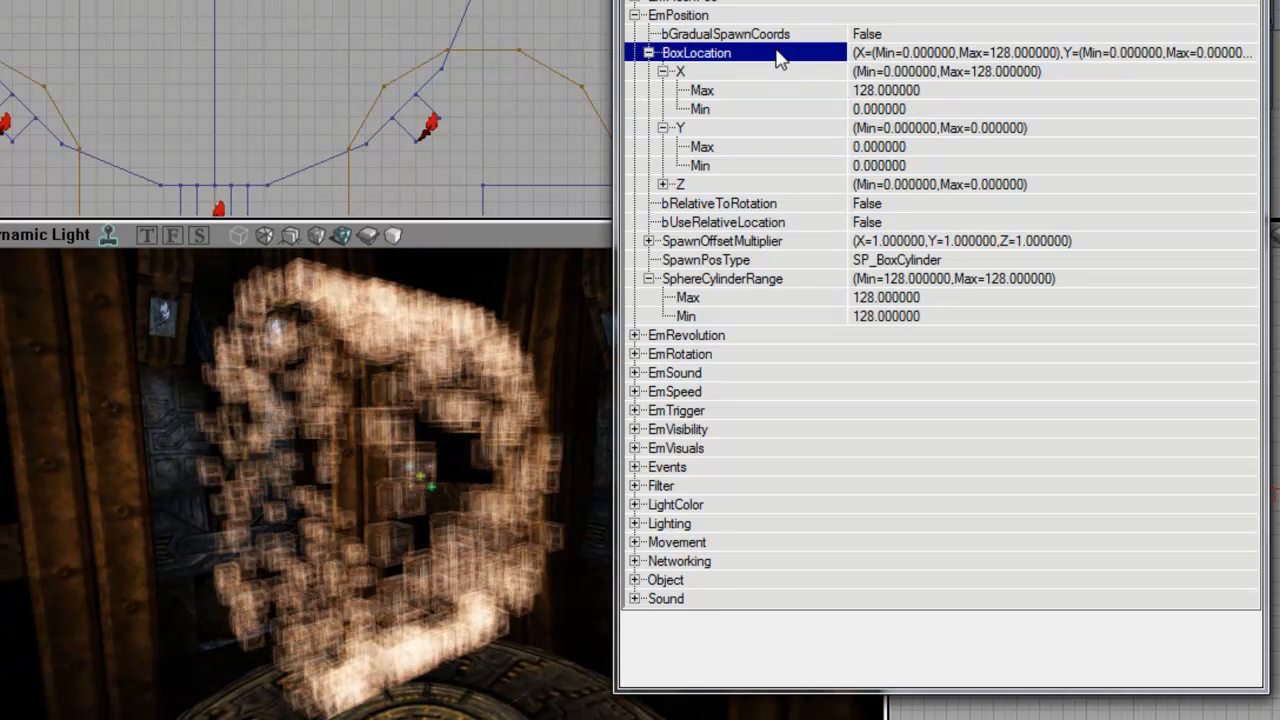
Reset the Max of the BoxLocation X range to 0 and change SpawnPosType to SP_Sphere.
left_click(783, 91)
type("0")
key("Return")
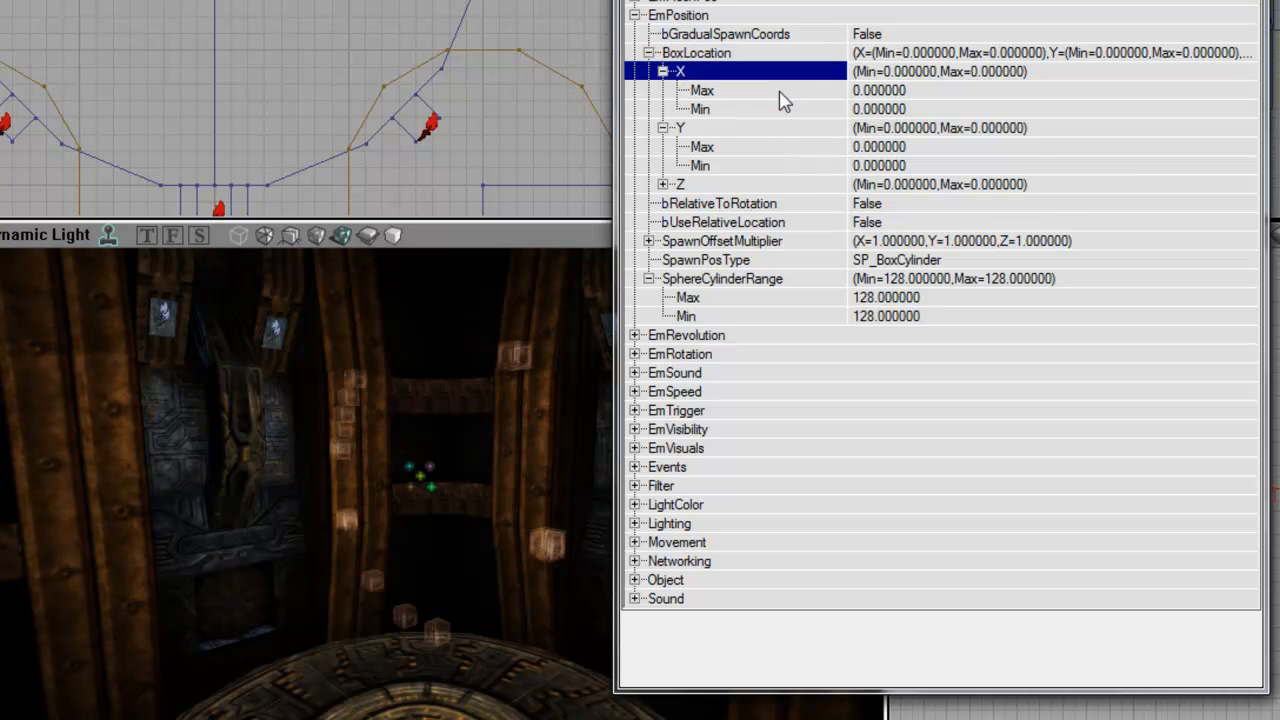
left_click(1225, 127)
left_click(1243, 127)
left_click(1018, 163)
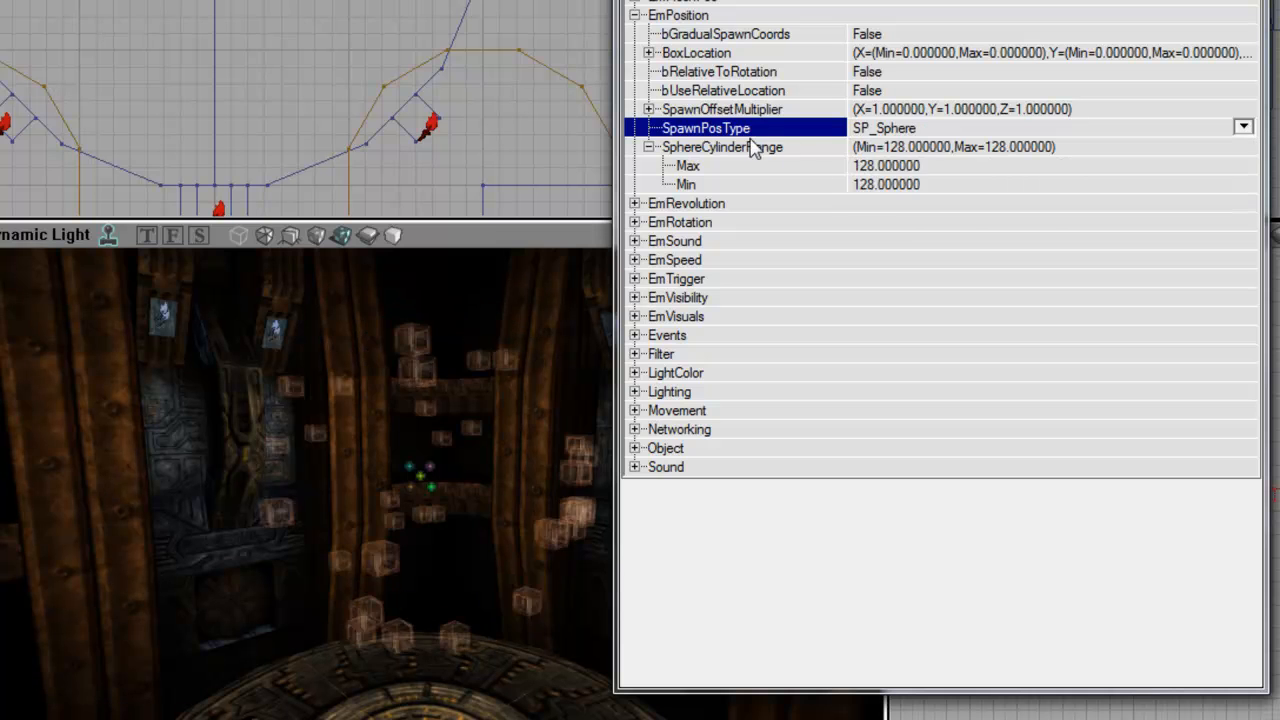
Expand SpawnOffsetMultiplier, set its X to 5 and to 2, and view the particle distribution from several angles.
double_click(758, 147)
double_click(771, 112)
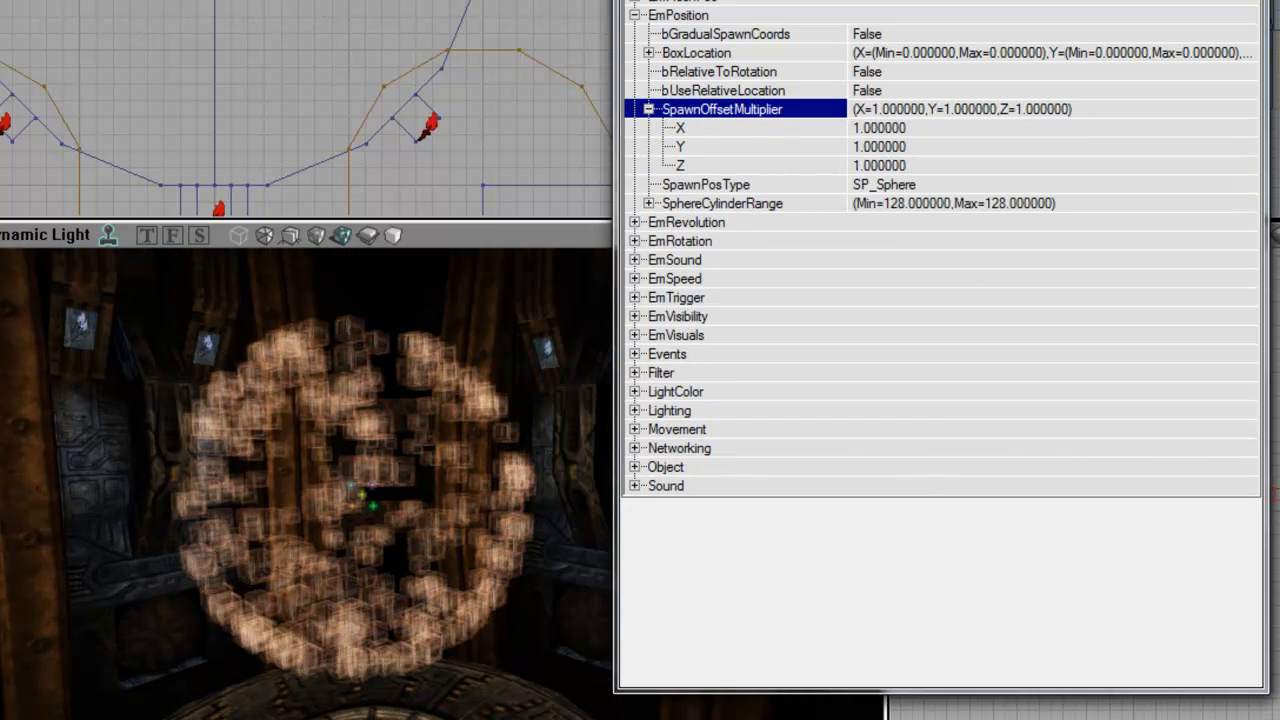
left_click(893, 128)
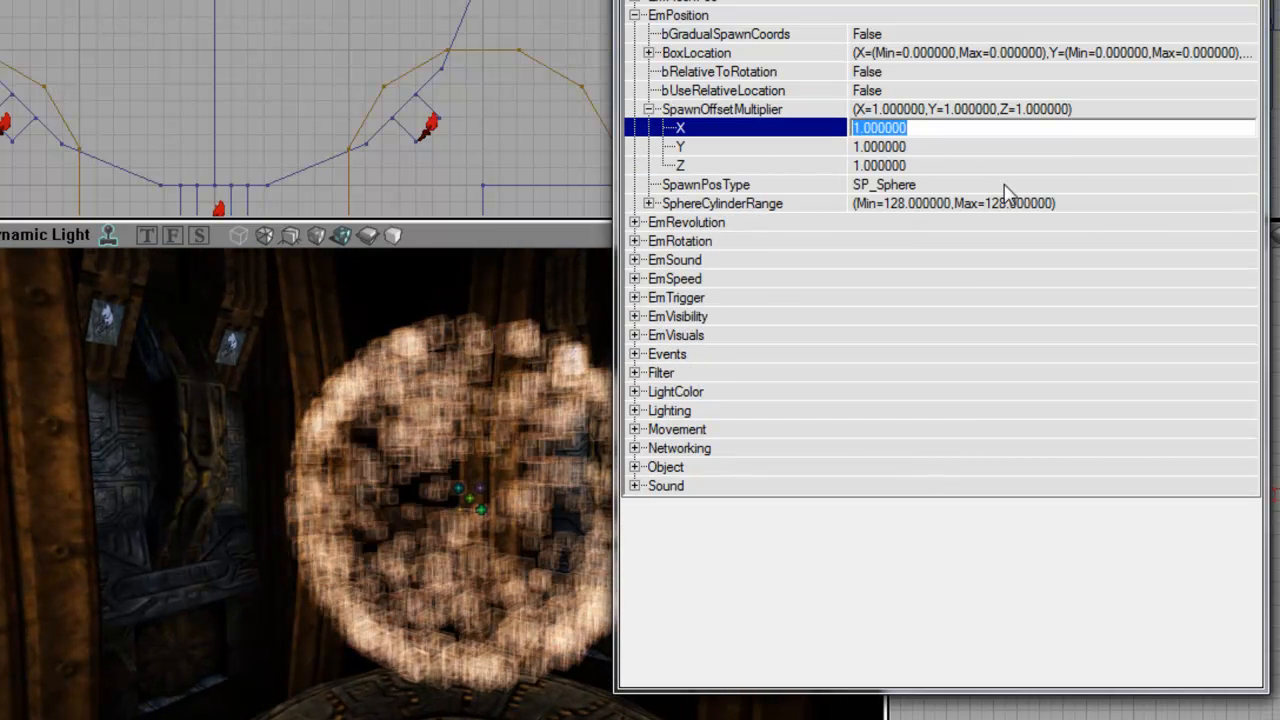
left_click_drag(400, 420, 405, 620)
left_click(930, 128)
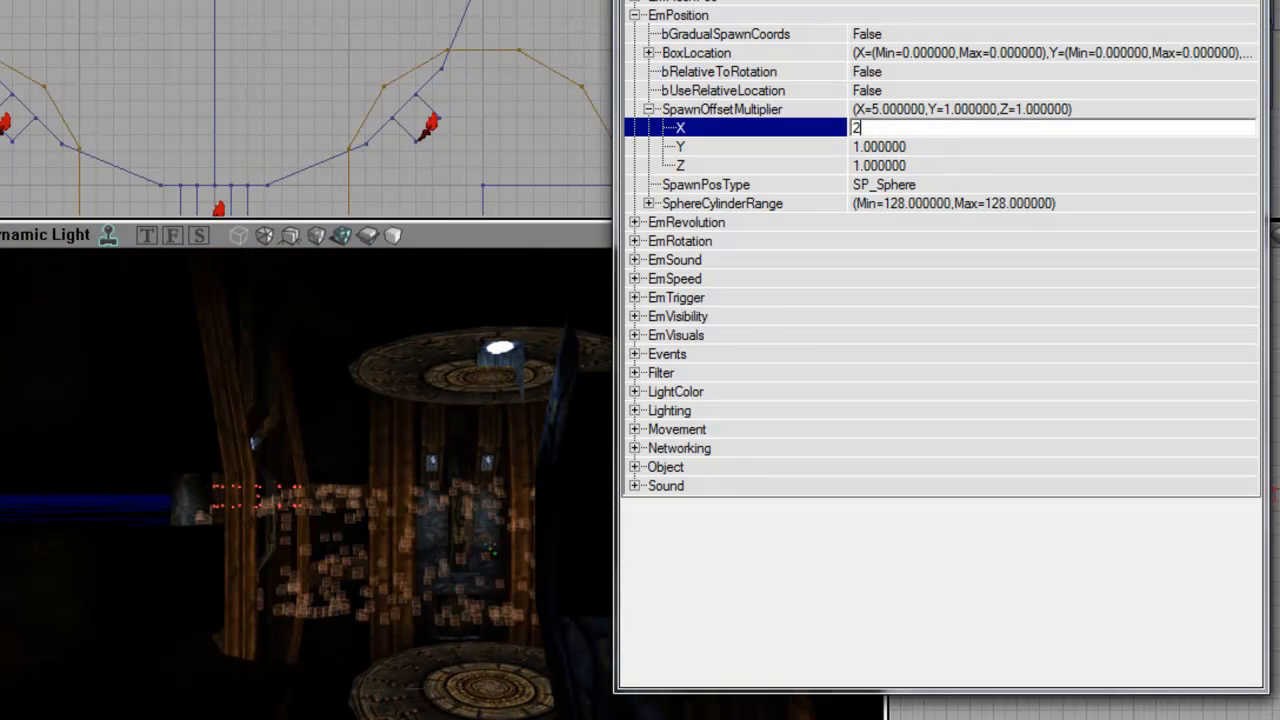
left_click_drag(533, 453, 558, 350)
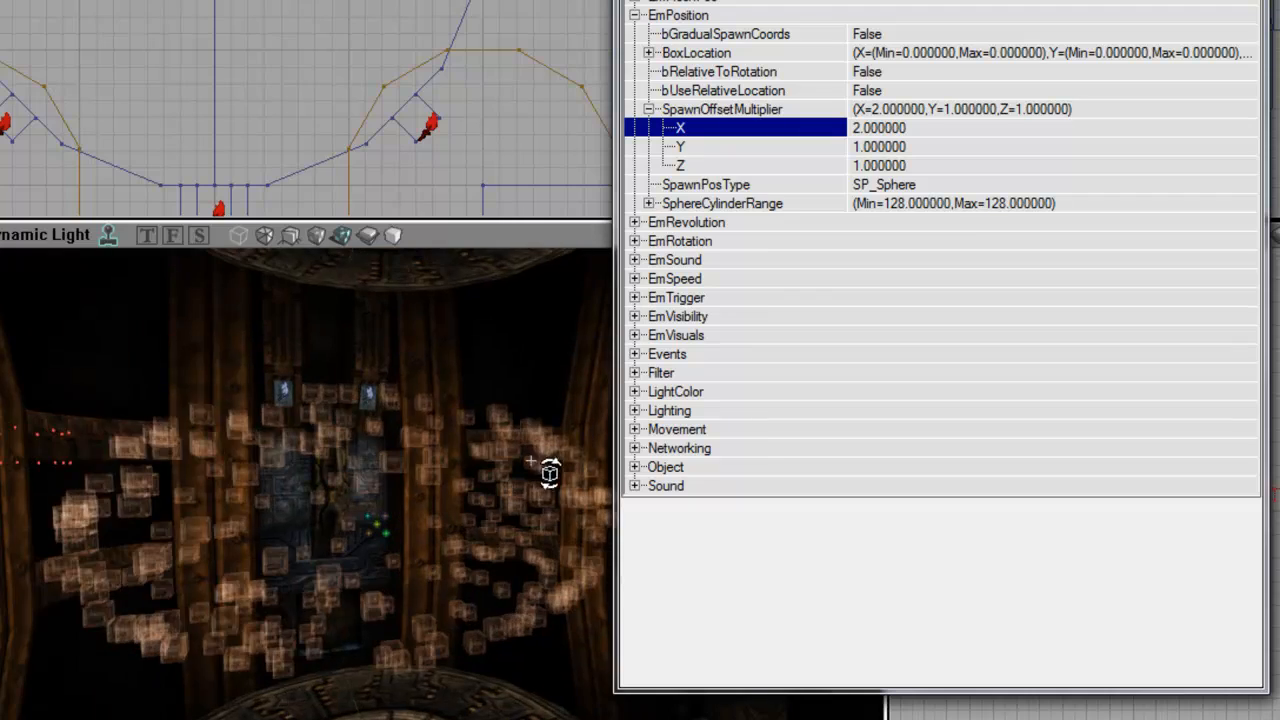
mouse_move(390, 616)
left_mouse_down()
mouse_move(388, 585)
mouse_move(425, 545)
mouse_move(392, 520)
mouse_move(365, 560)
mouse_move(362, 610)
mouse_move(390, 640)
left_mouse_up()
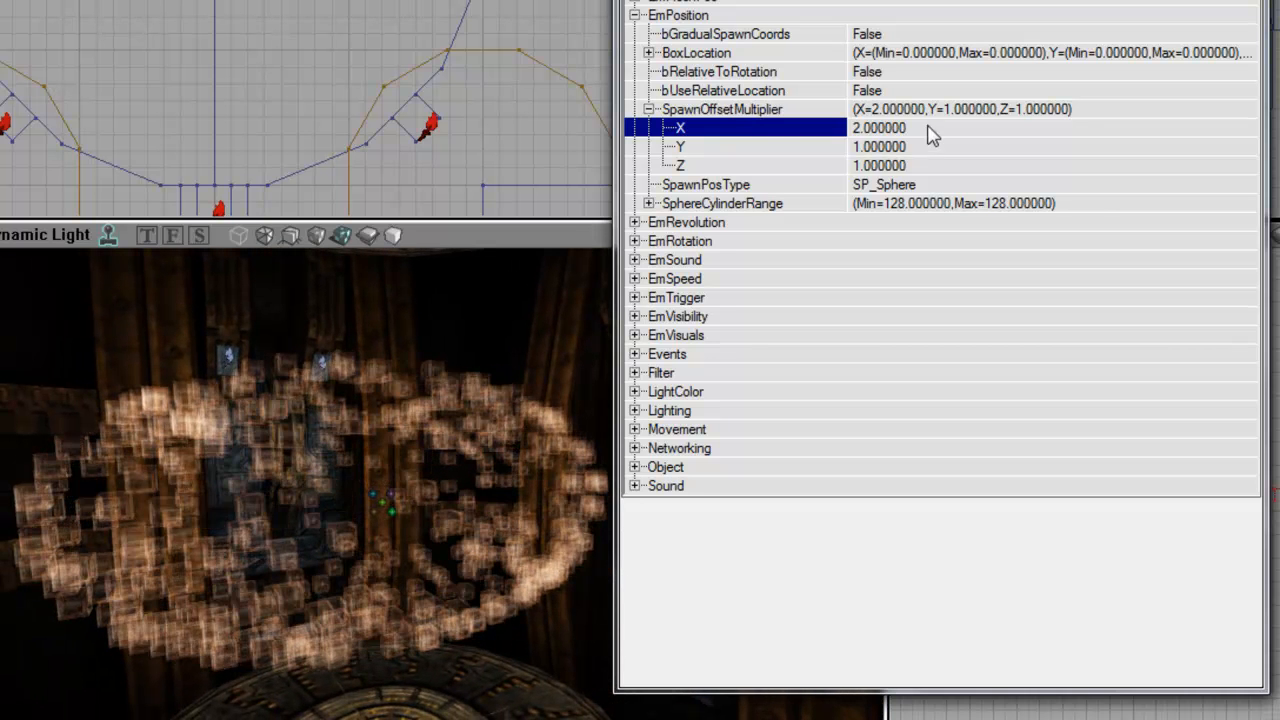
Reset the SpawnOffsetMultiplier X to 1 and collapse the EmPosition category.
type("1")
key("Return")
key("Up")
key("Up")
key("Up")
key("Up")
key("Up")
key("Up")
key("Up")
key("Left")
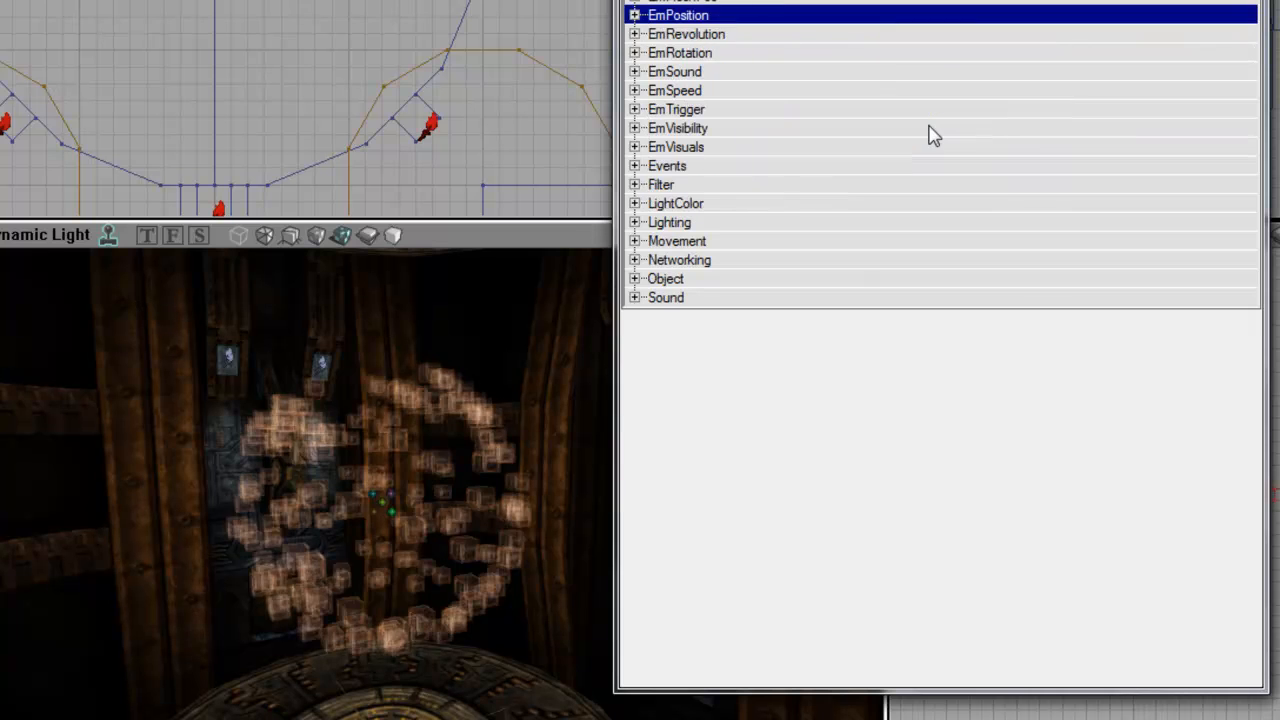
Expand the EmSpeed category and select its BoxVelocity property.
key("Down")
key("Down")
key("Down")
key("Down")
key("Right")
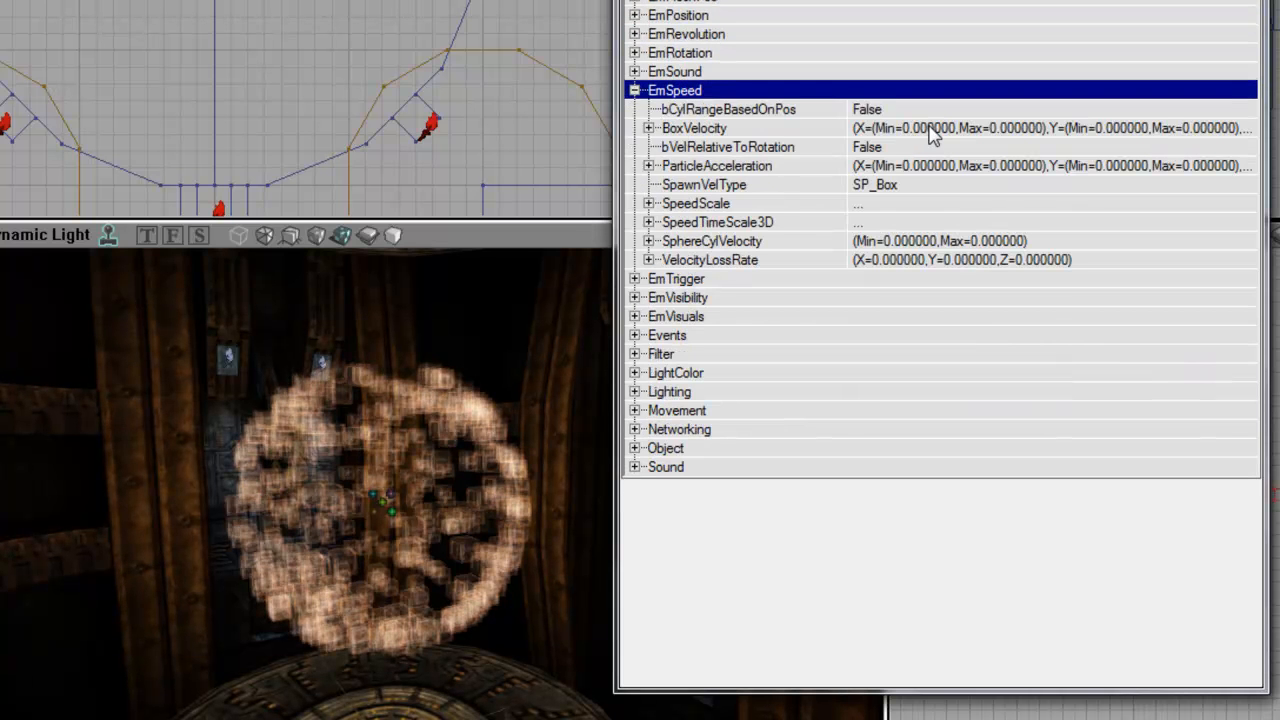
key("Down")
key("Down")
key("Up")
key("Up")
key("Down")
key("Down")
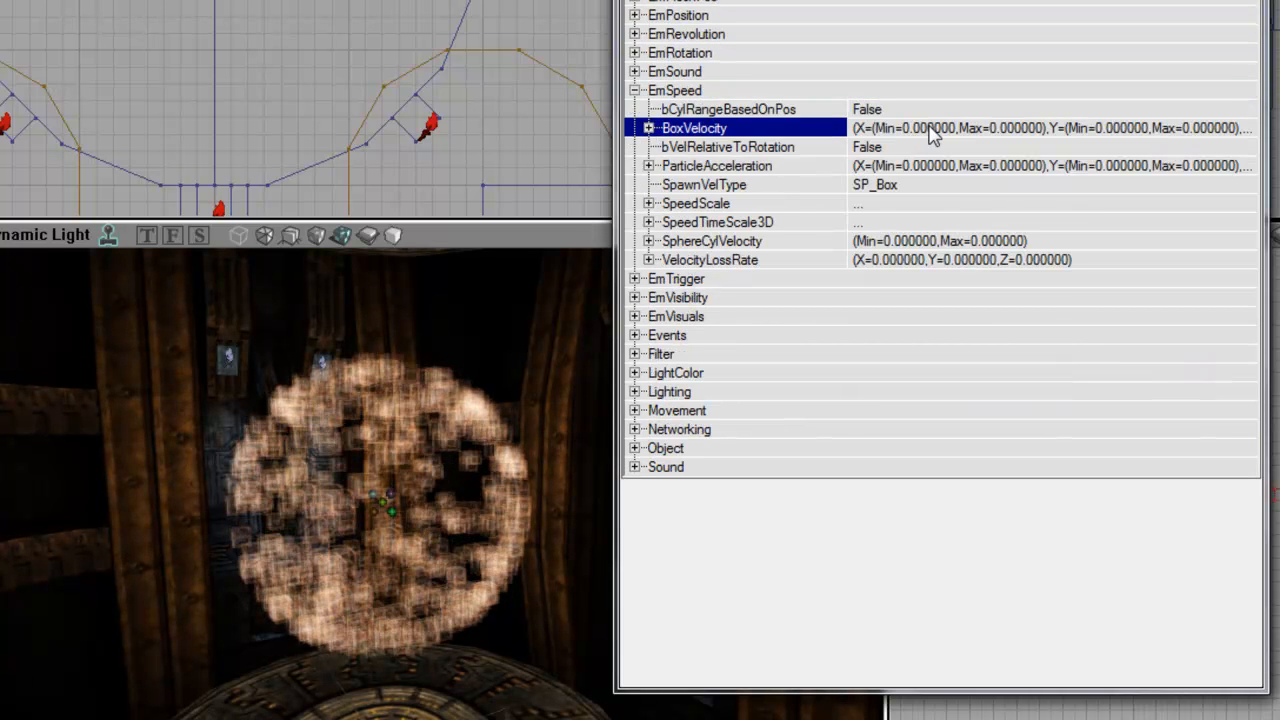
Expand the BoxVelocity X range, set its Max to 128 and Min to -128, and collapse it.
key("Right")
key("Down")
key("Right")
key("Down")
type("128")
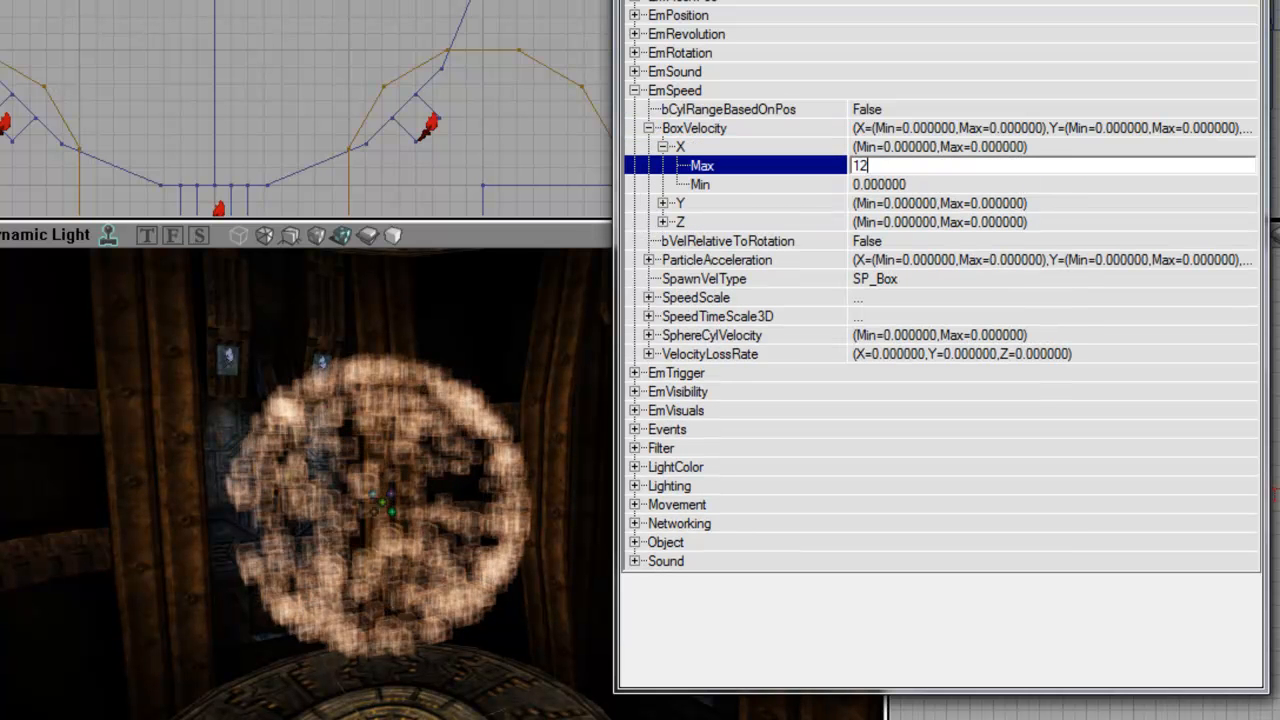
key("Return")
key("Down")
key("Return")
key("Up")
key("Up")
key("Left")
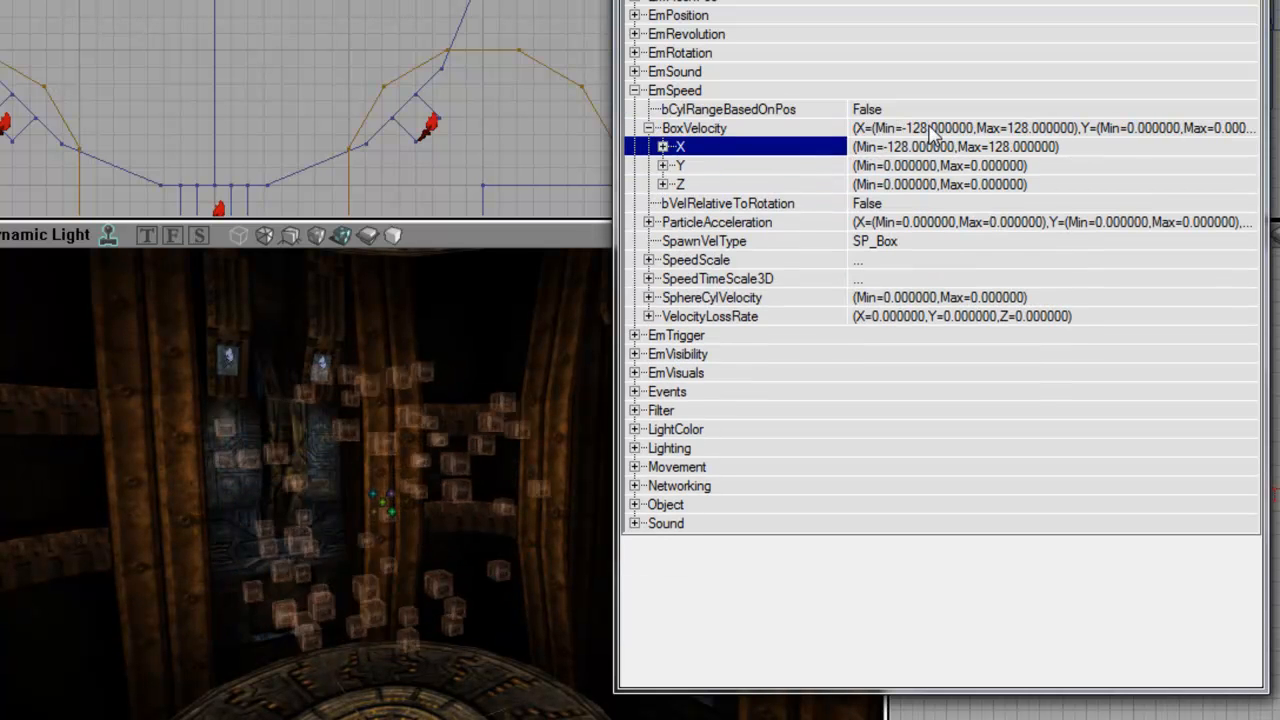
Review the SpawnVelType options, keep SP_Box, and view the moving particles.
left_click(909, 244)
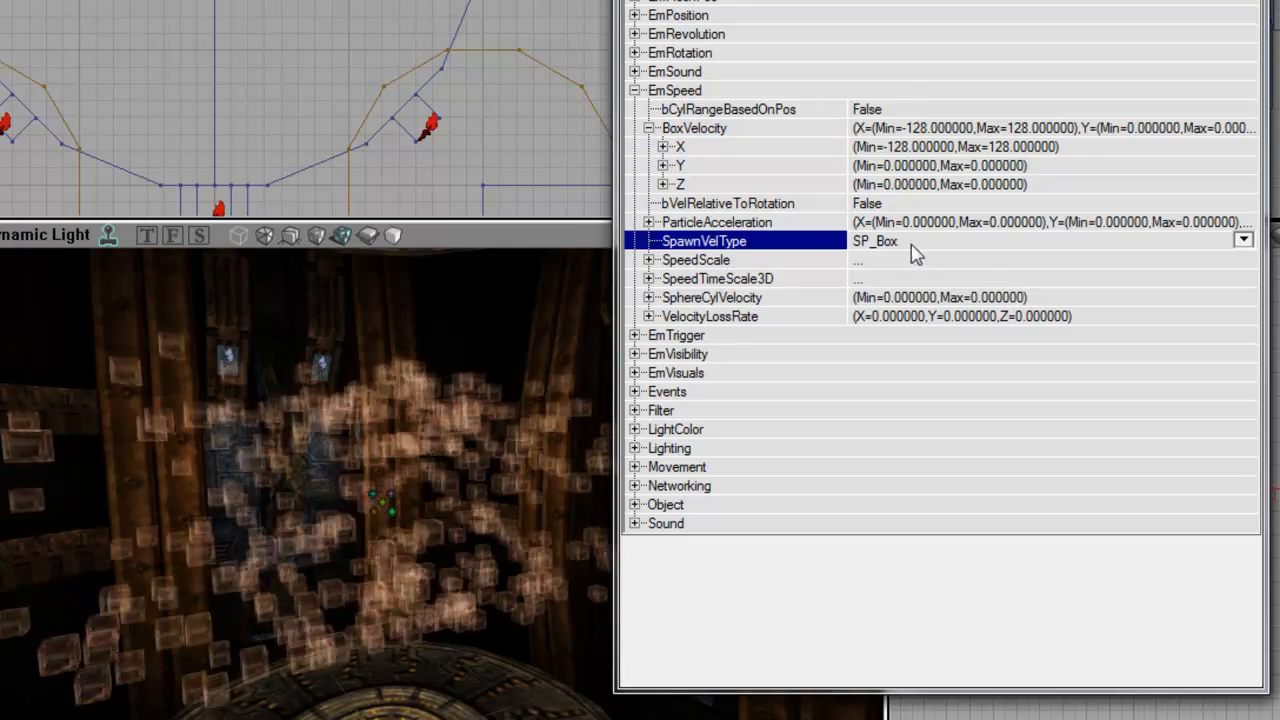
left_click(1243, 241)
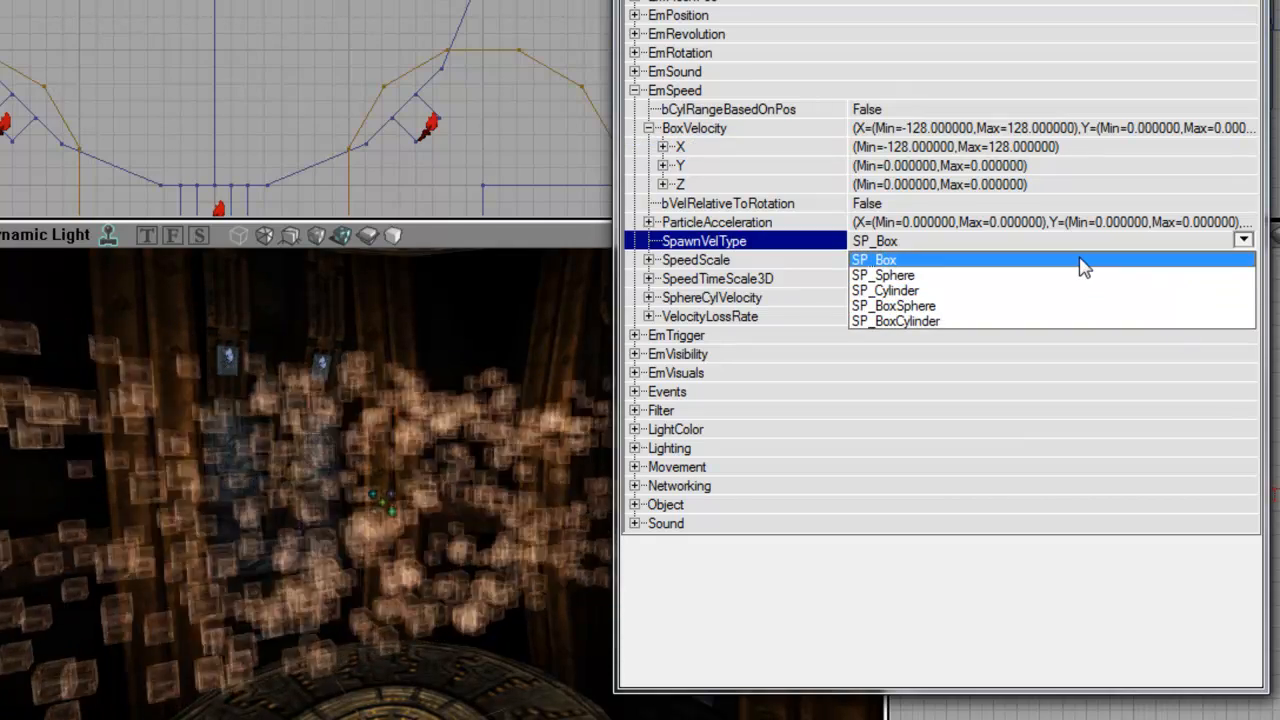
left_click(1056, 260)
mouse_move(457, 511)
left_mouse_down()
mouse_move(430, 530)
mouse_move(457, 511)
left_mouse_up()
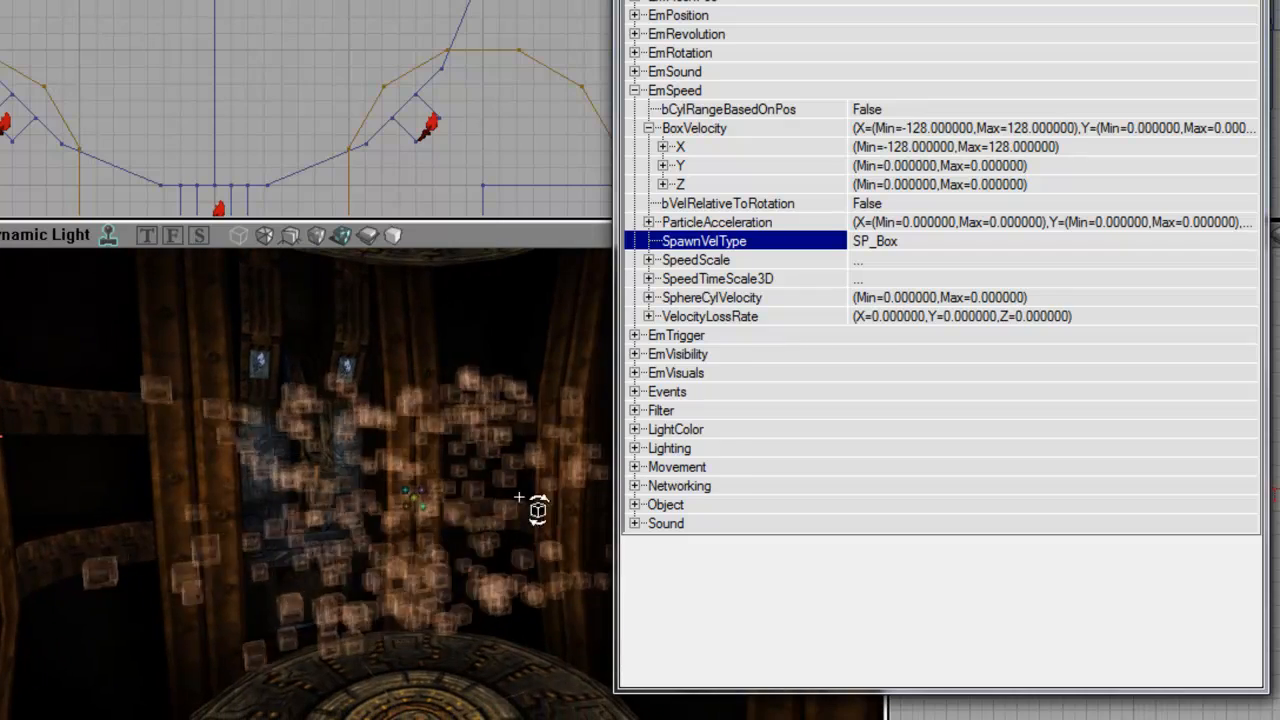
Expand the BoxVelocity X range and examine its Max and Min alongside the particle motion.
left_click(745, 130)
double_click(723, 148)
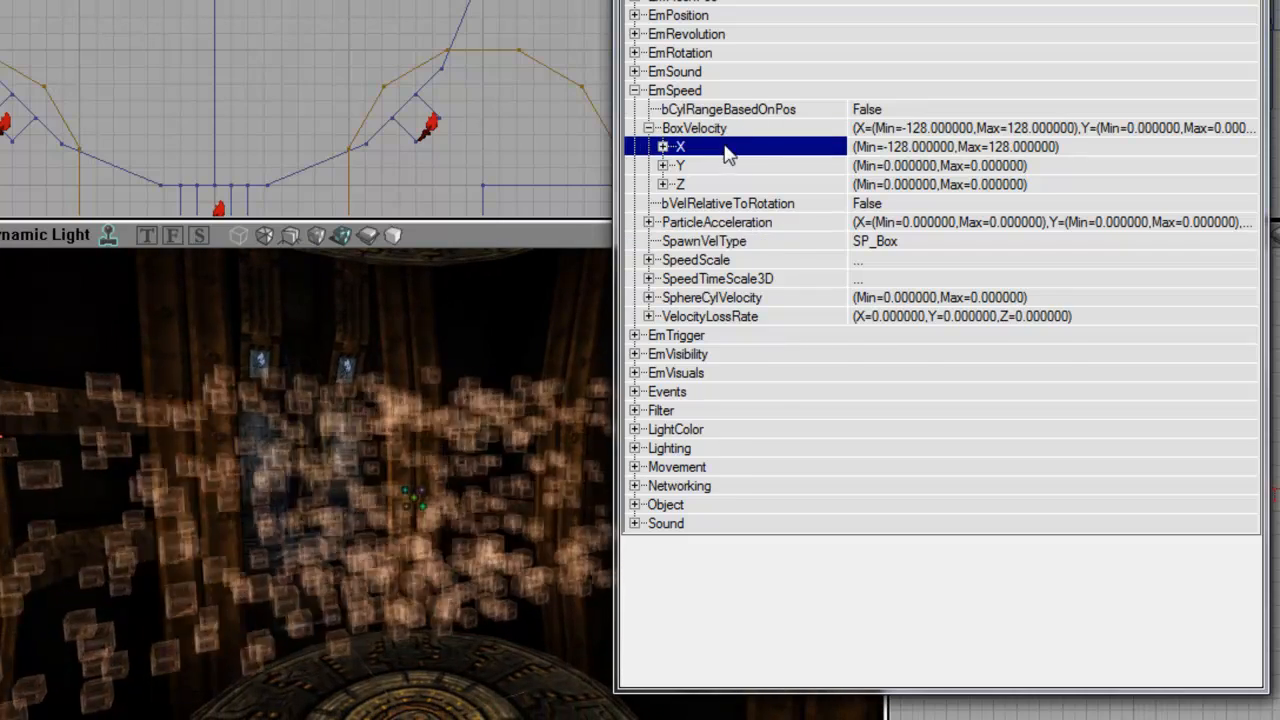
left_click(890, 168)
key("Down")
key("Up")
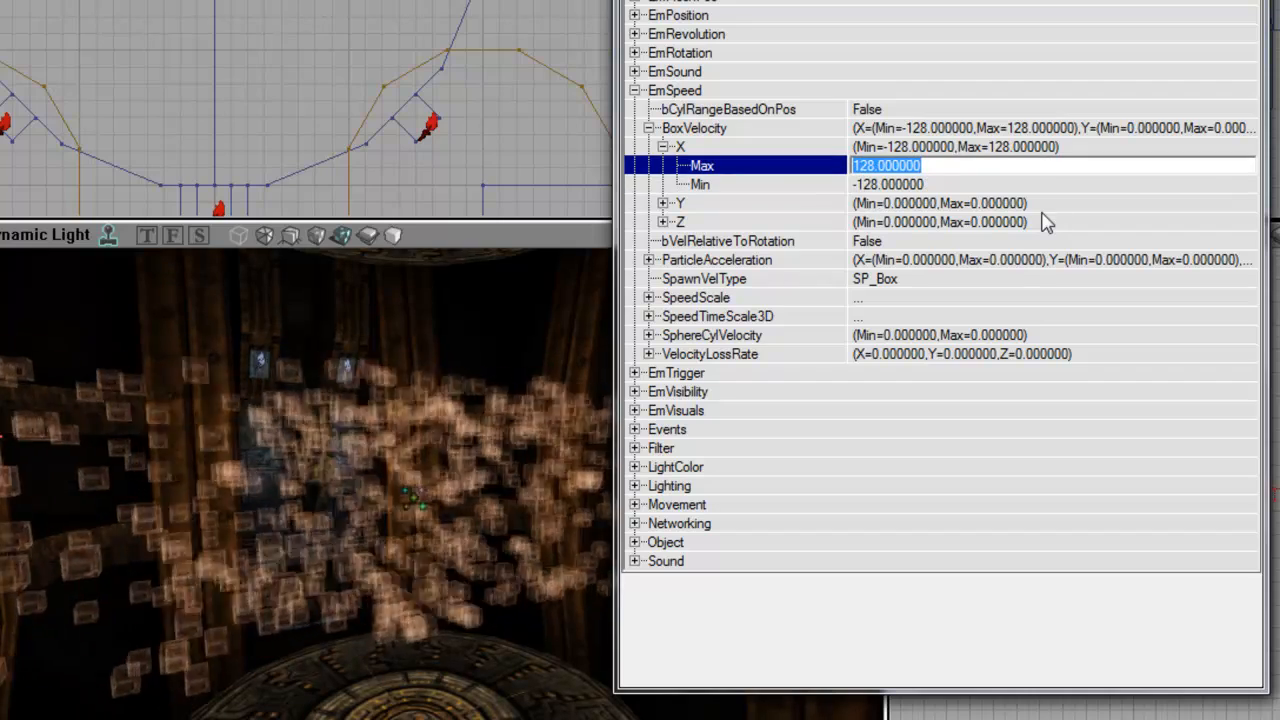
key("Down")
key("Up")
key("Down")
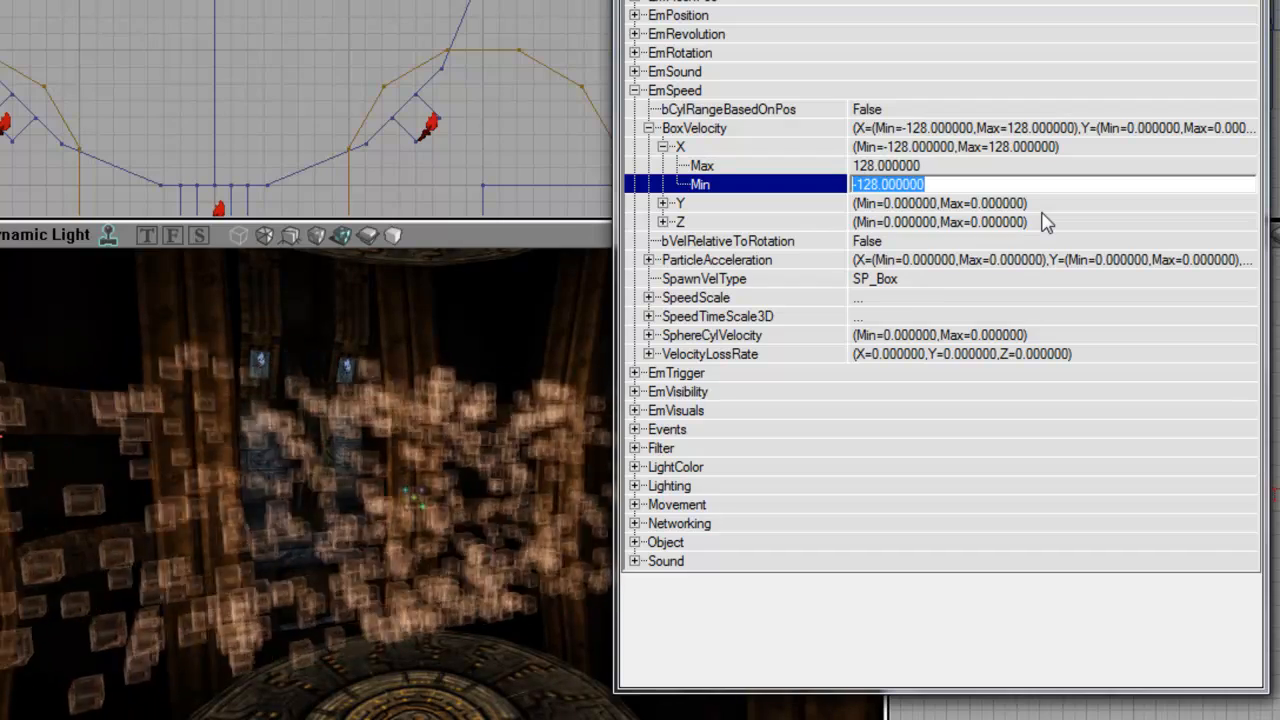
key("Up")
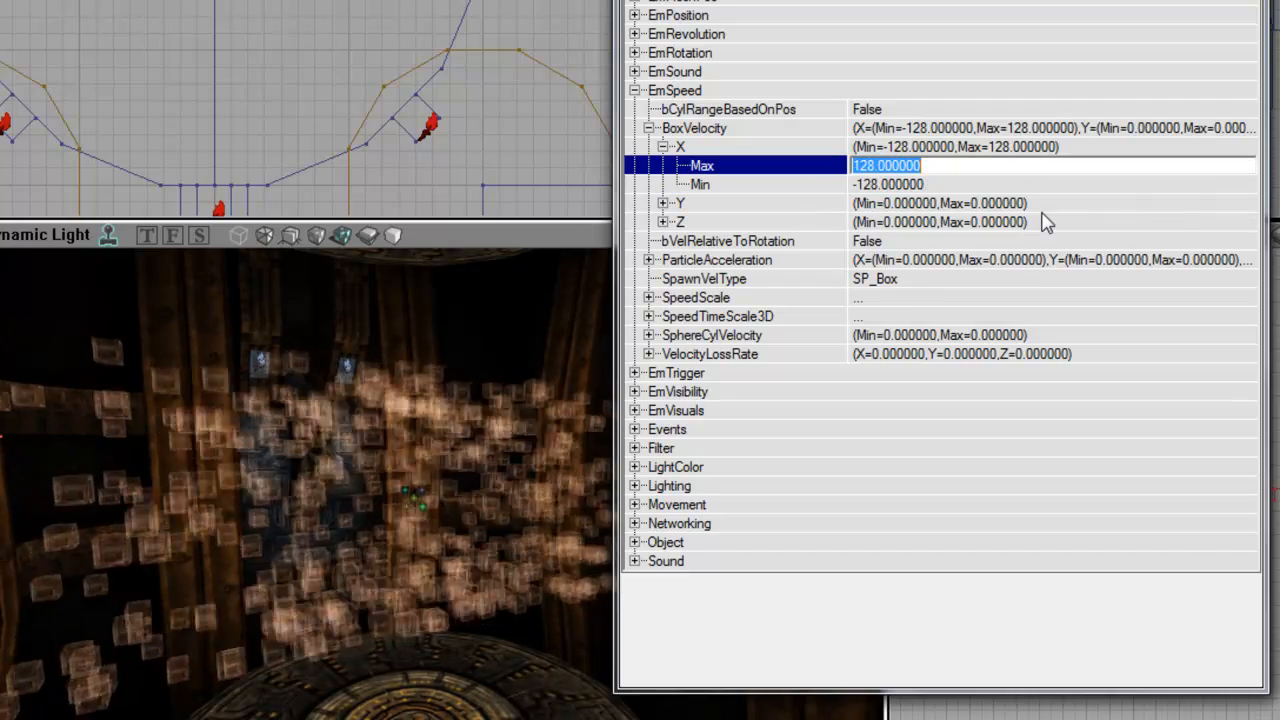
Reset the Max and Min of the BoxVelocity X range to 0 and collapse the range.
type("0")
key("Down")
type("0")
key("Up")
key("Up")
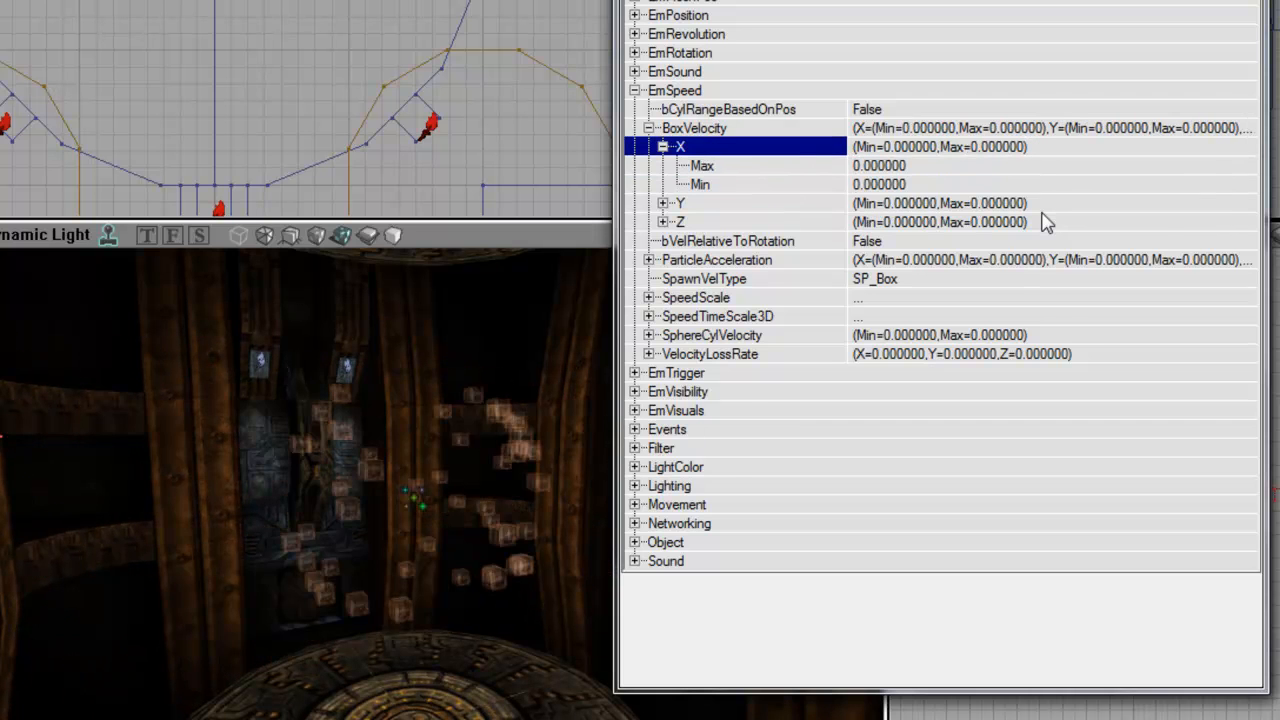
key("Left")
Change SpawnVelType to SP_Sphere and select the SphereCylVelocity property.
key("Down")
key("Down")
key("Down")
key("Down")
key("Down")
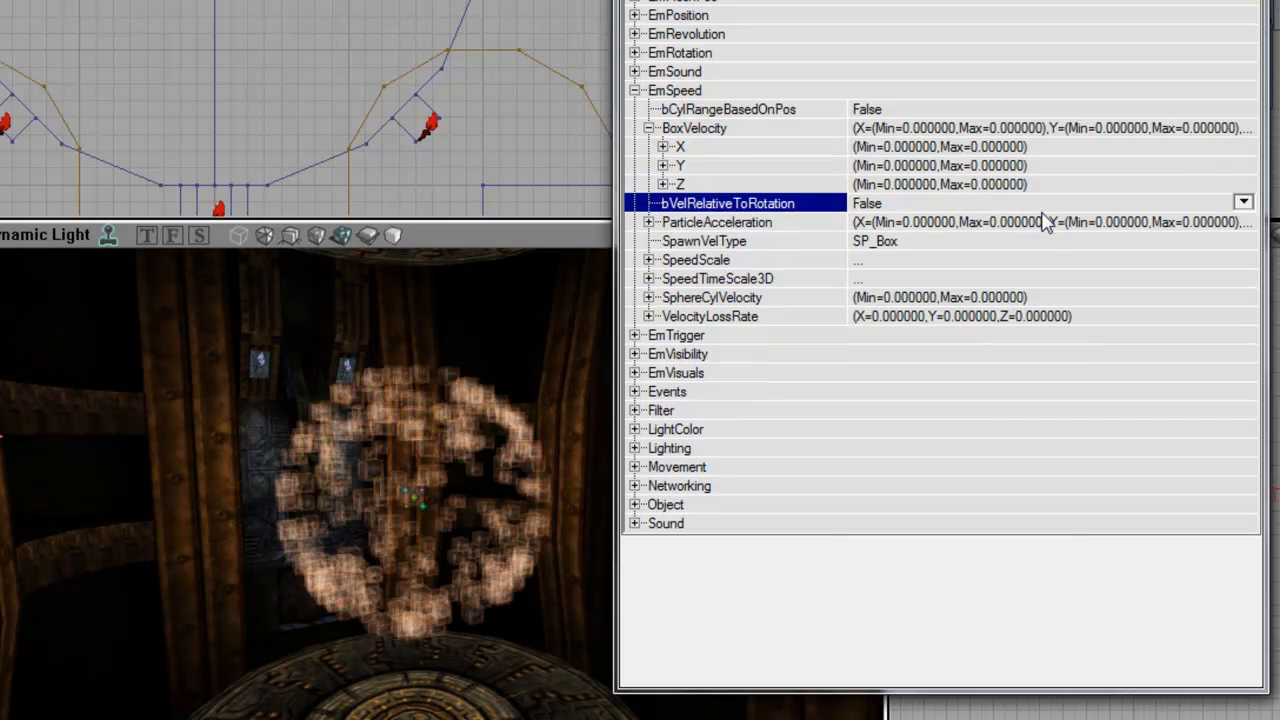
key("Down")
key("Down")
key("Down")
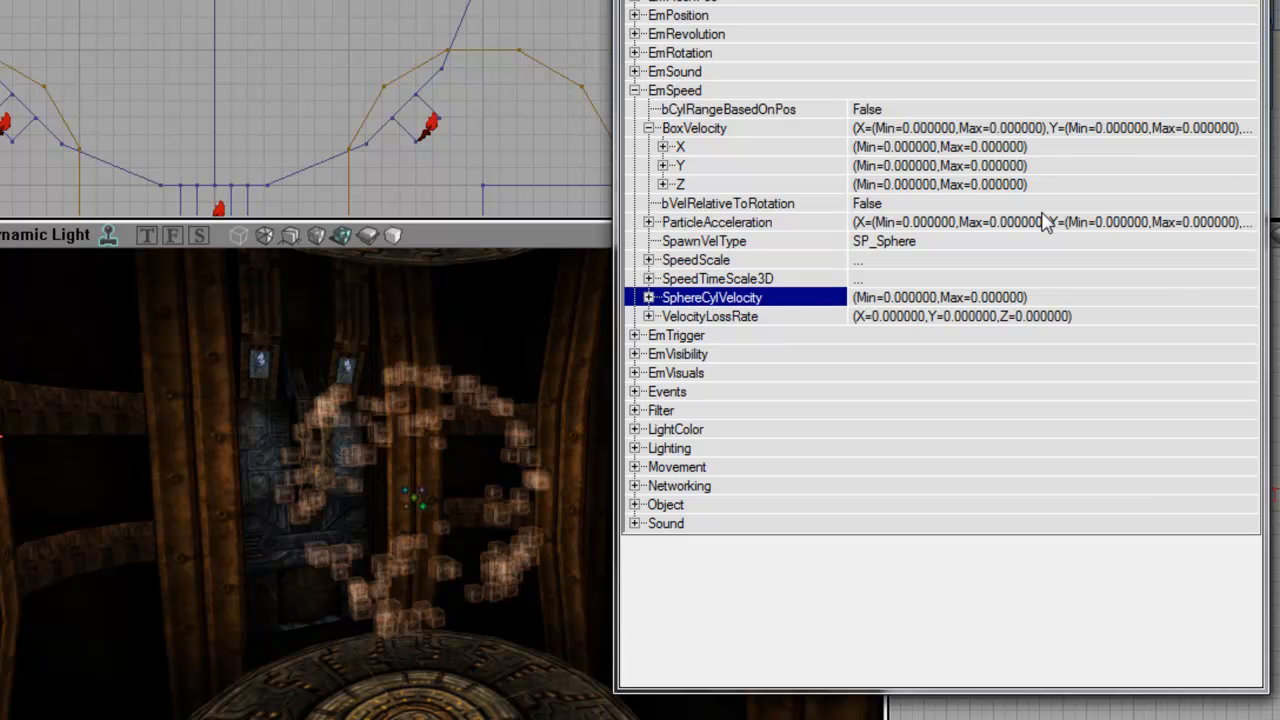
Expand SphereCylVelocity and set its Max to 128 and Min to -128.
key("Right")
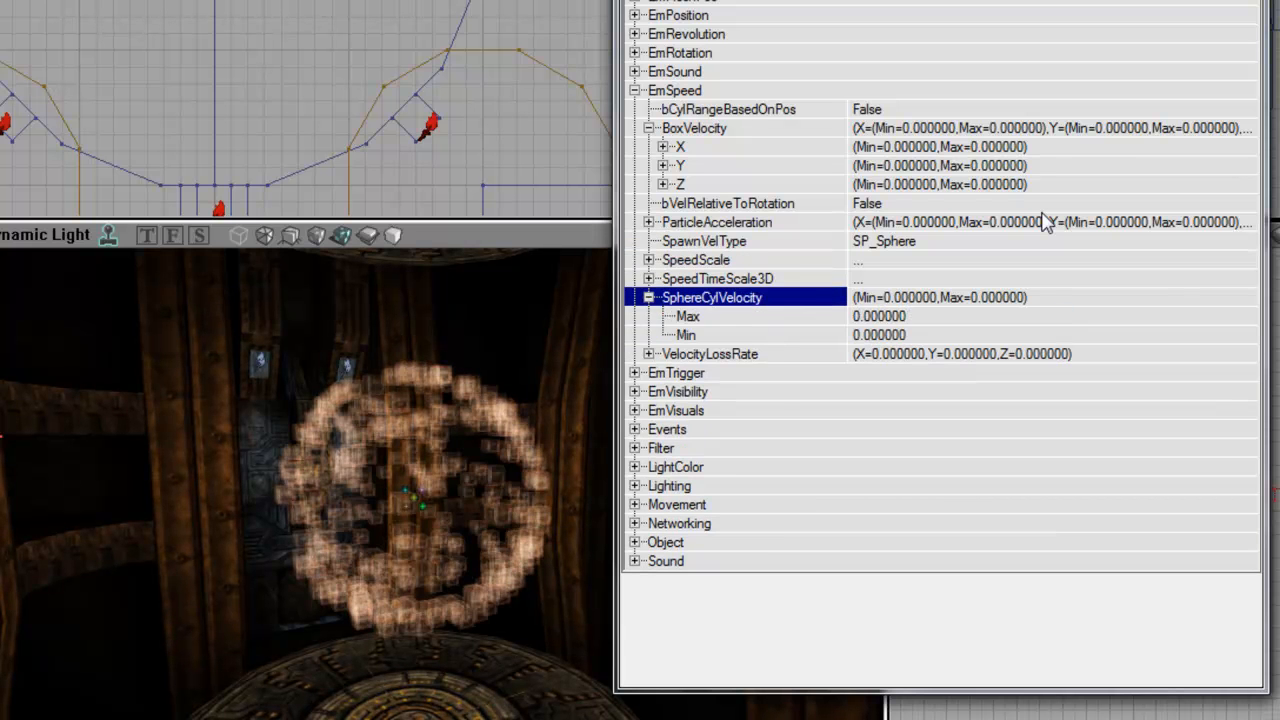
key("Down")
type("128")
key("Down")
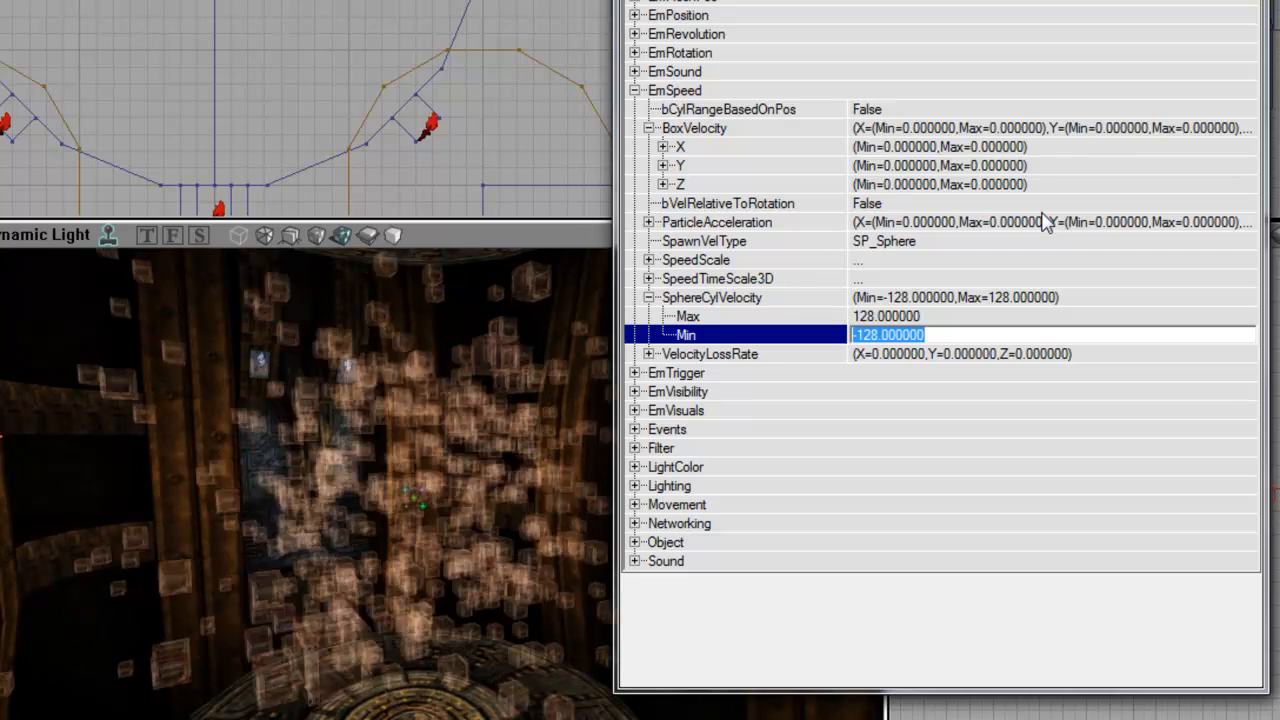
key("Up")
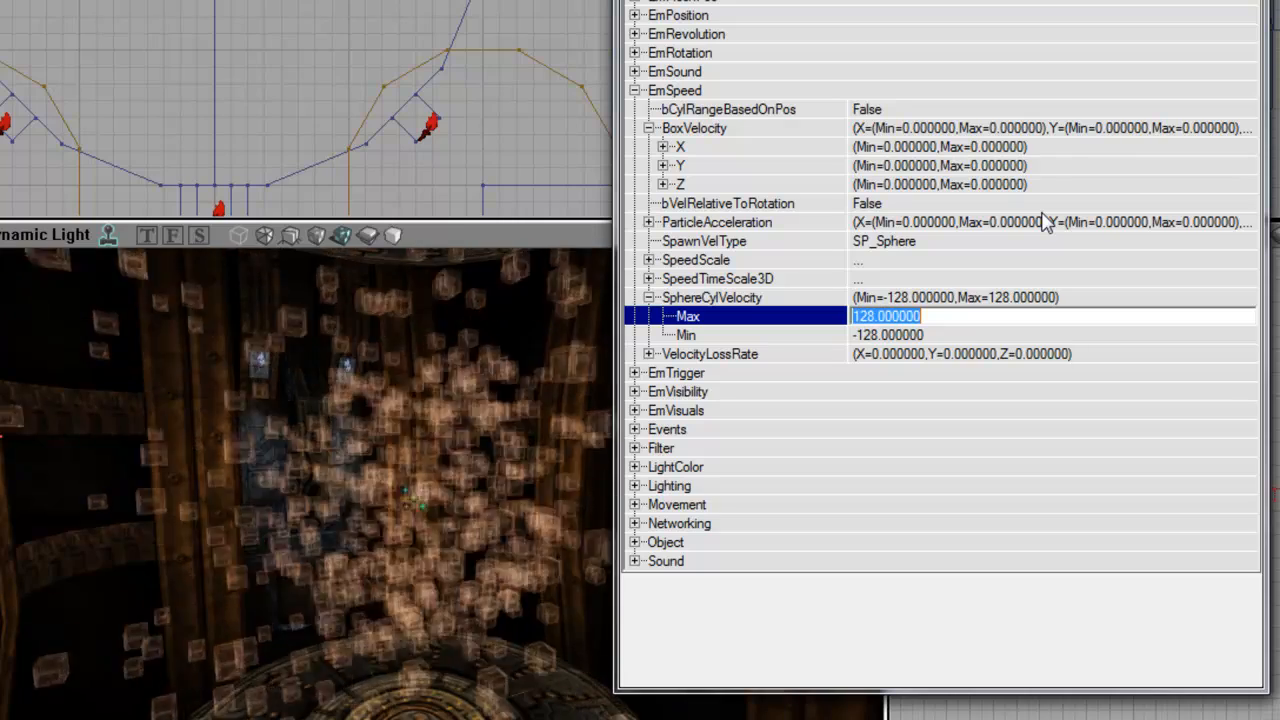
key("Up")
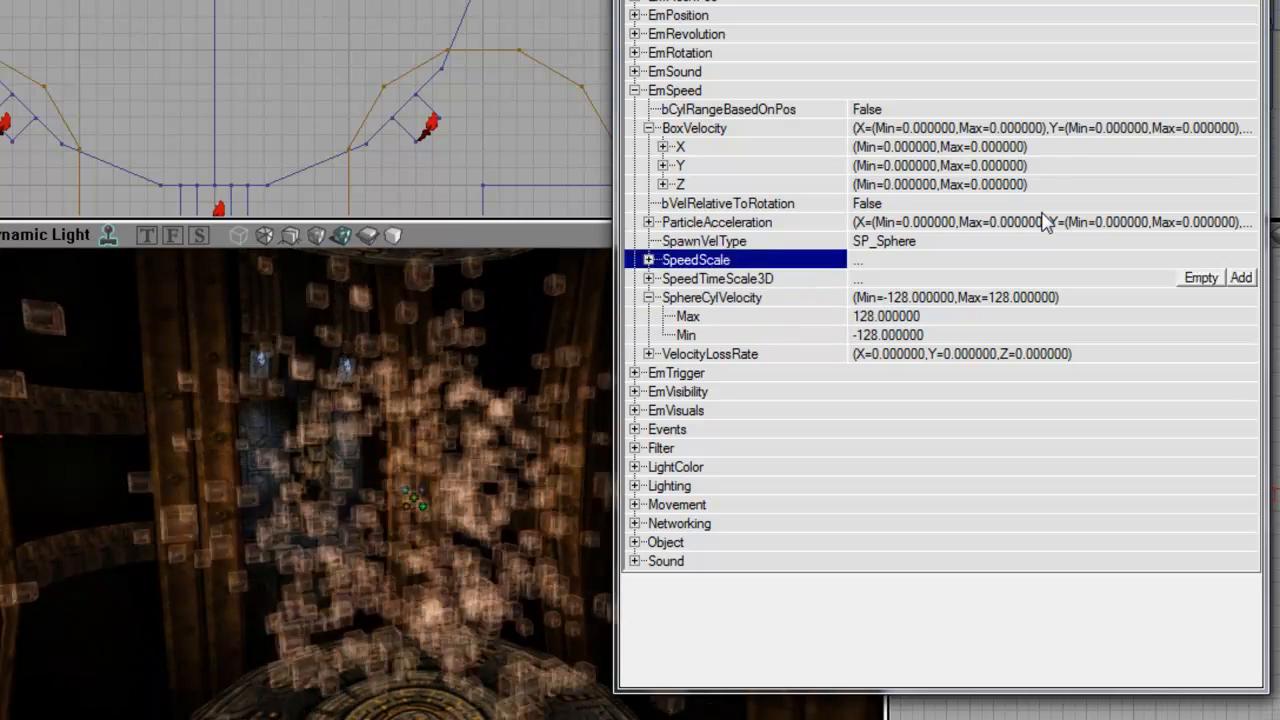
key("Up")
key("Up")
key("Up")
key("Up")
key("Up")
key("Down")
key("Down")
key("Down")
key("Down")
key("Down")
key("Down")
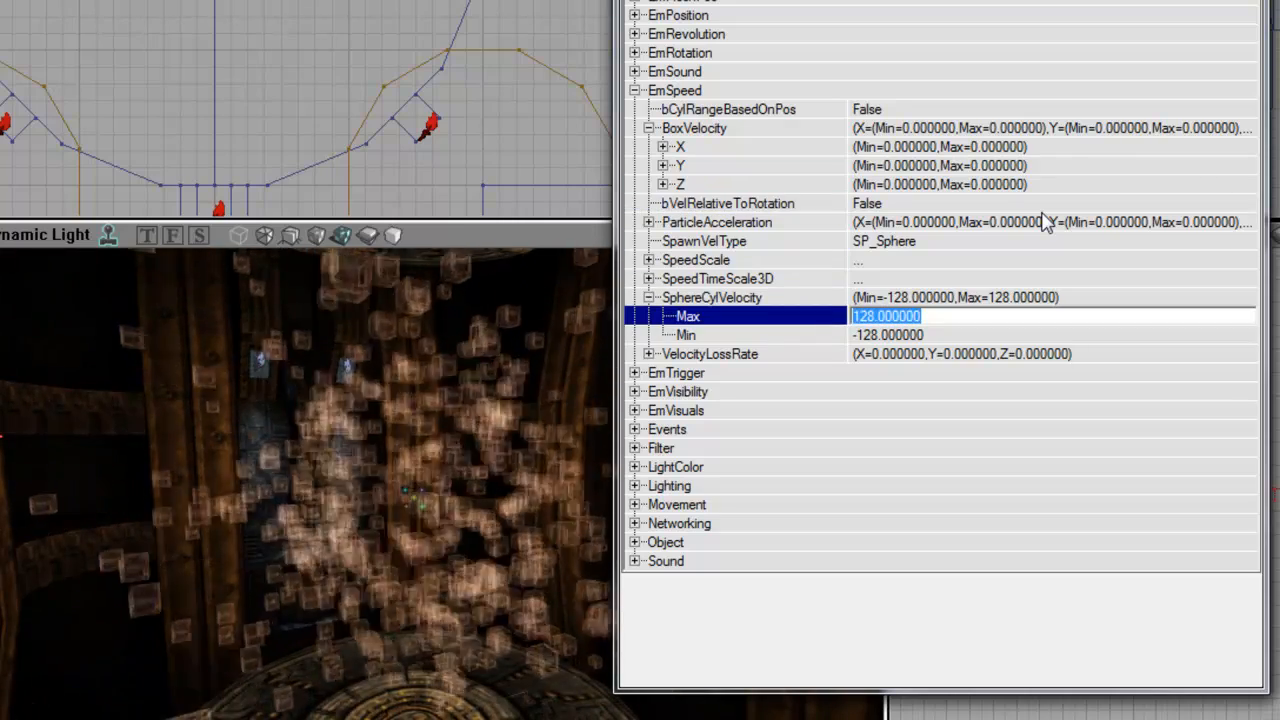
Set bCylRangeBasedOnPos to True in the EmSpeed category.
key("Up")
key("Up")
key("Up")
key("Up")
key("Up")
key("Up")
key("Up")
key("Up")
key("Up")
key("Up")
key("Up")
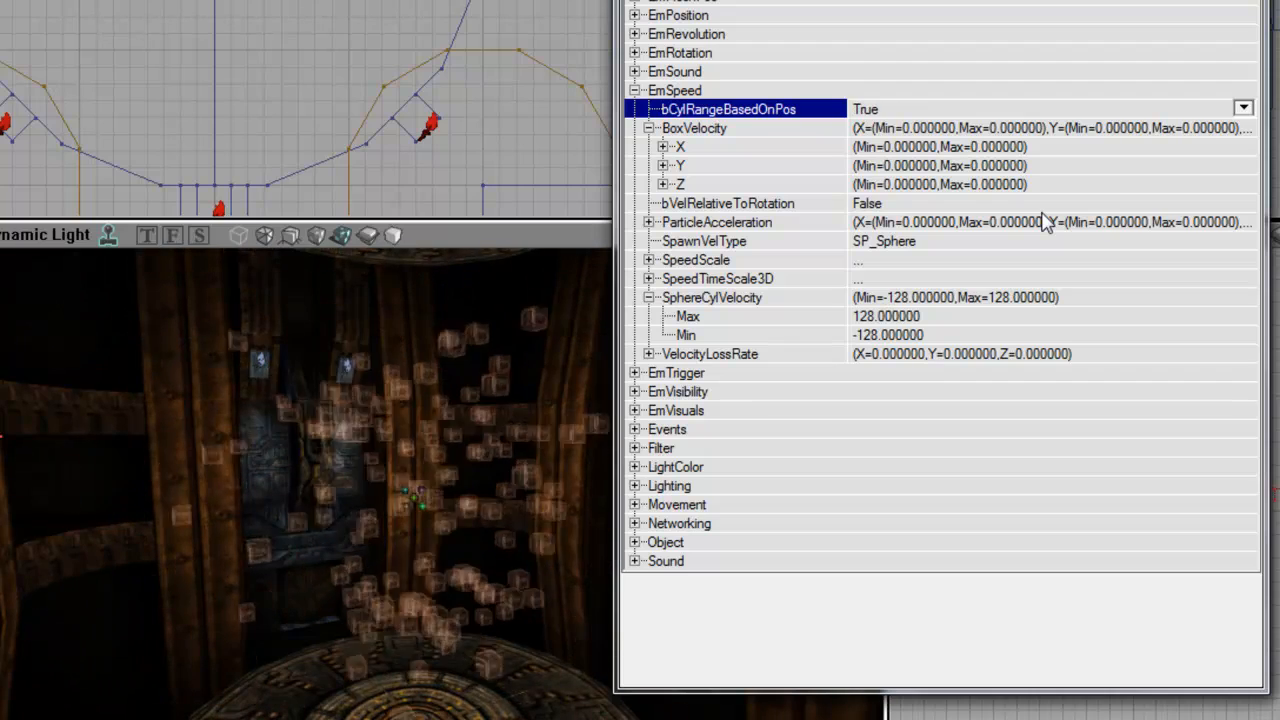
Set the SphereCylVelocity Min to 128 and view the resulting particle motion.
key("Down")
key("Down")
key("Down")
key("Down")
key("Down")
key("Down")
key("Down")
key("Down")
key("Down")
key("Down")
key("Down")
key("Down")
key("Down")
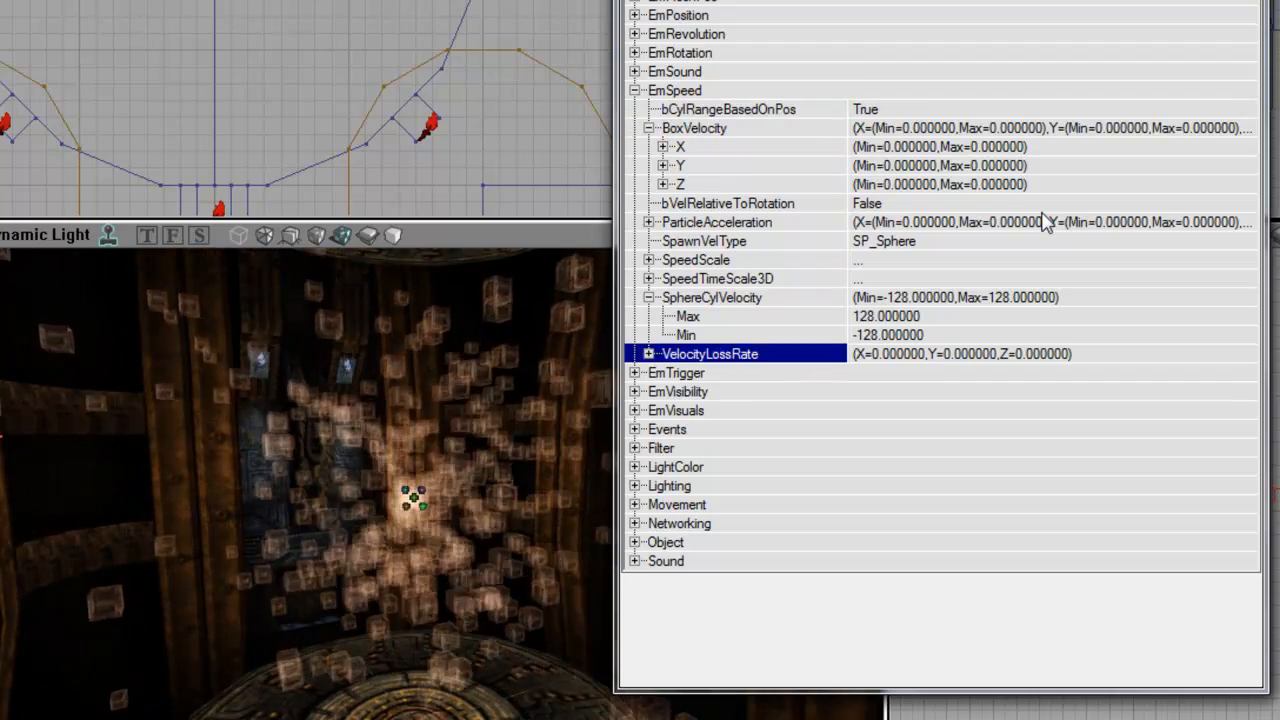
key("Up")
key("Up")
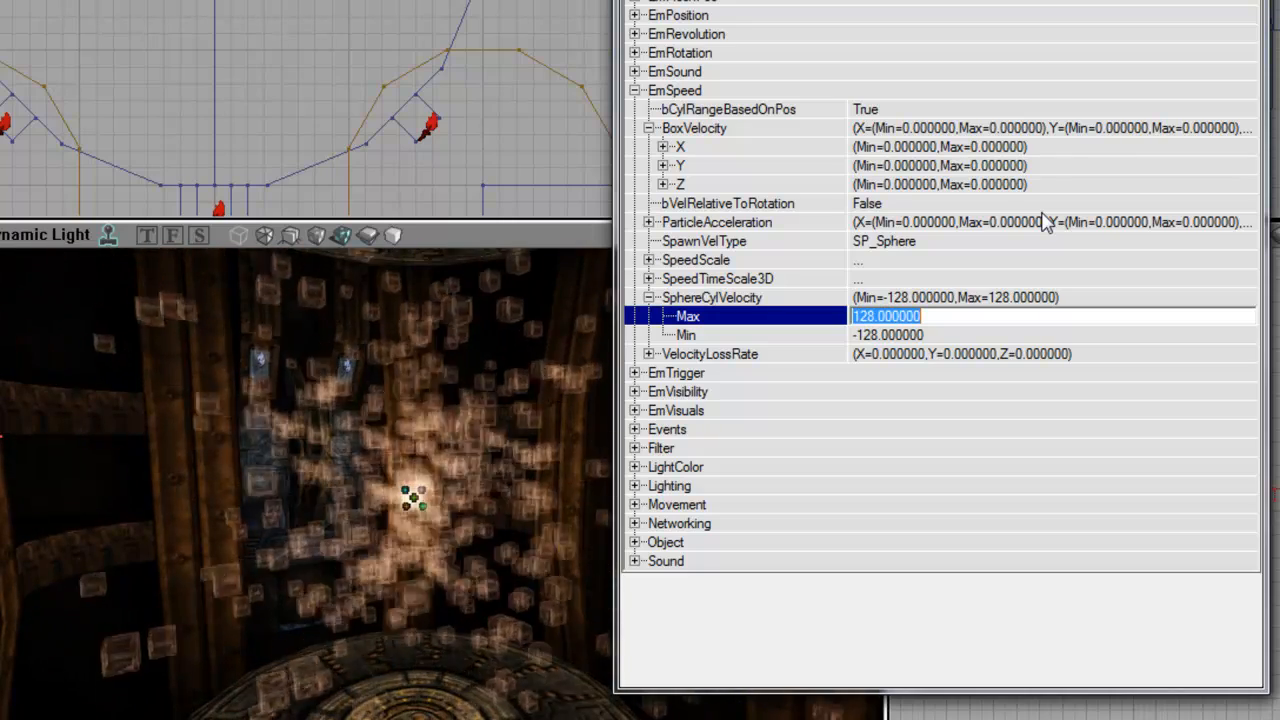
key("Down")
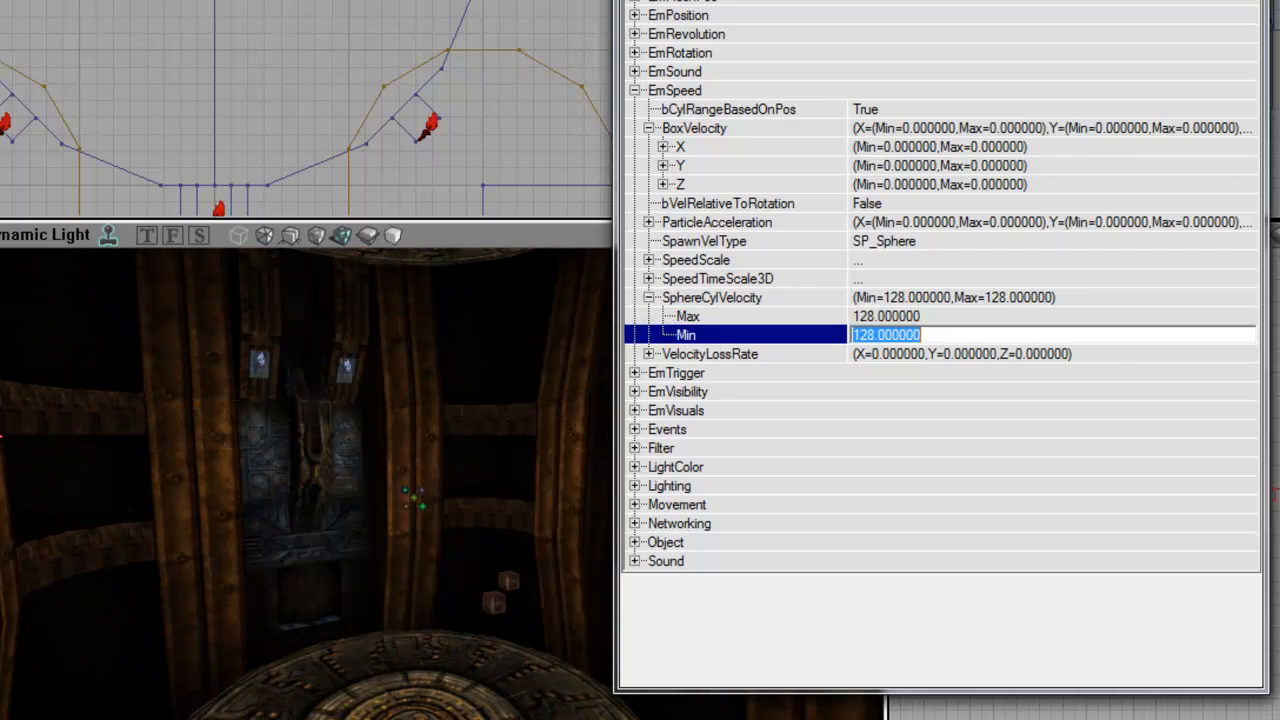
key("Return")
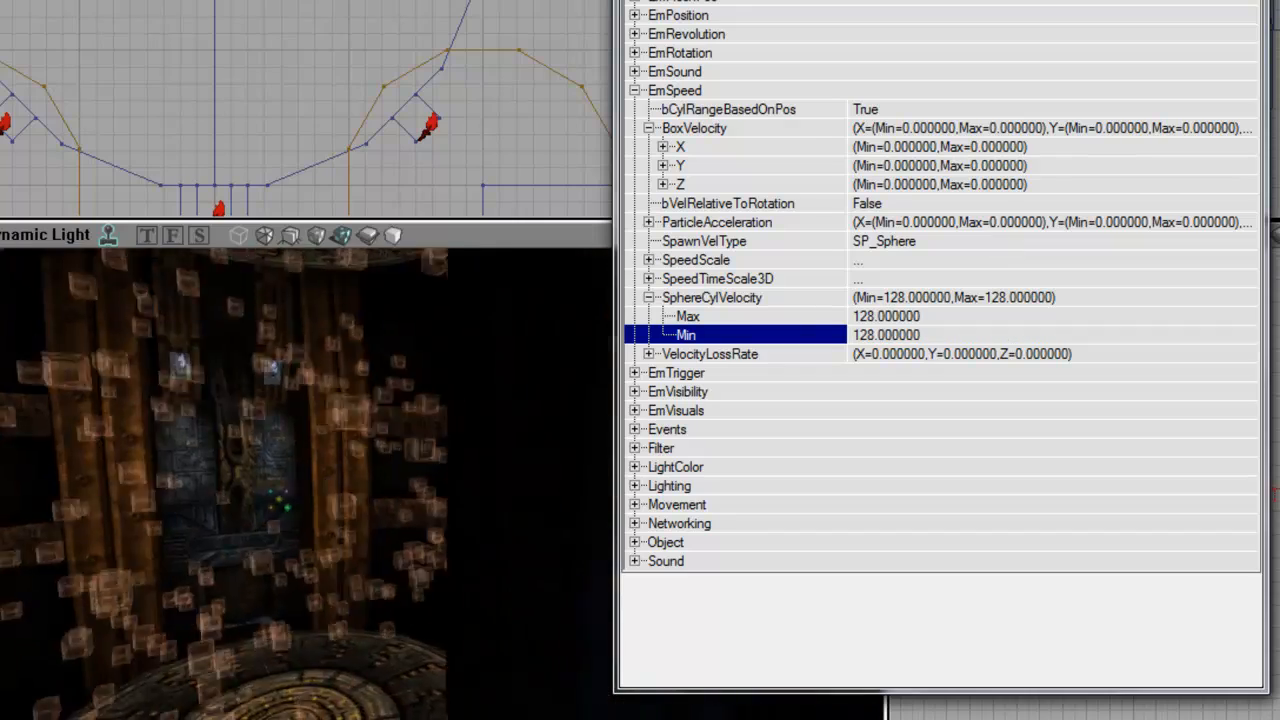
right_click_drag(300, 480, 332, 468)
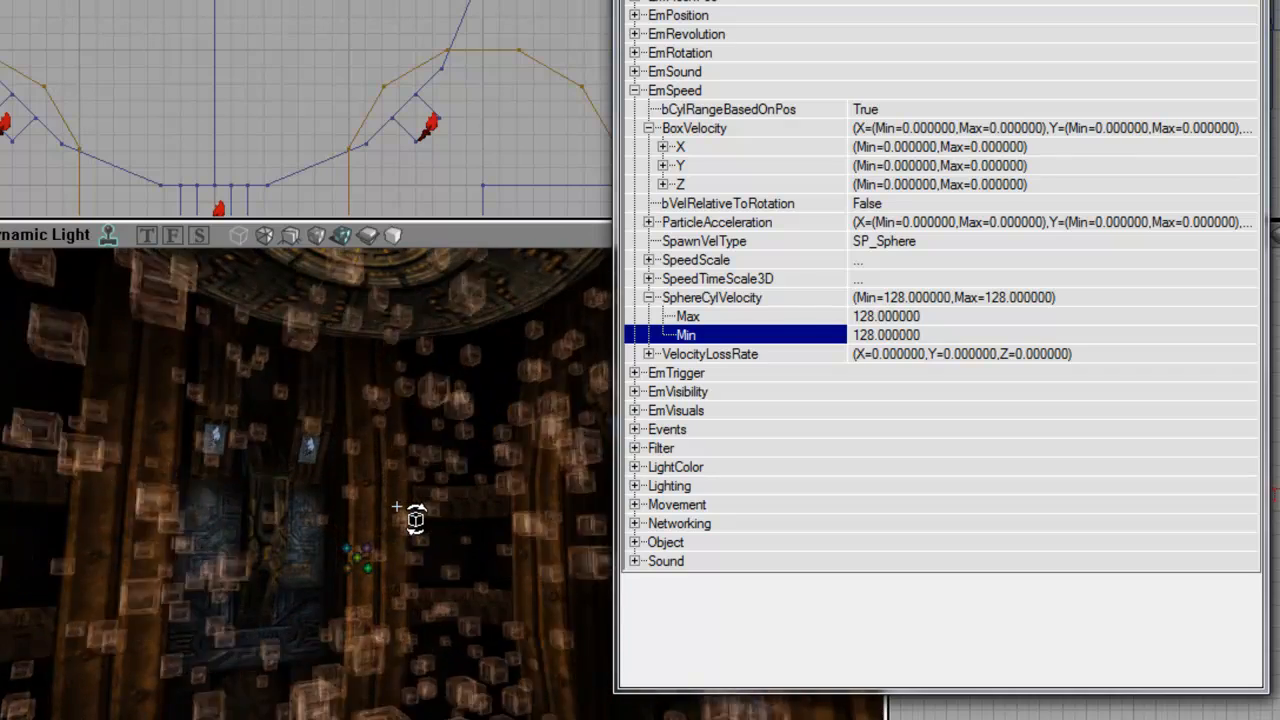
left_click(715, 317)
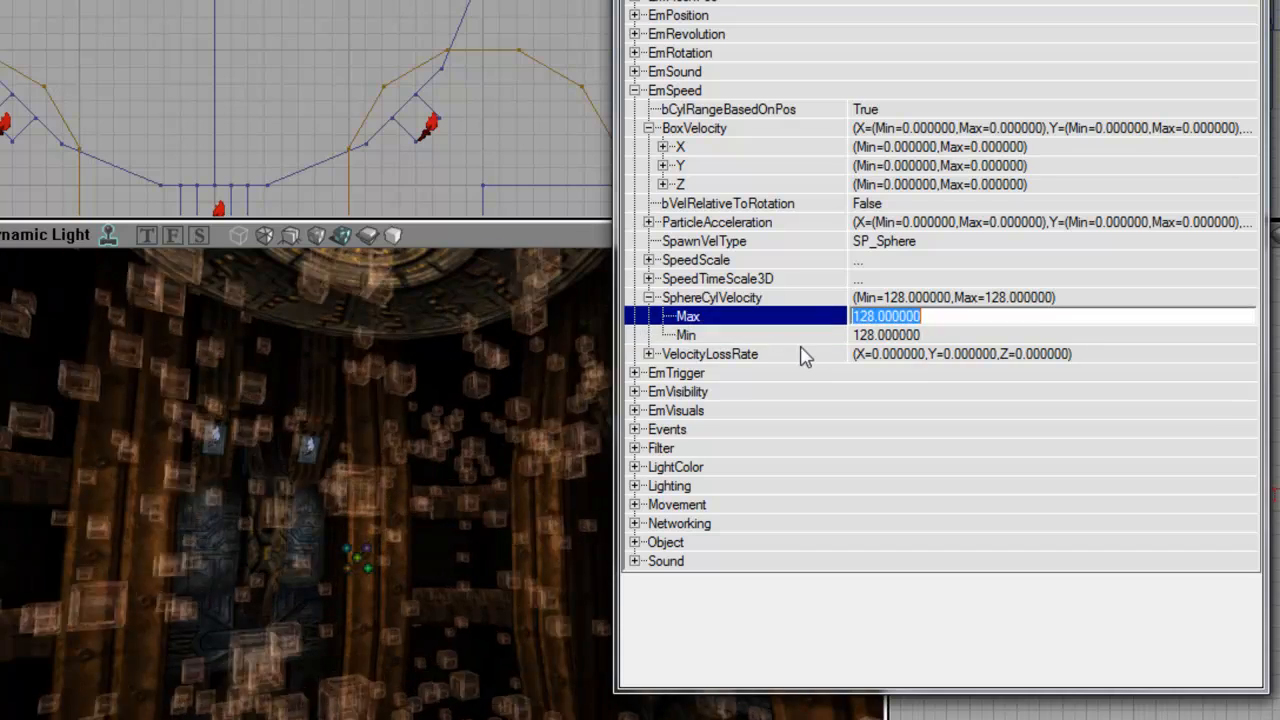
type("0")
key("Tab")
key("Up")
key("Up")
key("Left")
key("Down")
key("Right")
key("Left")
key("Up")
key("Down")
key("Right")
key("Up")
key("Down")
key("Left")
key("Up")
Set the SphereCylVelocity Max and Min to 1 and collapse the range.
key("Right")
key("Down")
type("1")
key("Down")
type("1")
key("Up")
key("Up")
key("Left")
key("Up")
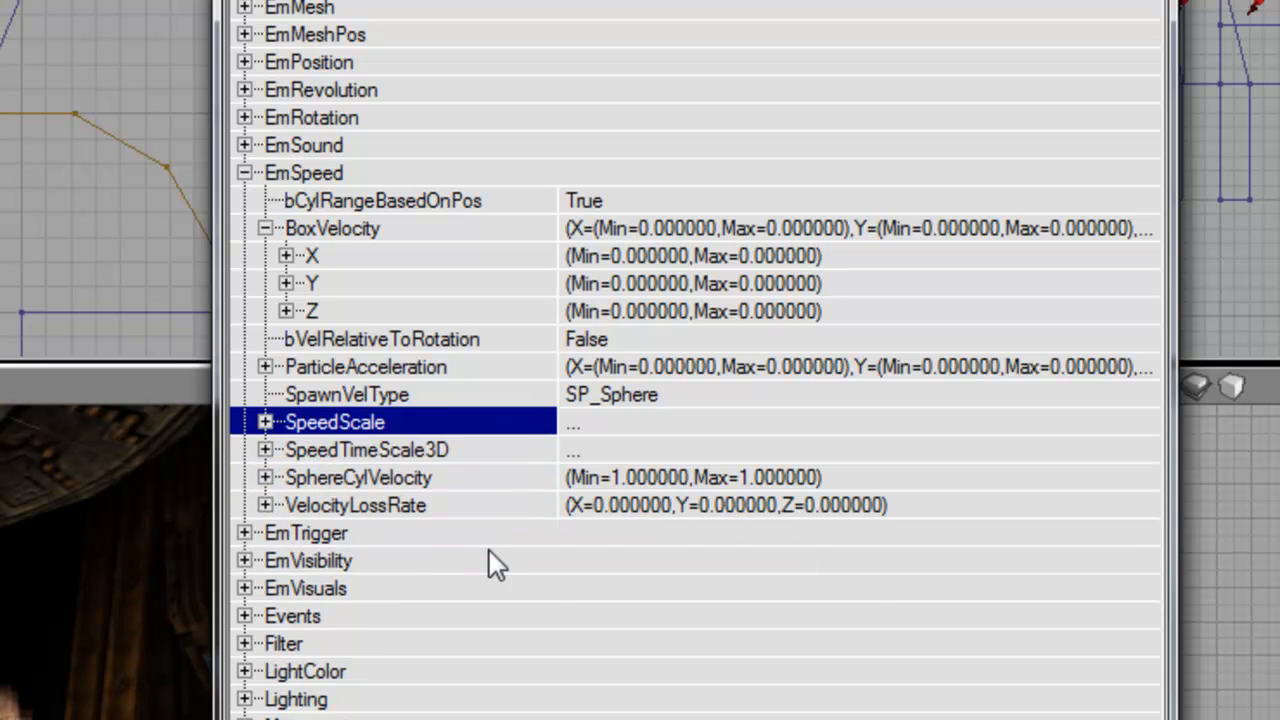
Expand ParticleAcceleration and set its X range to a Max of 128 and a Min of -128.
key("Up")
key("Up")
key("Up")
key("Right")
key("Down")
key("Down")
key("Down")
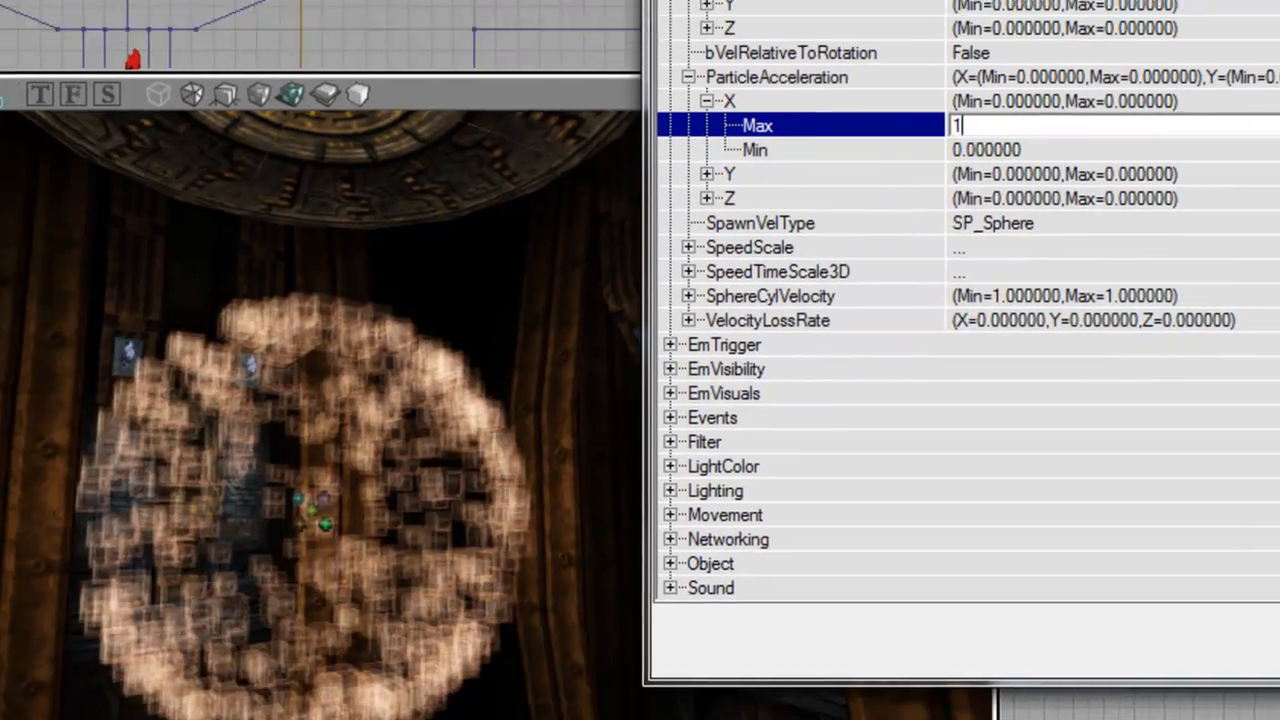
type("28")
key("Return")
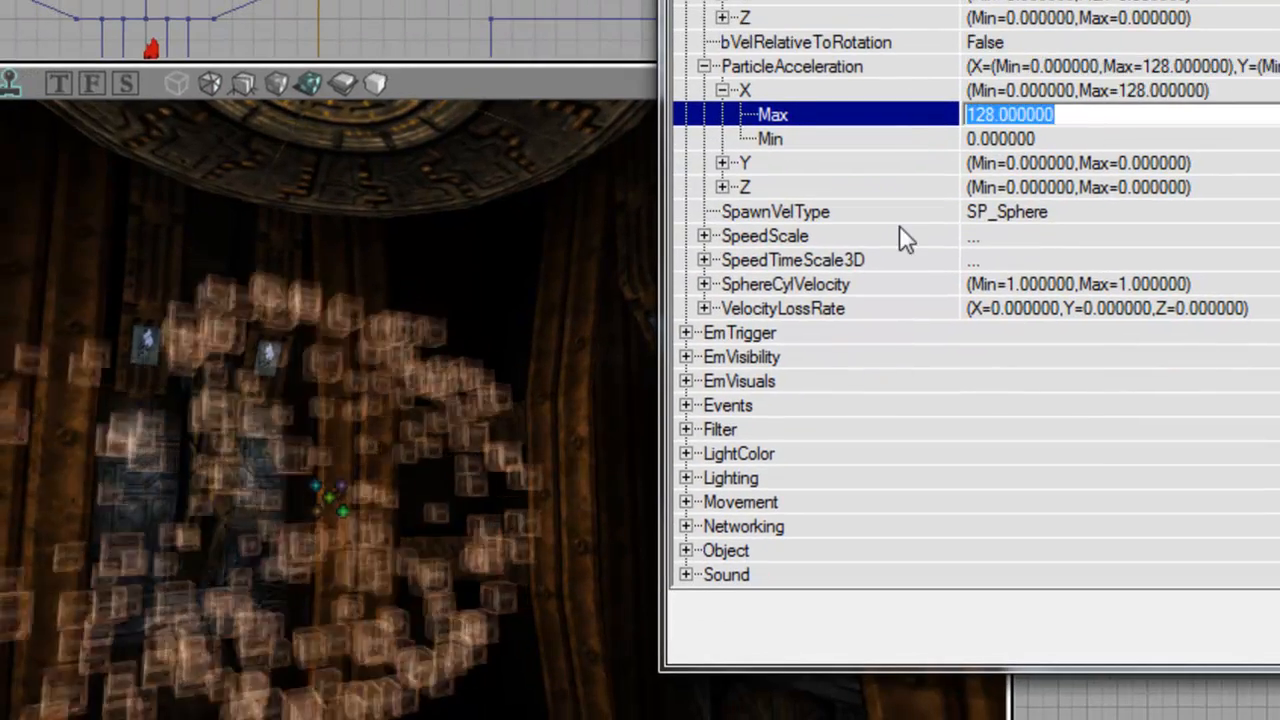
key("Down")
type("-128")
key("Return")
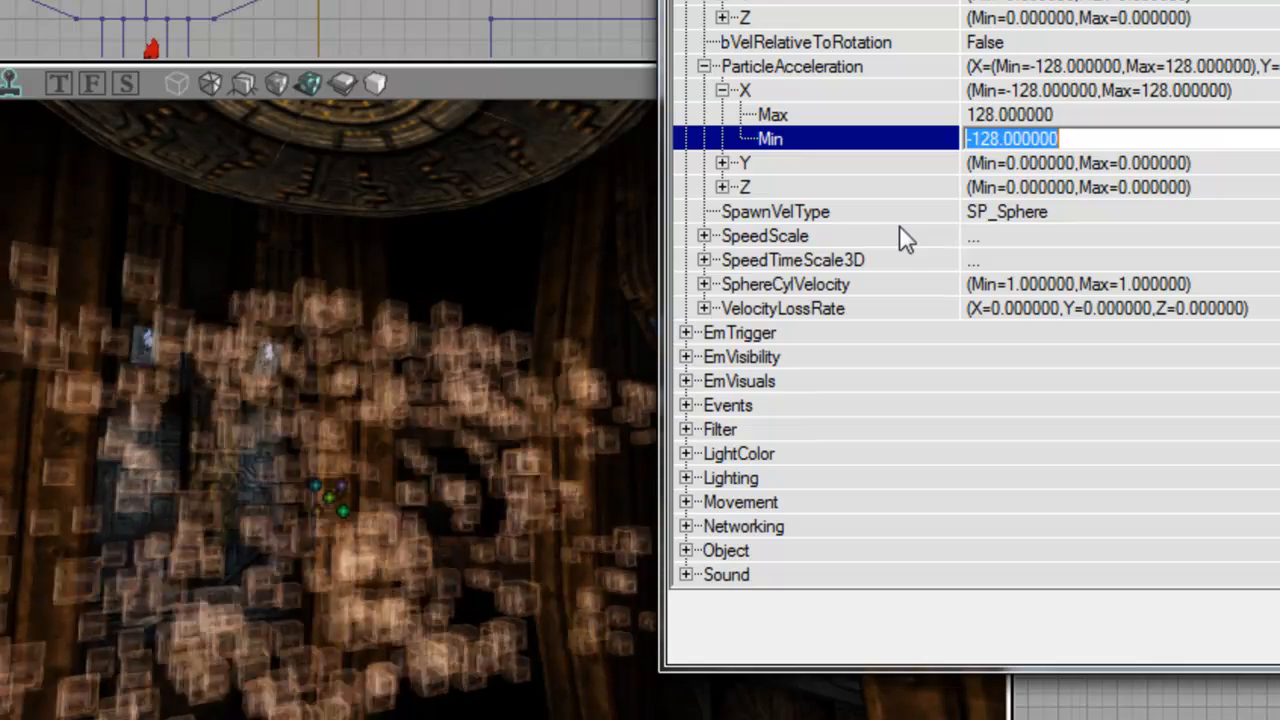
Toggle bVelRelativeToRotation on and back to False.
key("Up")
key("Up")
key("Up")
key("Up")
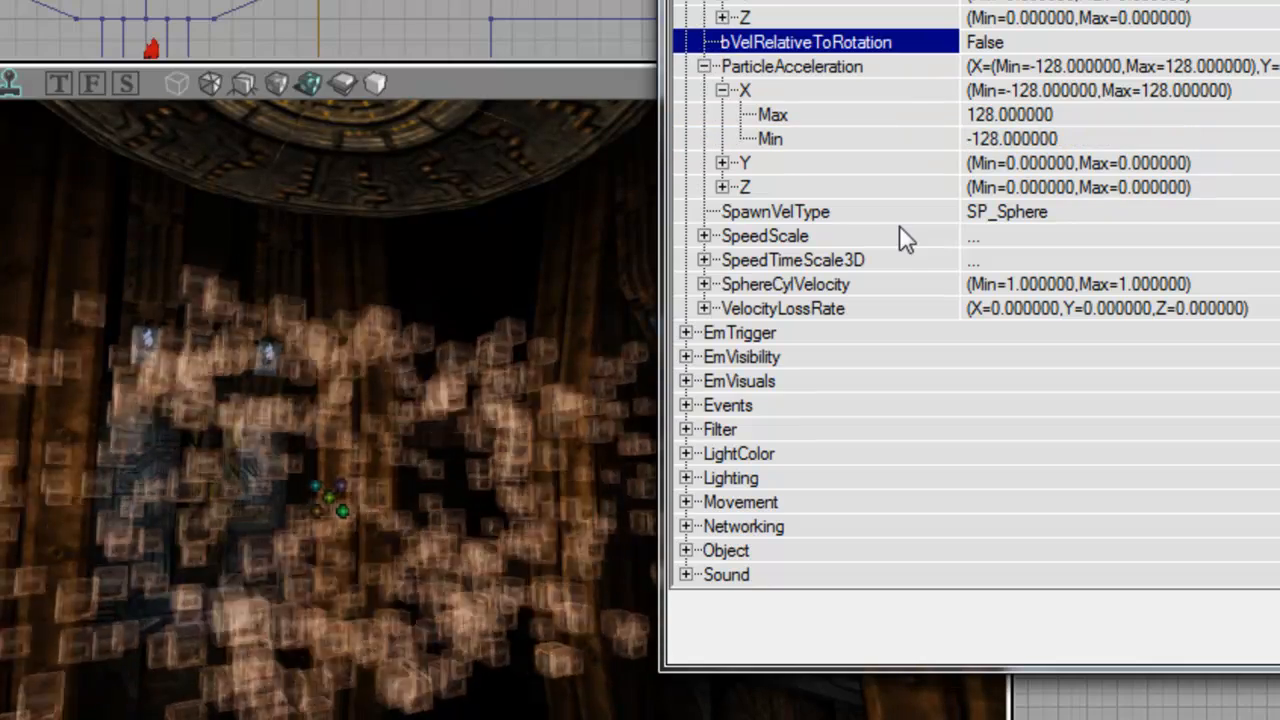
key("Return")
key("Return")
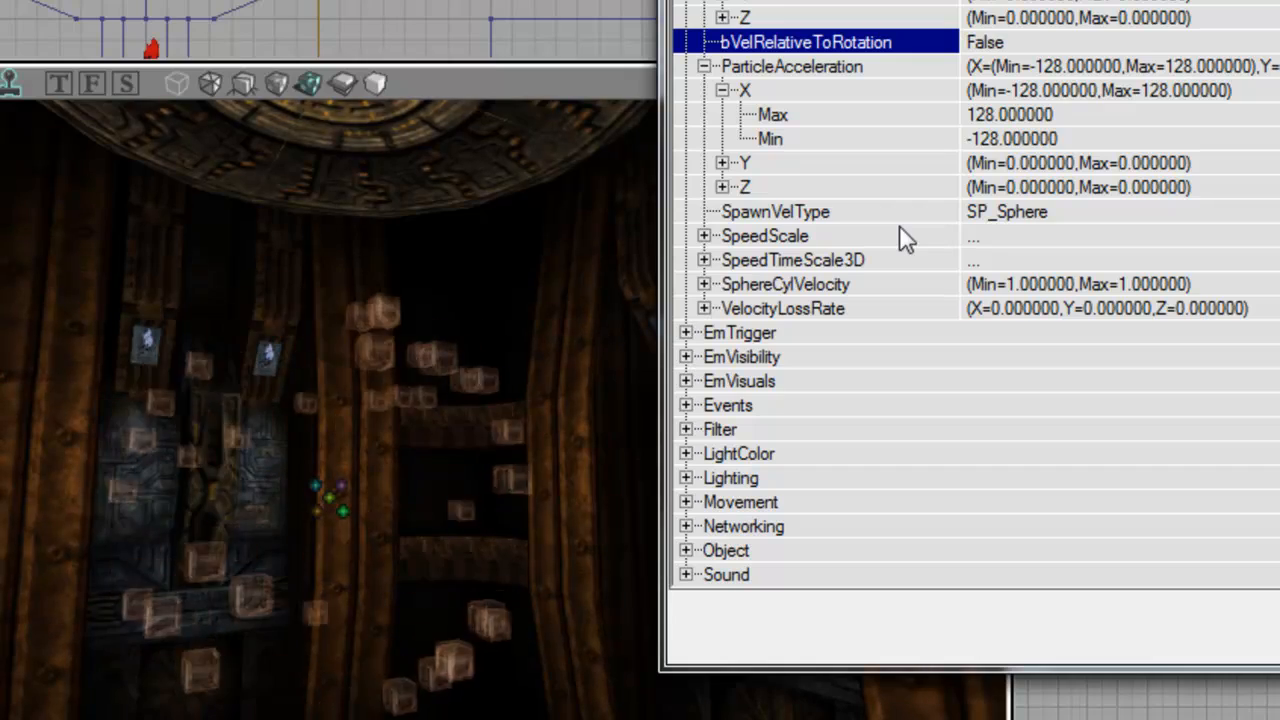
Reset the ParticleAcceleration X Max and Min to 0 and collapse the property.
key("Down")
key("Down")
key("Down")
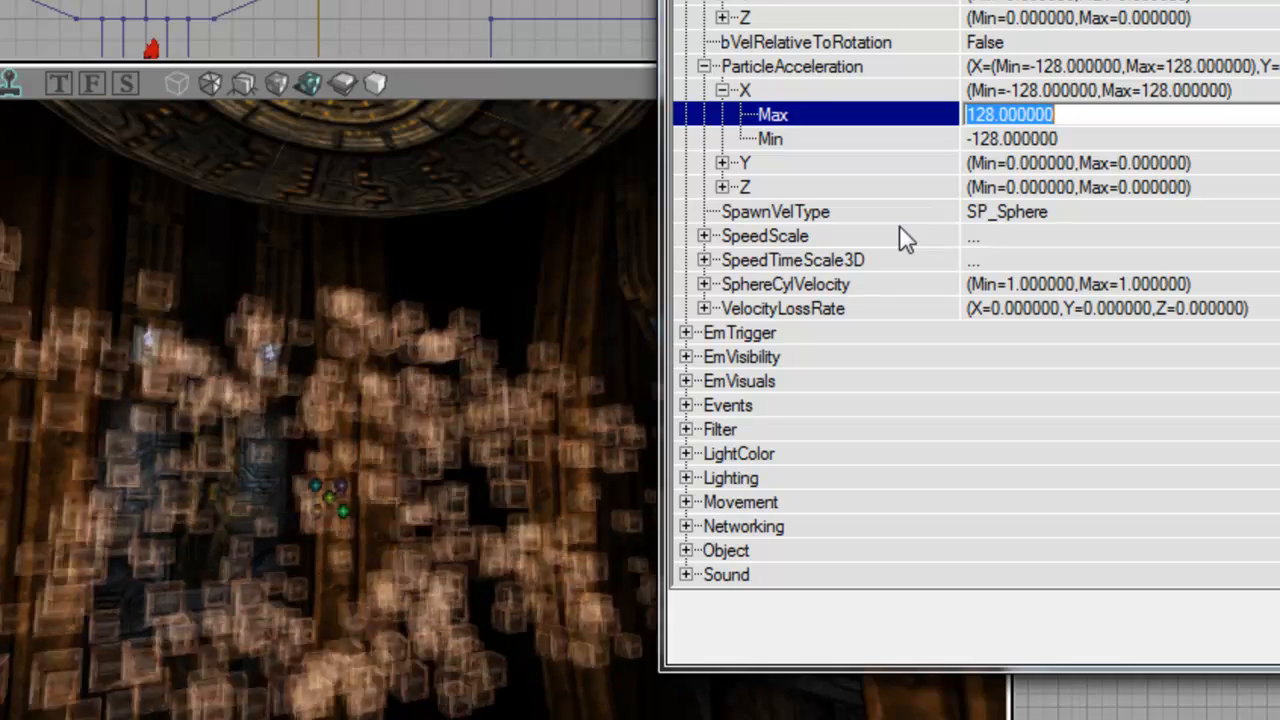
type("0")
key("Return")
key("Down")
type("0")
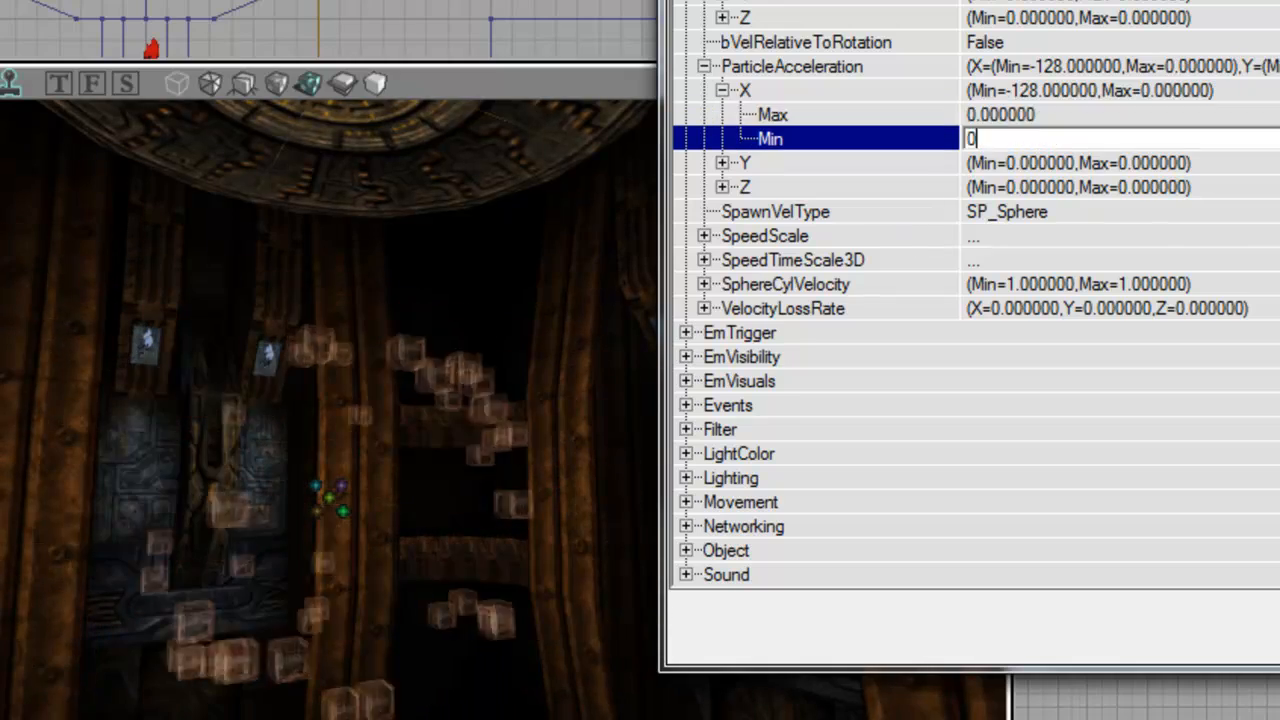
key("Return")
key("Left")
key("Left")
key("Down")
key("Left")
key("Left")
Expand VelocityLossRate and set its X, Y and Z values to -1.
key("Down")
key("Down")
key("Down")
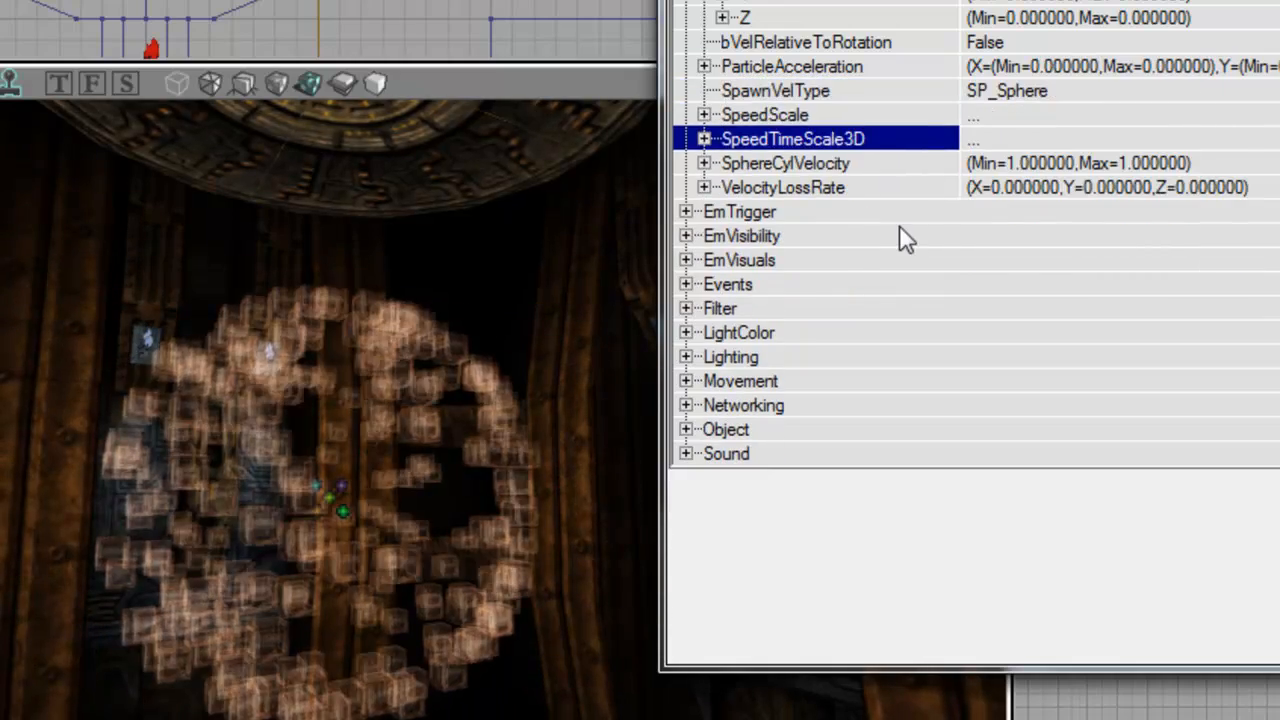
key("Down")
key("Down")
key("Right")
key("Down")
key("Down")
key("Down")
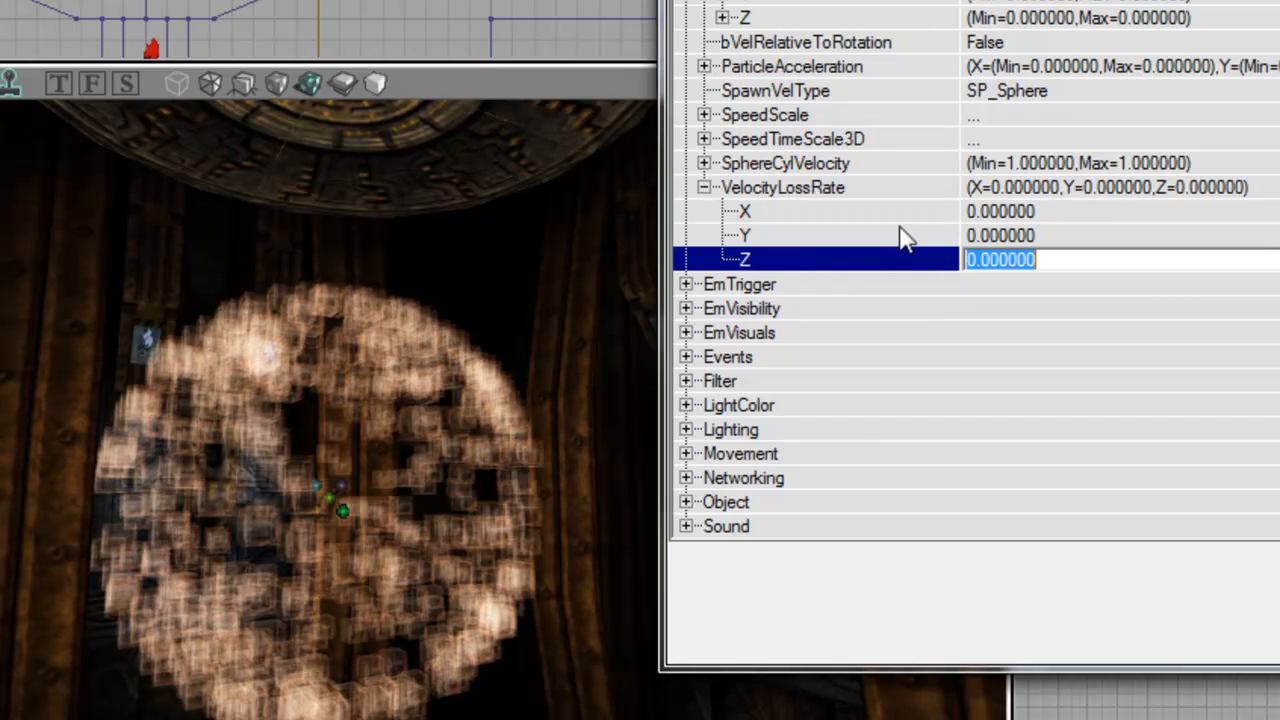
key("Up")
key("Up")
type("-1")
key("Return")
key("Down")
type("-1")
key("Return")
key("Down")
type("-1")
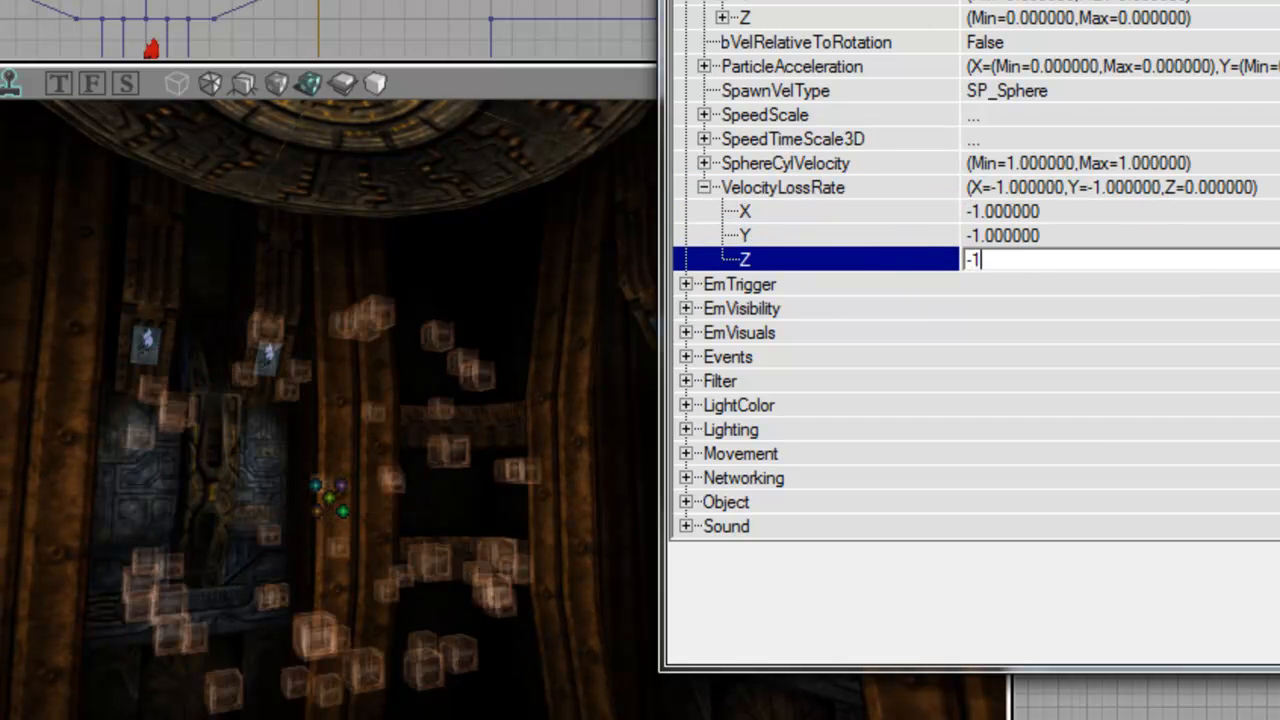
key("Return")
Set the VelocityLossRate X, Y and Z values to -5.
key("Down")
key("Up")
key("Up")
key("Up")
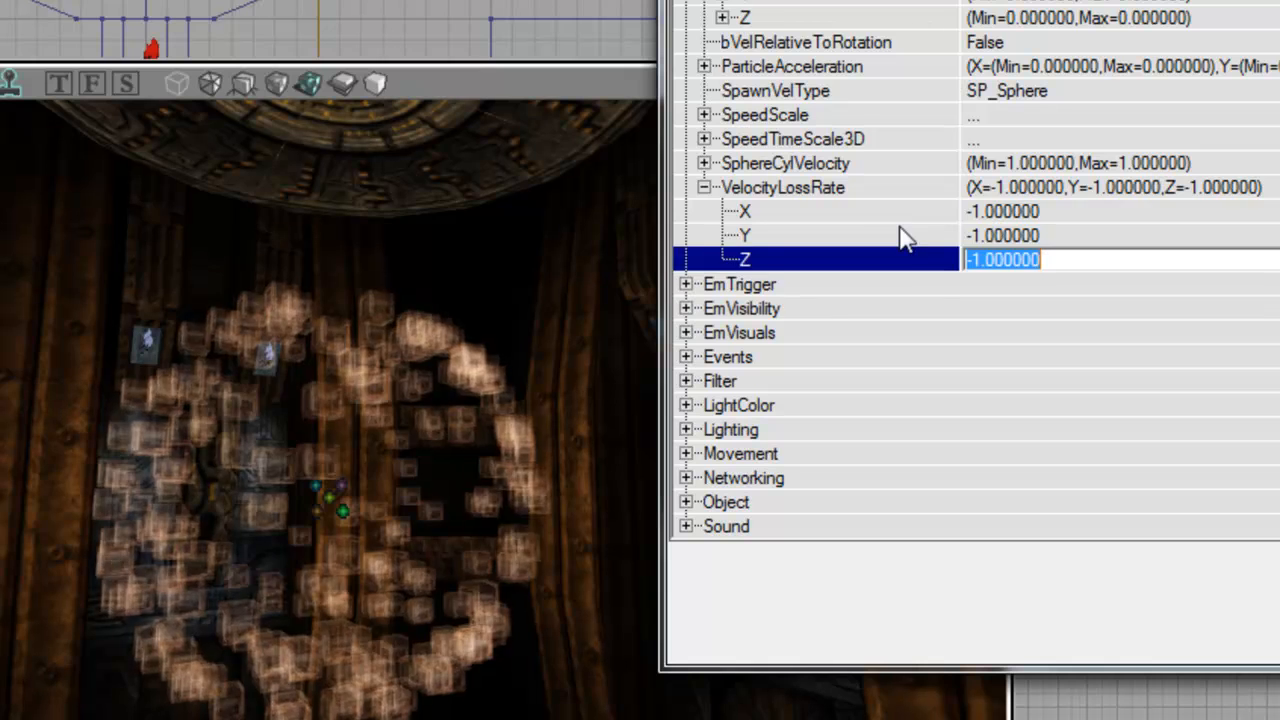
type("-5")
key("Return")
key("Down")
type("-5")
key("Return")
key("Down")
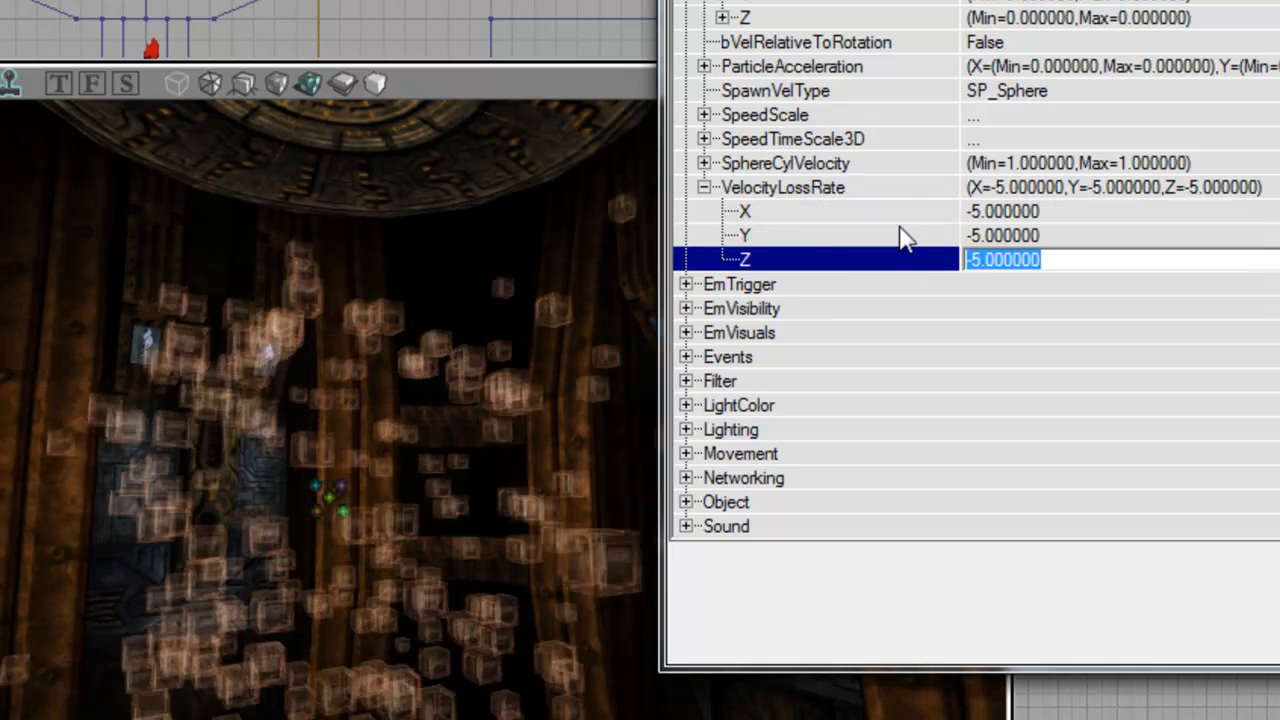
Set the VelocityLossRate X, Y and Z values to -2.
key("Up")
key("Up")
type("-2")
key("Return")
key("Down")
type("-2")
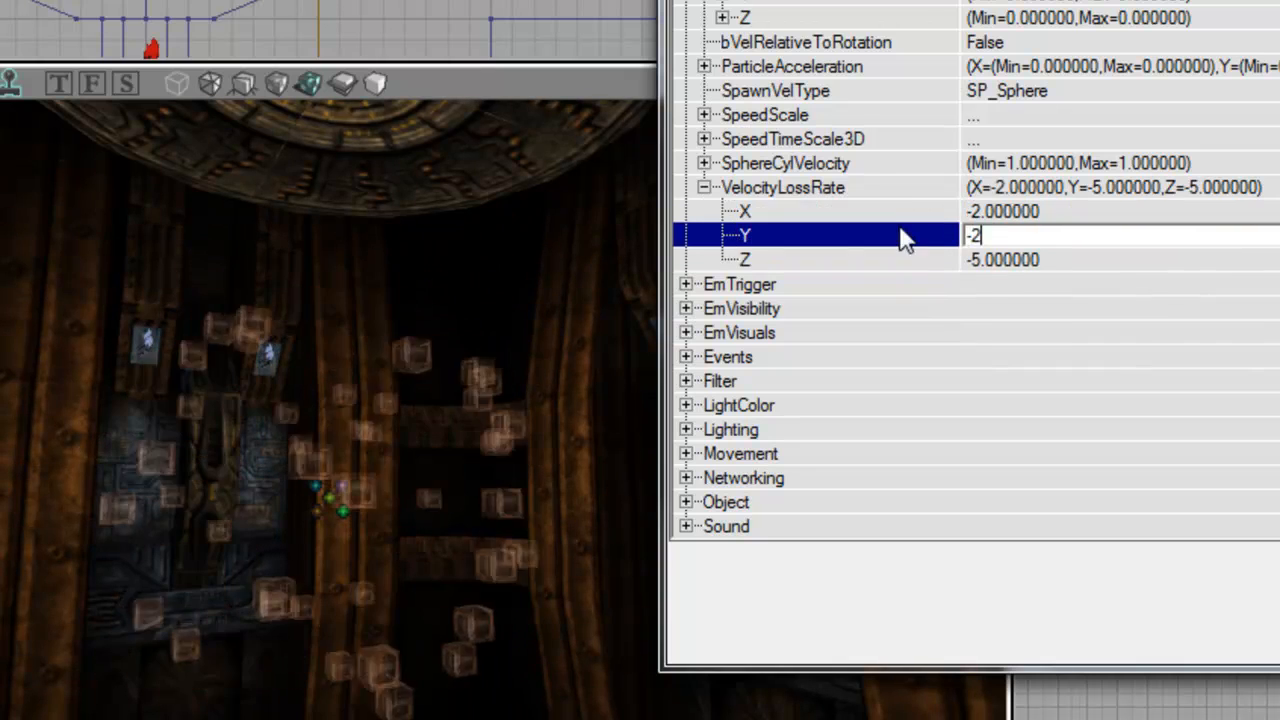
key("Return")
key("Down")
type("-2")
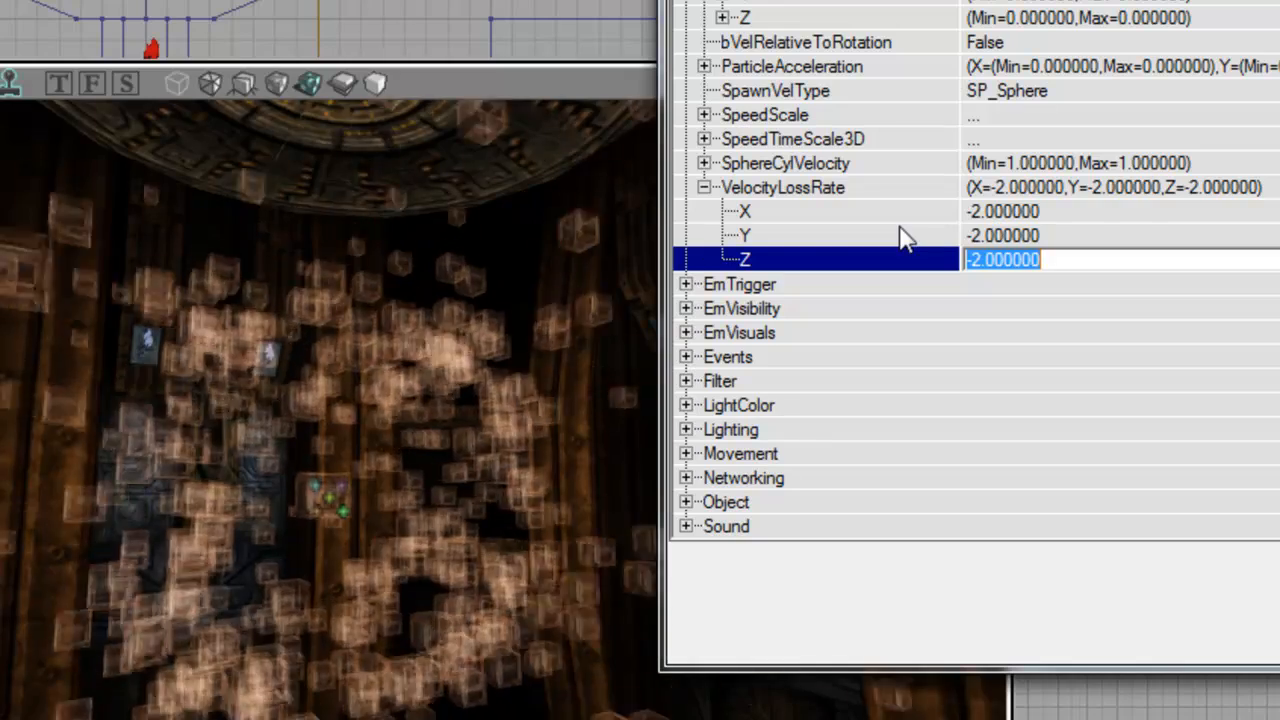
Reset the VelocityLossRate X, Y and Z values to 0.
right_click_drag(222, 298, 222, 400)
left_click_drag(222, 400, 222, 450)
right_click_drag(222, 450, 205, 470)
left_click_drag(600, 400, 632, 255)
left_click(1040, 211)
type("0")
key("Return")
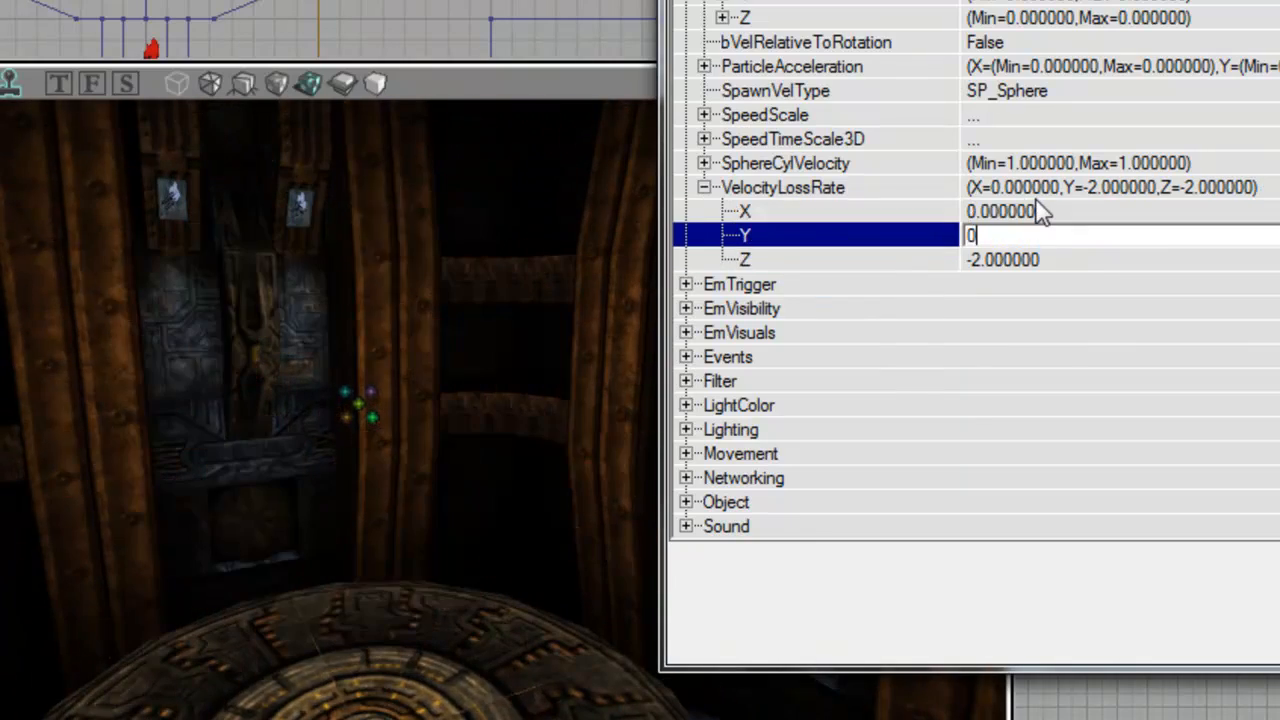
key("Return")
Cycle SpawnVelType through SP_BoxCylinder and back to SP_Sphere.
key("Up")
key("Up")
key("Up")
key("Up")
key("Return")
key("Return")
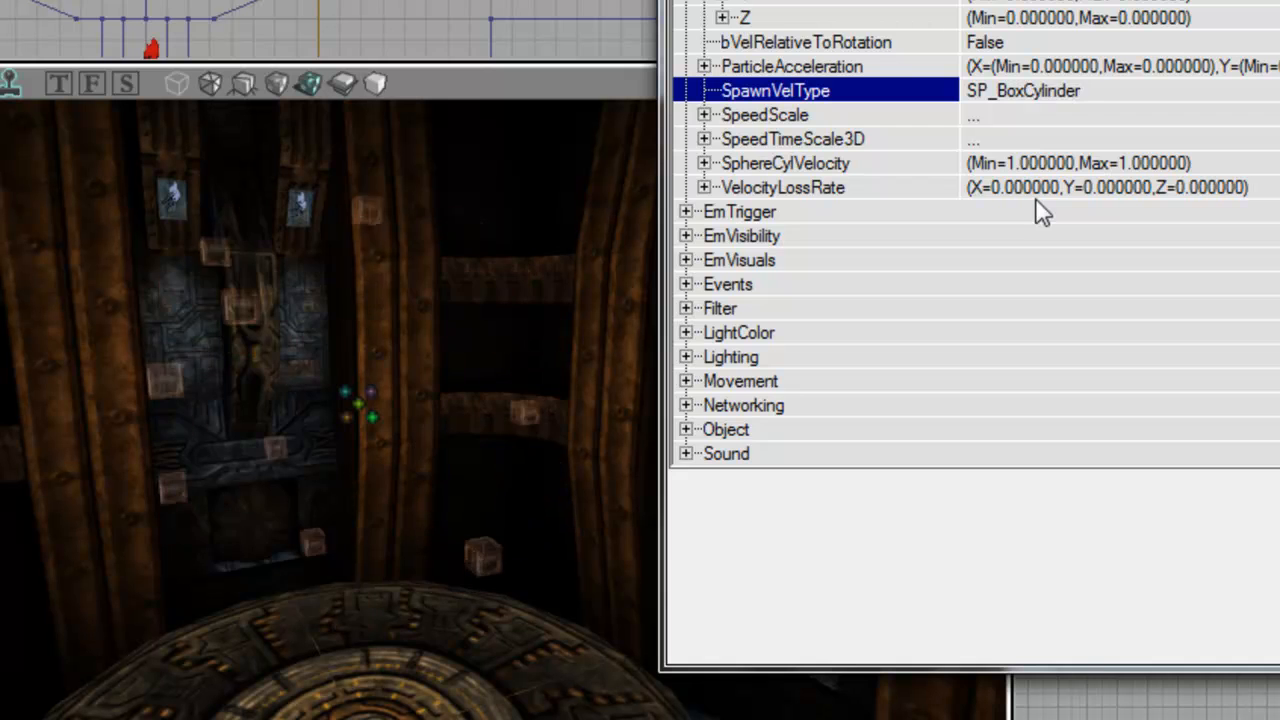
key("Down")
key("Down")
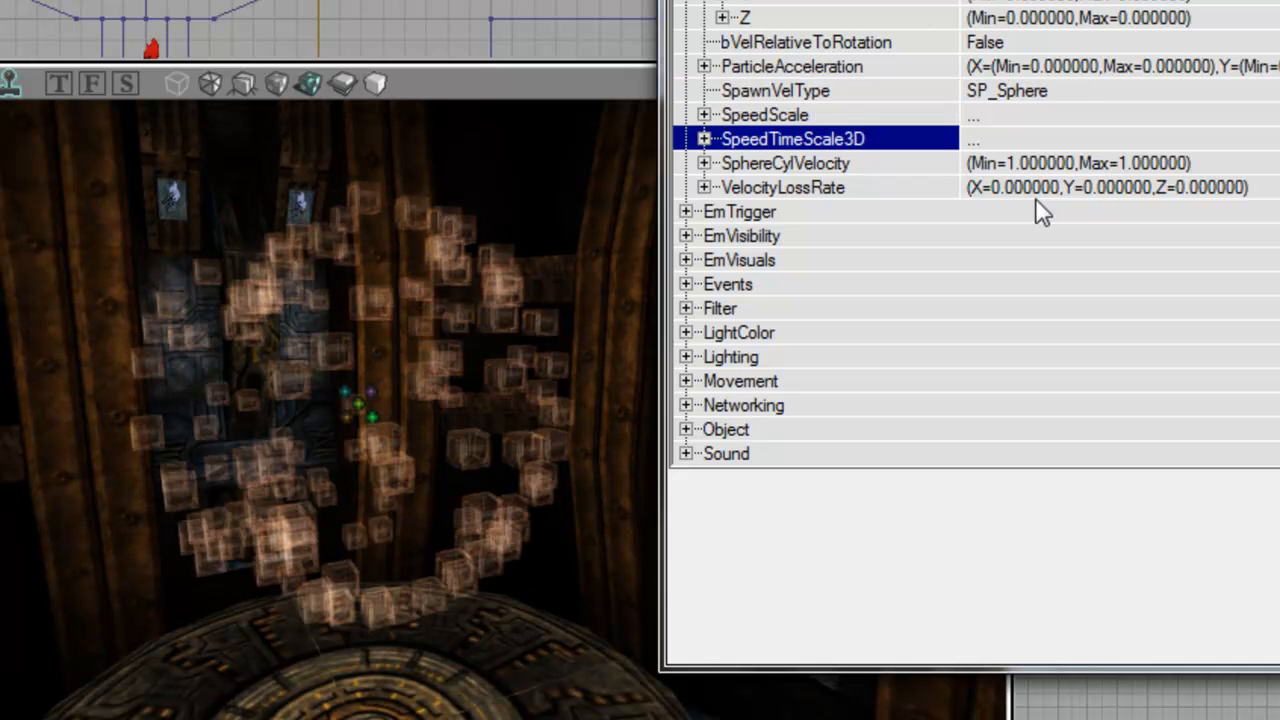
Expand SphereCylVelocity to inspect its Max and Min, and collapse it again.
key("Down")
key("Return")
key("Down")
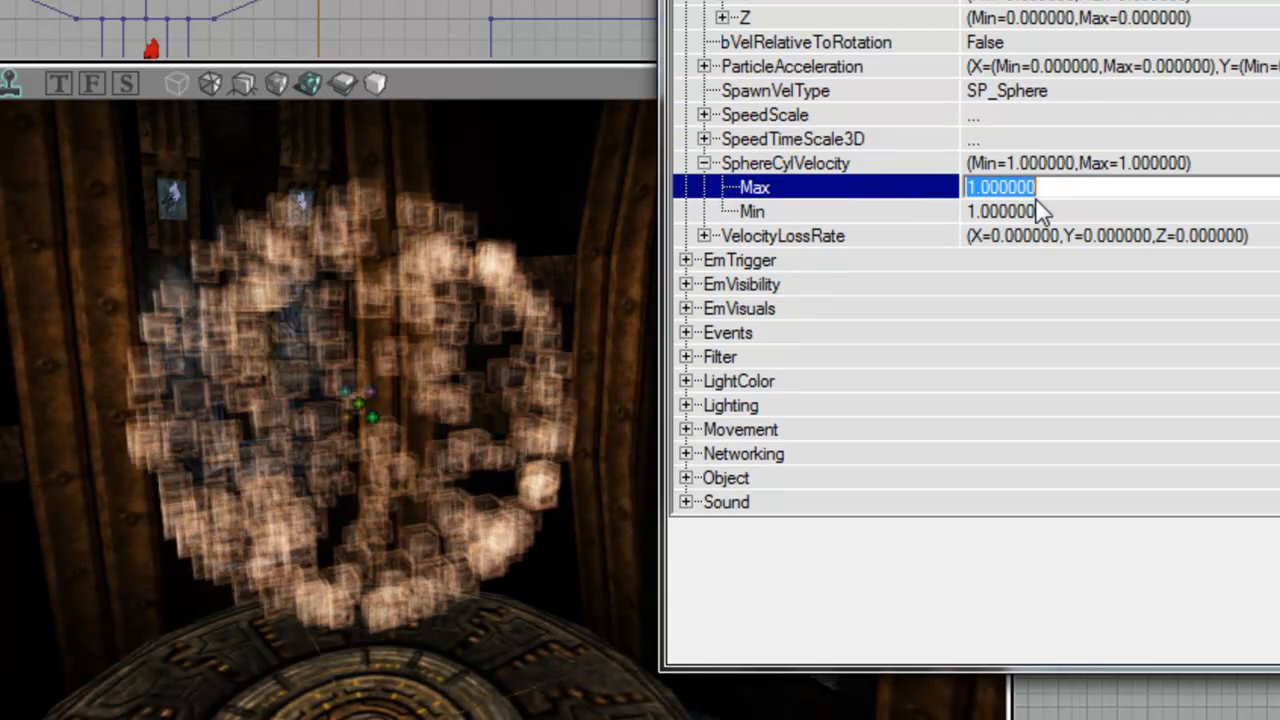
key("Up")
key("Return")
Collapse BoxVelocity and the whole EmSpeed category.
key("Up")
key("Up")
key("Up")
key("Up")
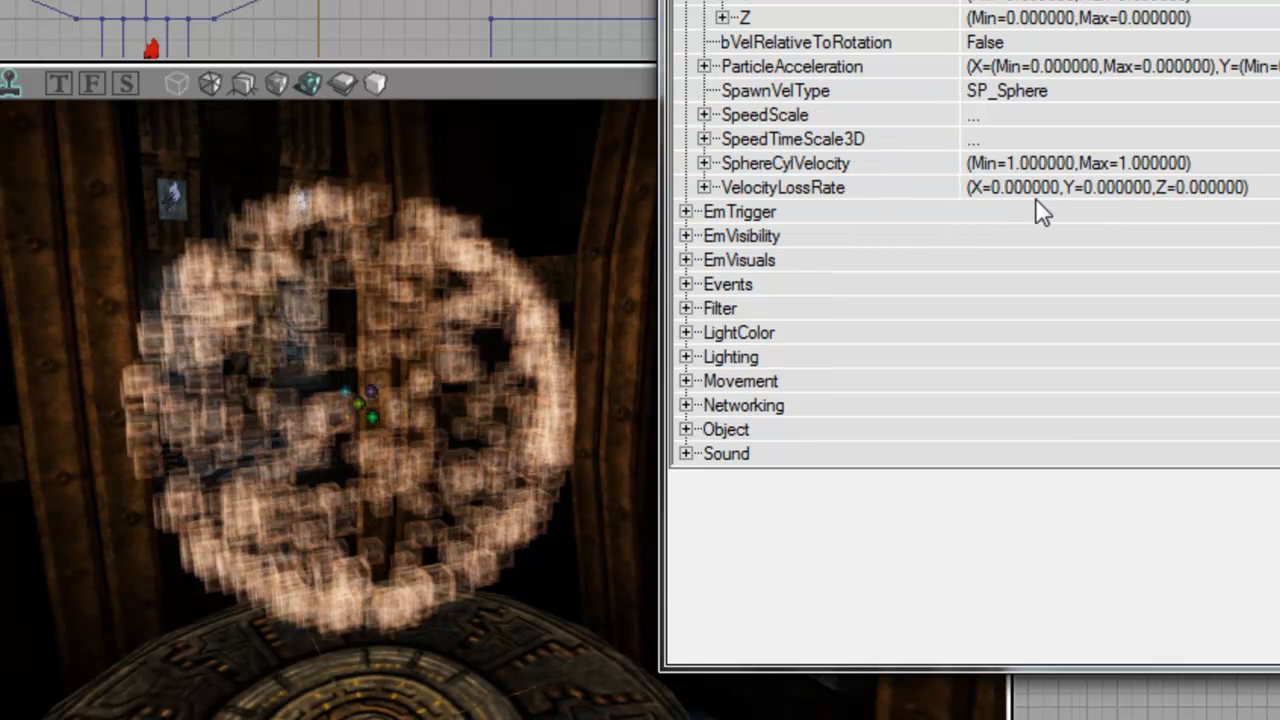
key("Return")
key("Up")
key("Up")
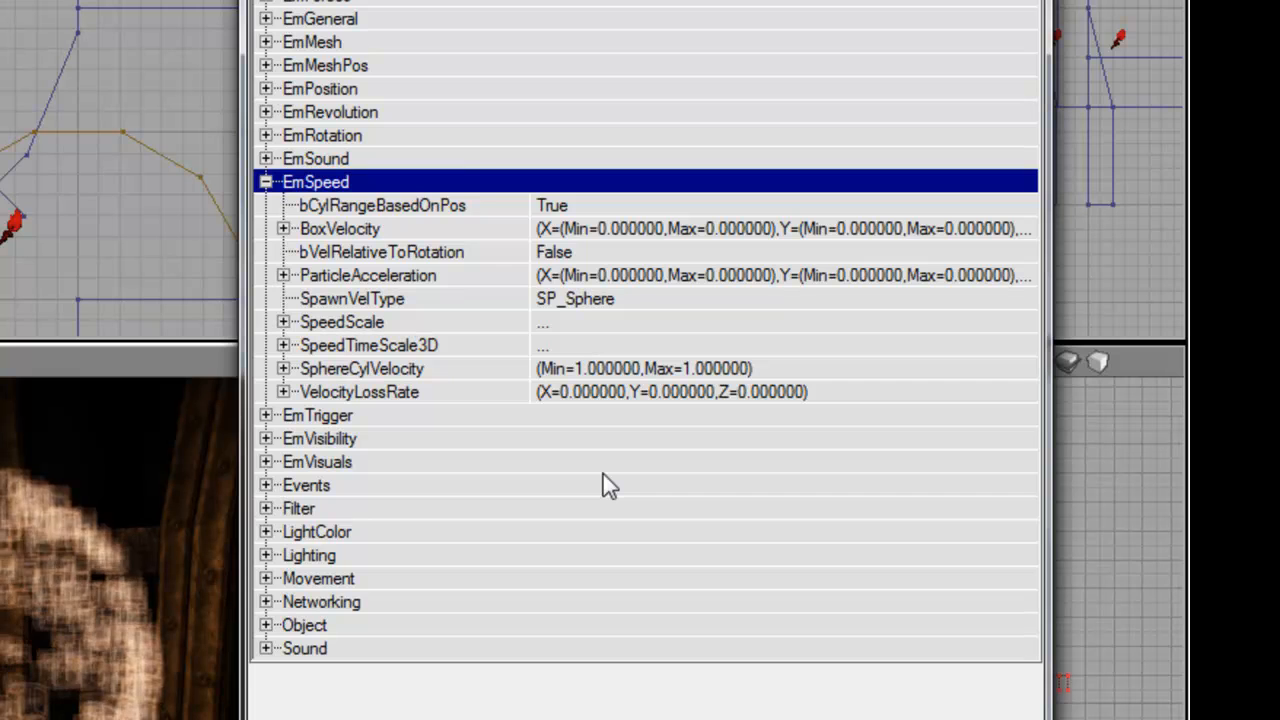
key("Return")
key("Down")
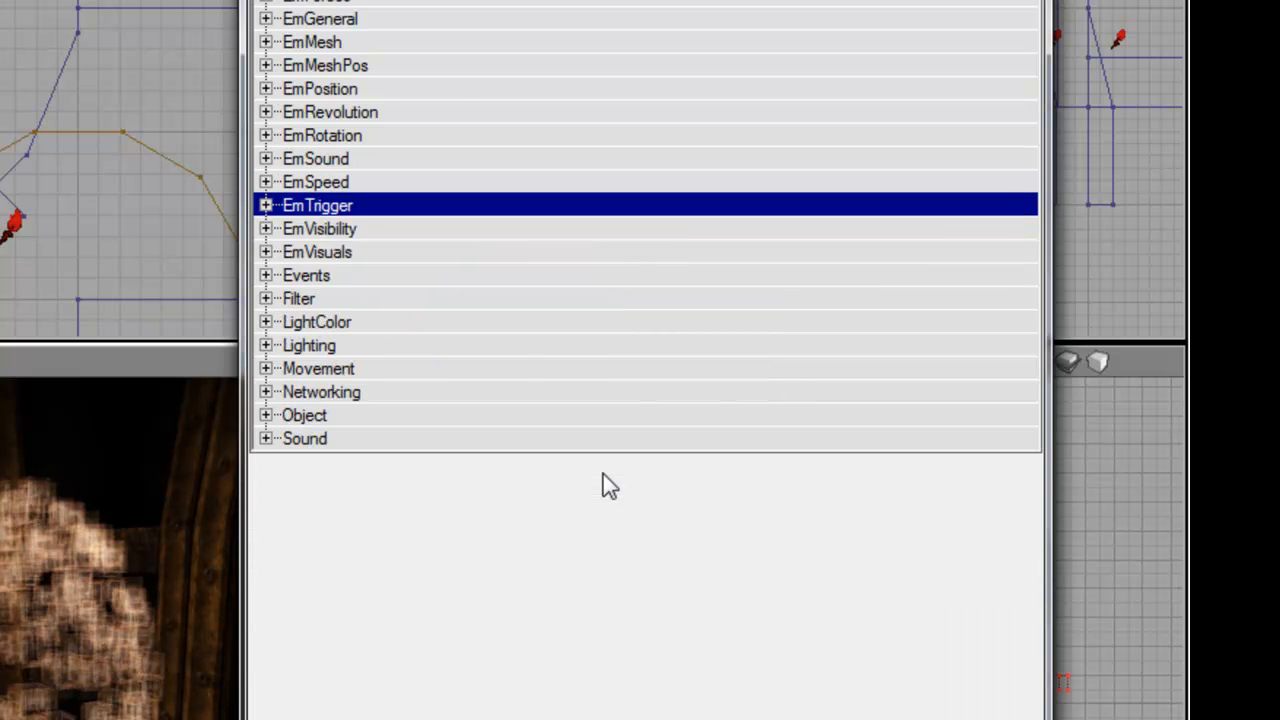
Expand the EmRotation category and set ParticleRotation to MEP_FacingCamera.
key("Up")
key("Up")
key("Up")
key("Return")
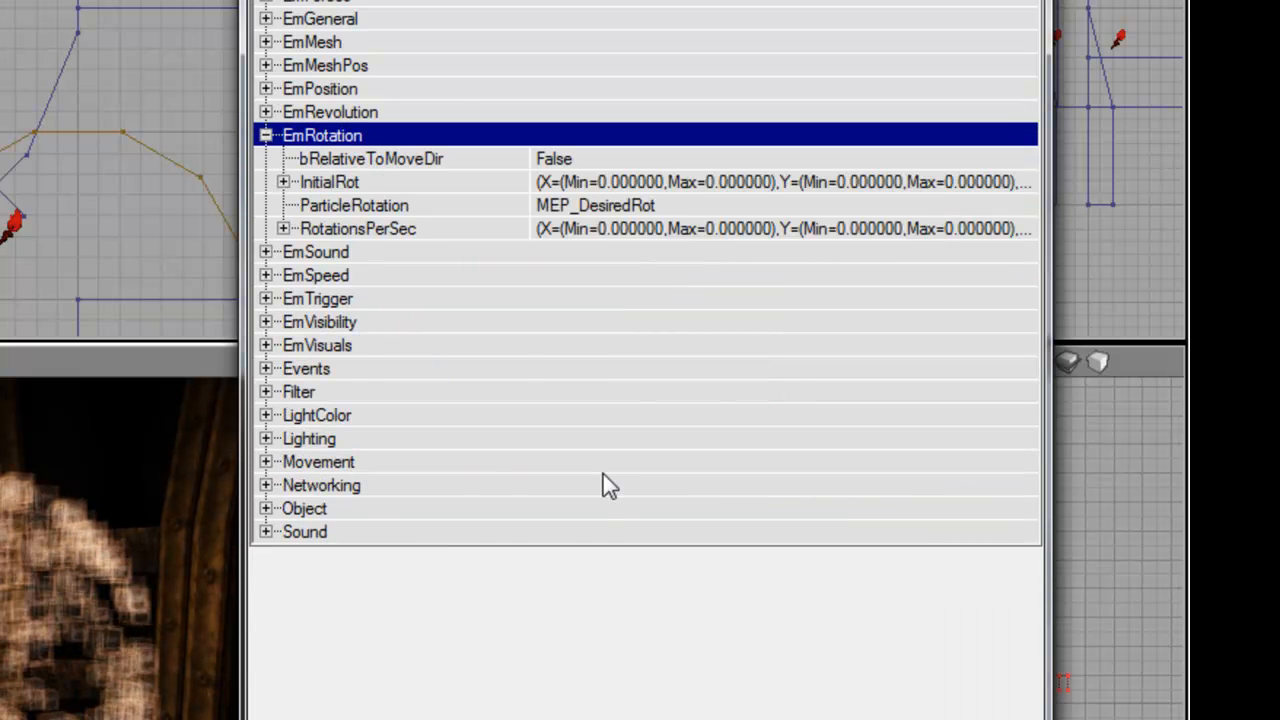
key("Down")
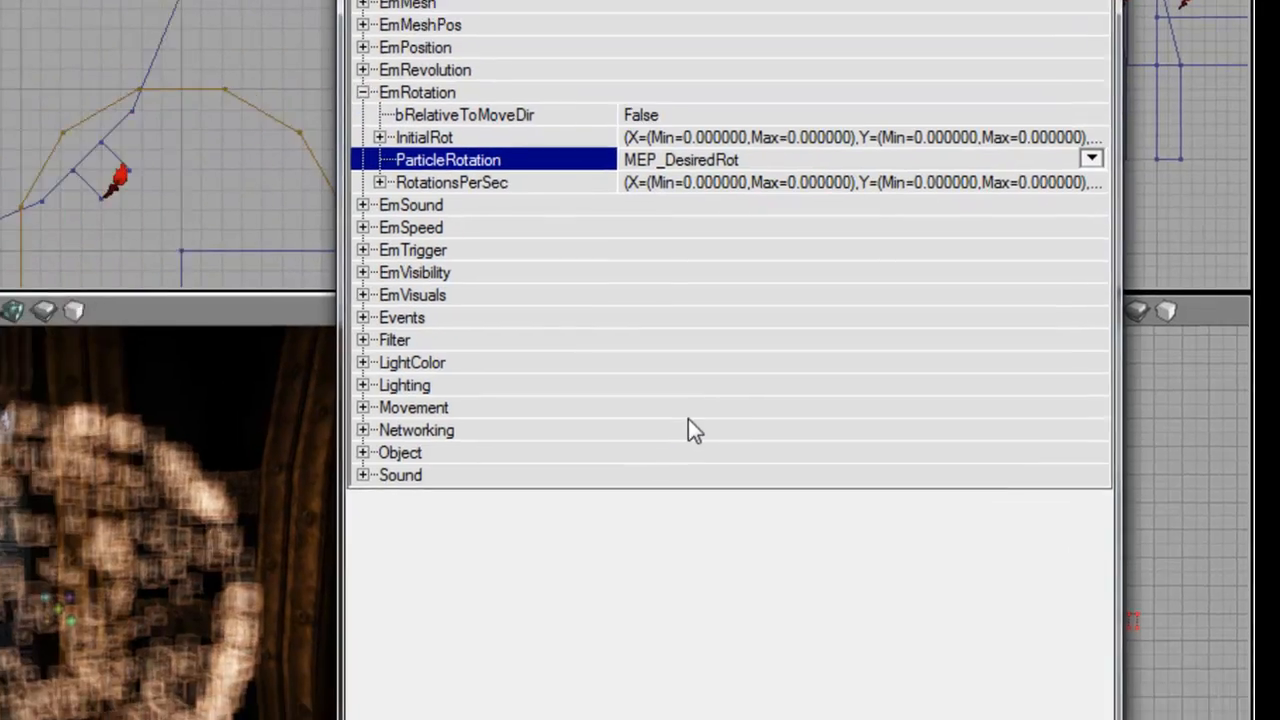
key("Return")
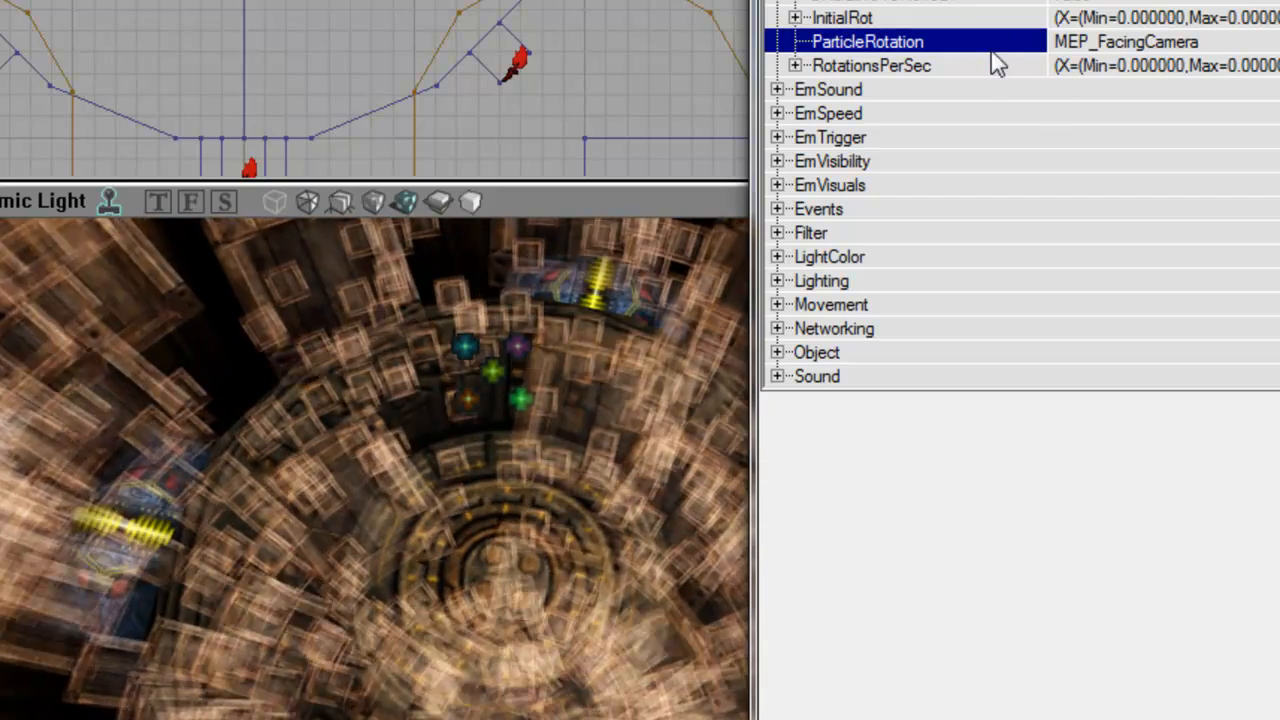
Set ParticleRotation back to MEP_DesiredRot and view the particles from another angle.
double_click(992, 51)
right_click_drag(508, 568, 510, 480)
left_click_drag(510, 480, 463, 445)
right_click_drag(463, 445, 463, 540)
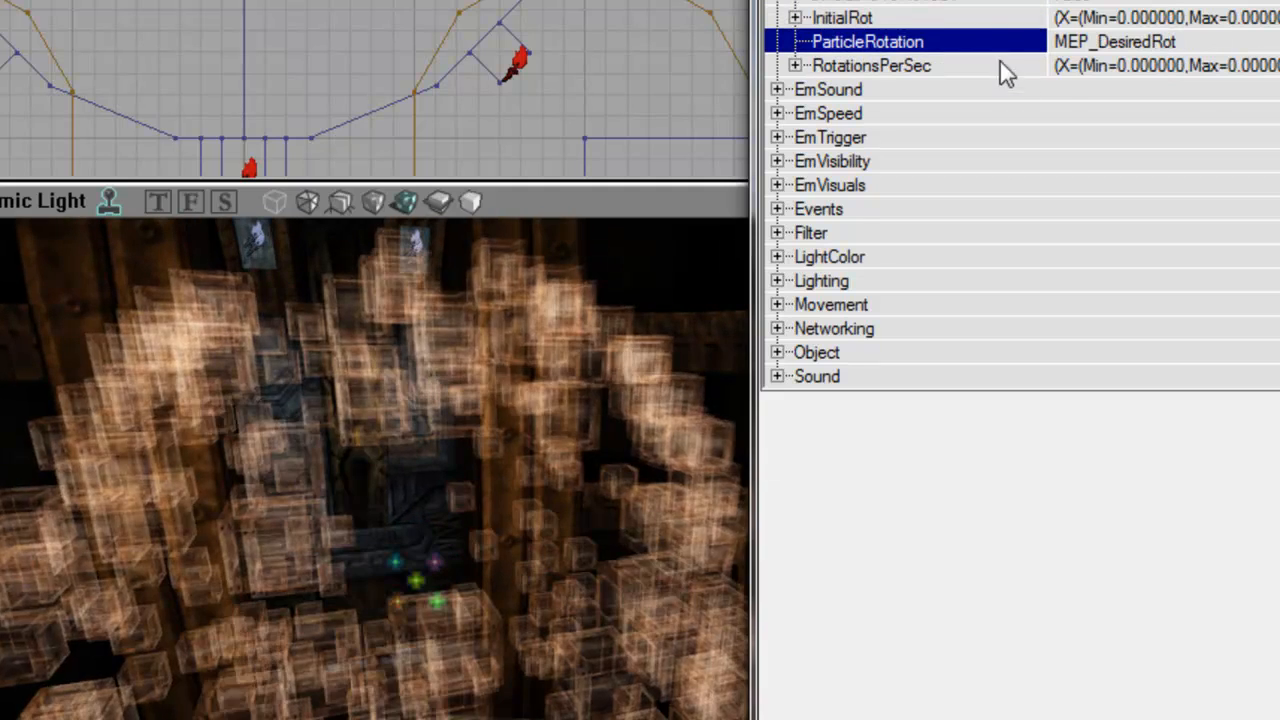
Expand the Z range of RotationsPerSec and set its Max and Min to 5.
left_click(1000, 63)
key("Down")
key("Down")
key("Down")
key("Right")
key("Down")
type("5")
key("Down")
type("5")
key("Return")
Set the RotationsPerSec Z Max to -1 and Min to 1.
type("-")
key("Up")
type("-1")
key("Down")
type("1")
key("Return")
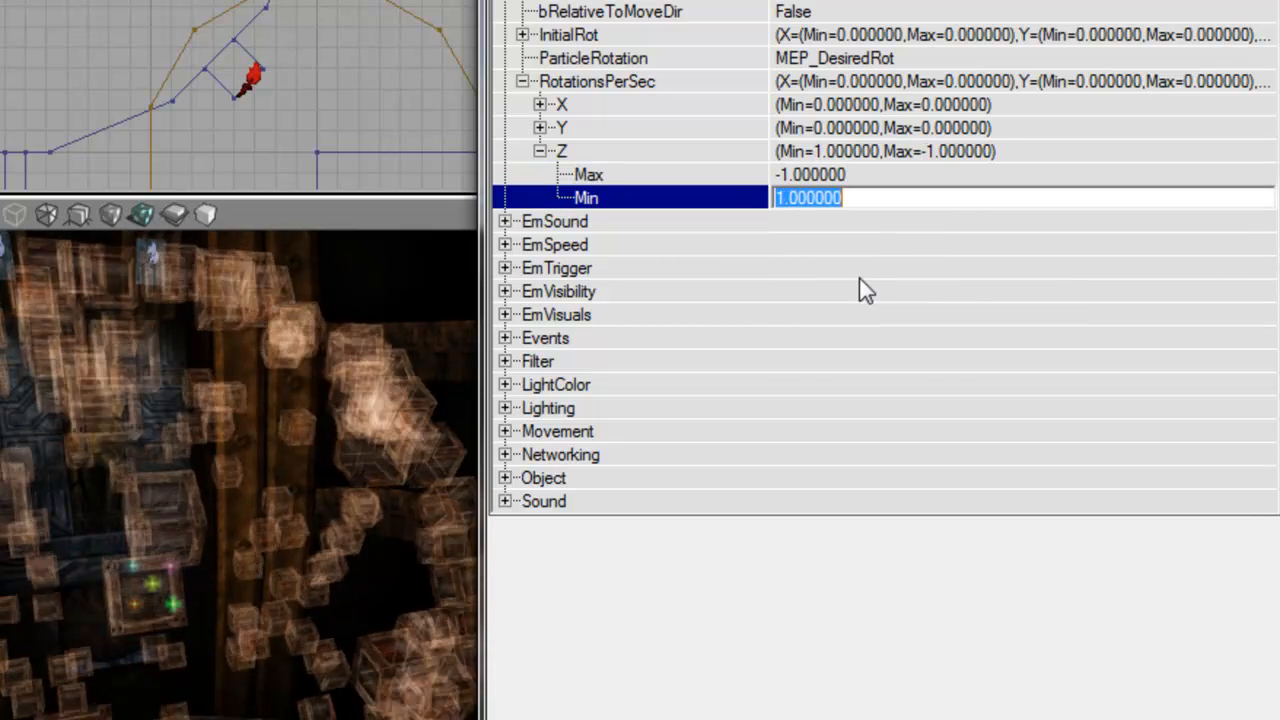
Reset the RotationsPerSec Z Max and Min to 0 and collapse the property.
key("Up")
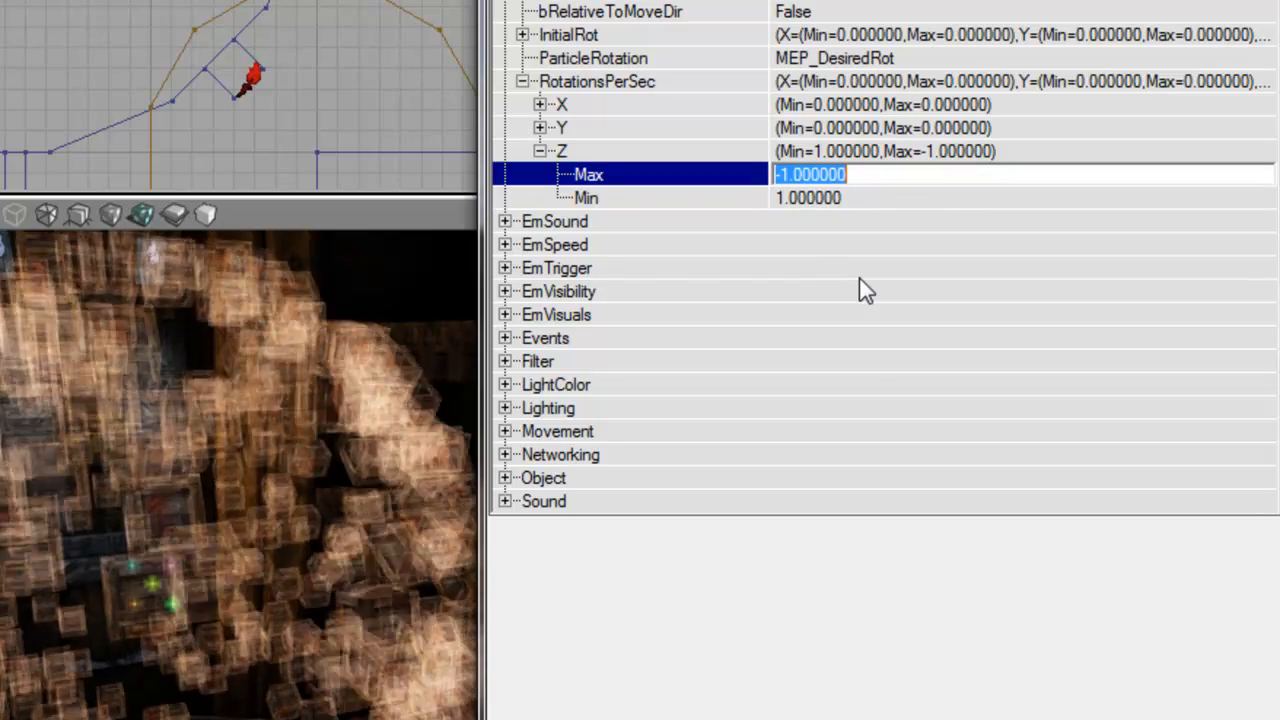
type("0")
key("Down")
type("0")
key("Return")
key("Up")
key("Up")
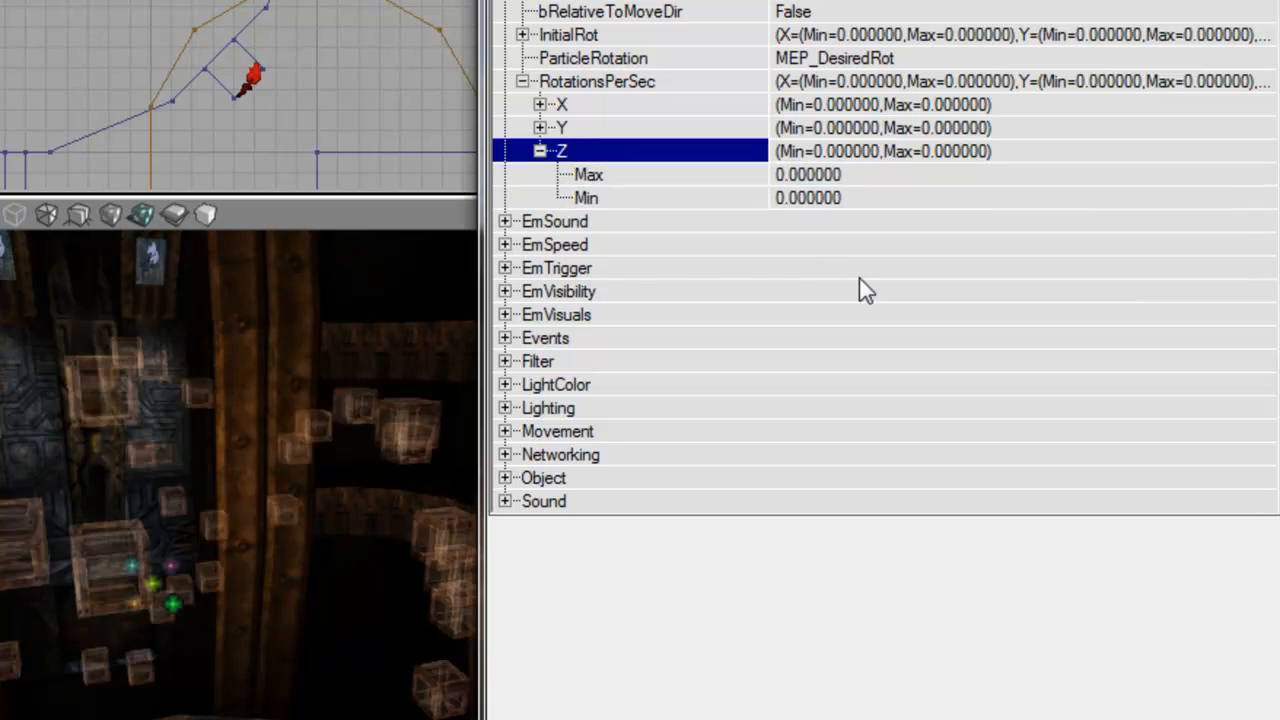
key("Left")
key("Left")
key("Left")
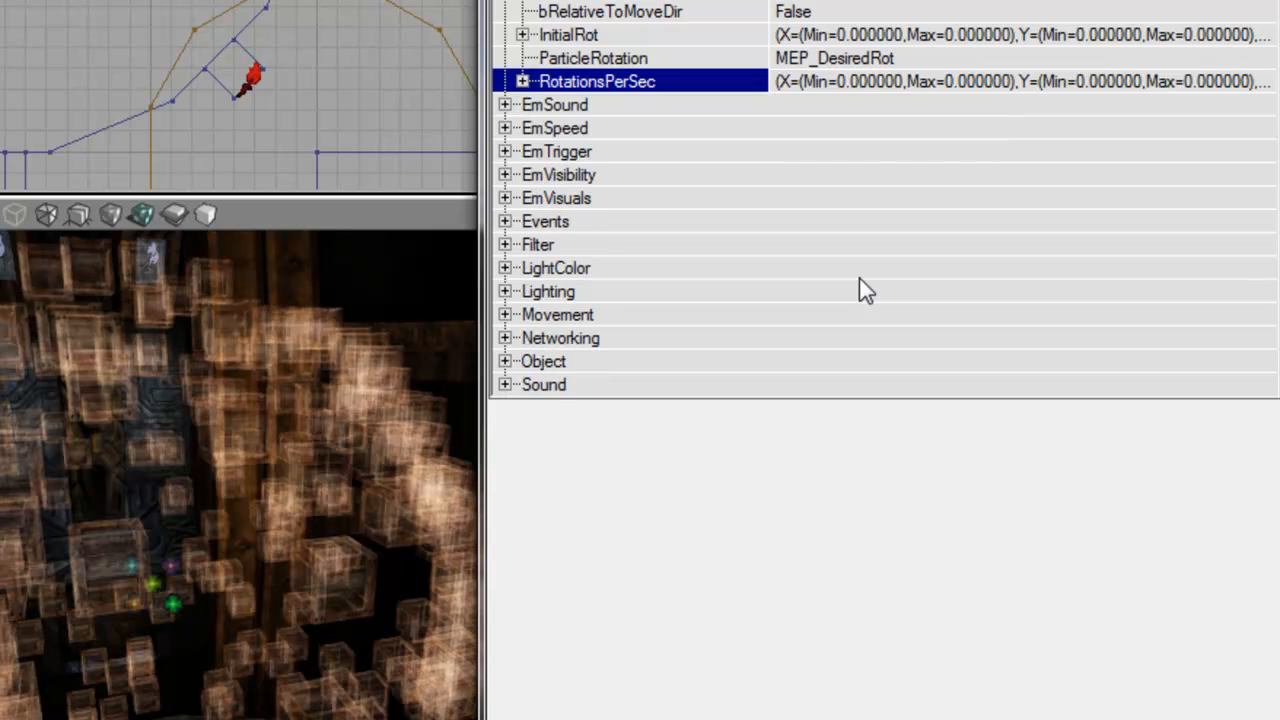
Expand InitialRot and set both the Max and Min of its X range to 0.125.
key("Right")
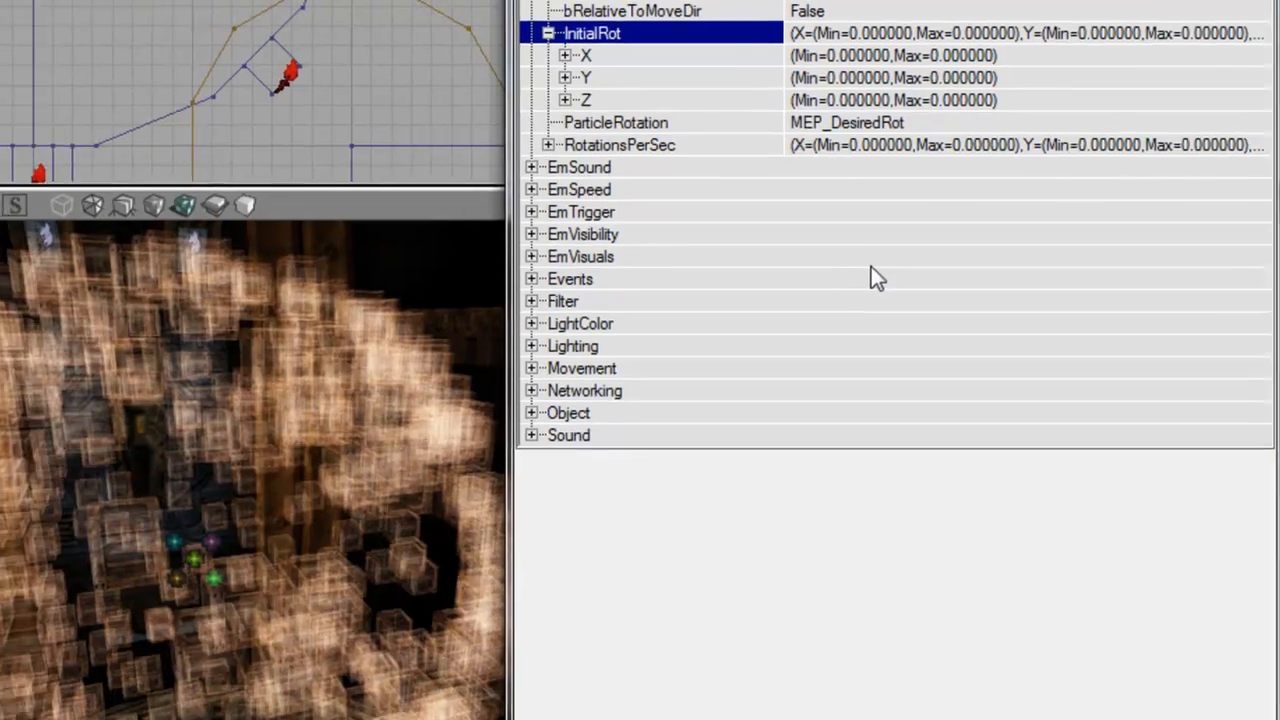
key("Down")
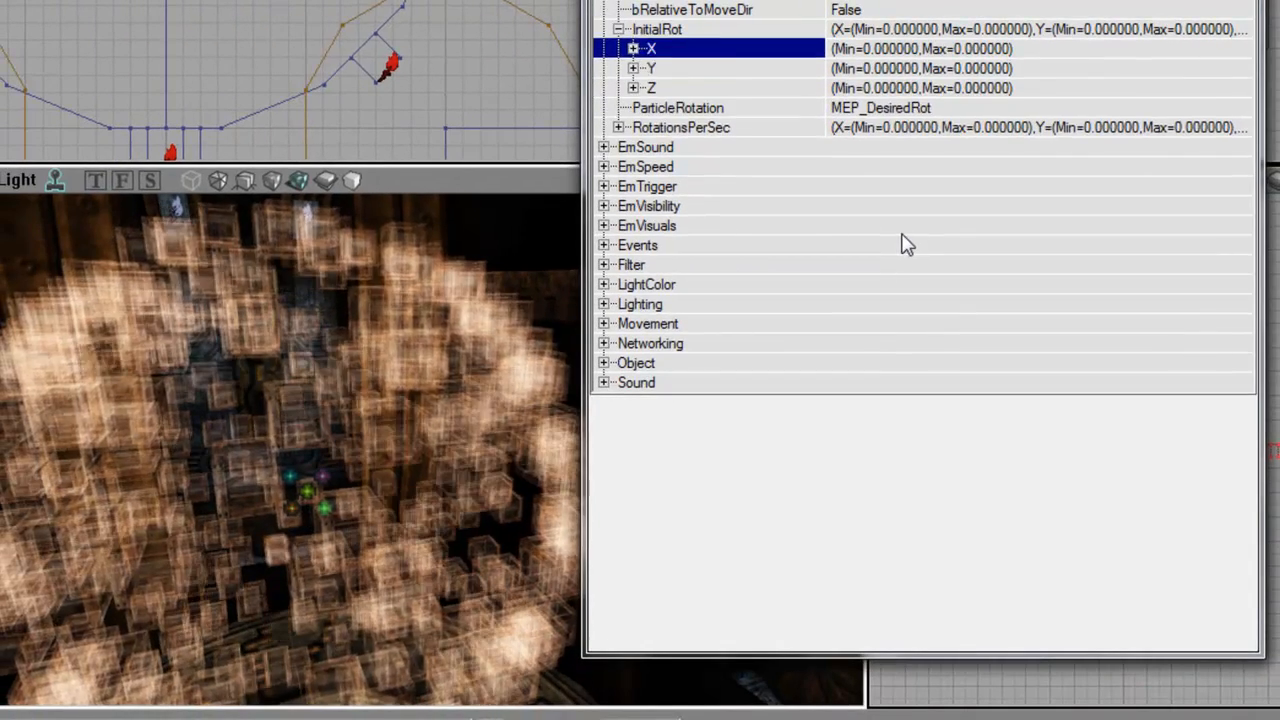
key("Right")
key("Down")
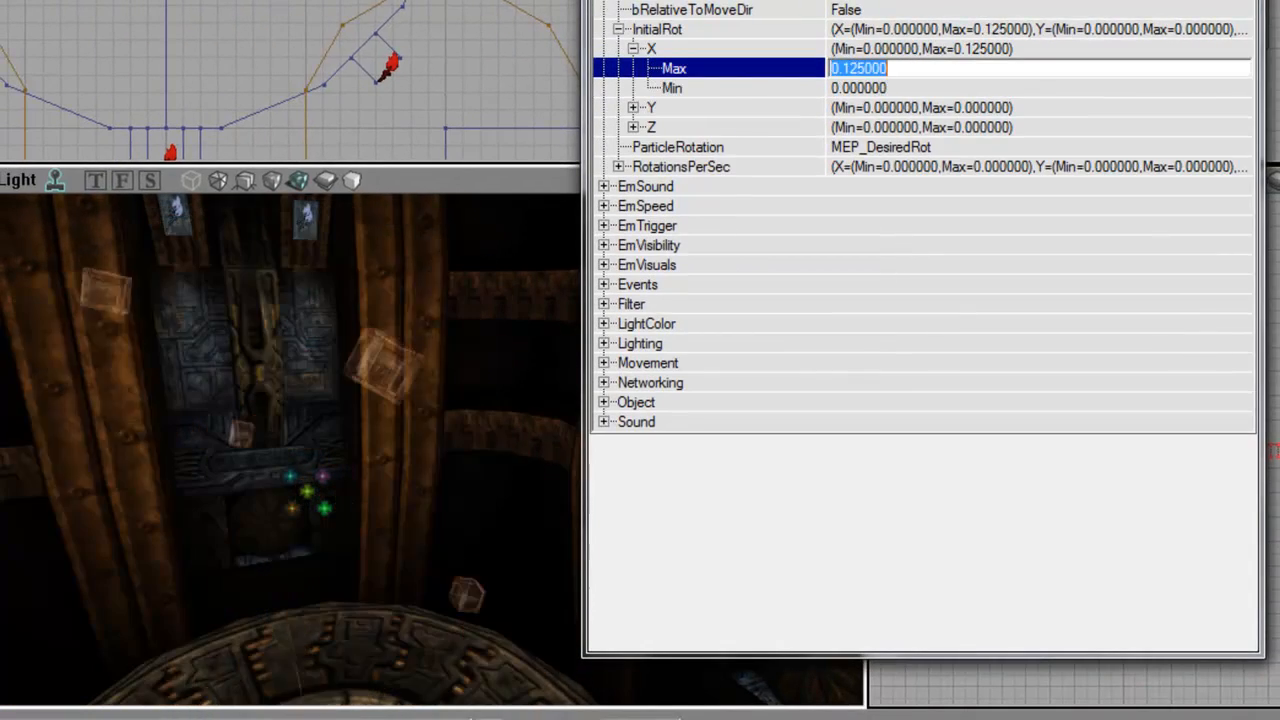
key("Down")
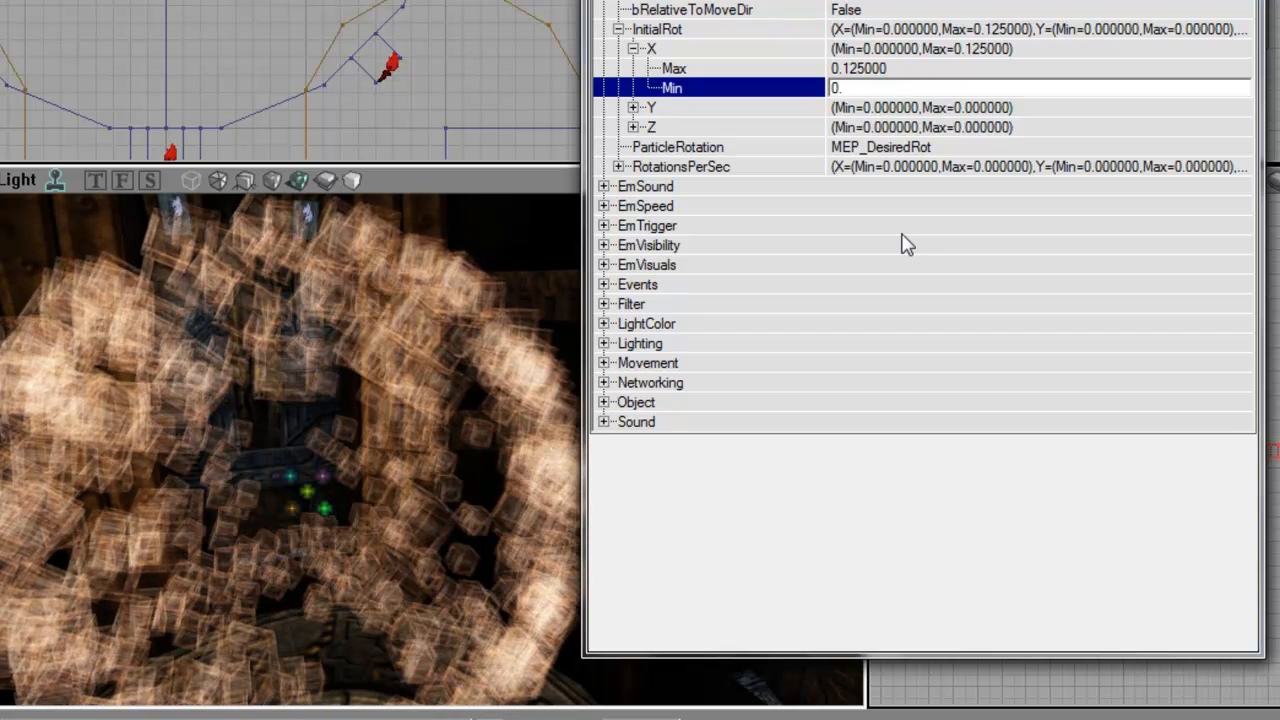
key("Return")
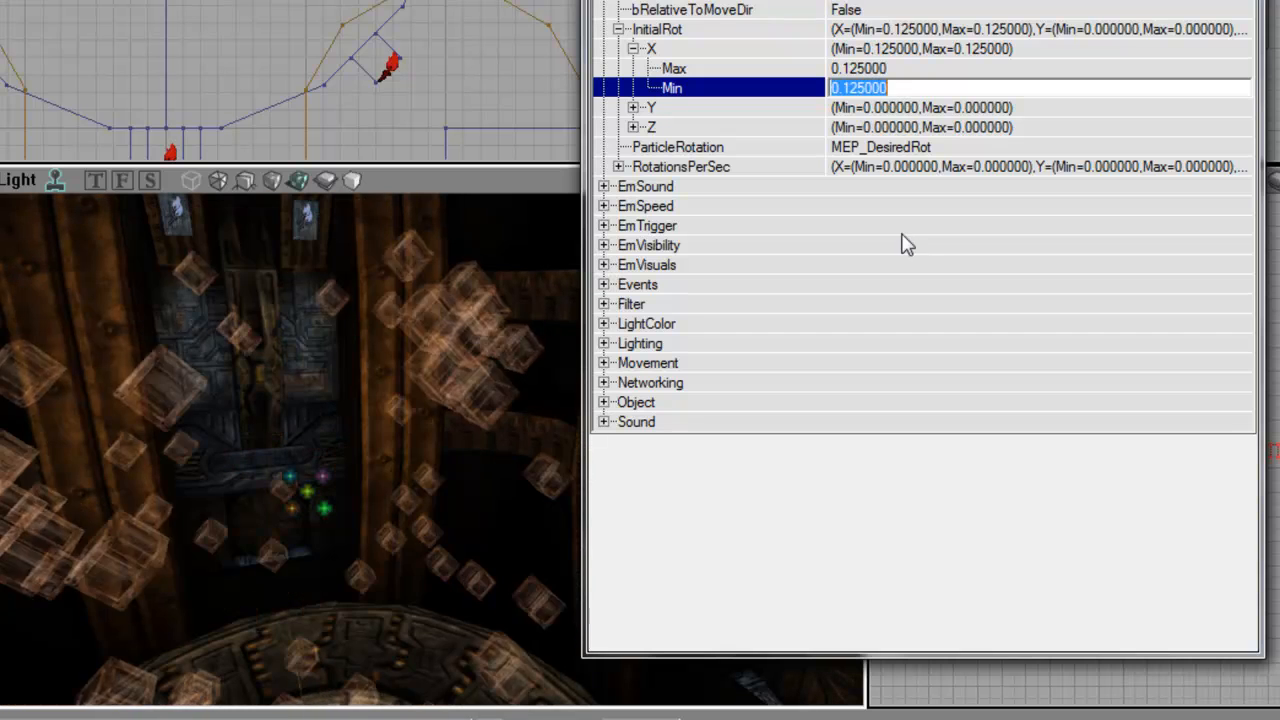
View the rotated particles from further back and reset the InitialRot X Max and Min to 0.
left_click_drag(359, 397, 359, 440)
mouse_move(359, 397)
right_mouse_down()
mouse_move(352, 370)
mouse_move(360, 397)
right_mouse_up()
left_click(847, 66)
type("0")
key("Return")
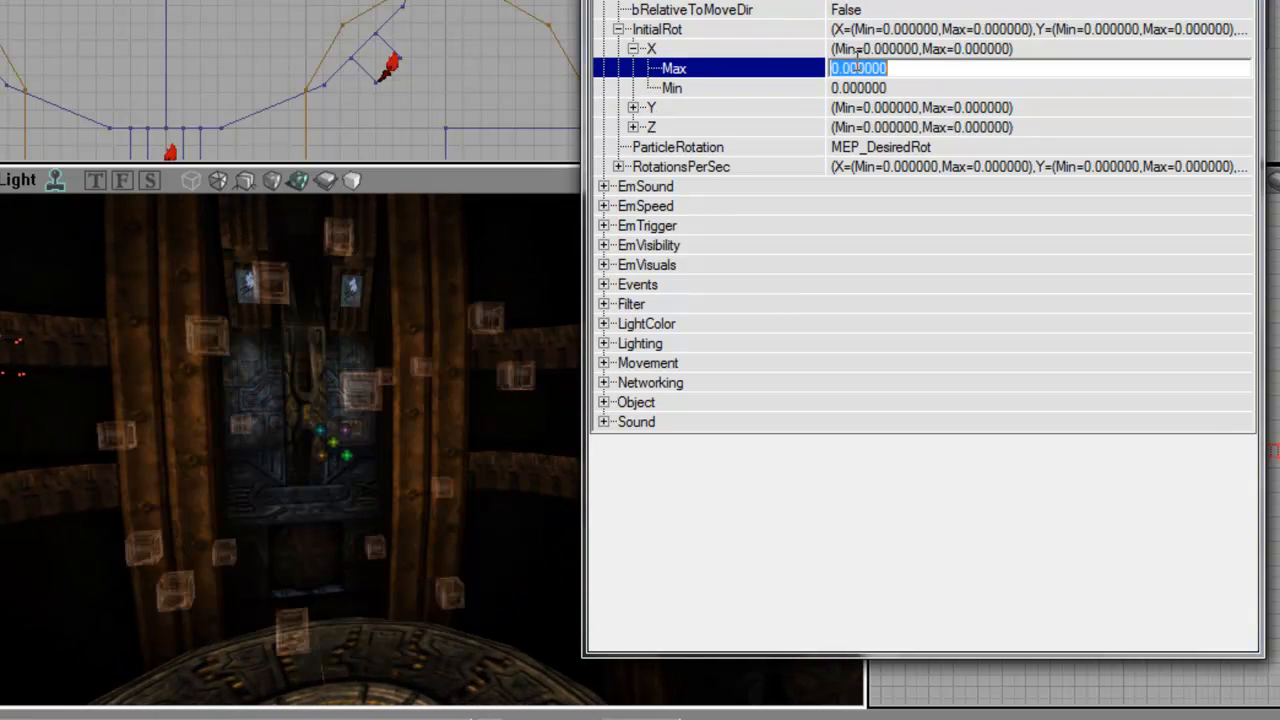
Collapse the InitialRot property and enable bRelativeToMoveDir in EmRotation.
key("Left")
key("Left")
key("Left")
key("Left")
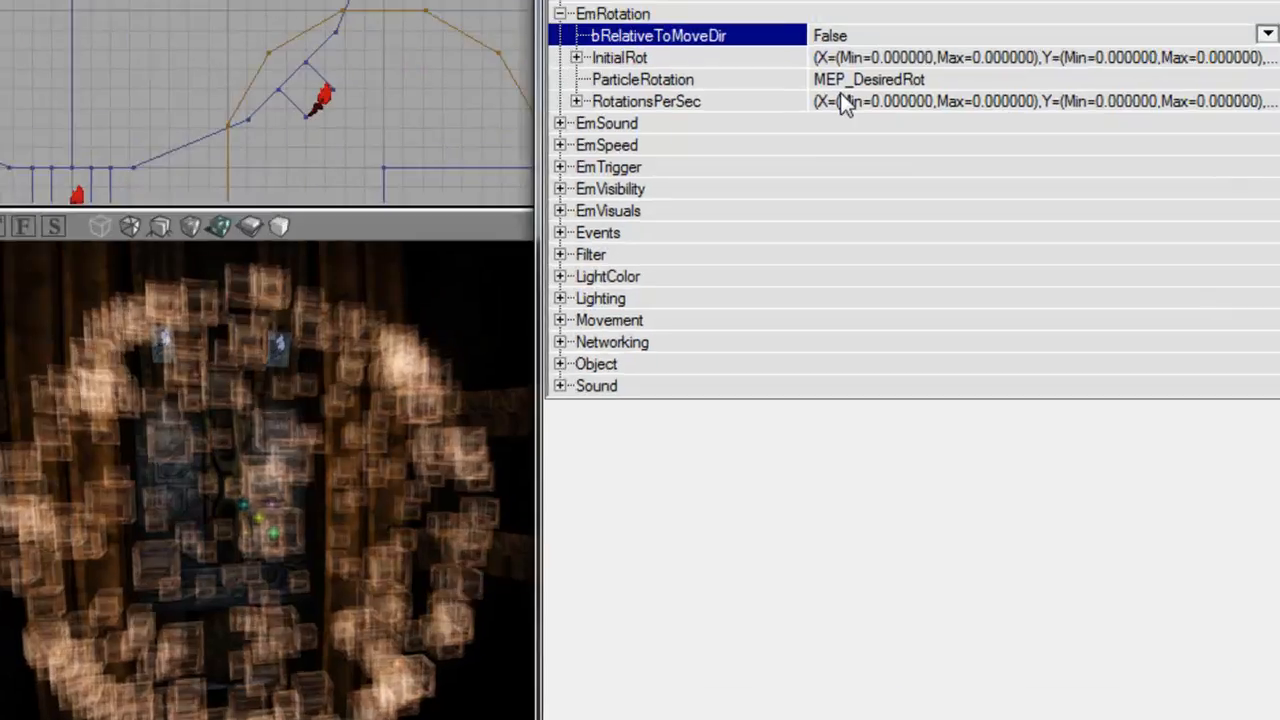
key("Return")
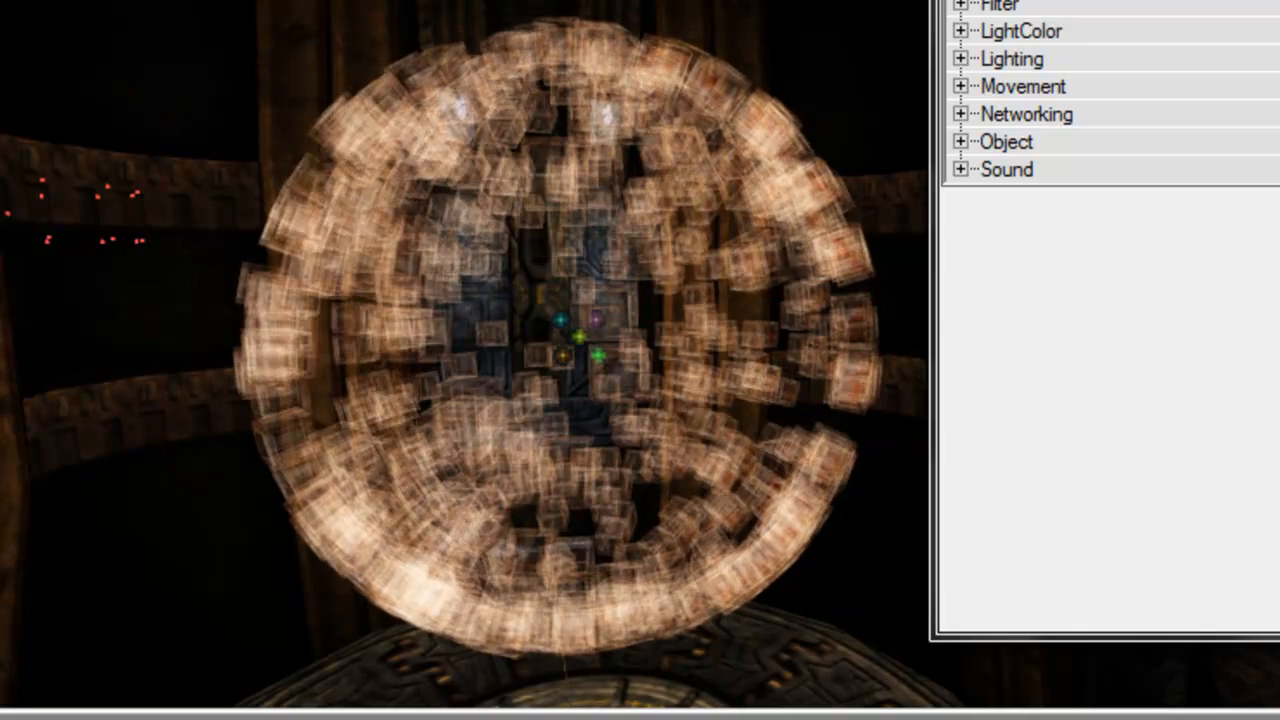
Examine from near and far how the particles are oriented relative to their movement direction.
left_click_drag(749, 297, 695, 145)
middle_click_drag(695, 145, 650, 137)
left_click_drag(638, 352, 636, 330)
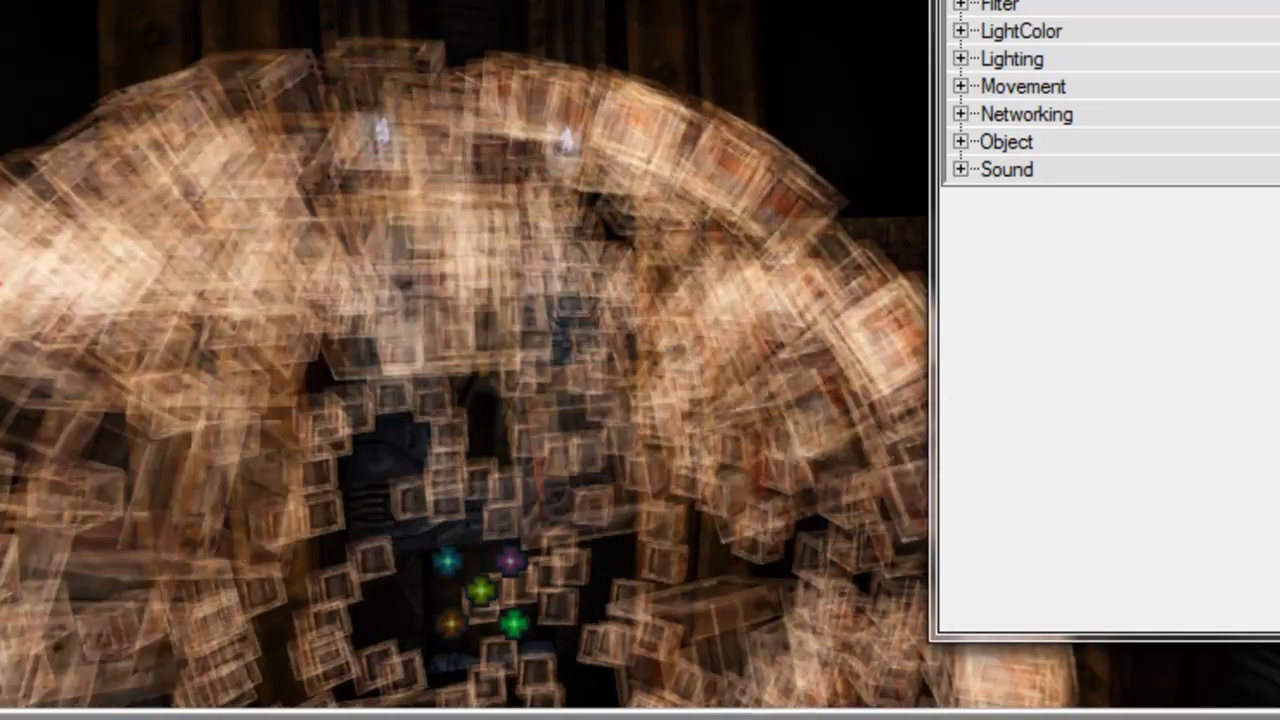
middle_click_drag(464, 248, 640, 232)
left_click_drag(640, 232, 643, 335)
middle_click_drag(643, 335, 591, 250)
left_click_drag(591, 250, 591, 277)
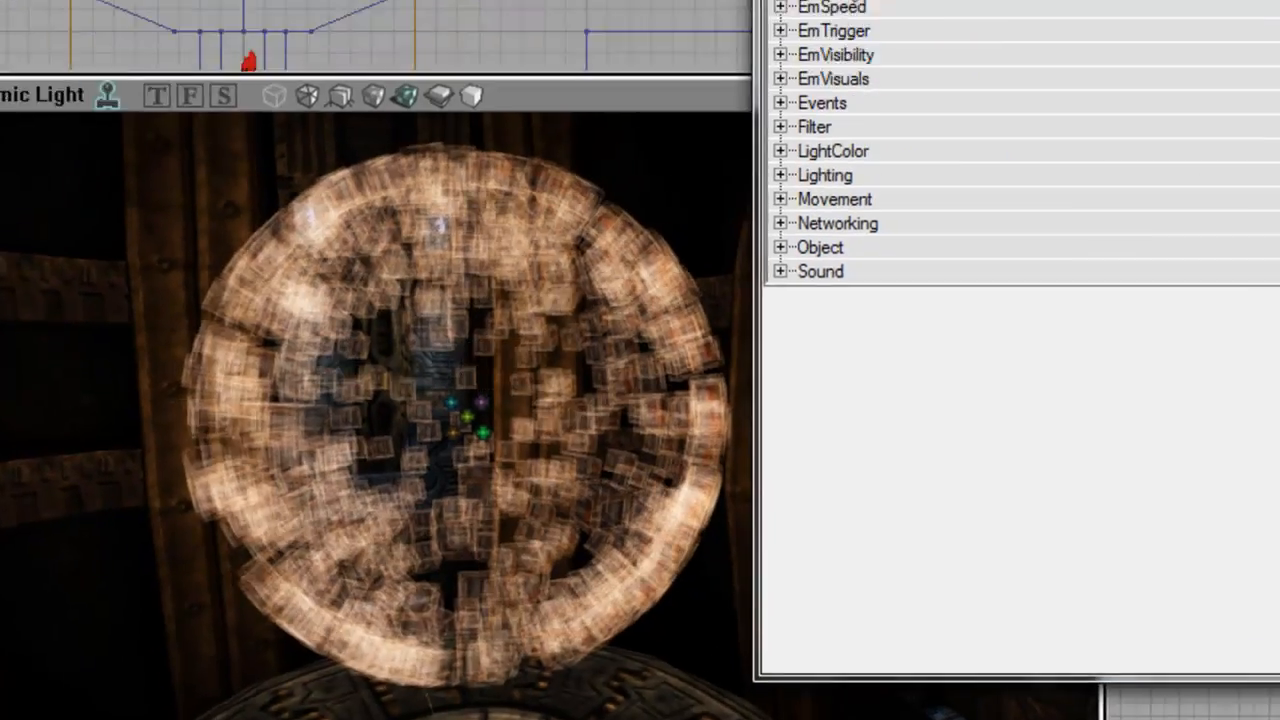
Collapse EmRotation and review the properties in the EmVisuals category, collapsing that category again.
double_click(690, 28)
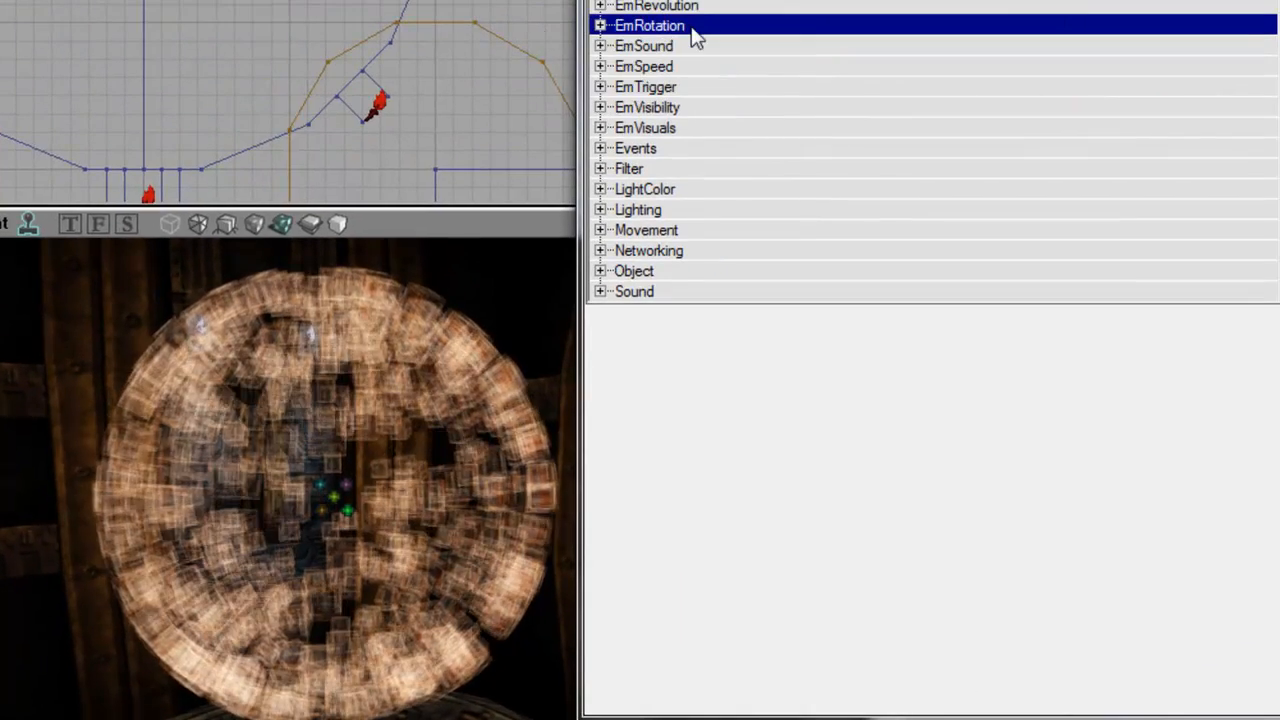
double_click(697, 128)
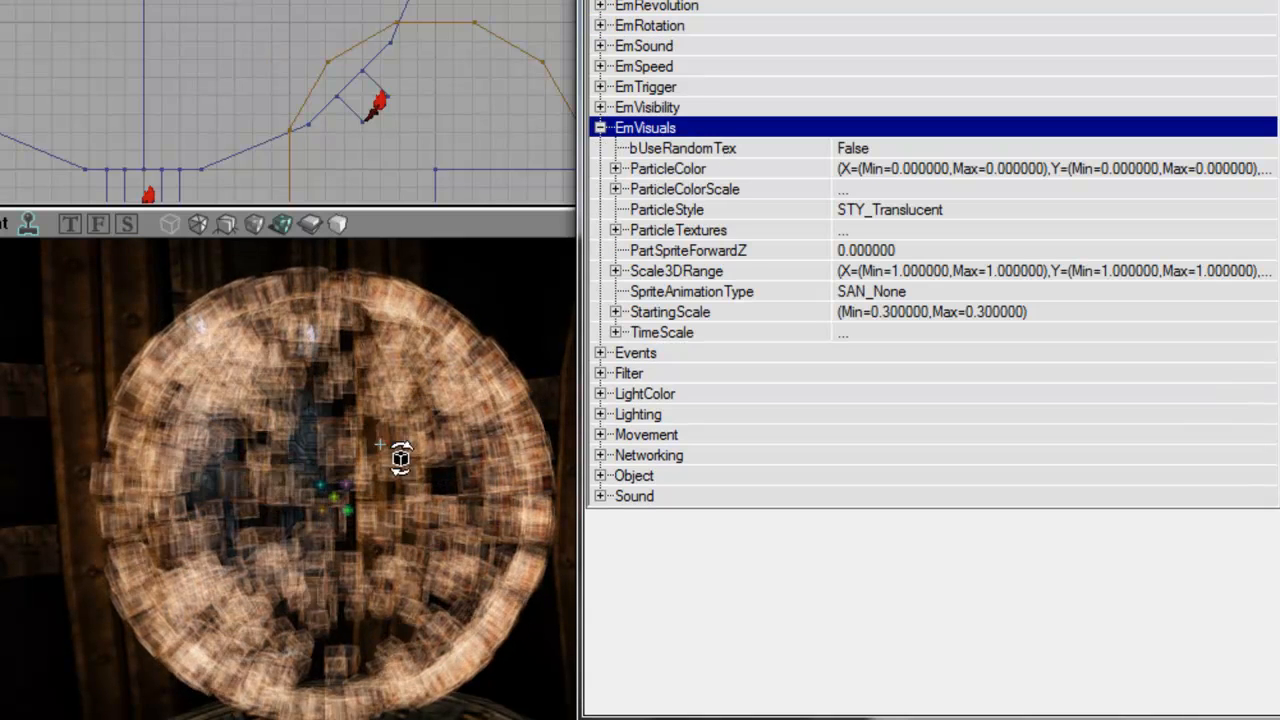
left_click_drag(400, 457, 410, 432)
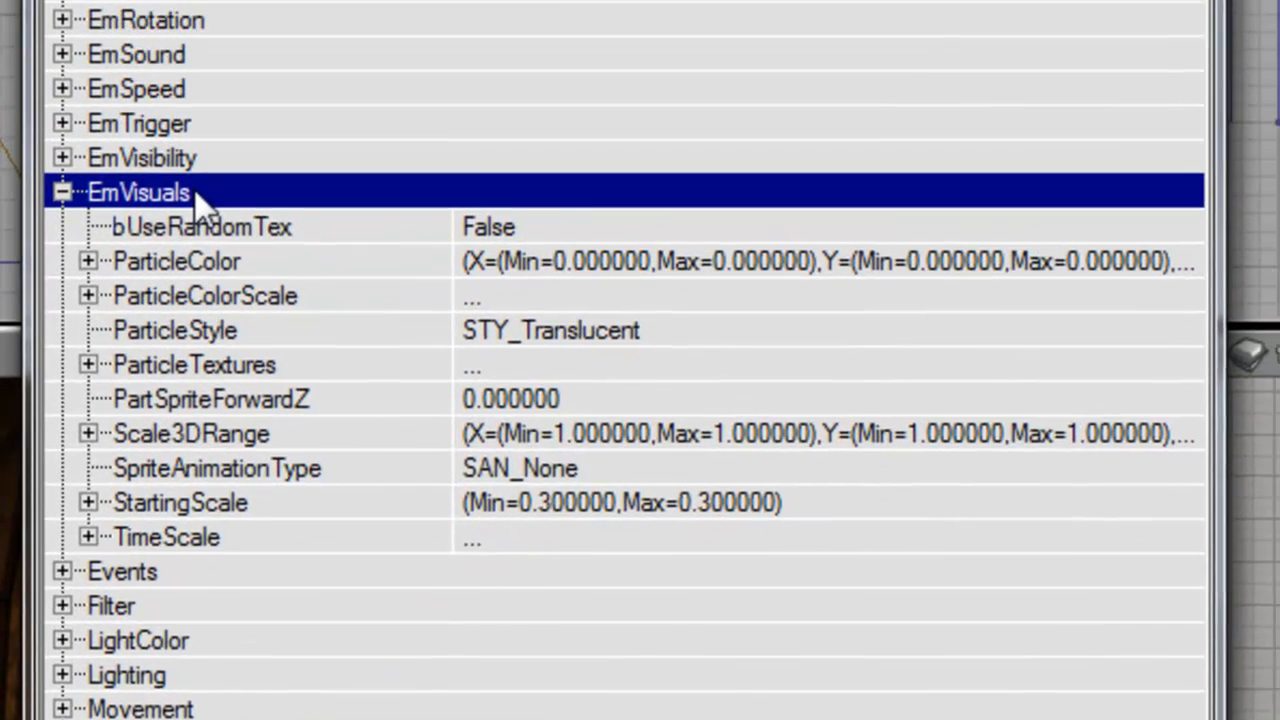
double_click(195, 152)
Expand EmMesh, open the mesh browser for ParticleMesh and switch it to the UnrealShare package.
double_click(185, 252)
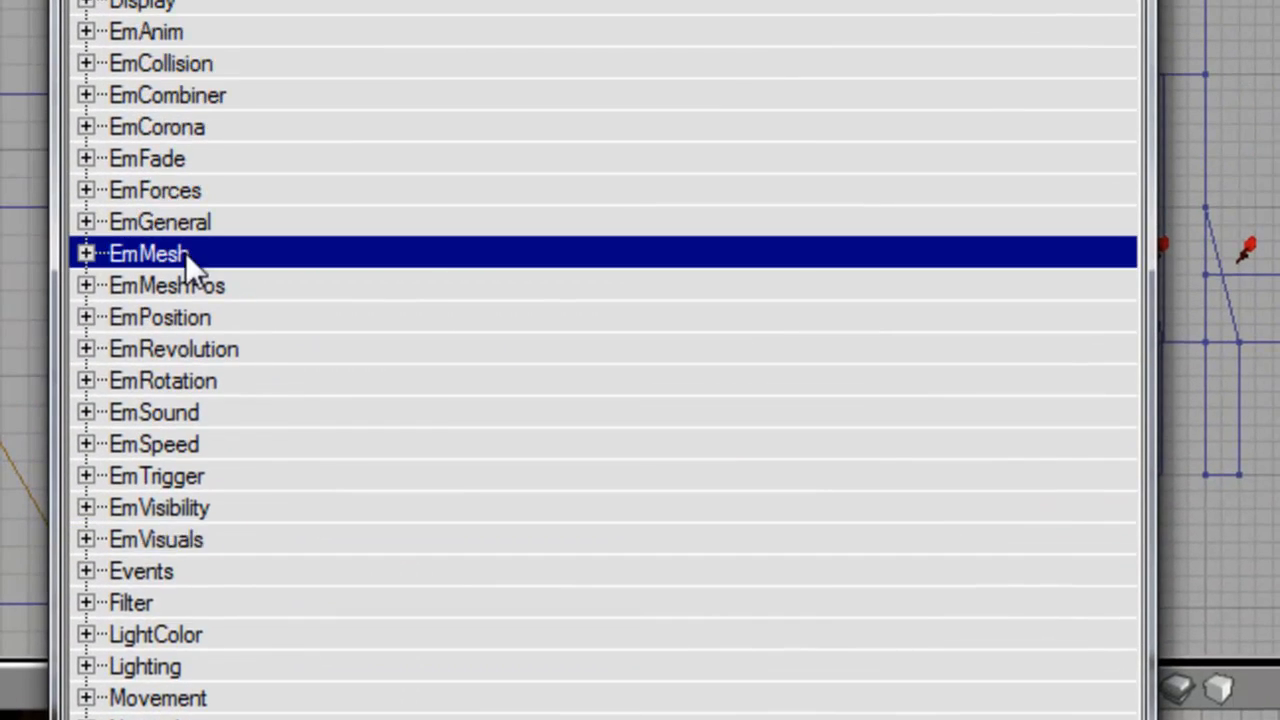
left_click(213, 381)
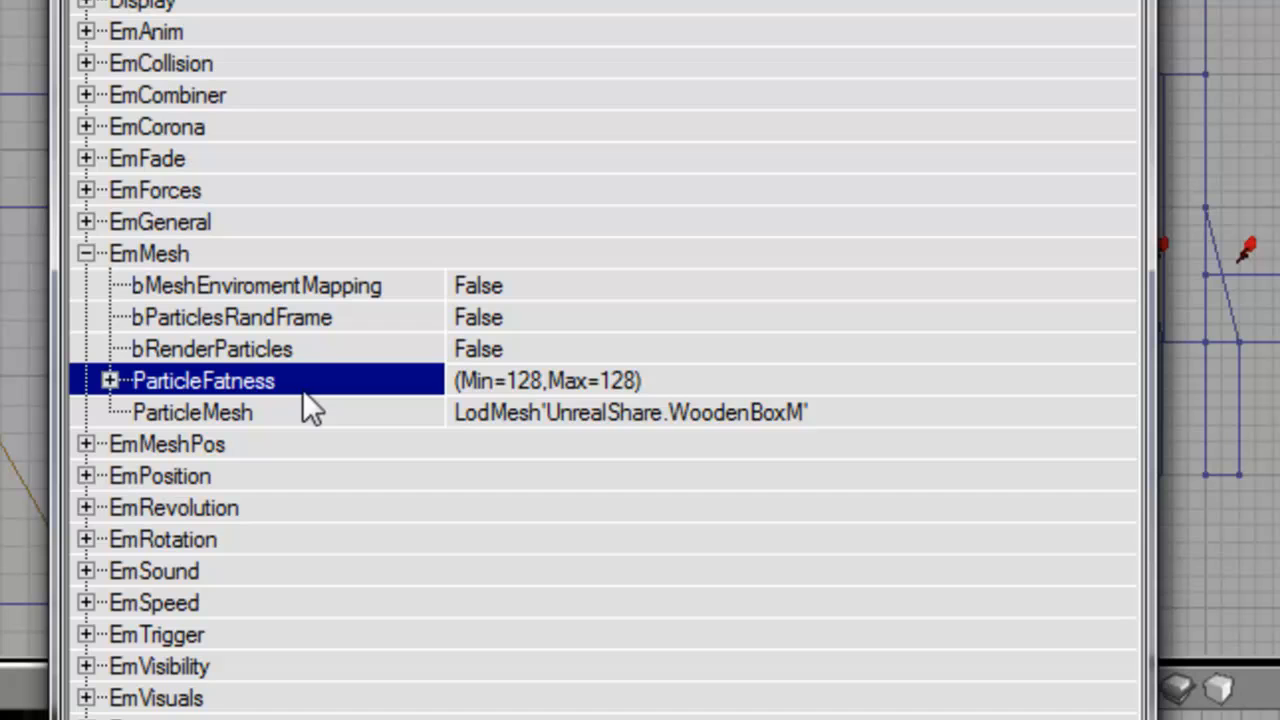
left_click(138, 412)
left_click(1132, 412)
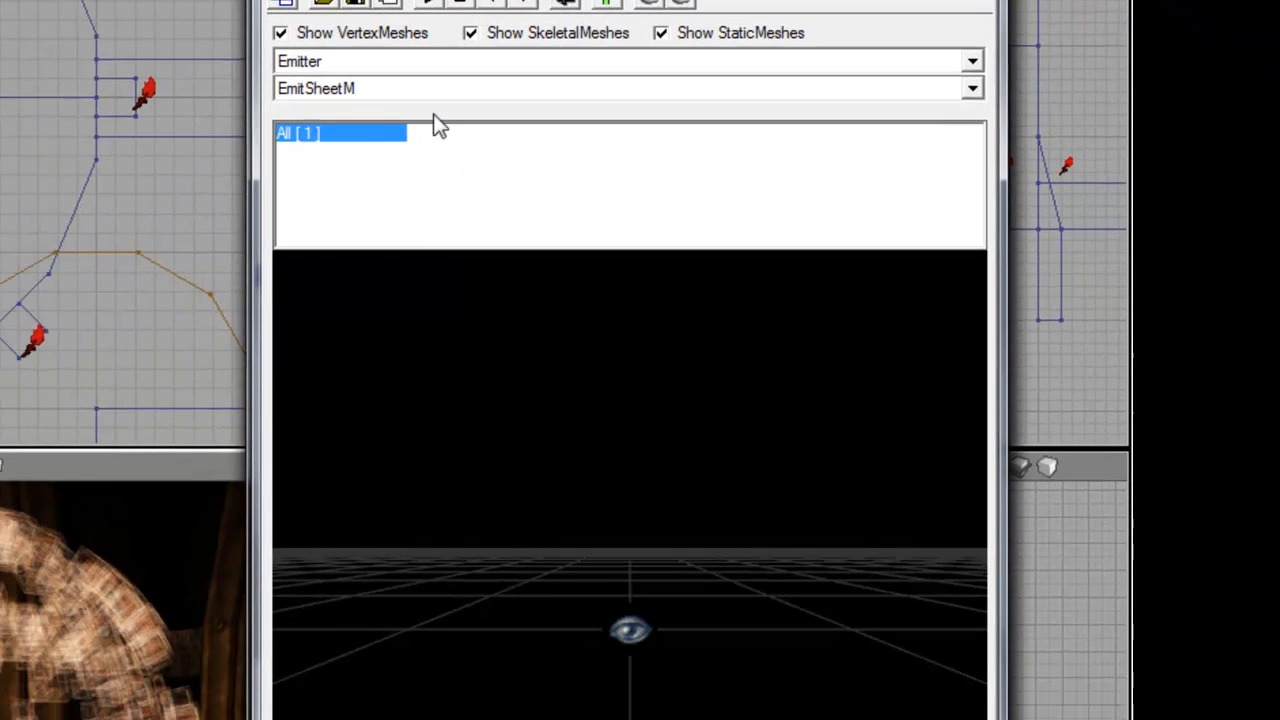
left_click(372, 62)
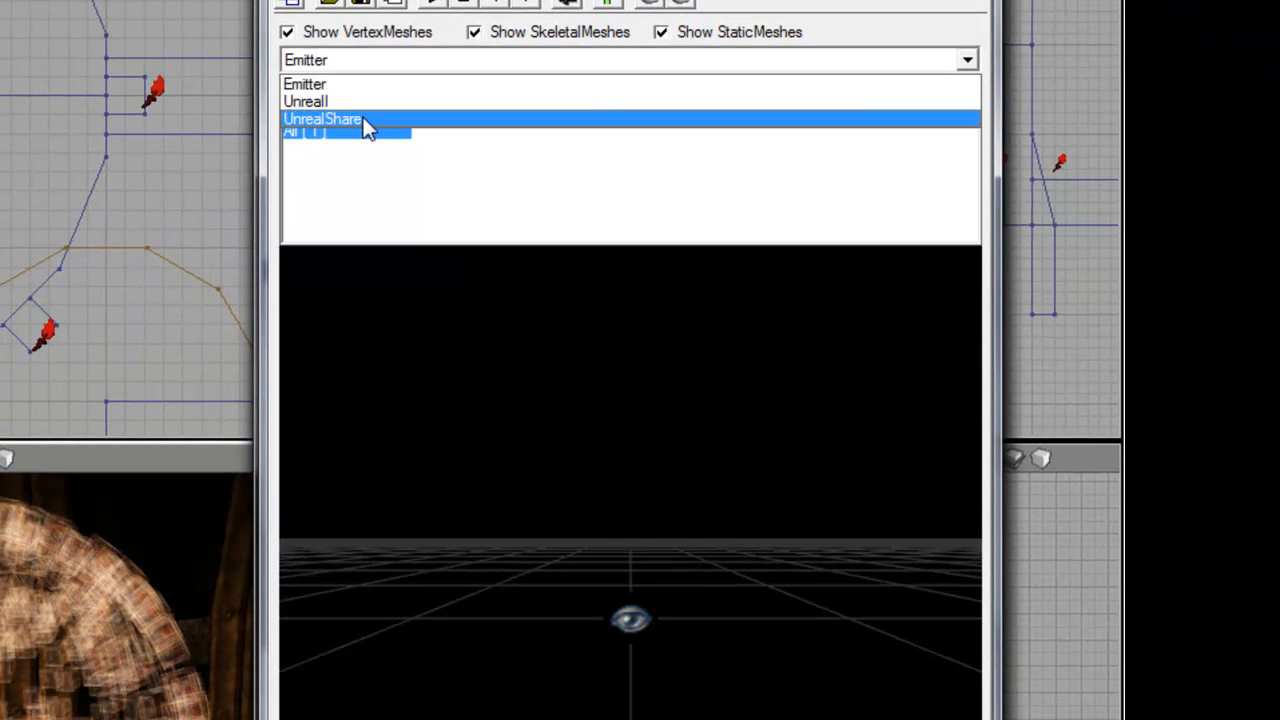
left_click(366, 120)
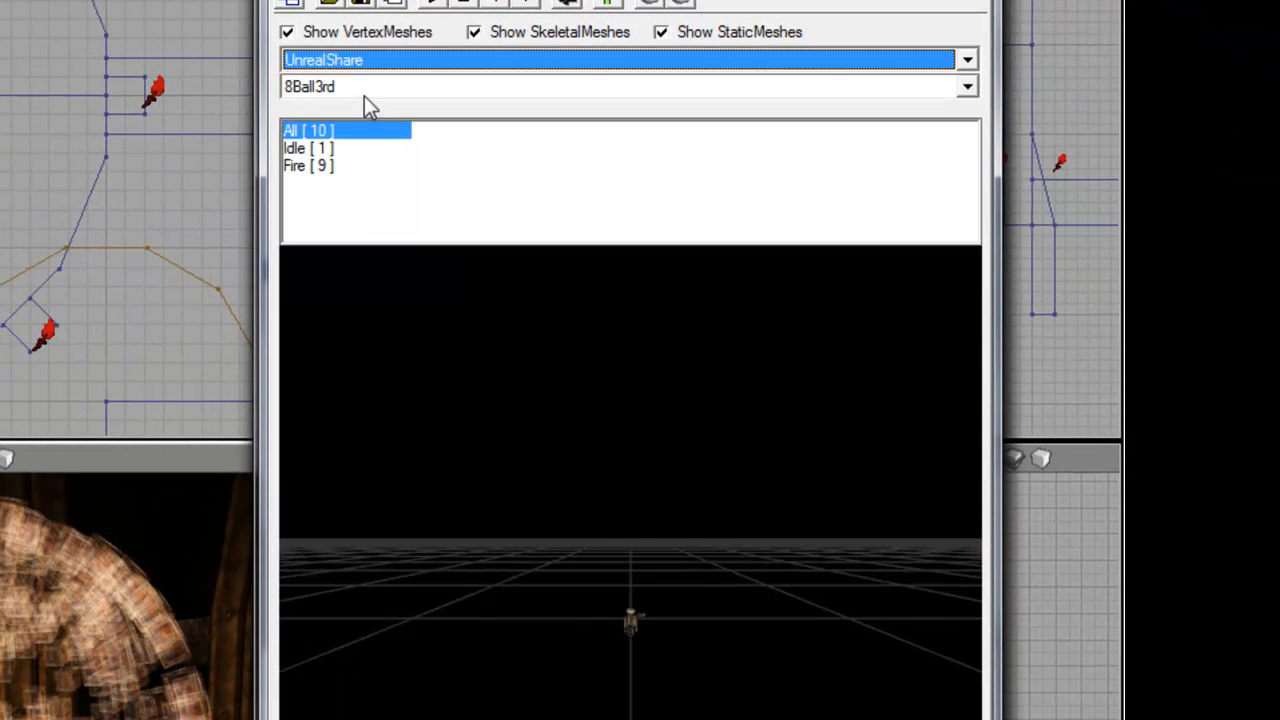
Choose a different mesh in the browser, assign it to ParticleMesh and view the resulting particles.
left_click(371, 88)
left_click(352, 158)
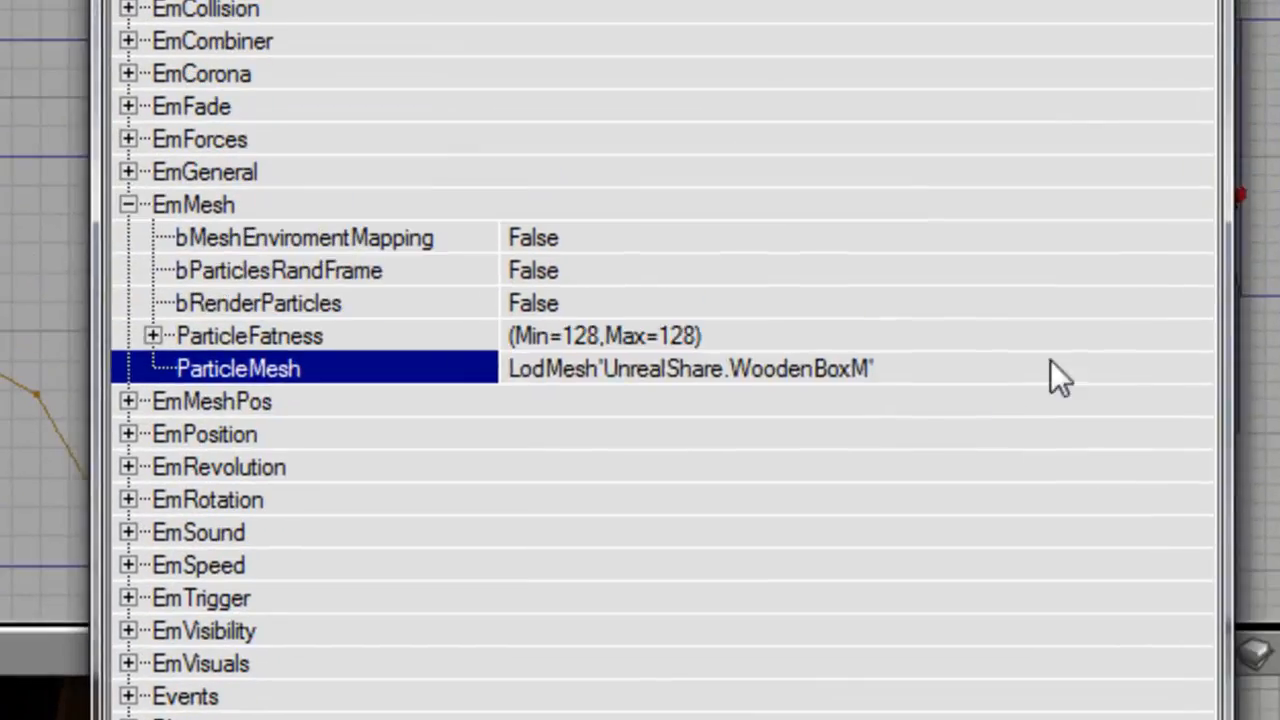
left_click(1050, 361)
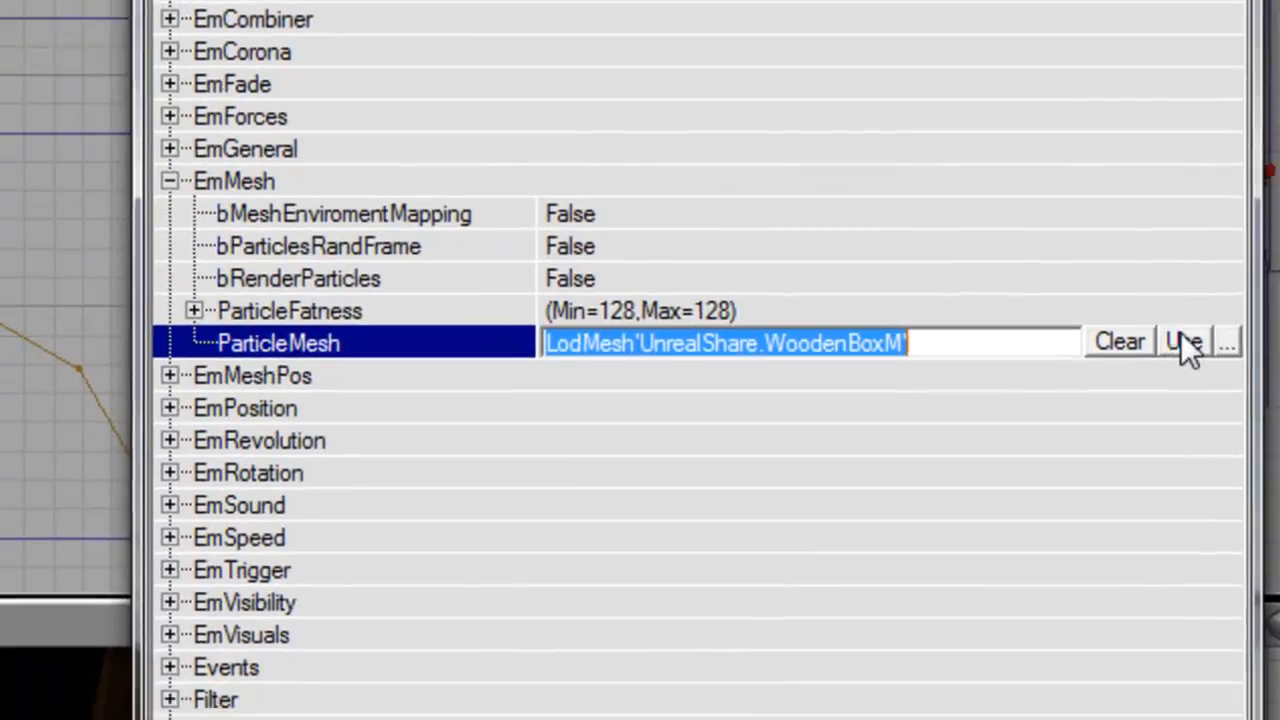
left_click(1183, 338)
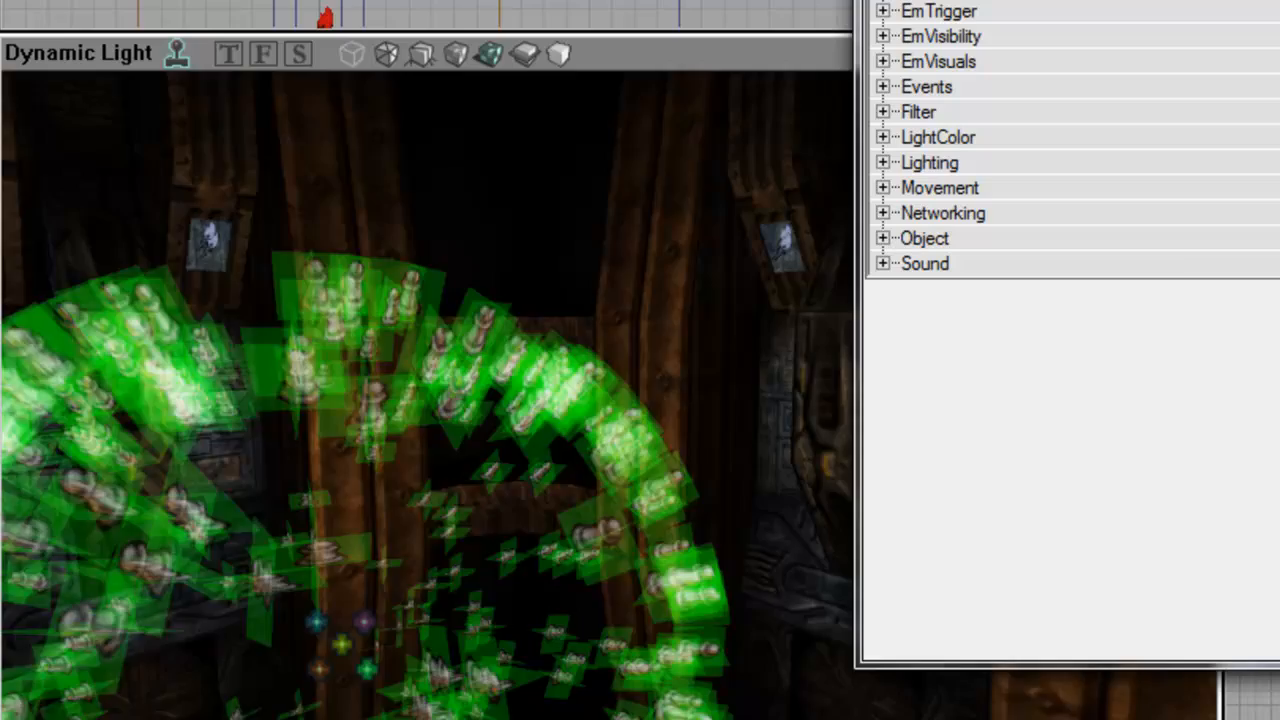
left_click_drag(427, 395, 395, 505)
Collapse EmMesh, expand EmVisuals and its ParticleTextures list, and go over slots [0] through [15].
left_click(300, 2)
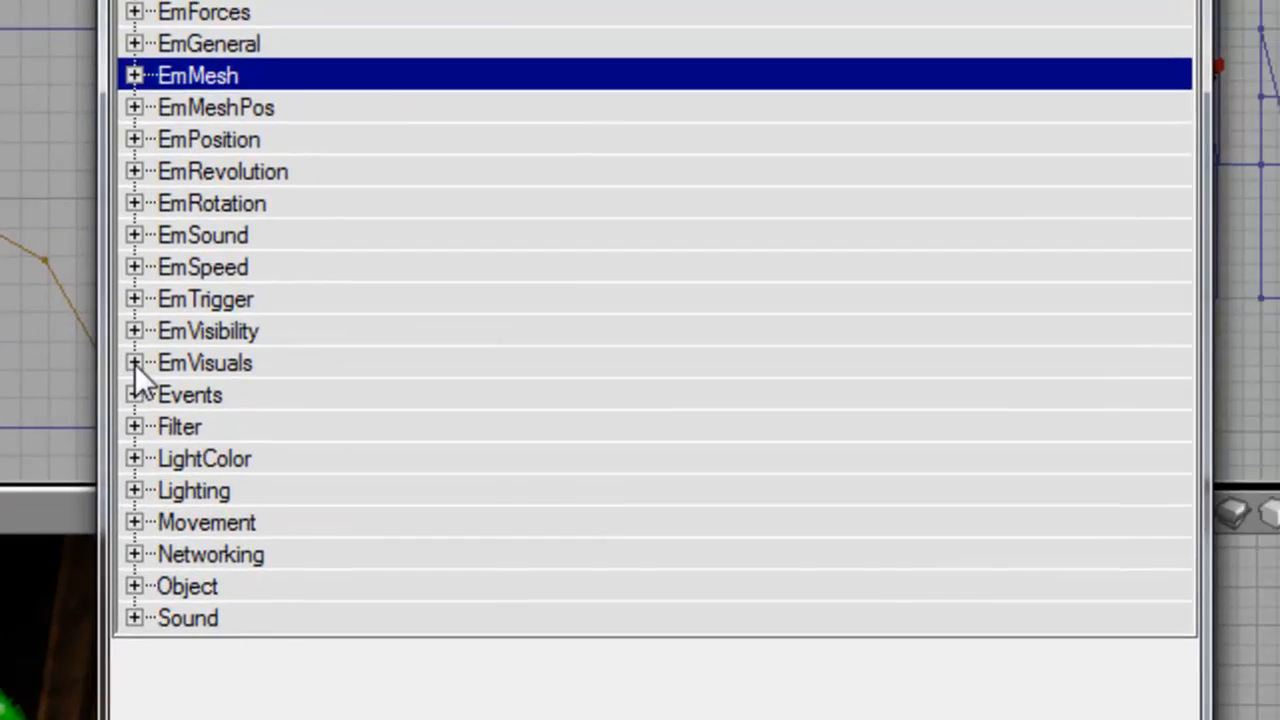
left_click(300, 268)
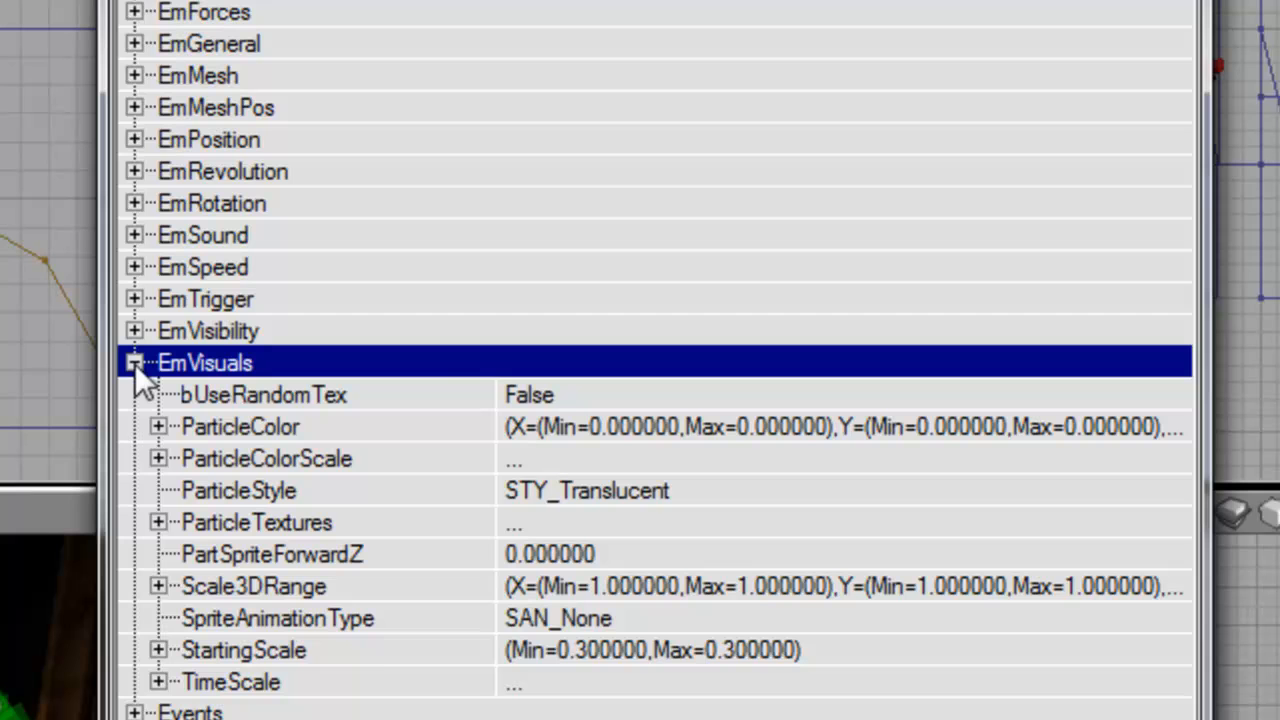
left_click(158, 522)
left_click(500, 553)
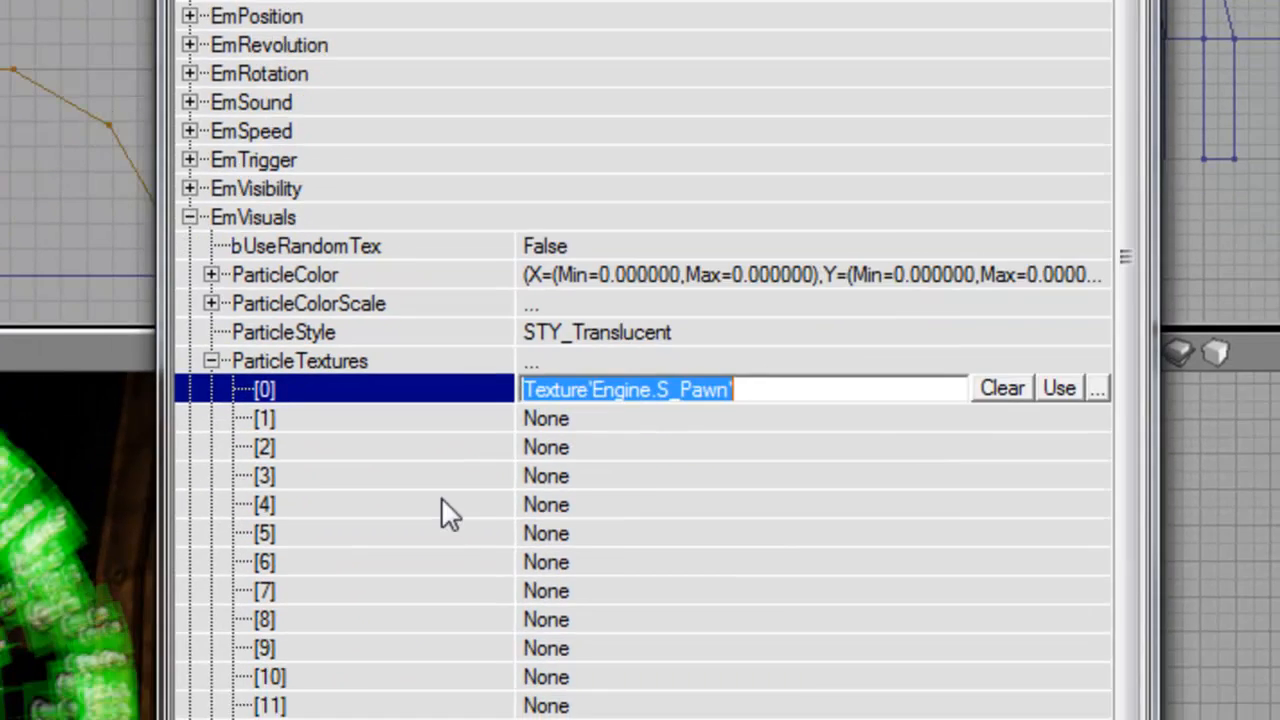
left_click(349, 719)
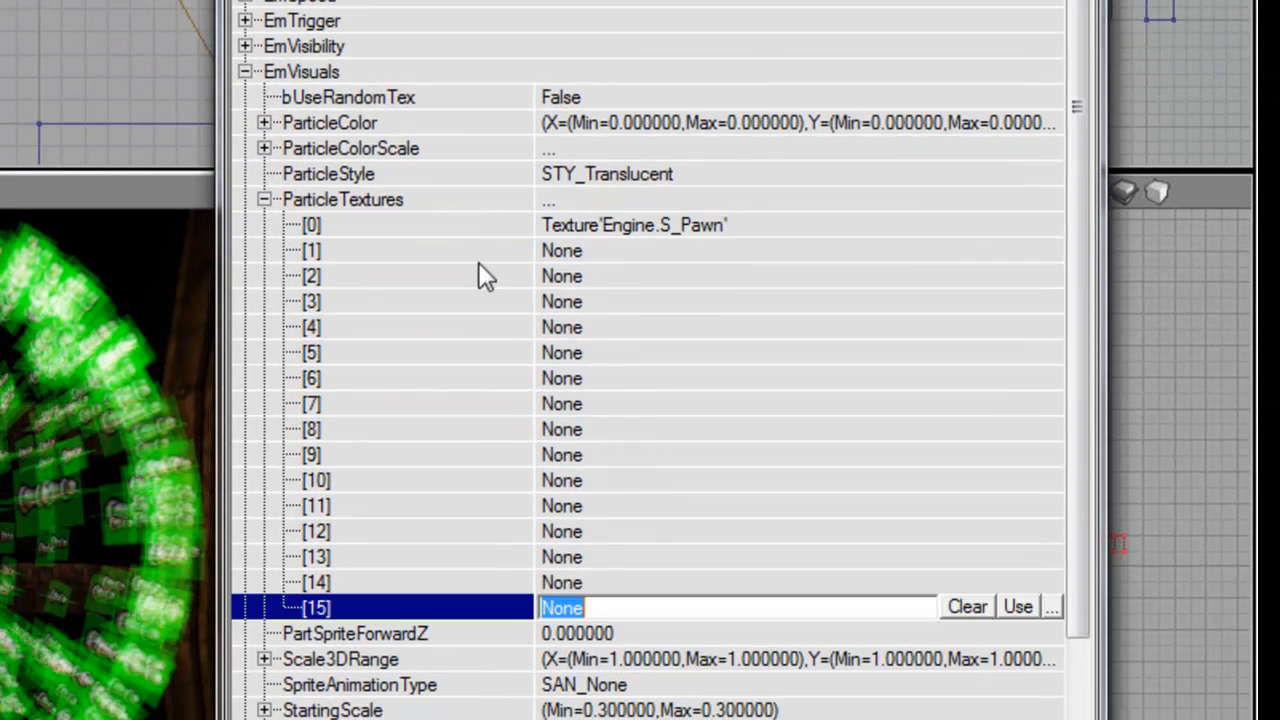
left_click(484, 226)
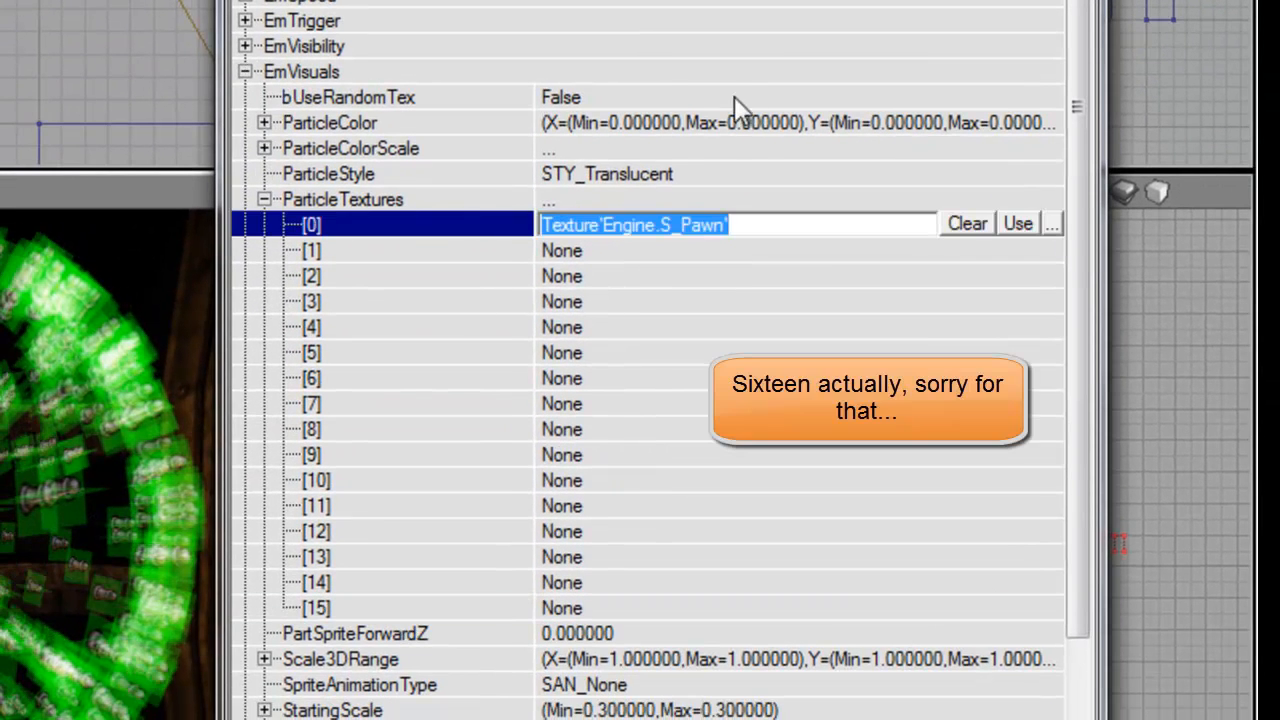
Set bUseRandomTex to True and open the UnrealShare textures in the texture browser for ParticleTextures slot [0].
left_click(466, 99)
double_click(466, 99)
left_click(921, 226)
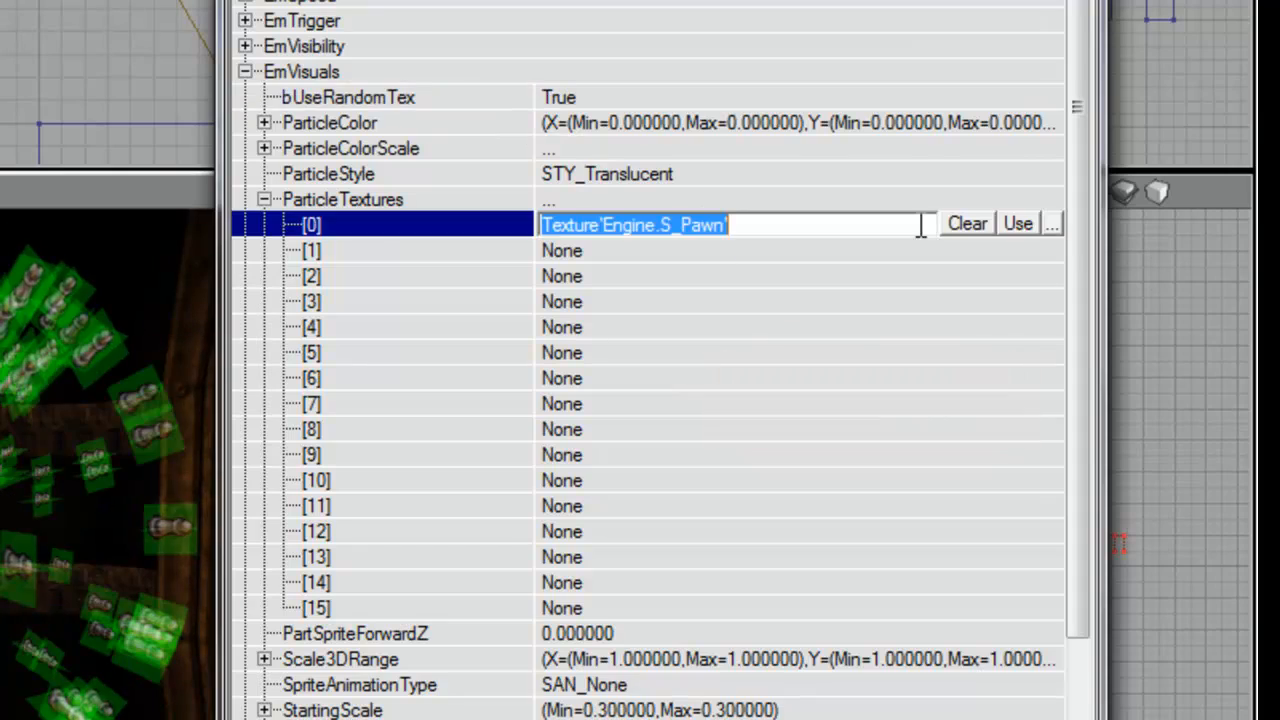
left_click(1051, 224)
left_click(660, 140)
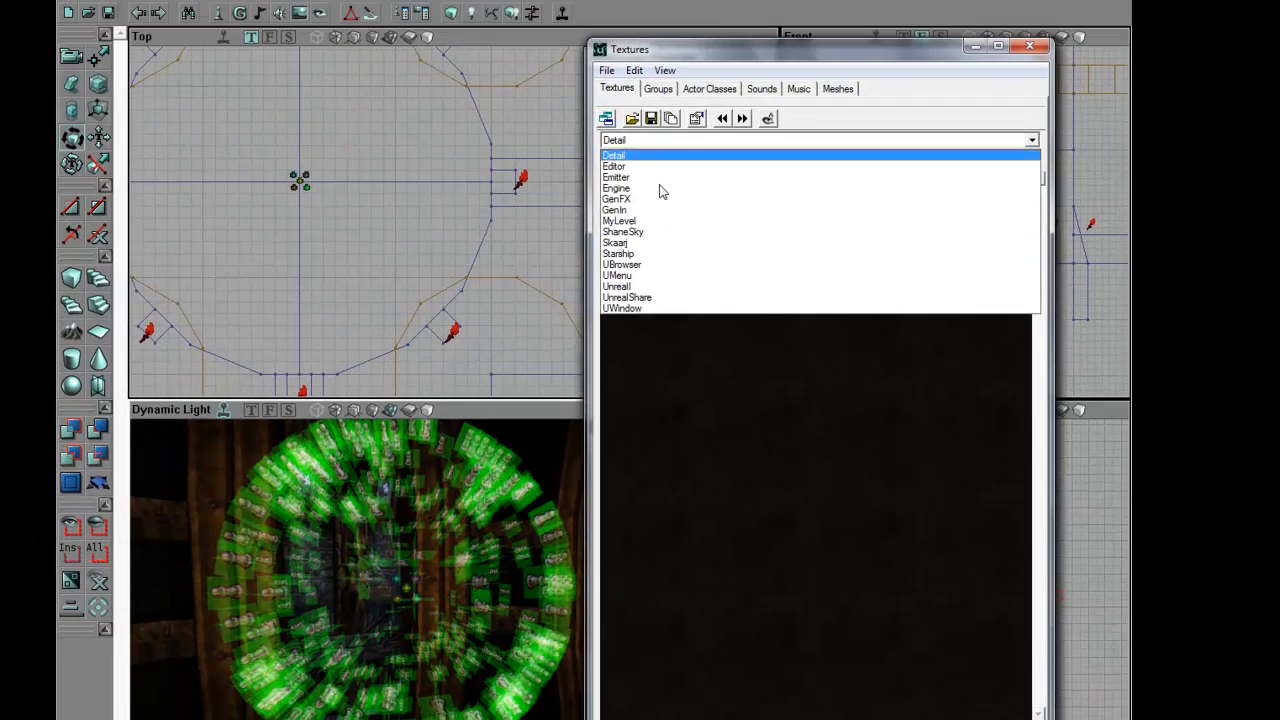
left_click(672, 298)
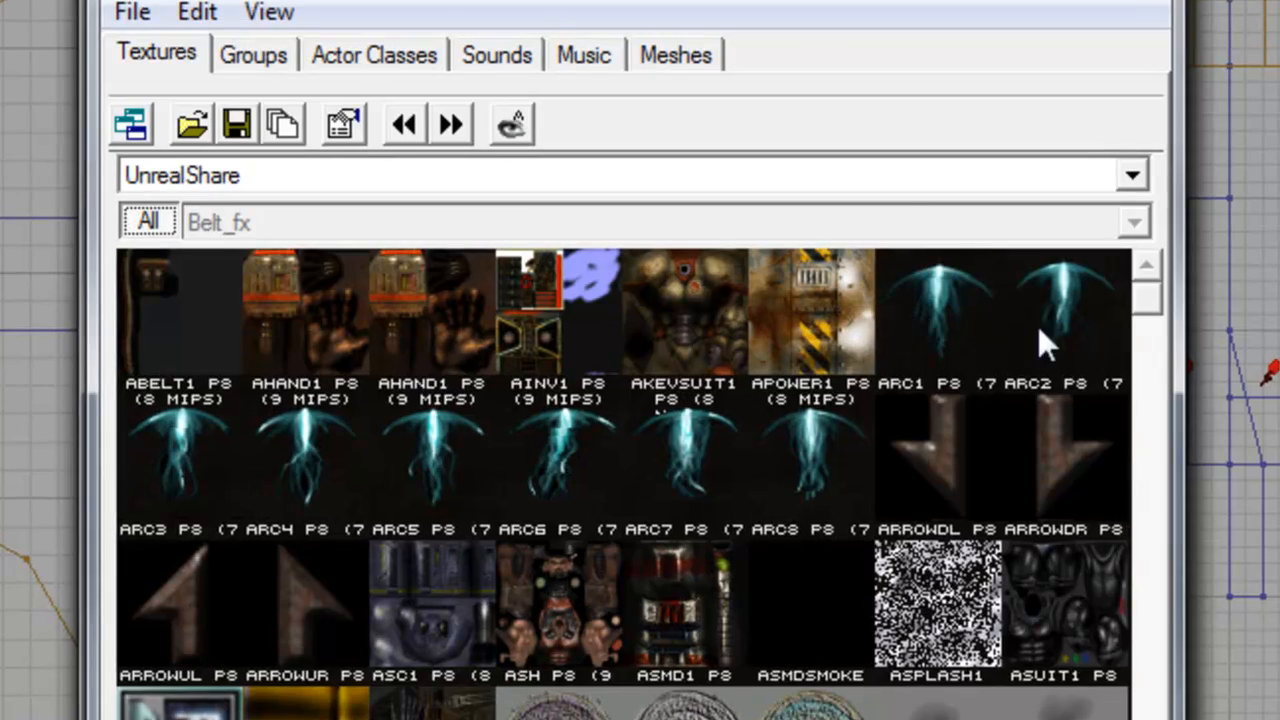
Assign the Arc1 texture to ParticleTextures slot [0] and return to the texture browser.
left_click(940, 315)
left_click(900, 451)
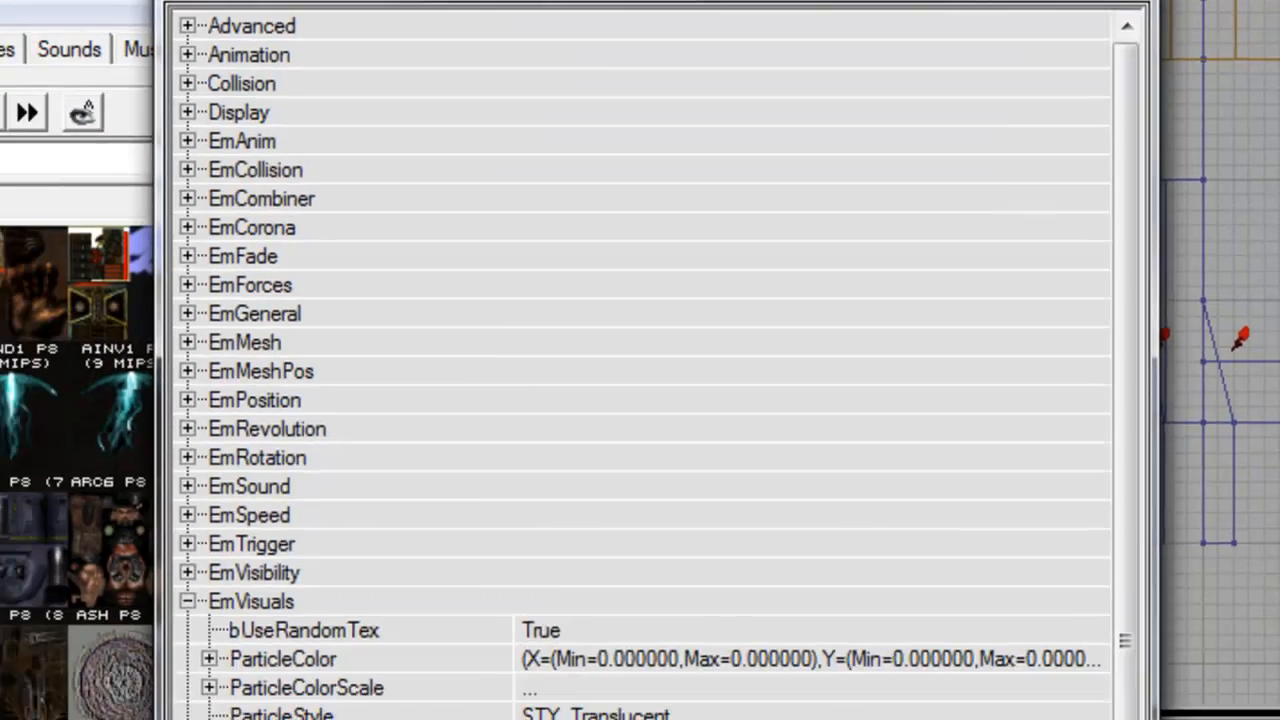
left_click(1006, 451)
left_click(434, 8)
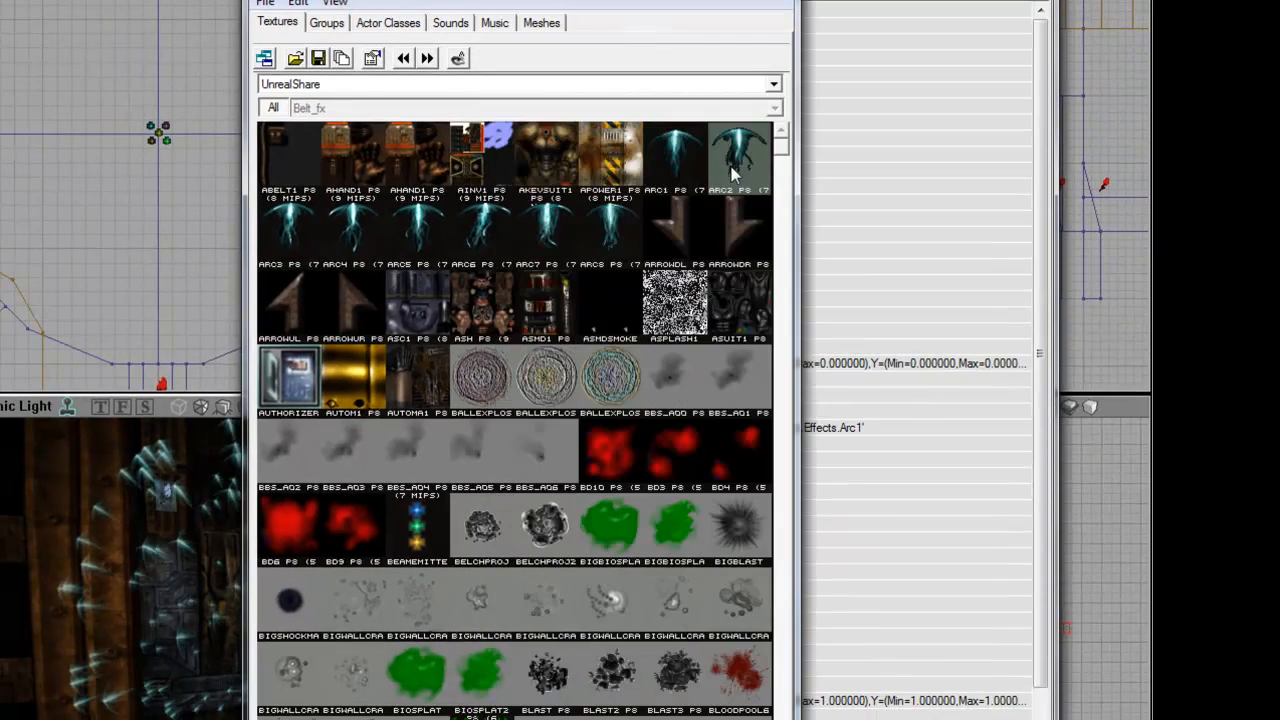
Place the texture browser beside the properties and fill further ParticleTextures slots with arc textures, using Arc2 for [1] and Arc3 for [2].
left_click_drag(659, 1, 316, 0)
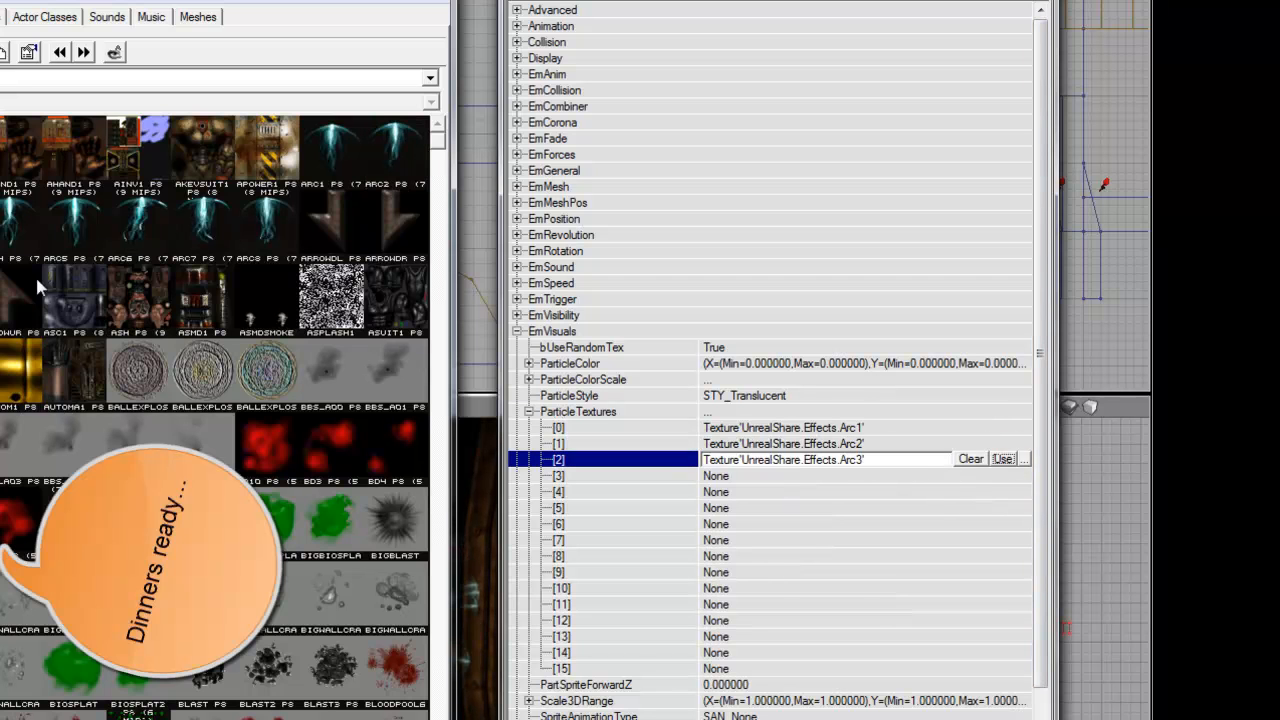
left_click(950, 475)
left_click(80, 238)
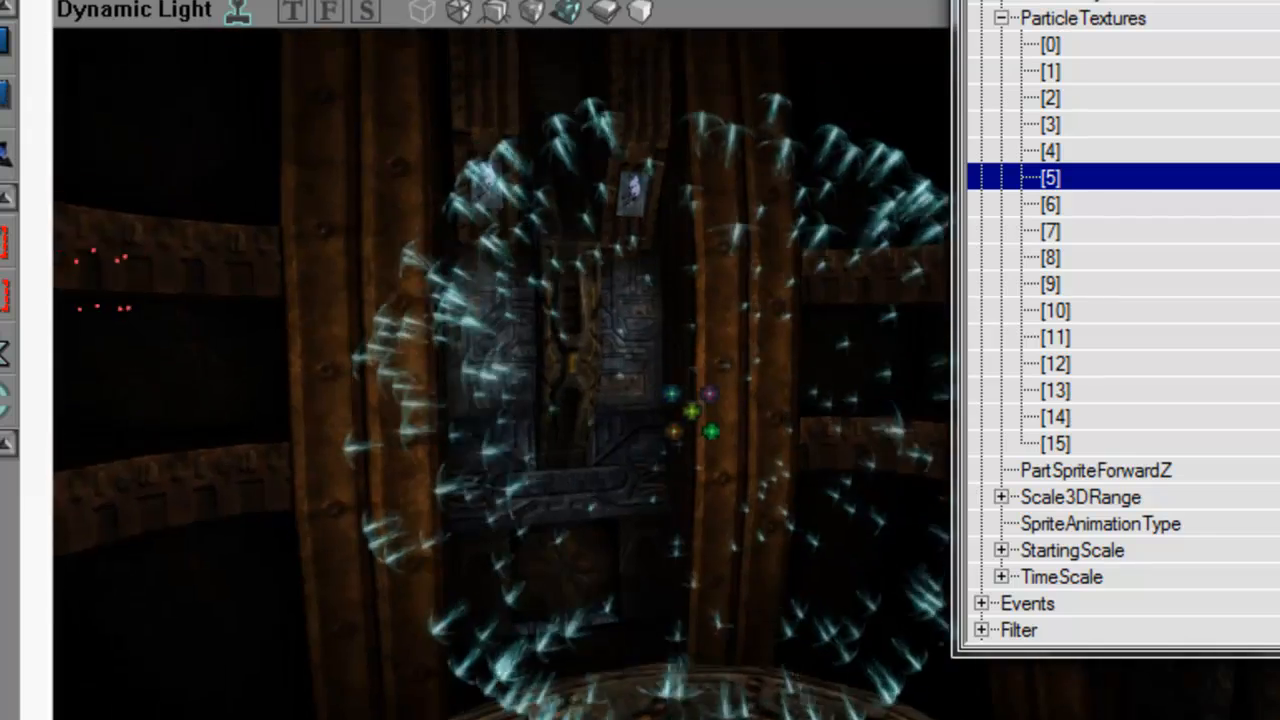
Expand SphereCylVelocity under EmSpeed, set its Max to 0.5 and collapse the EmSpeed category.
left_click_drag(500, 370, 630, 350)
left_click(626, 385)
left_click(1150, 2)
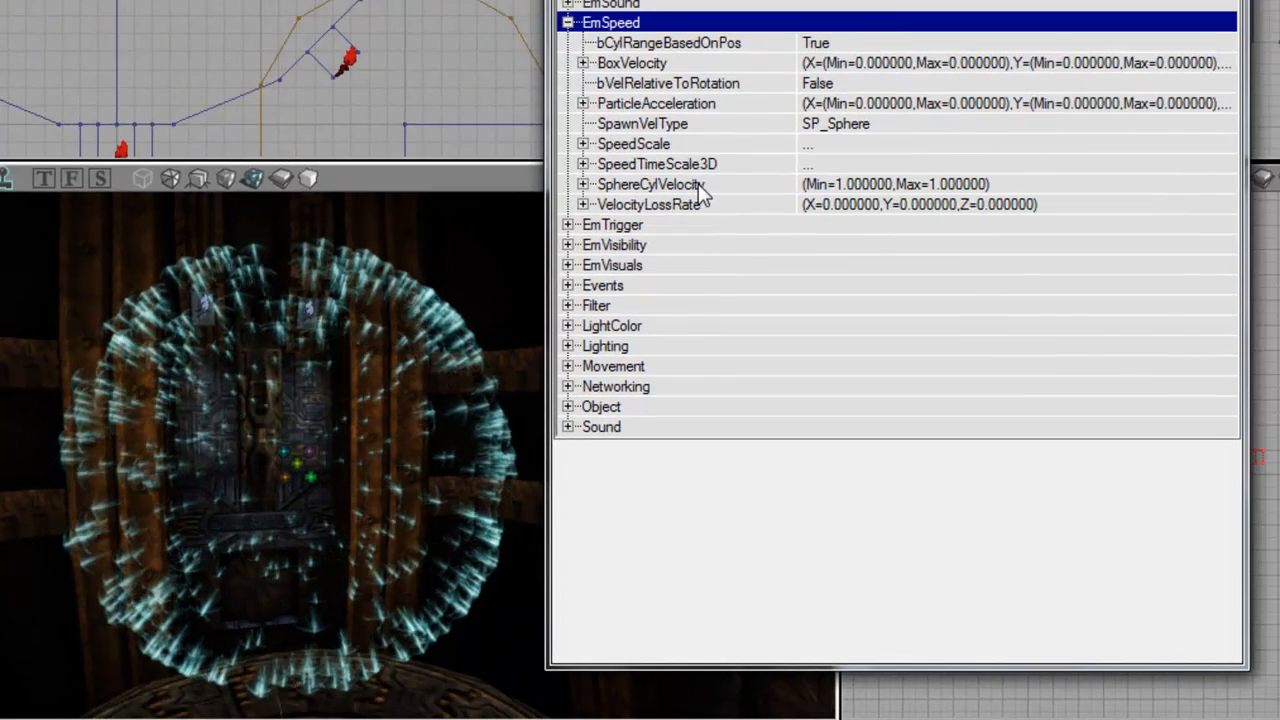
double_click(700, 186)
left_click(750, 206)
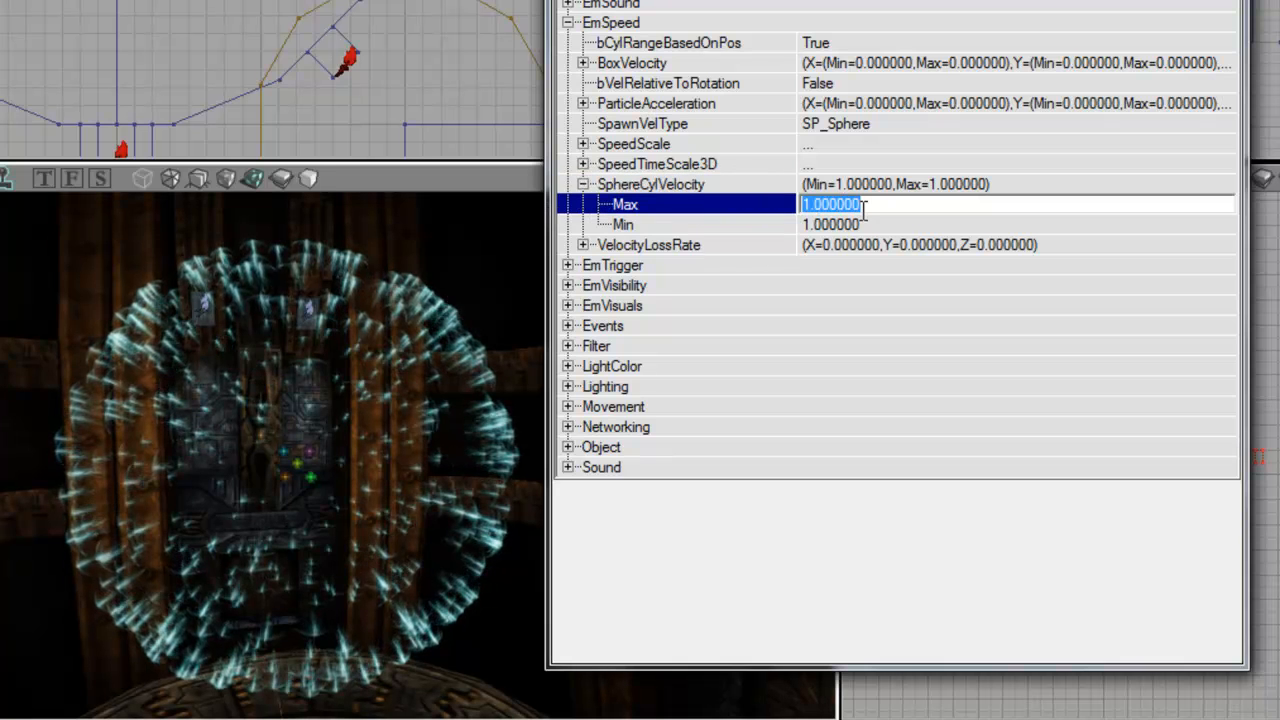
type("0.5")
key("Return")
left_click(866, 222)
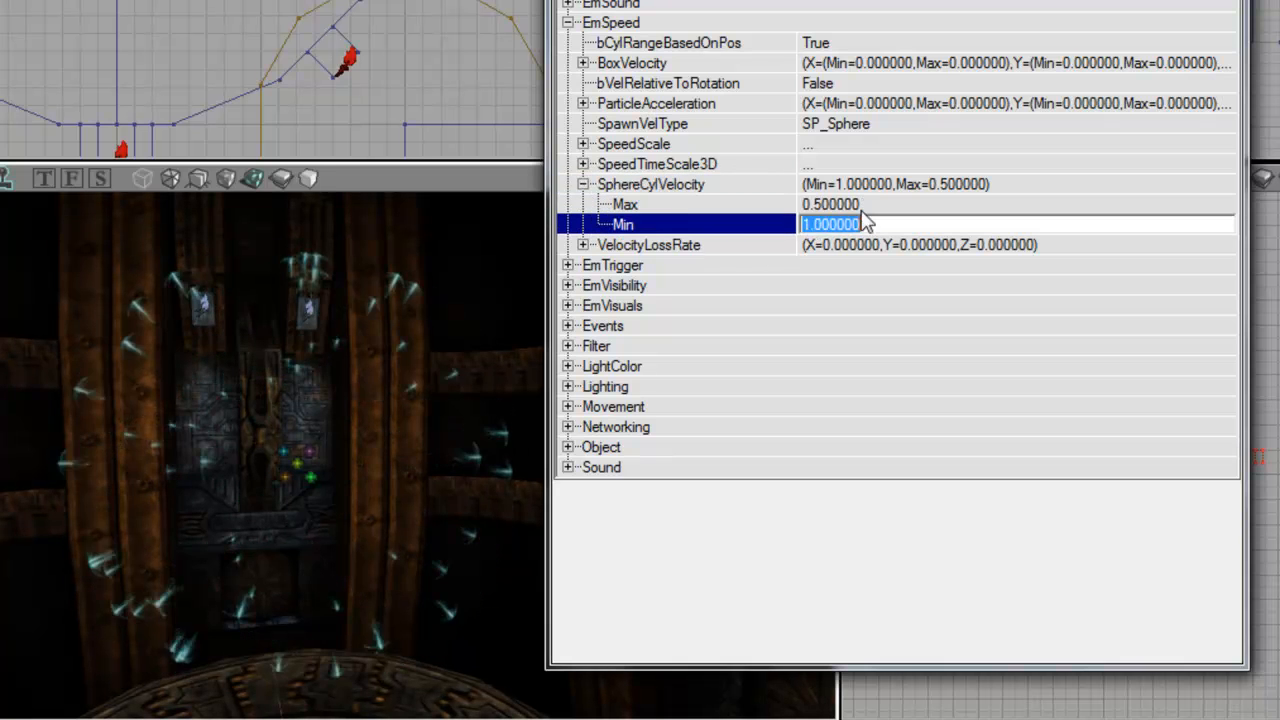
double_click(700, 186)
double_click(665, 28)
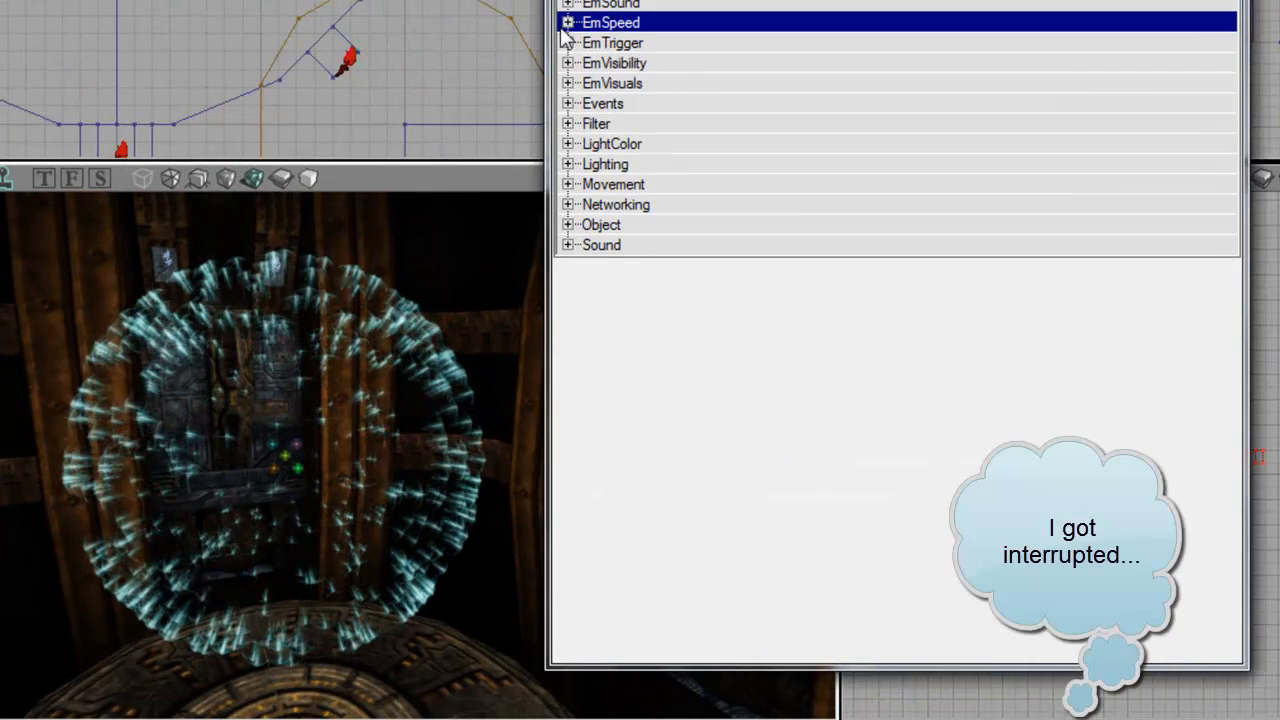
Expand StartingScale under EmVisuals and set both its Max and Min to 1.
left_click_drag(280, 450, 420, 450)
mouse_move(255, 391)
left_mouse_down()
mouse_move(325, 391)
mouse_move(255, 391)
left_mouse_up()
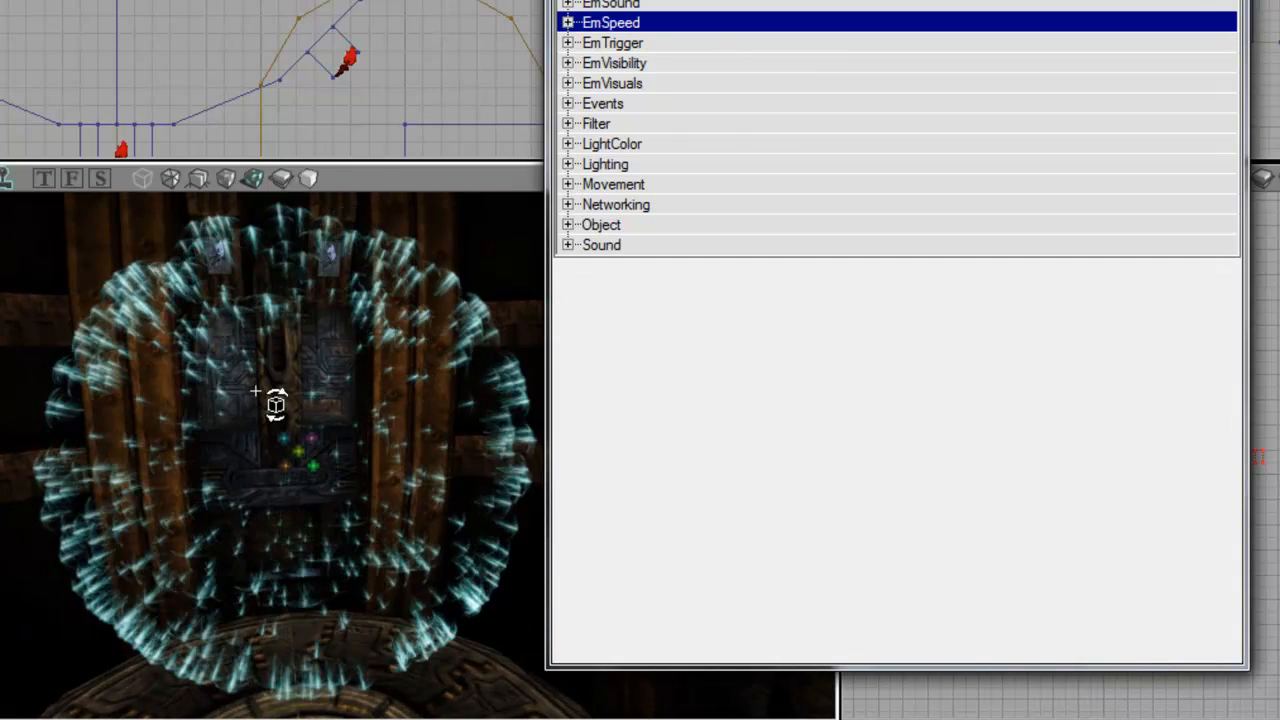
left_click(568, 84)
left_click_drag(850, 0, 908, 80)
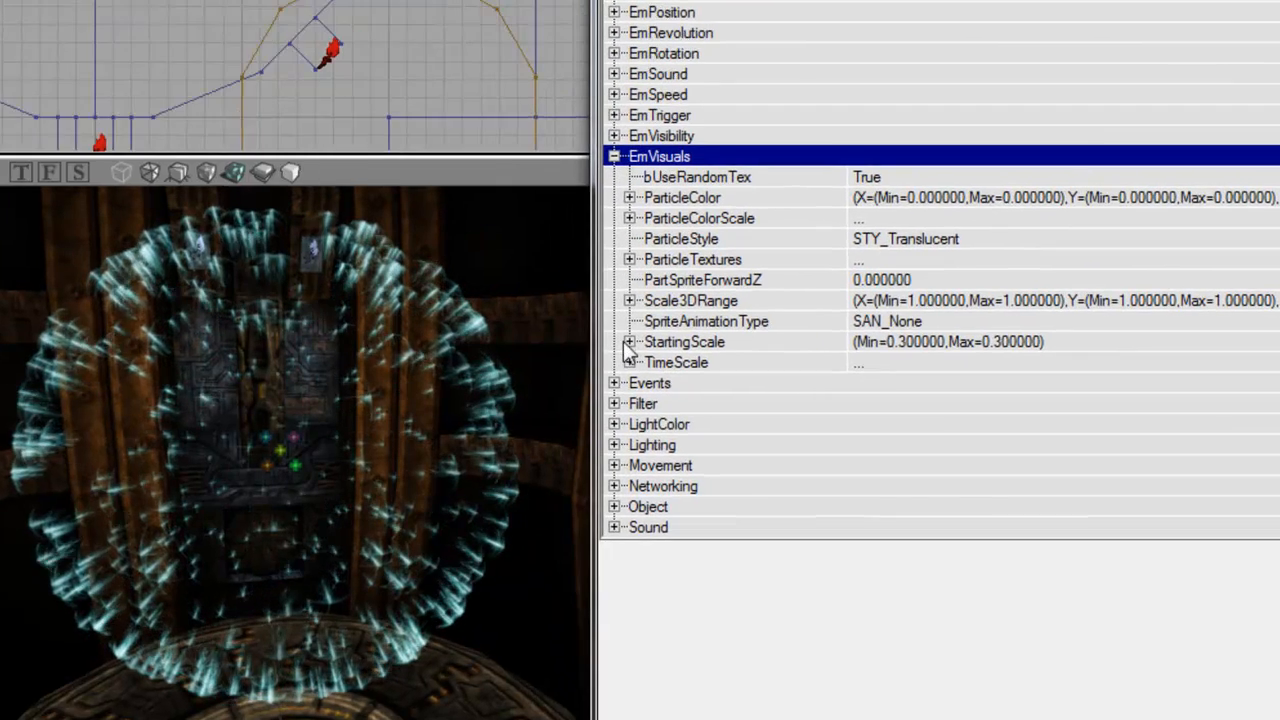
left_click(641, 344)
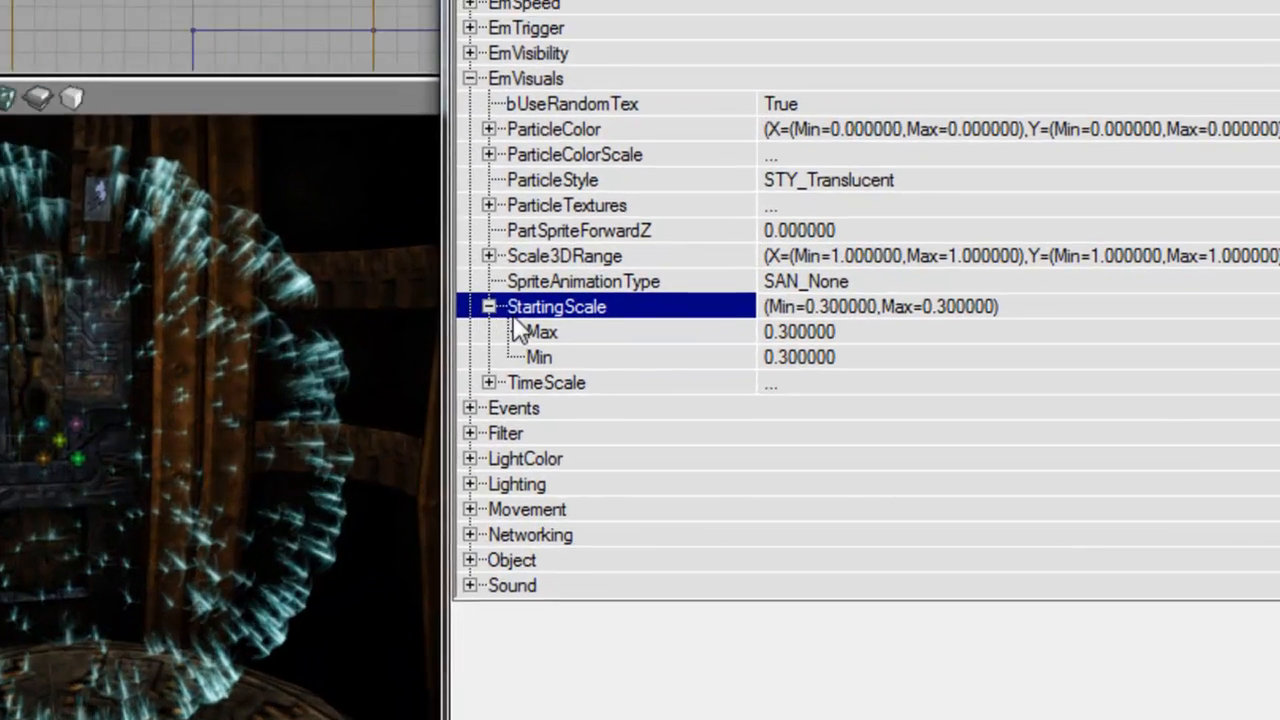
left_click(919, 385)
left_click(906, 364)
left_click(766, 347)
type("1")
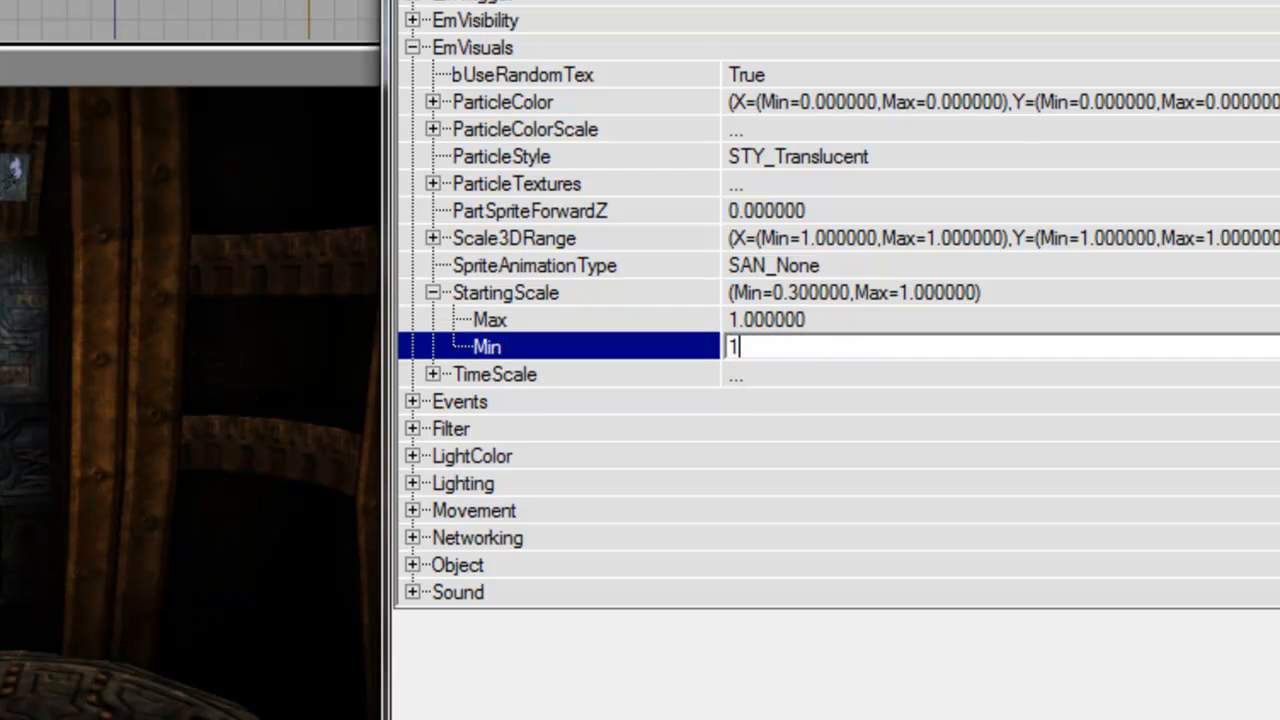
key("Return")
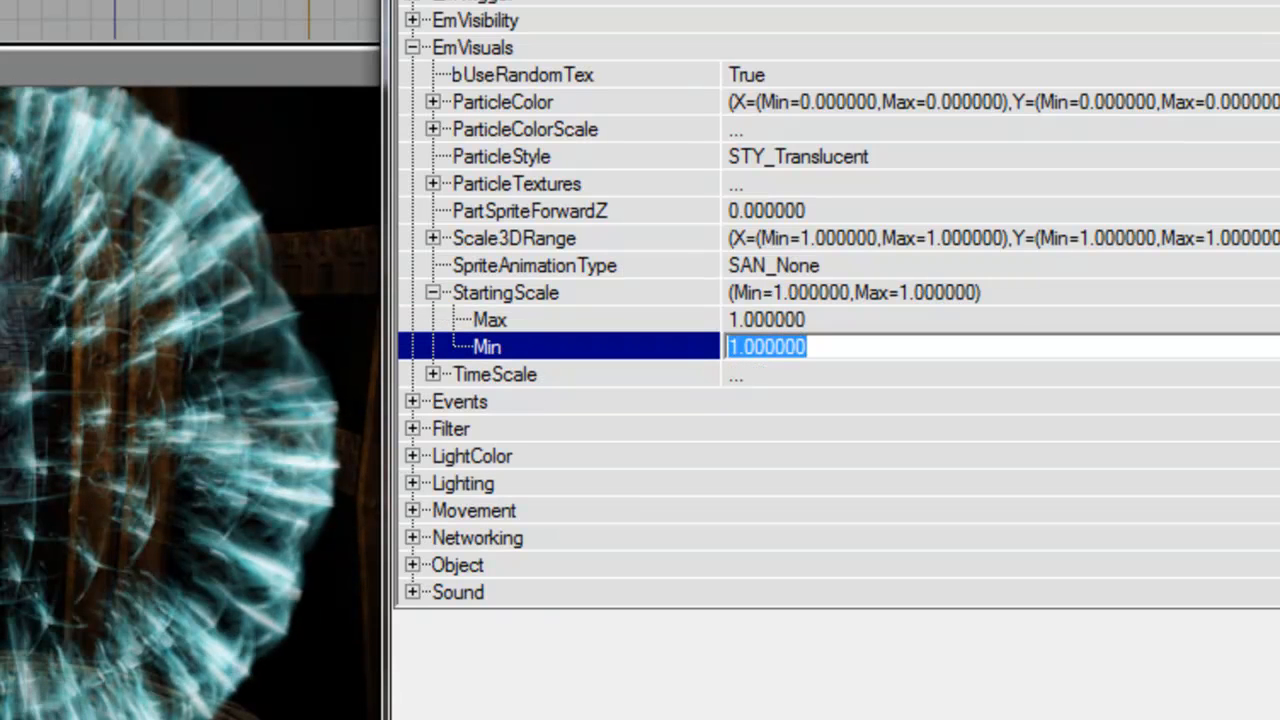
Set the StartingScale Min to 0.5 and collapse the EmVisuals category.
type(".5")
key("Down")
key("Return")
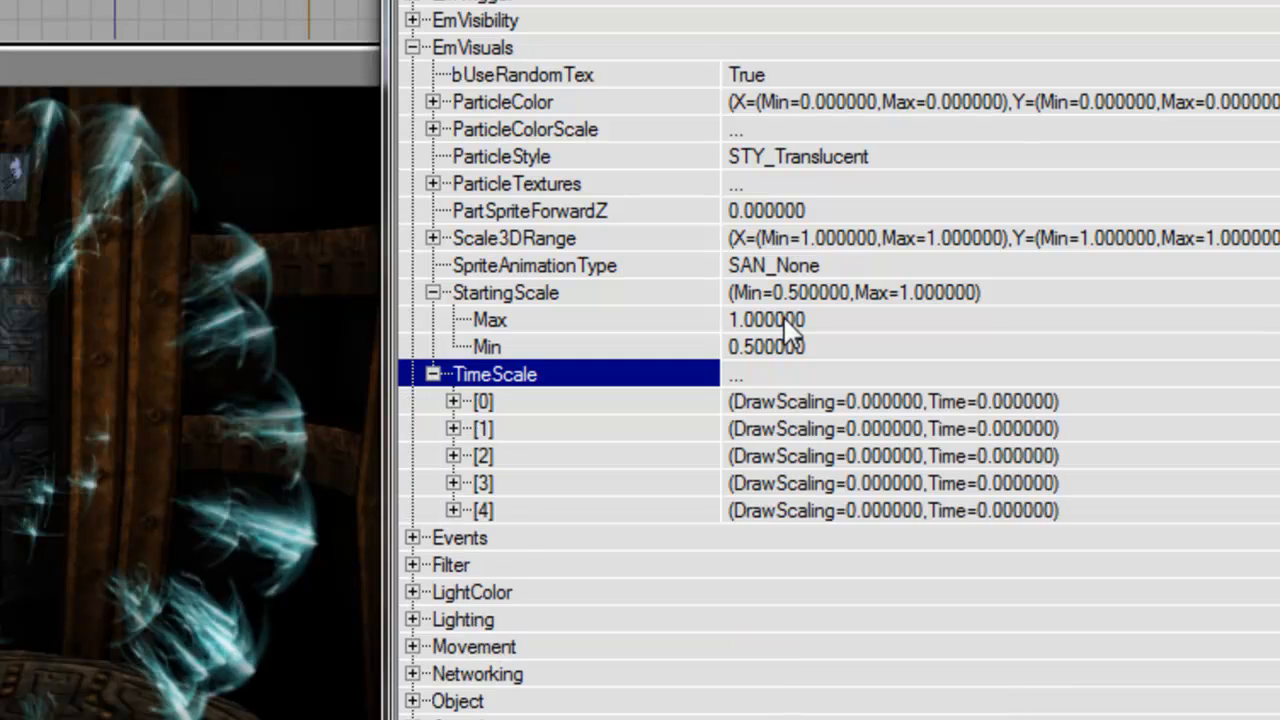
key("Return")
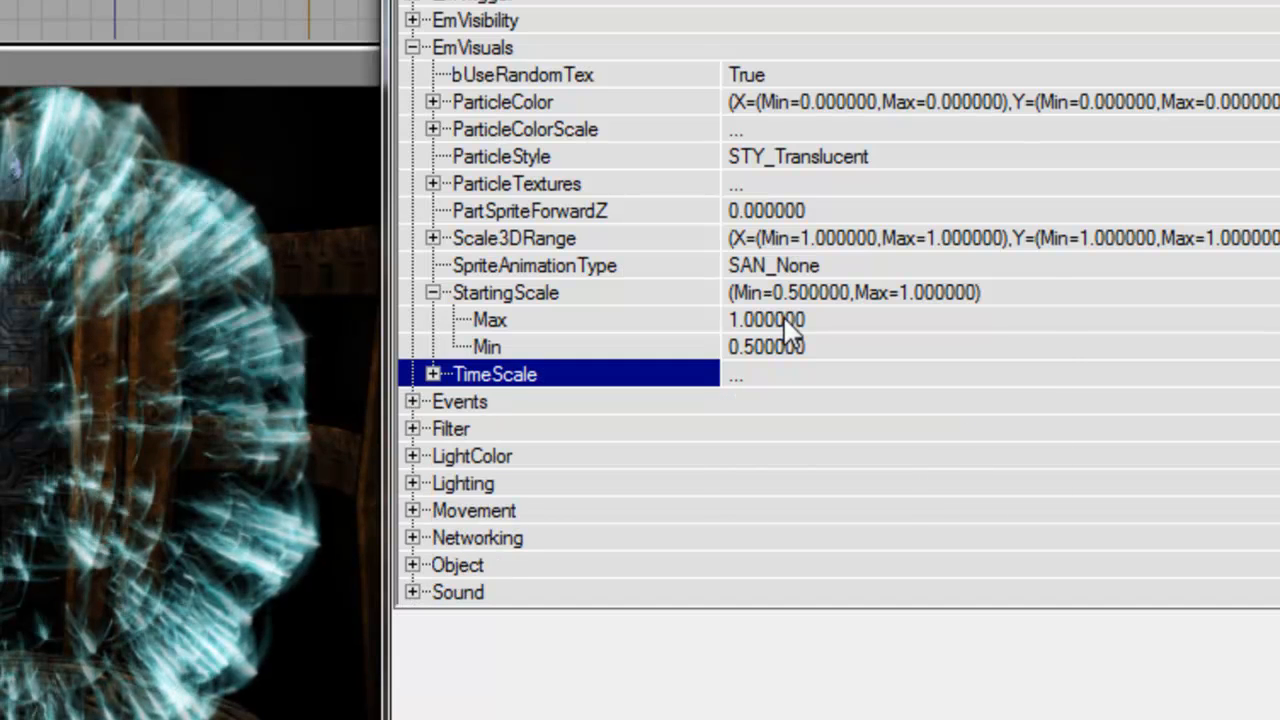
key("Up")
type("0.5")
key("Return")
left_click(510, 47)
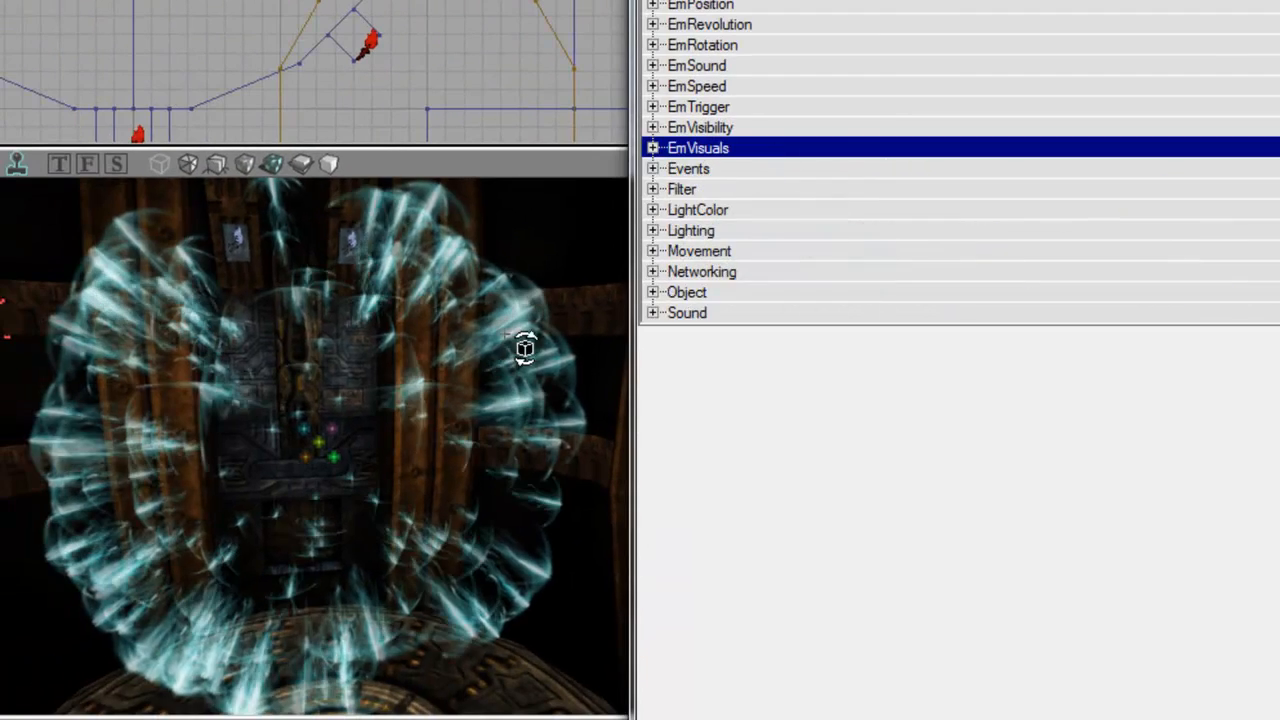
Reselect the emitter in the 3D view, expand its EmFade category and set FadeInMaxAmount to 0.5.
right_click_drag(484, 410, 488, 400)
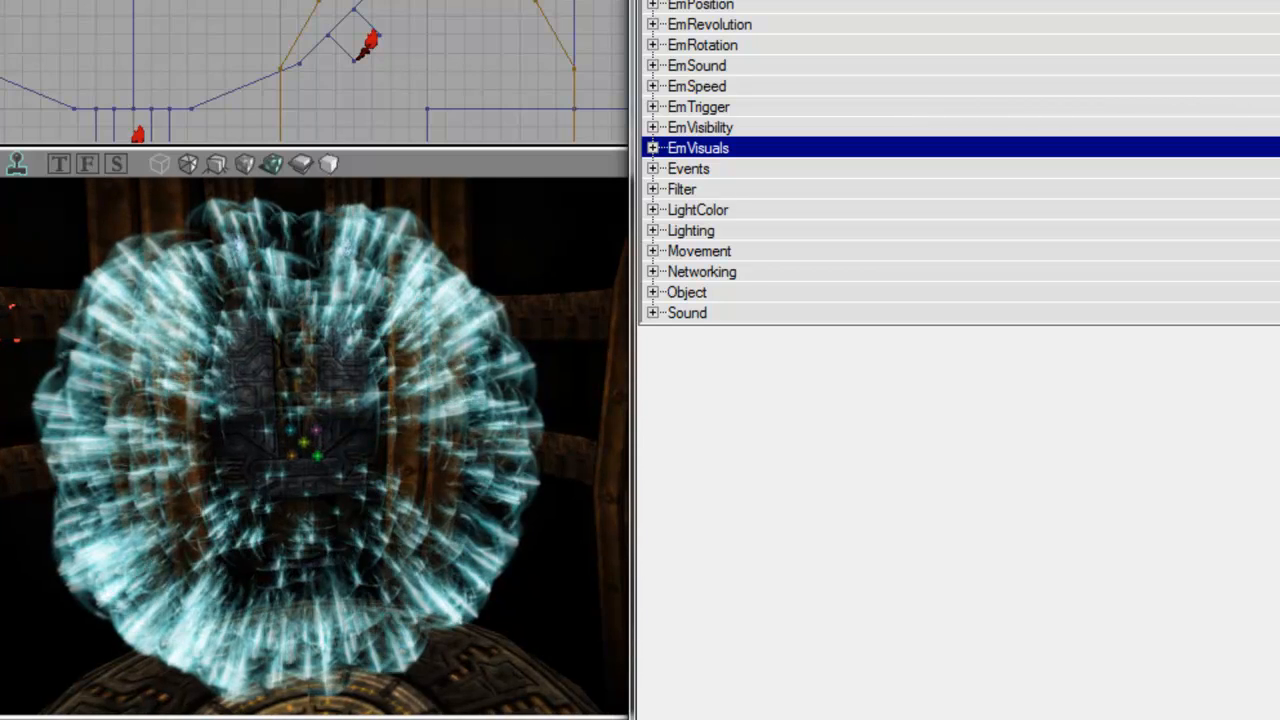
left_click(304, 442)
left_click_drag(767, 0, 690, 72)
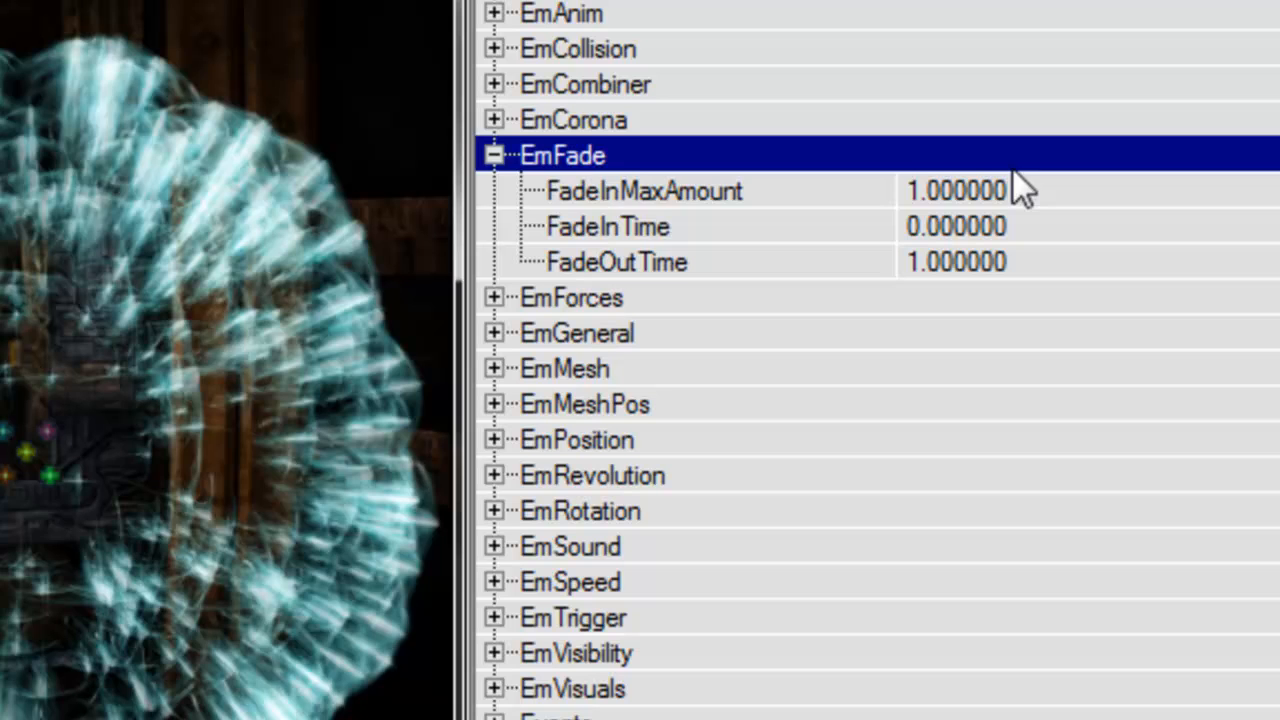
left_click(1020, 190)
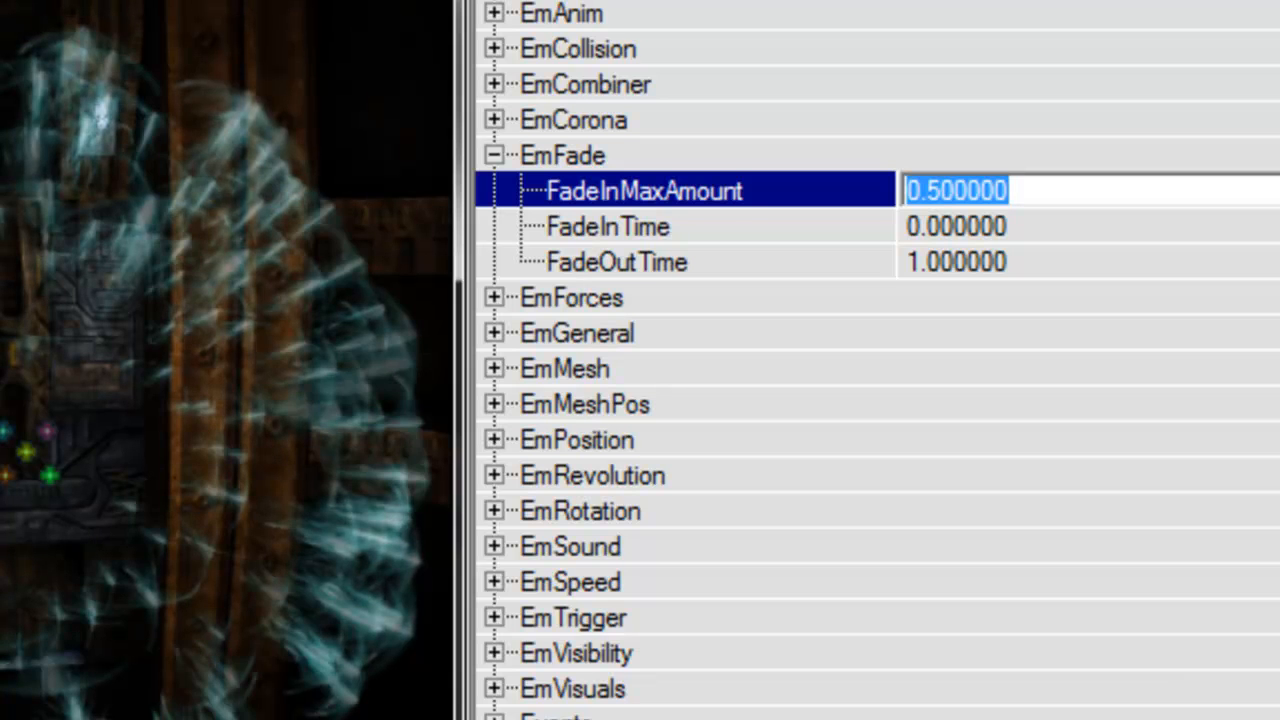
Set FadeInMaxAmount back to 1, FadeInTime to 0.2 and FadeOutTime to 0.3, and collapse EmFade.
left_click(1250, 228)
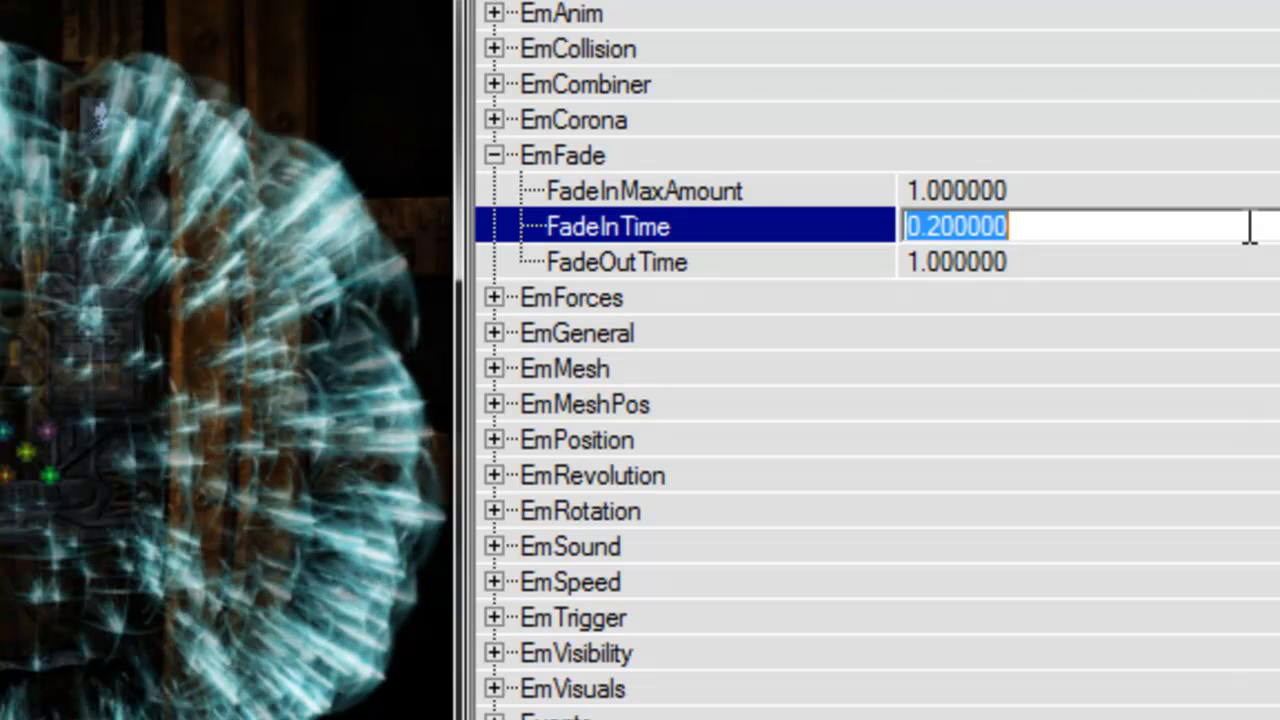
key("Tab")
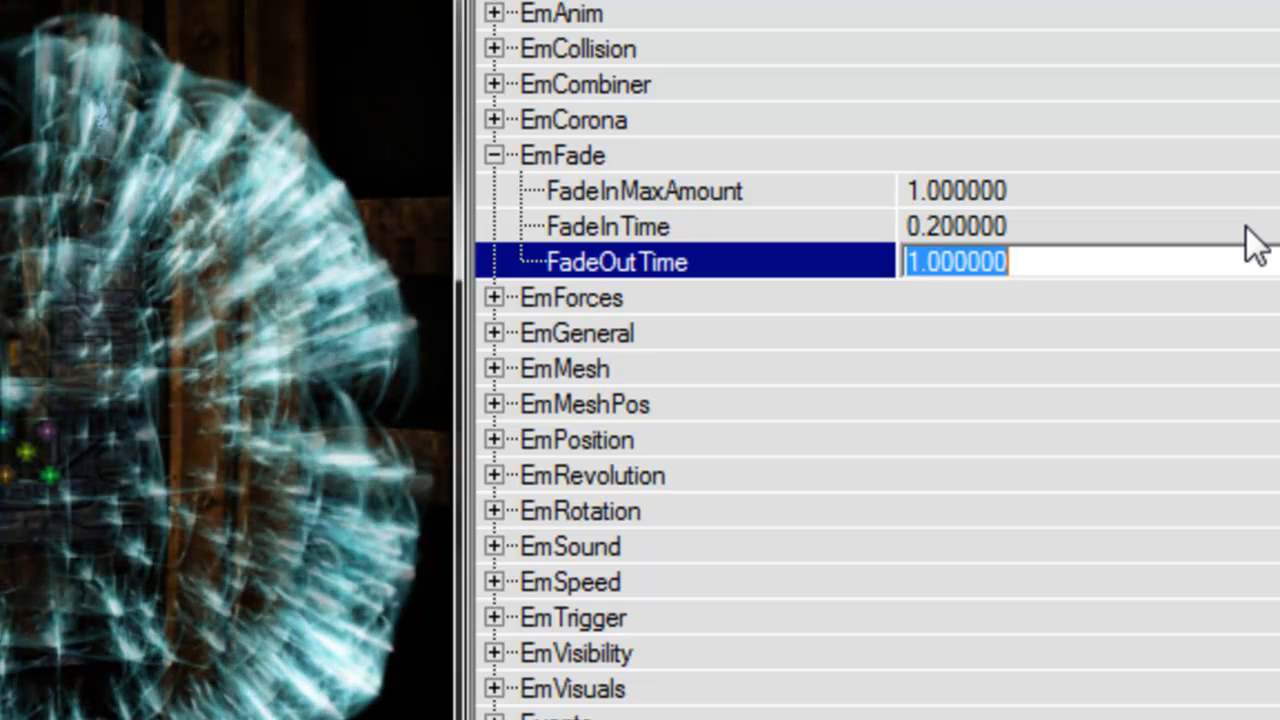
type("0.")
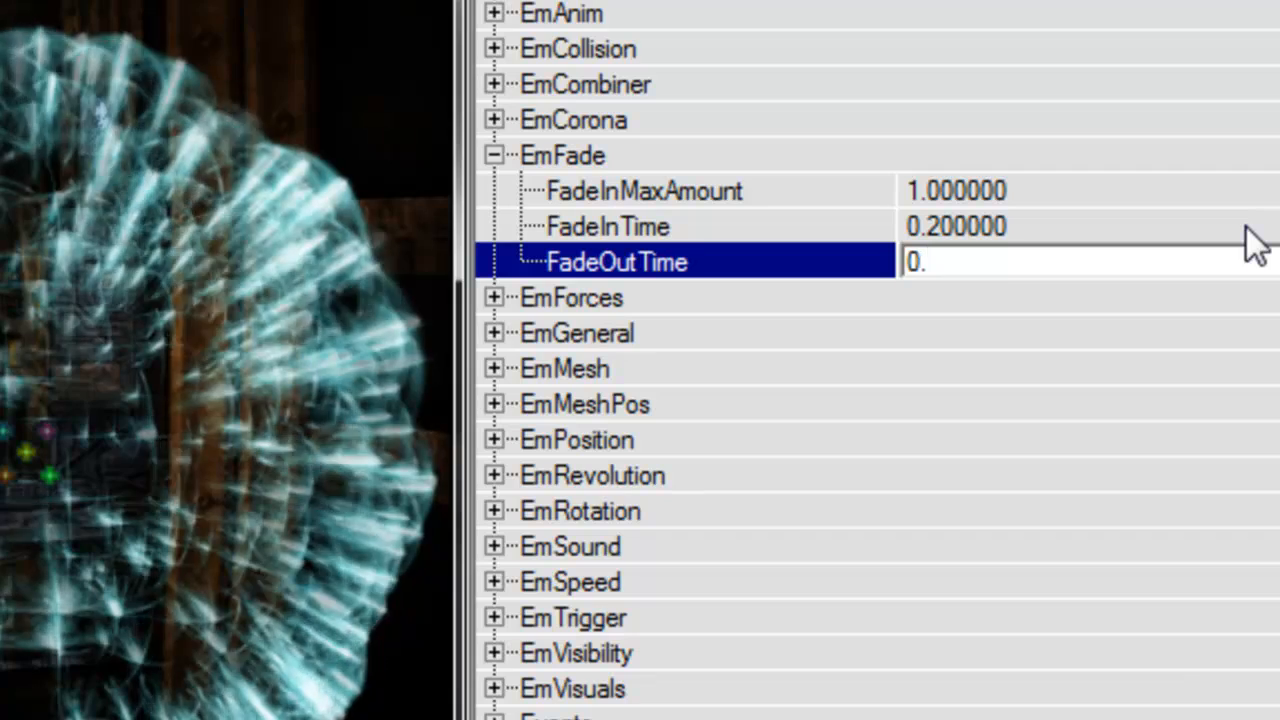
type("3")
key("Return")
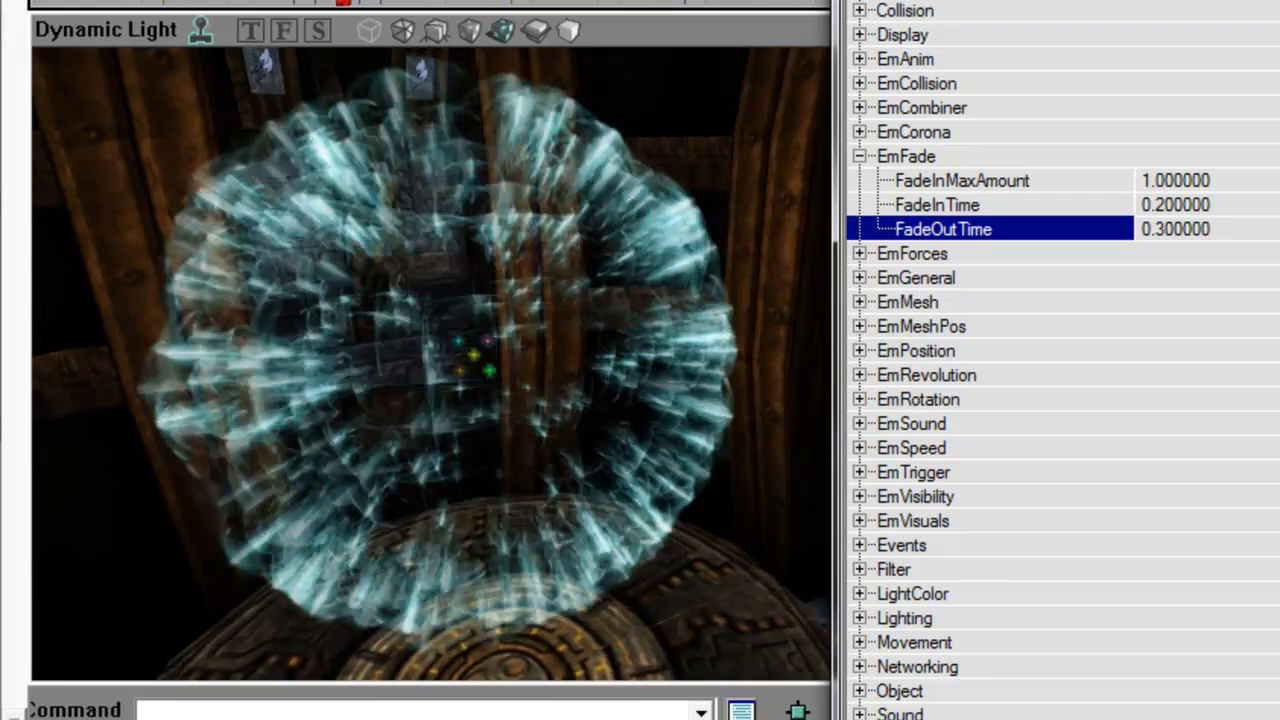
left_click_drag(430, 365, 494, 374)
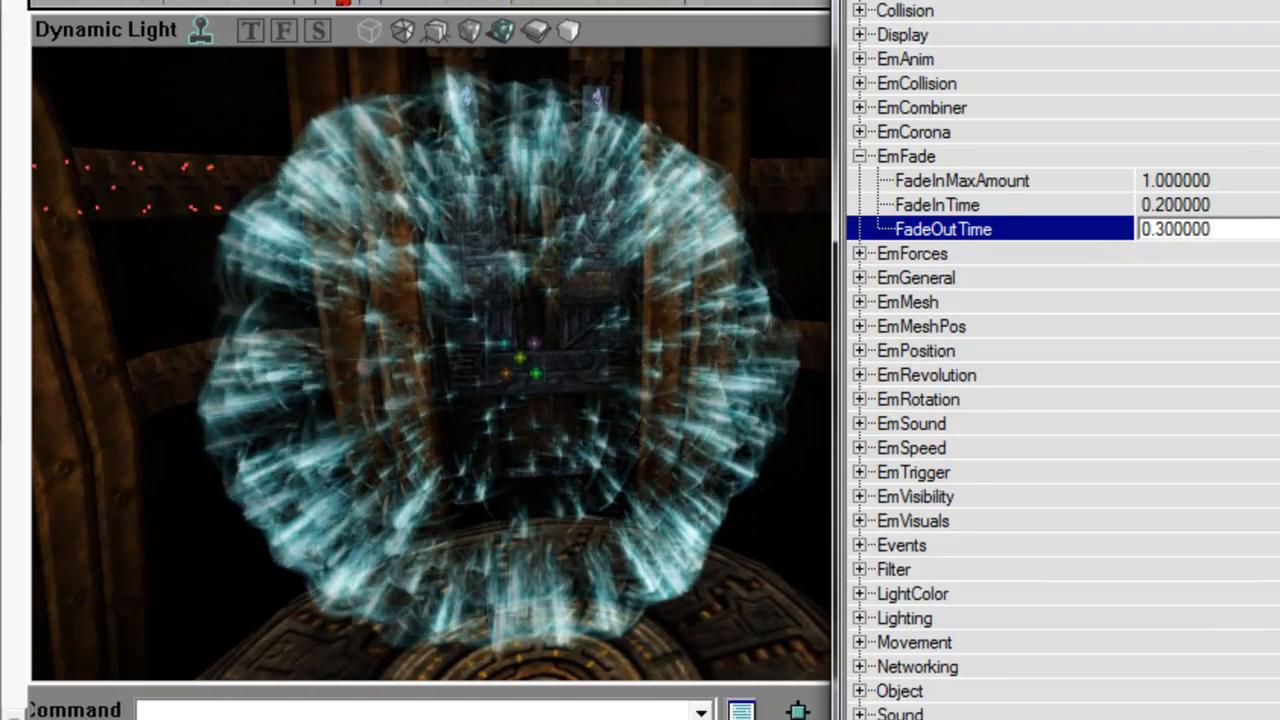
left_click_drag(965, 0, 999, 0)
double_click(1000, 146)
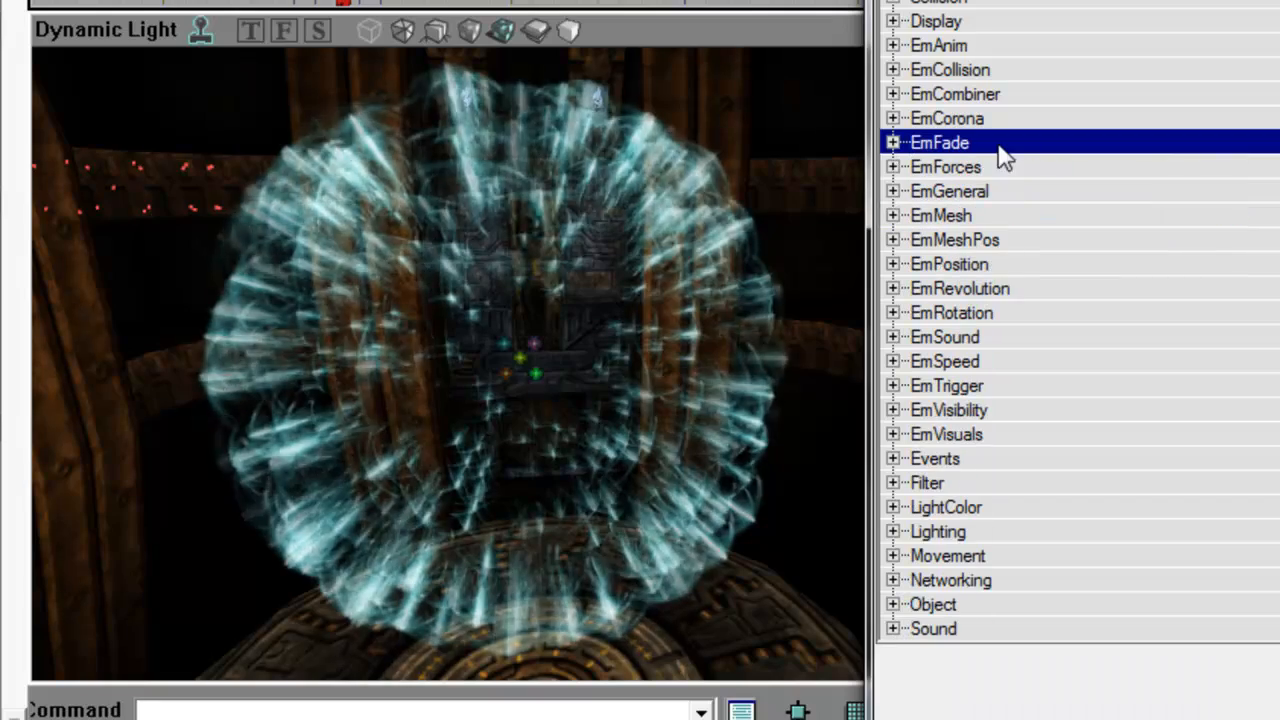
Expand Scale3DRange under EmVisuals, enter 1 for the X Max and Min, and collapse X.
double_click(1031, 436)
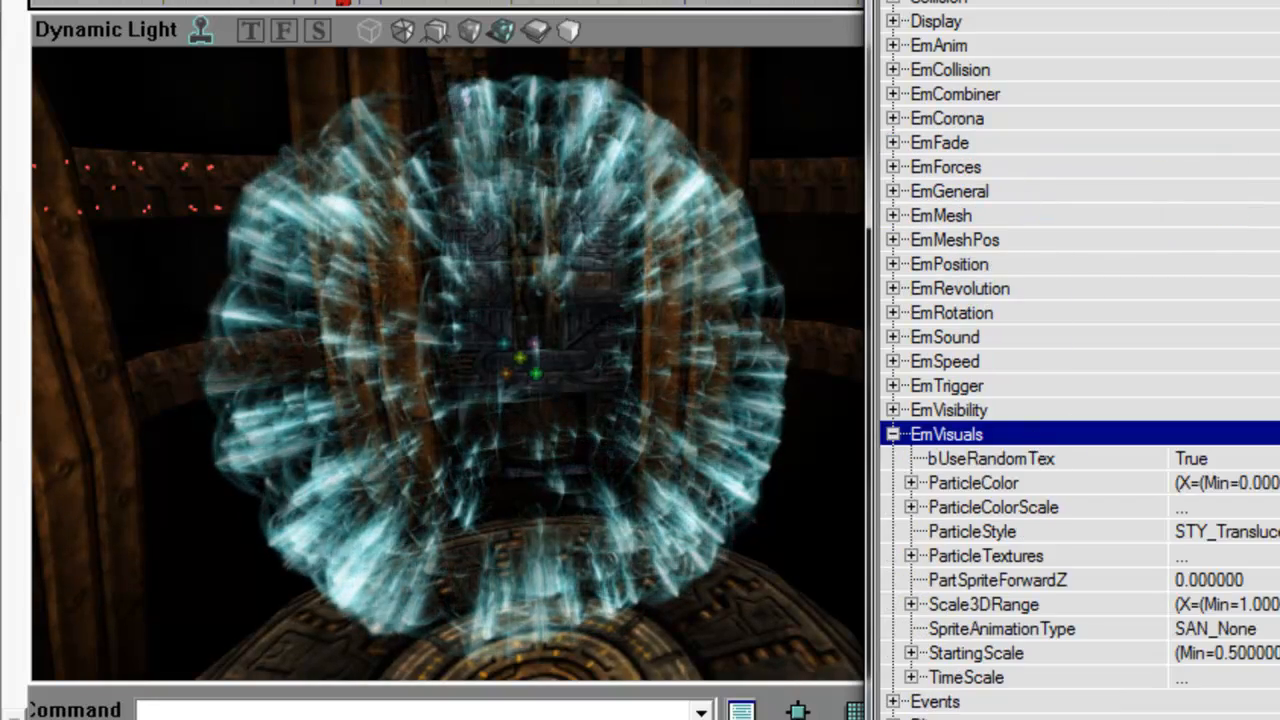
scroll(1043, 267, "down", 3)
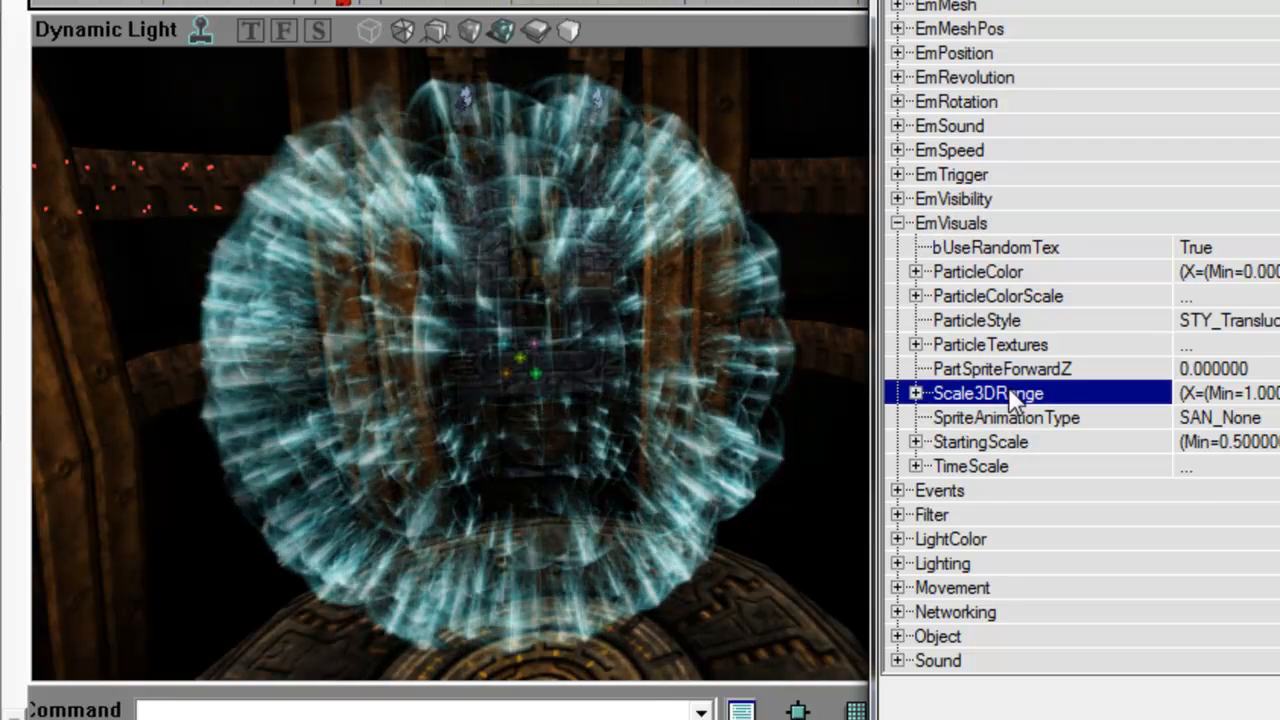
double_click(1015, 394)
double_click(1025, 420)
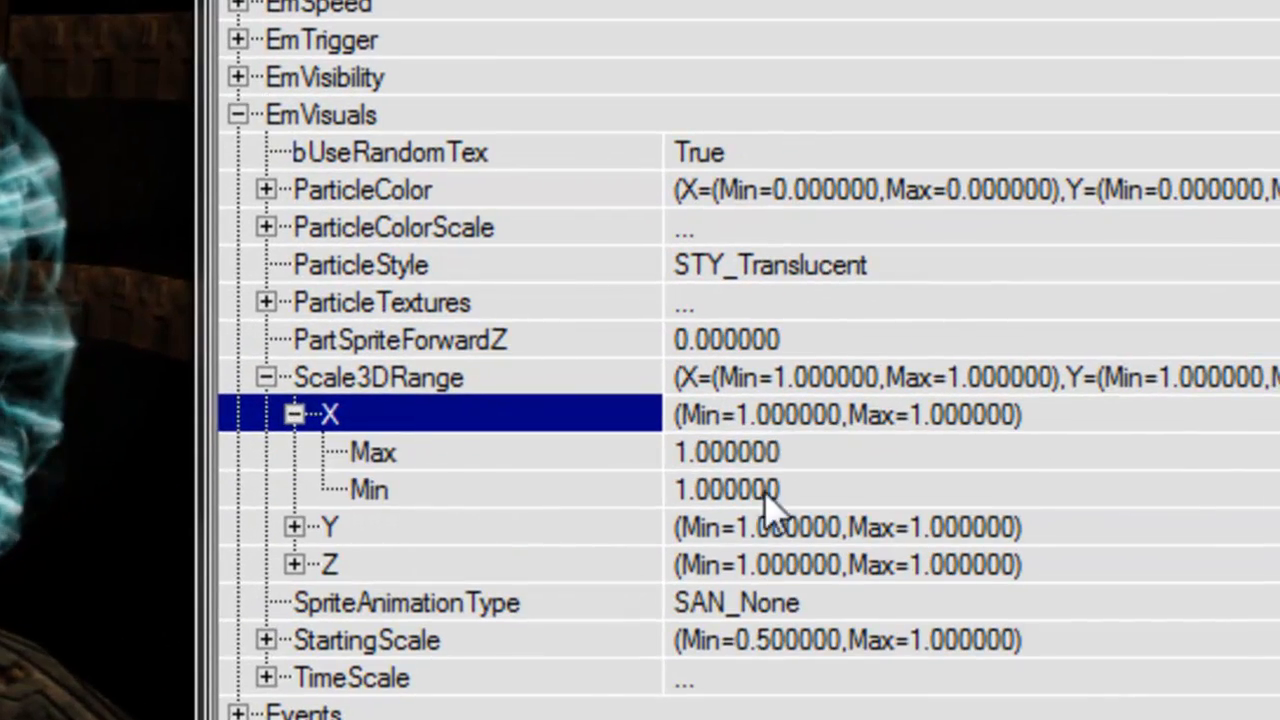
key("Down")
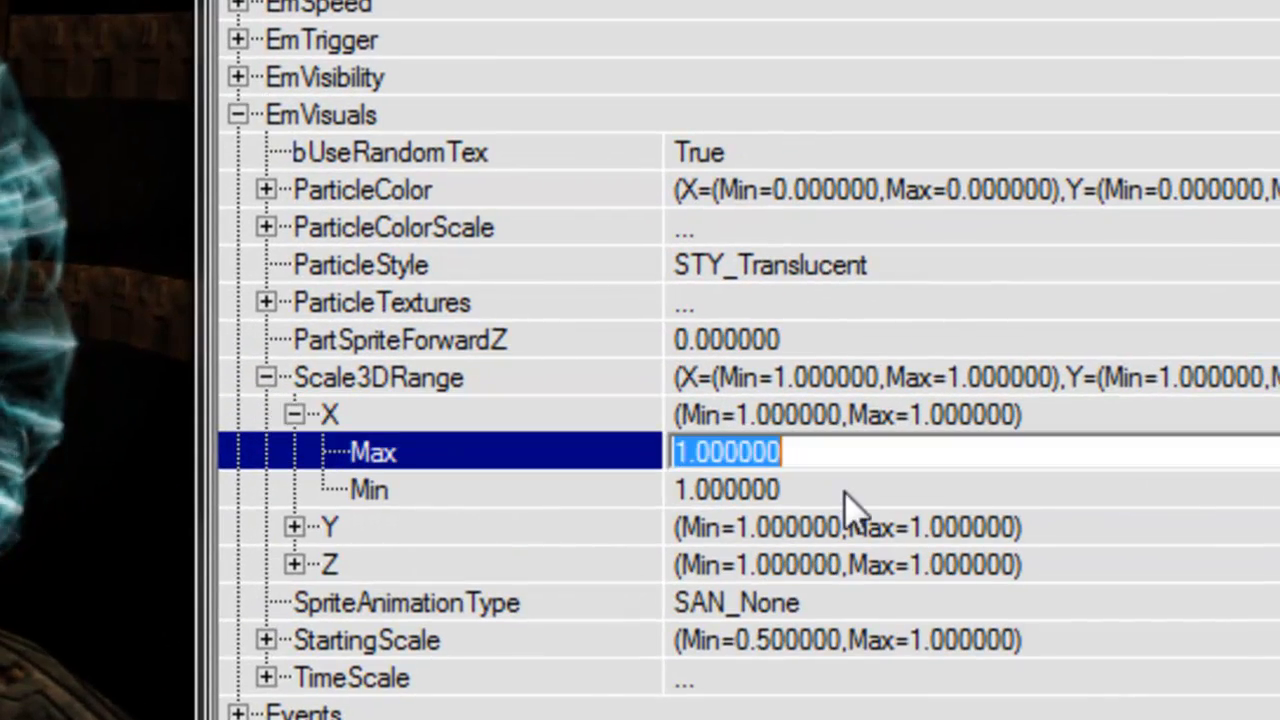
key("Down")
type("0.")
key("Up")
type("1")
key("Down")
type("1")
key("Up")
key("Up")
key("Return")
Set the Y Max and Min of Scale3DRange to 0.5 and collapse Y.
key("Down")
key("Return")
key("Down")
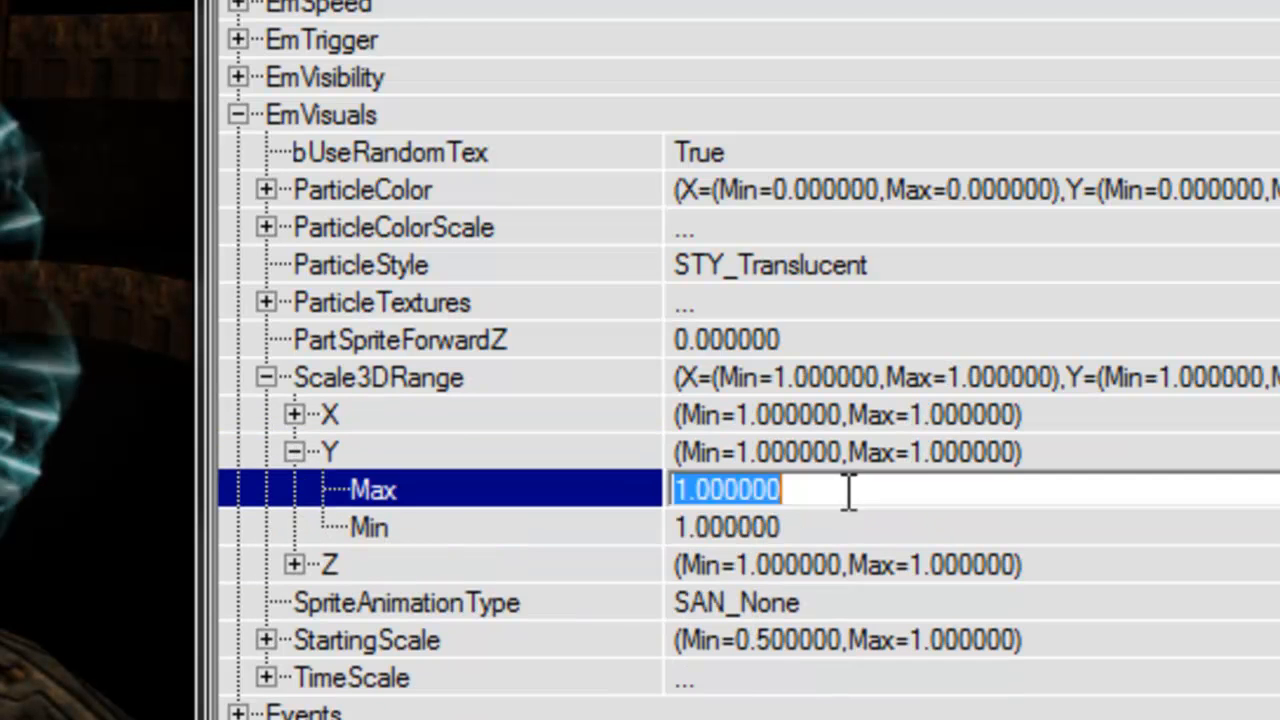
type("0.5")
key("Down")
type("0.5")
key("Return")
key("Up")
key("Up")
key("Return")
Set the Z Max and Min of Scale3DRange to 0.5, and collapse Scale3DRange and EmVisuals.
key("Down")
key("Return")
key("Down")
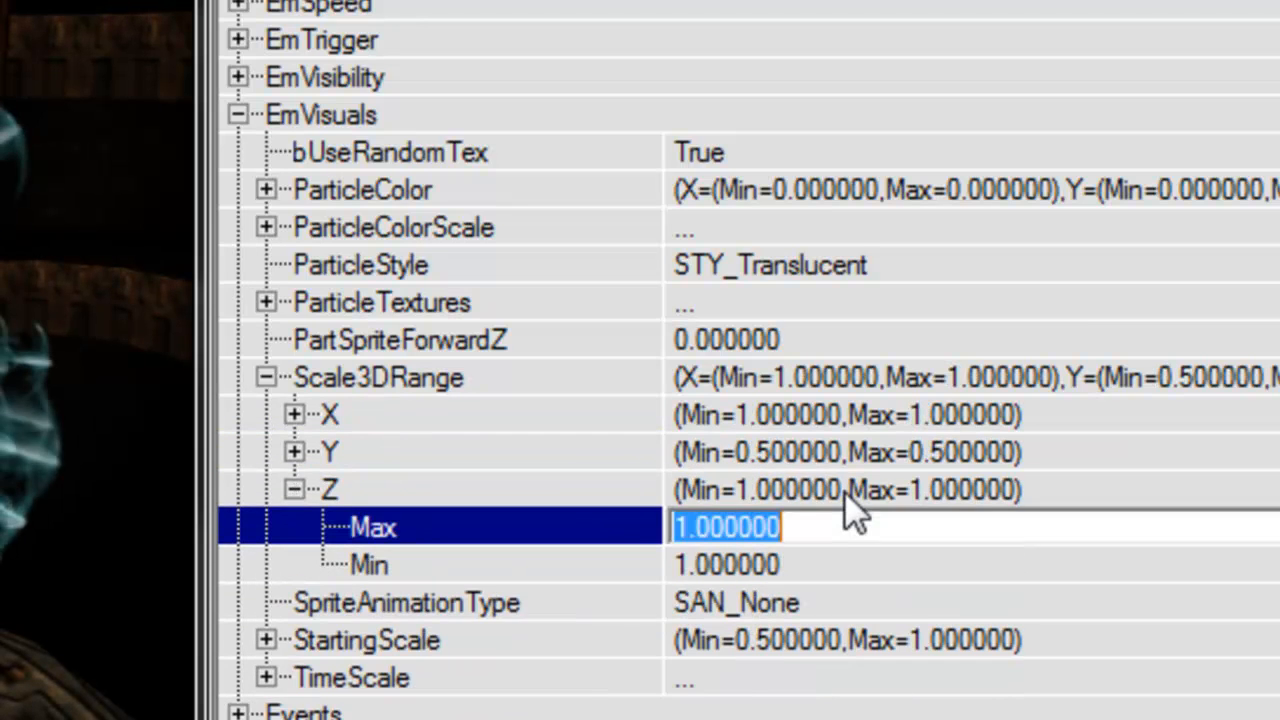
type("0.5")
key("Down")
type("0.5")
key("Return")
key("Up")
key("Up")
key("Up")
key("Up")
key("Up")
key("Return")
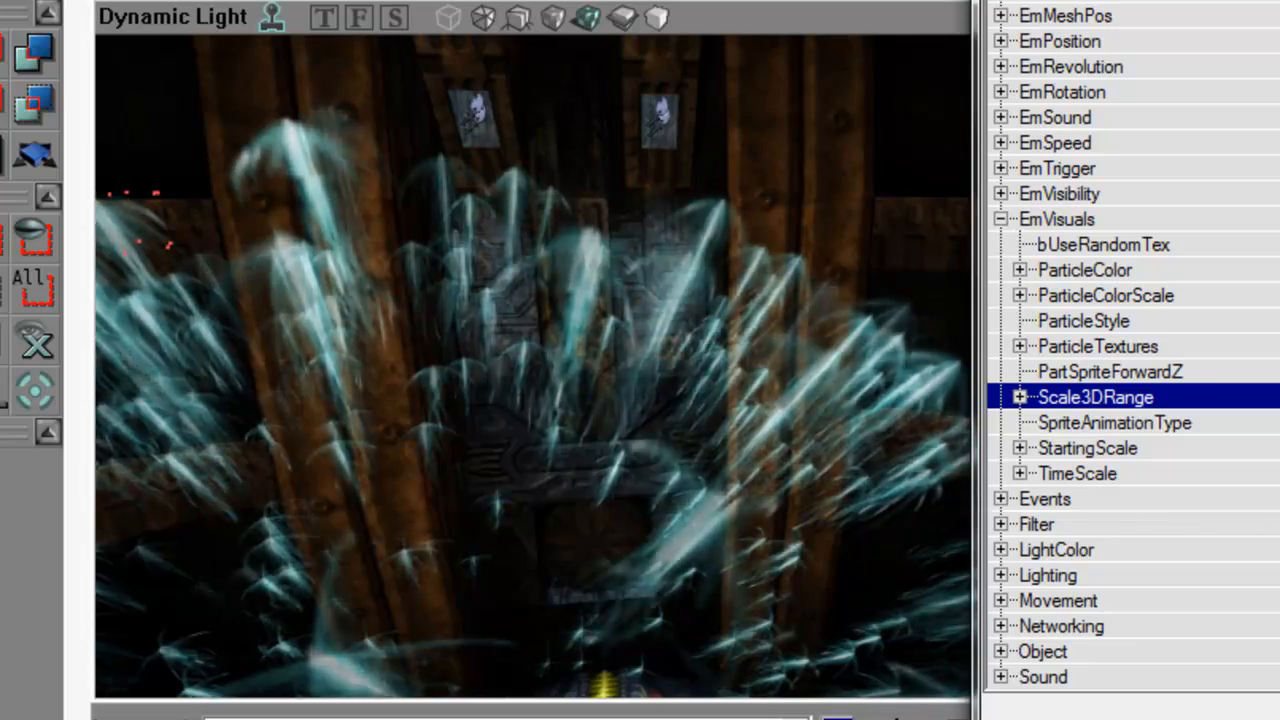
left_click_drag(560, 340, 565, 510)
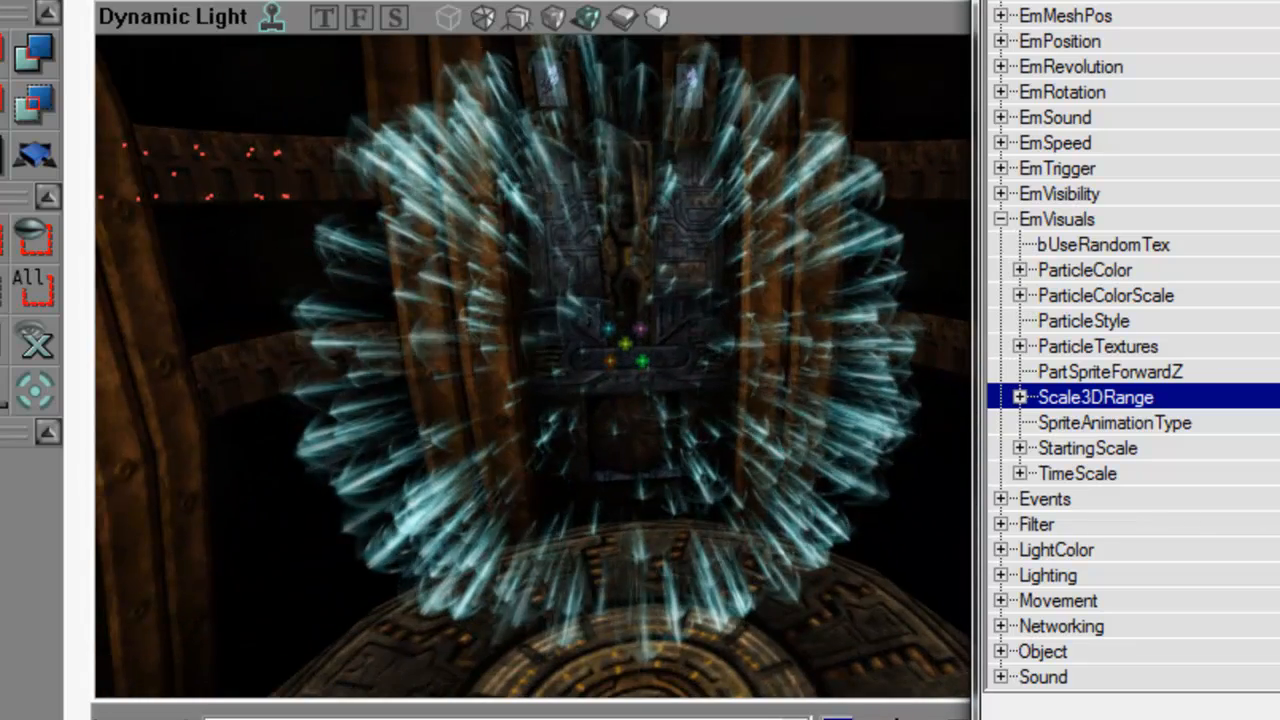
double_click(1068, 221)
Expand EmFade and set FadeInMaxAmount to 2.
scroll(1068, 222, "up", 3)
double_click(1055, 141)
left_click(1130, 167)
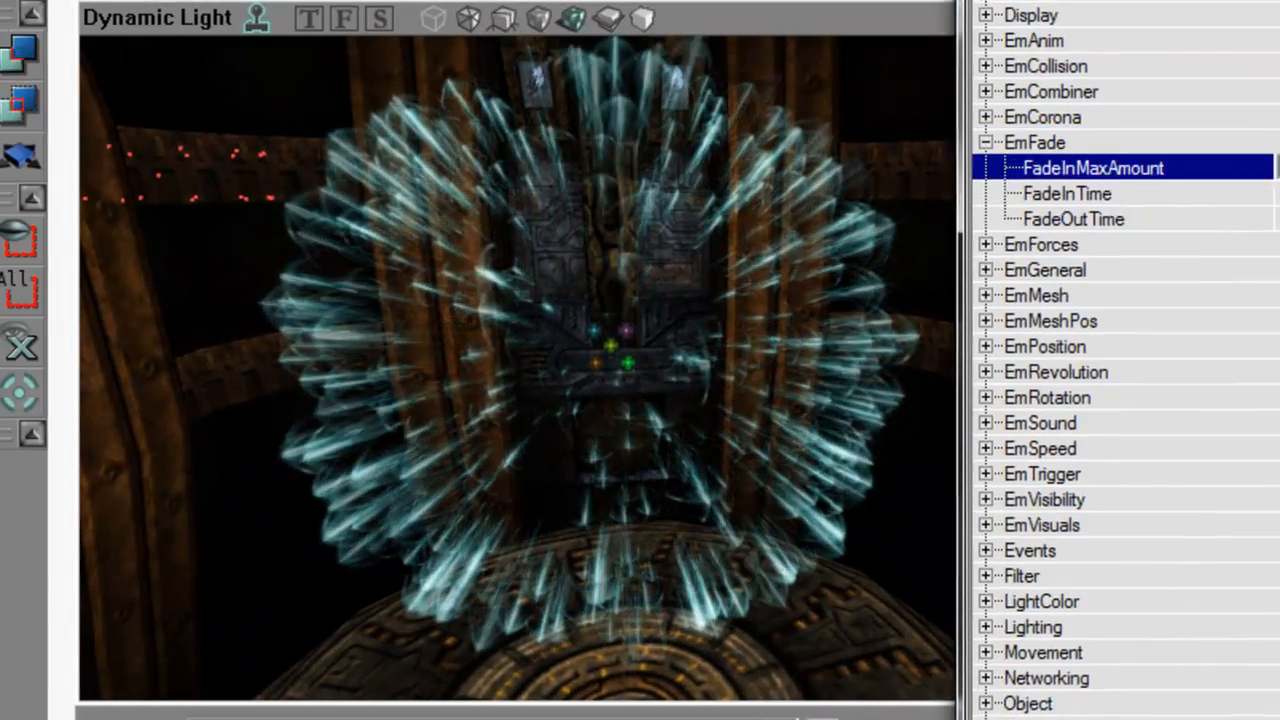
type("2")
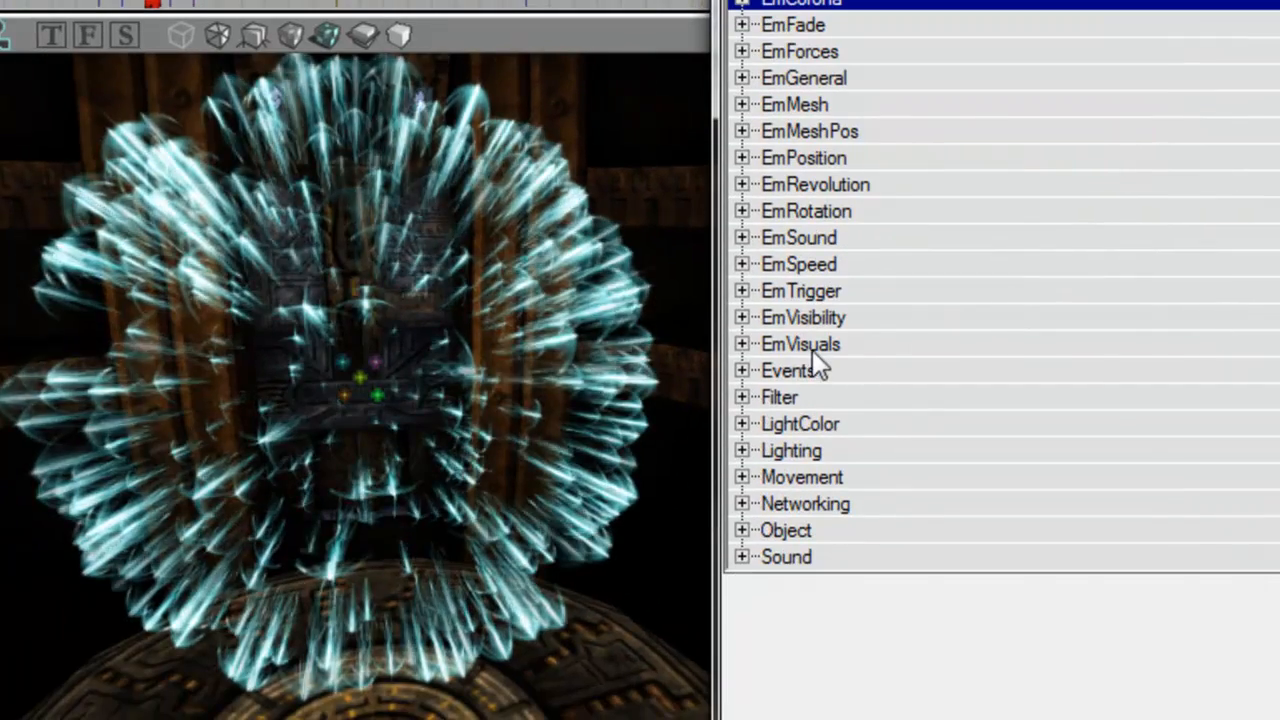
Expand SphereCylVelocity under EmSpeed and set its Max and Min to -1.
left_click(857, 290)
double_click(856, 265)
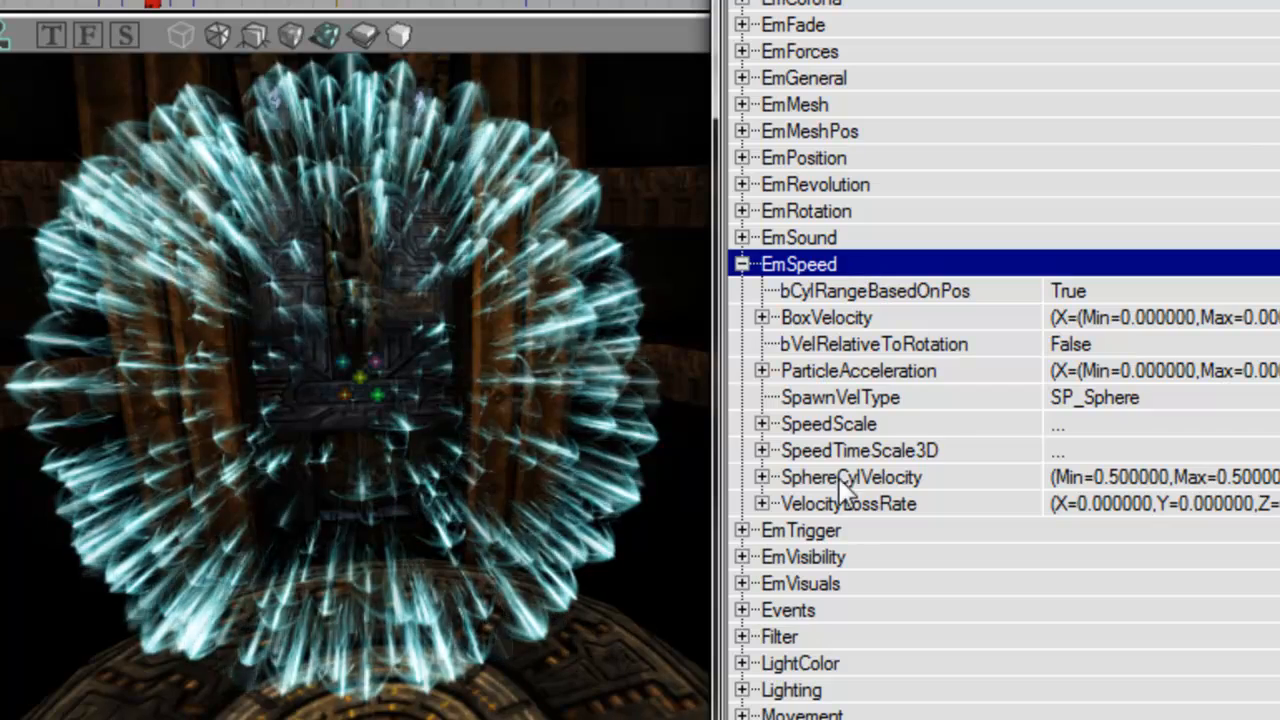
double_click(912, 428)
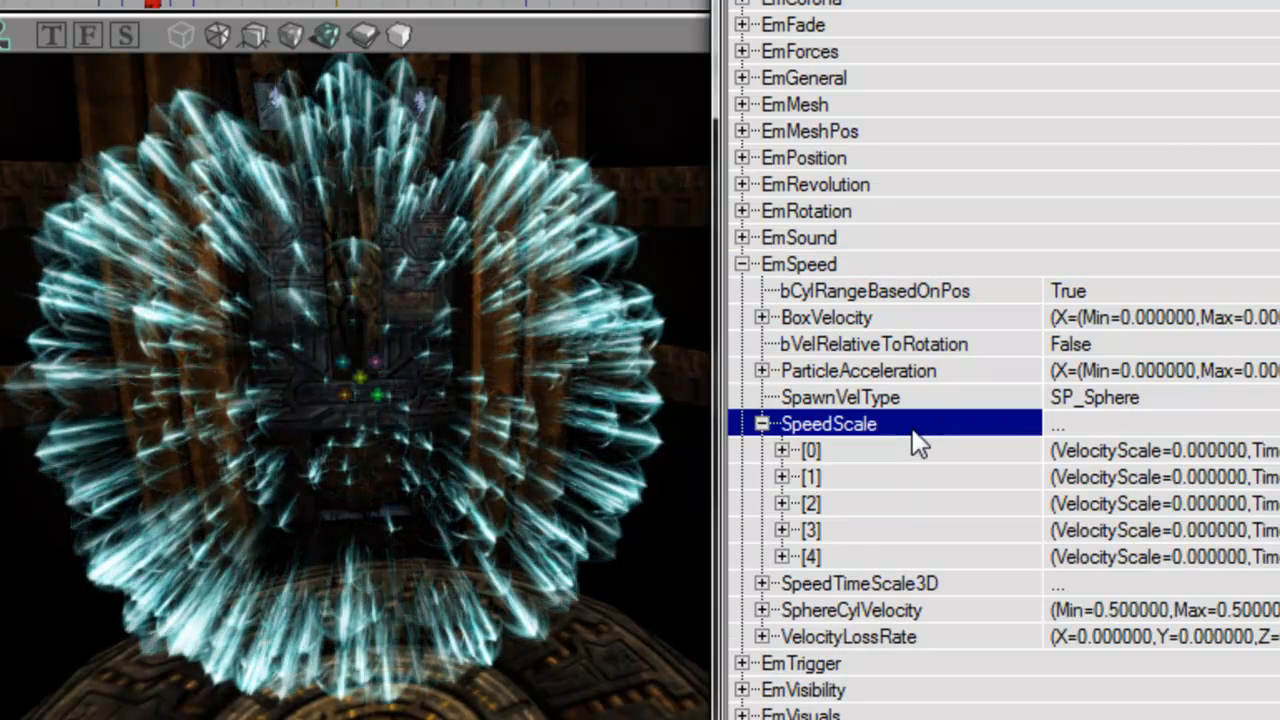
double_click(913, 432)
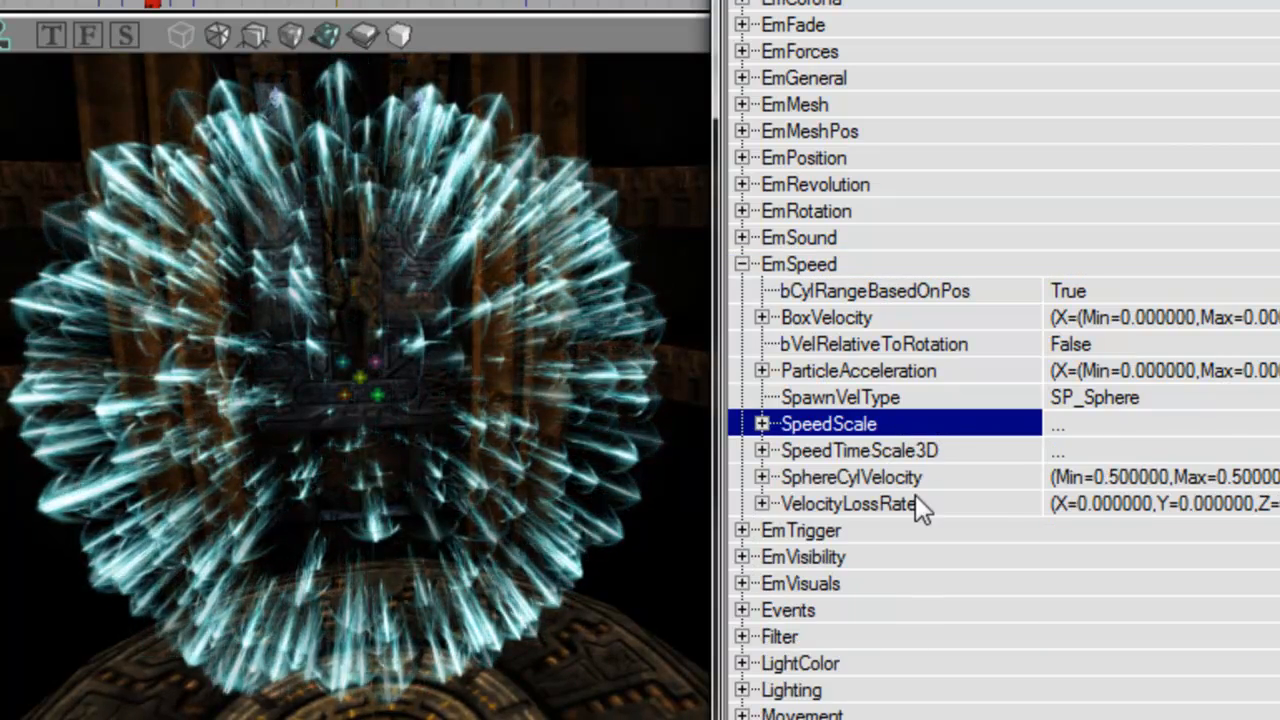
left_click(922, 480)
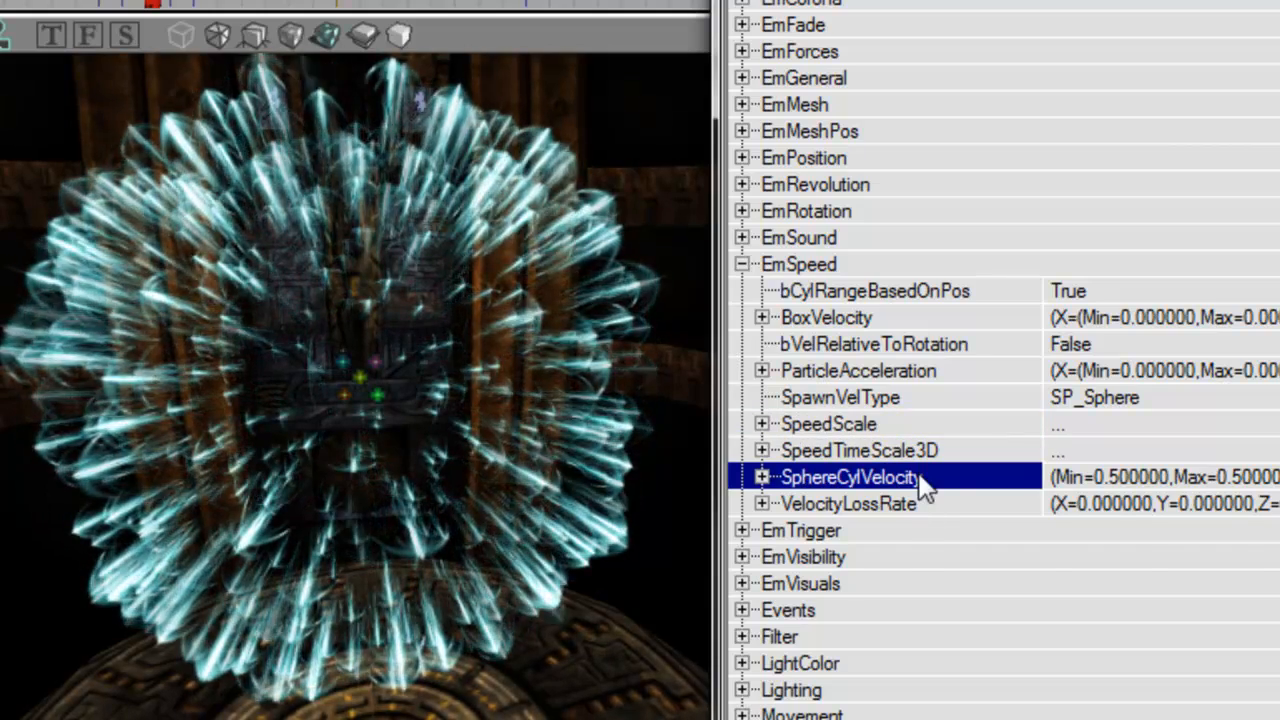
double_click(922, 479)
left_click(1130, 512)
type("-1")
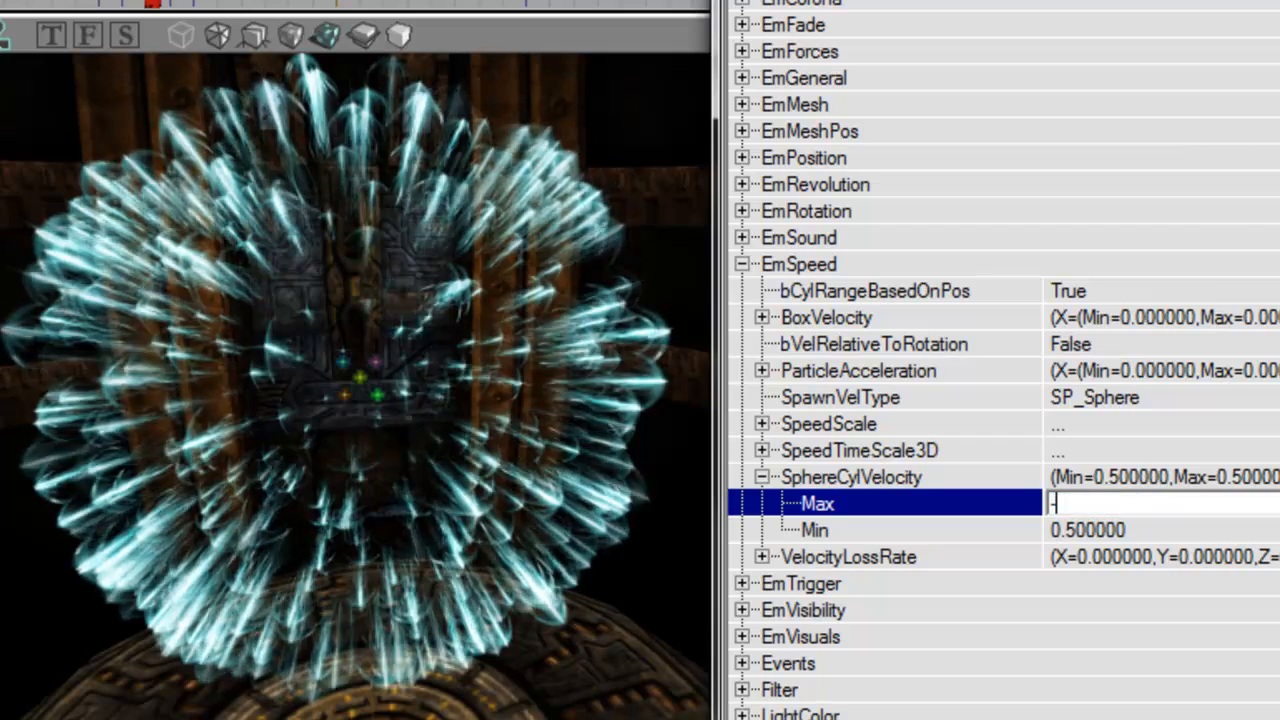
key("Tab")
type("-")
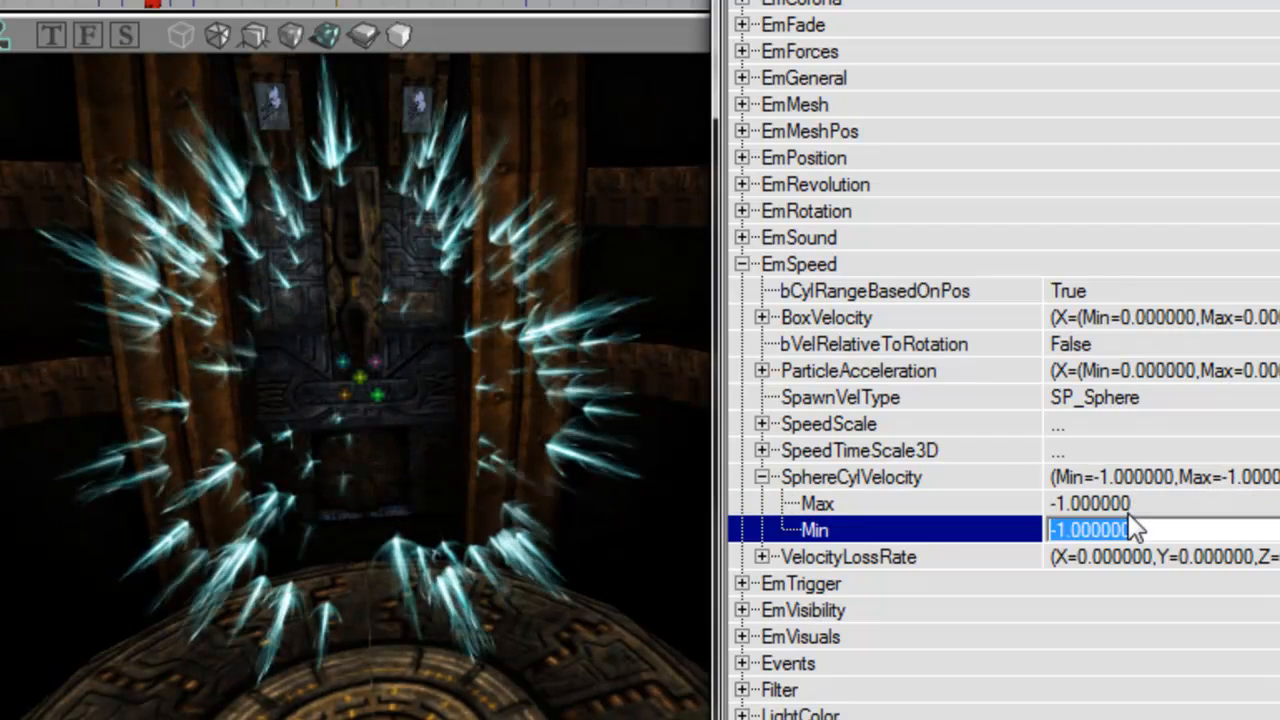
Collapse SphereCylVelocity and expand entry [0] of SpeedScale under EmSpeed.
key("Up")
key("Up")
key("Up")
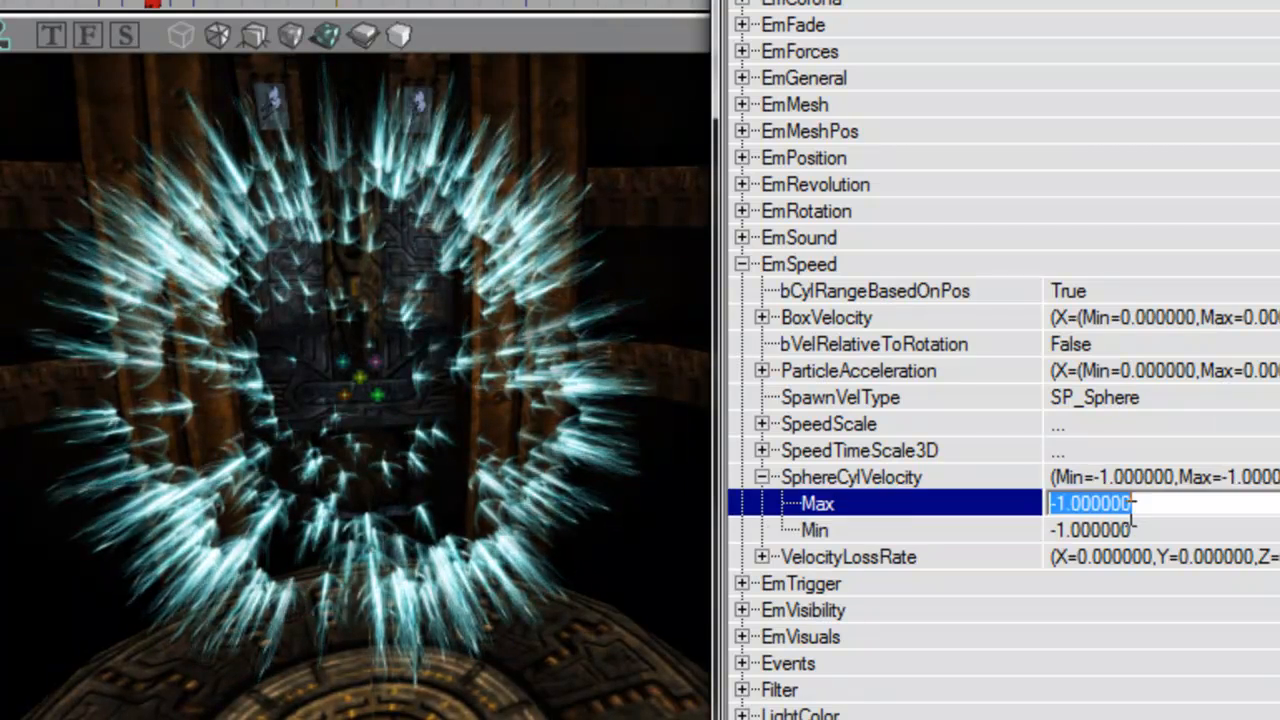
key("Down")
key("Left")
key("Up")
key("Up")
key("Right")
key("Down")
key("Right")
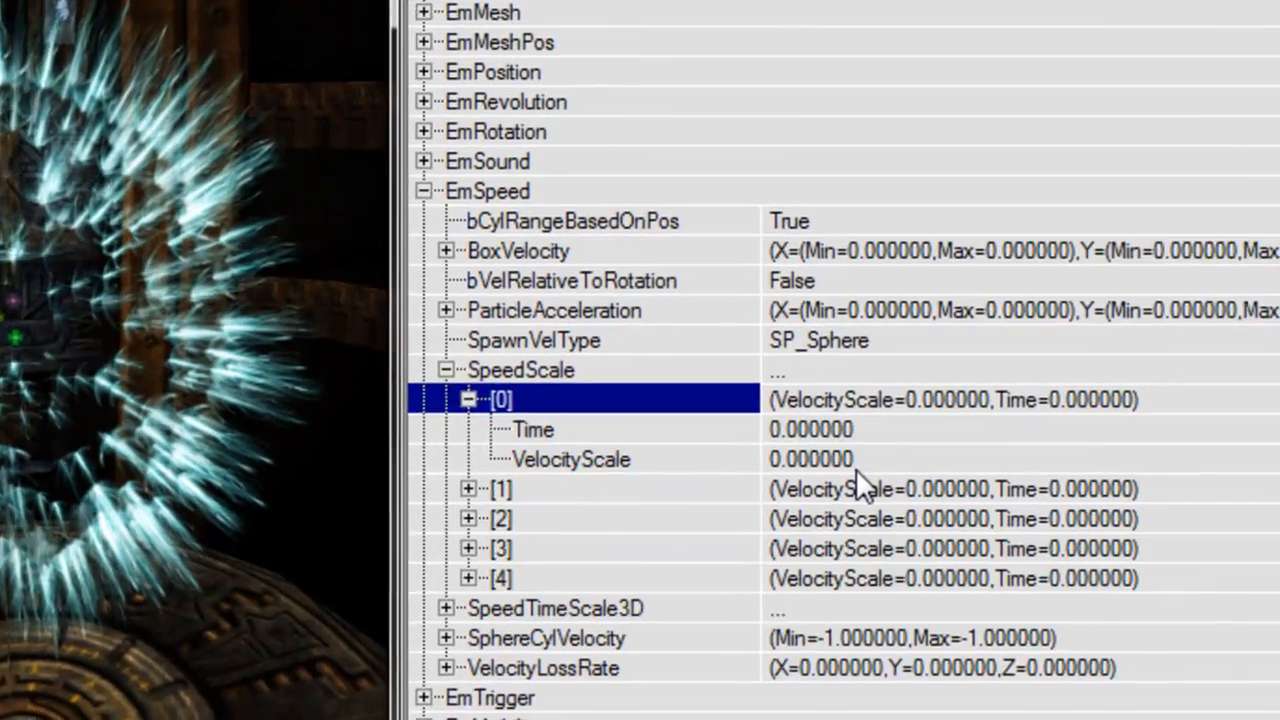
Set the VelocityScale of SpeedScale entry [0] to 1 and collapse the entry.
key("Down")
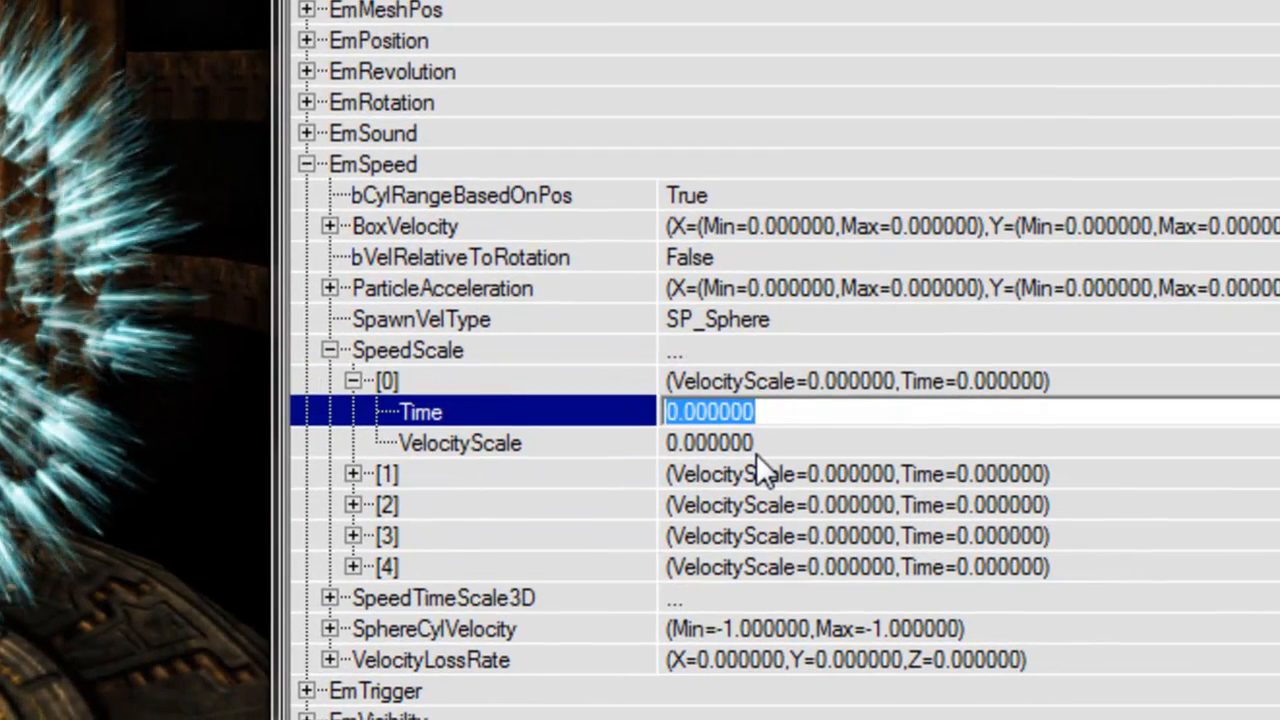
key("Up")
key("Up")
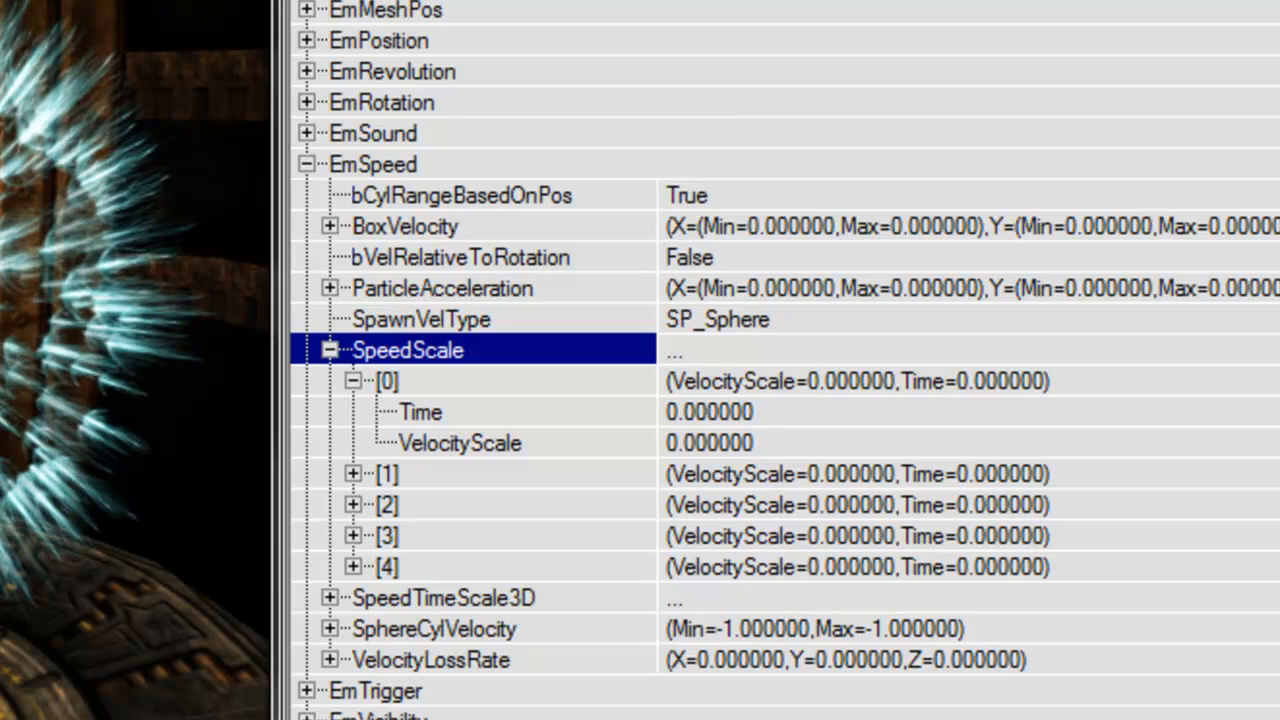
left_click(585, 350)
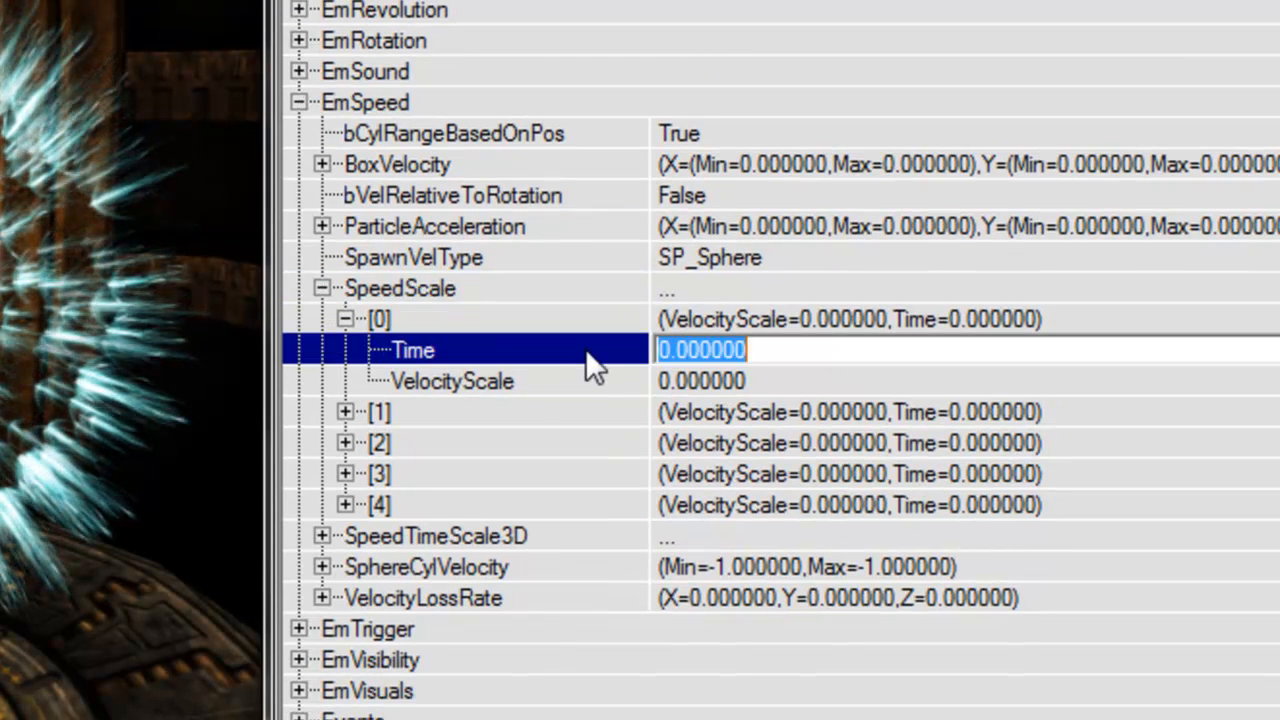
key("Down")
key("Up")
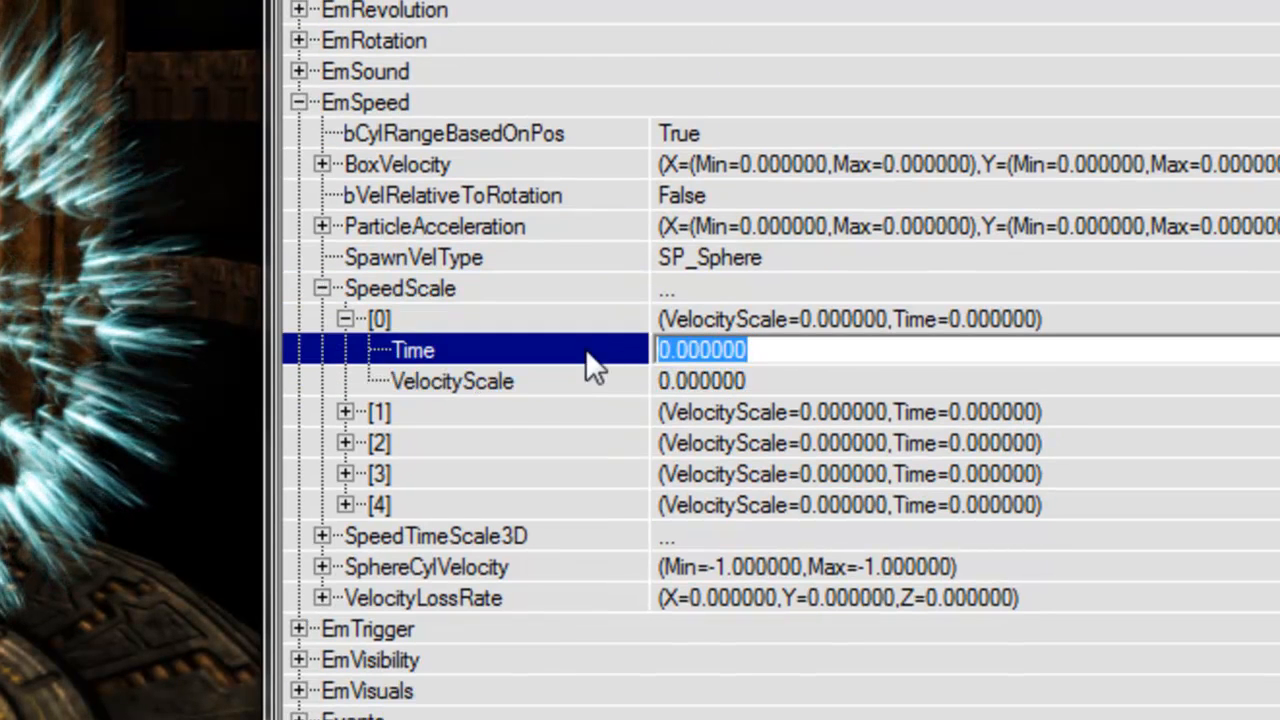
key("Down")
type("1")
key("Return")
key("Left")
key("Left")
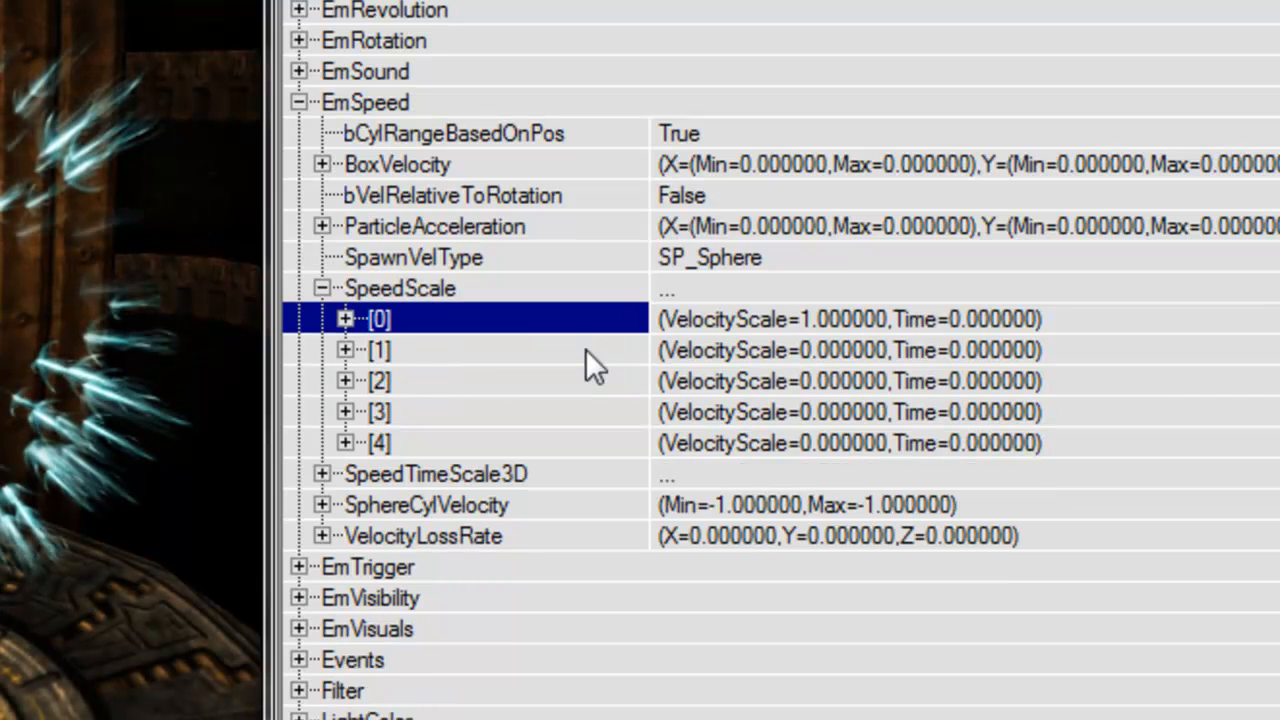
Expand SpeedScale entry [1] and set its Time to 1.
key("Right")
key("Right")
key("Down")
key("Left")
key("Left")
key("Down")
key("Right")
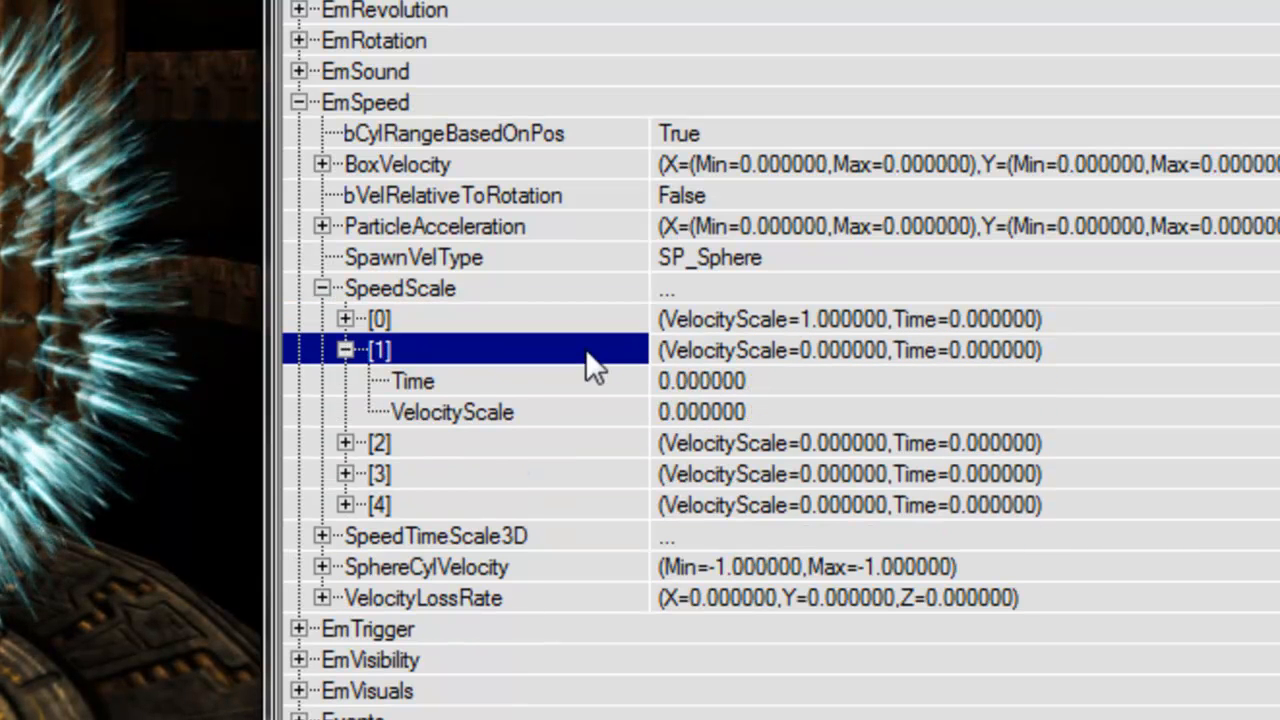
key("Down")
type("1")
key("Return")
Set the VelocityScale of SpeedScale entry [1] to 5 and raise it to 64.
key("Down")
type("5")
key("Return")
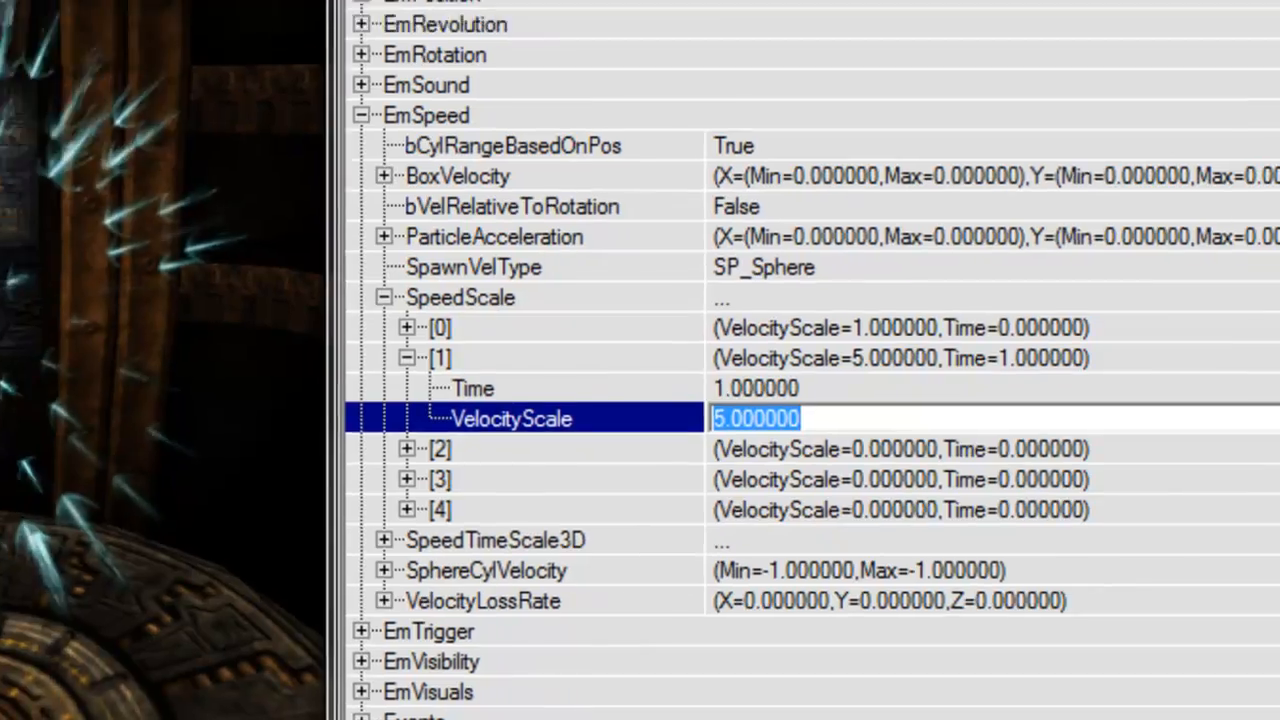
type("64")
key("Return")
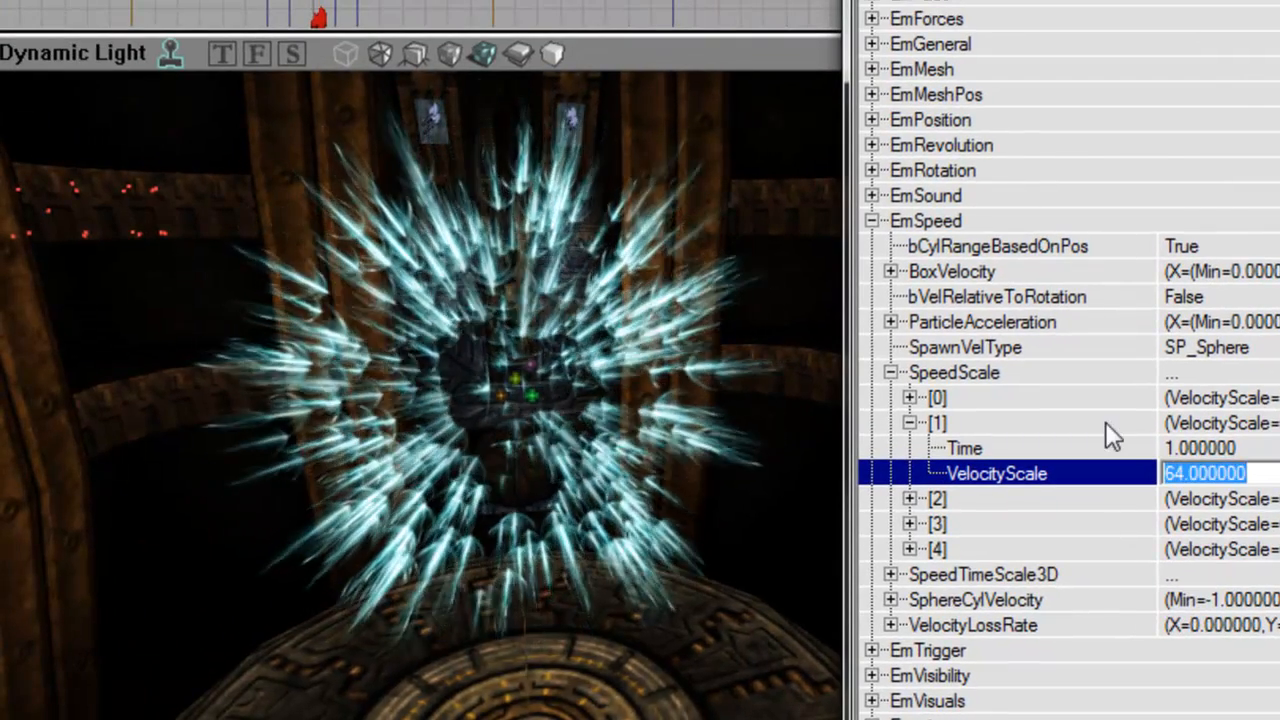
left_click_drag(600, 400, 625, 340)
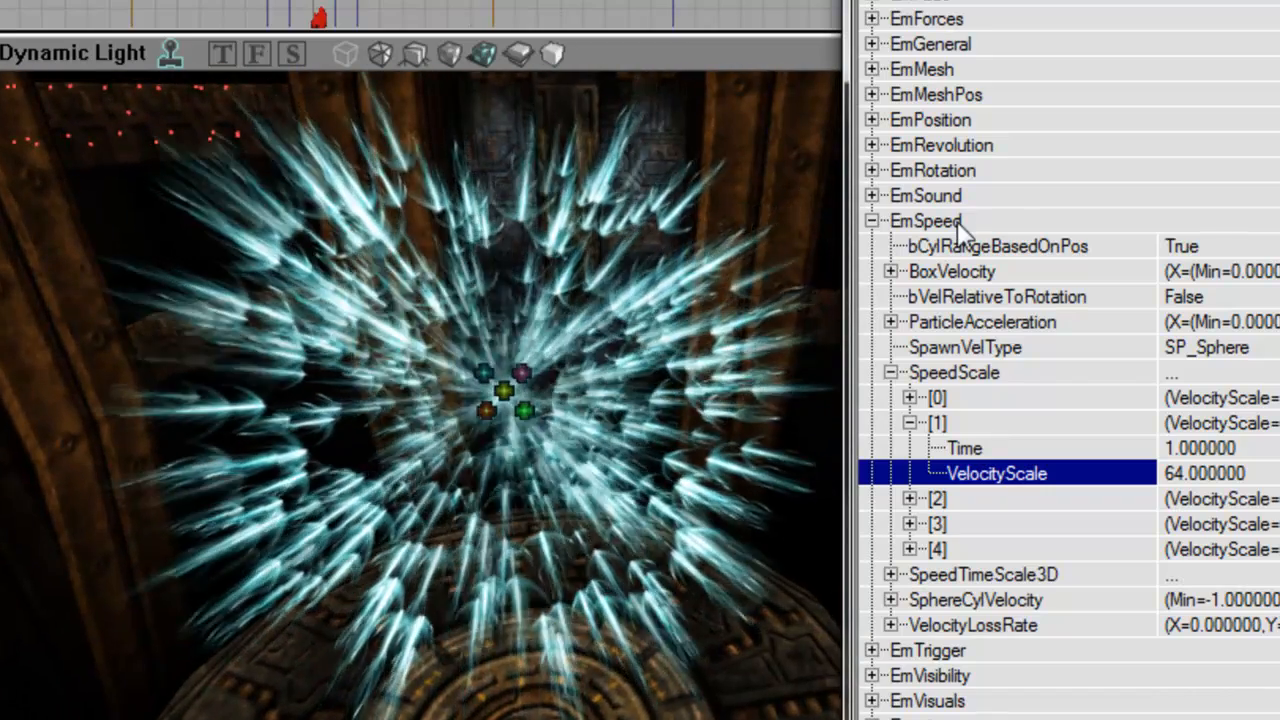
Collapse EmSpeed and expand EmVisuals, leaving StartingScale collapsed.
double_click(955, 222)
double_click(1020, 298)
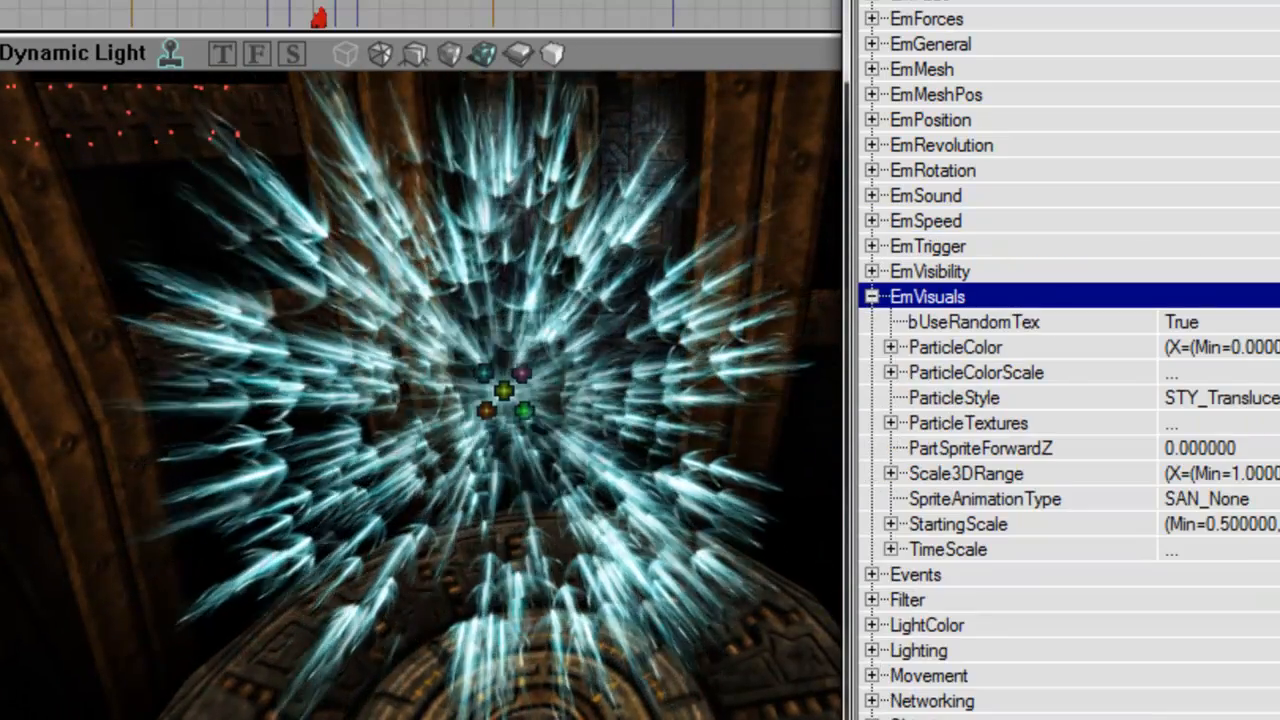
left_click_drag(1020, 1, 990, 4)
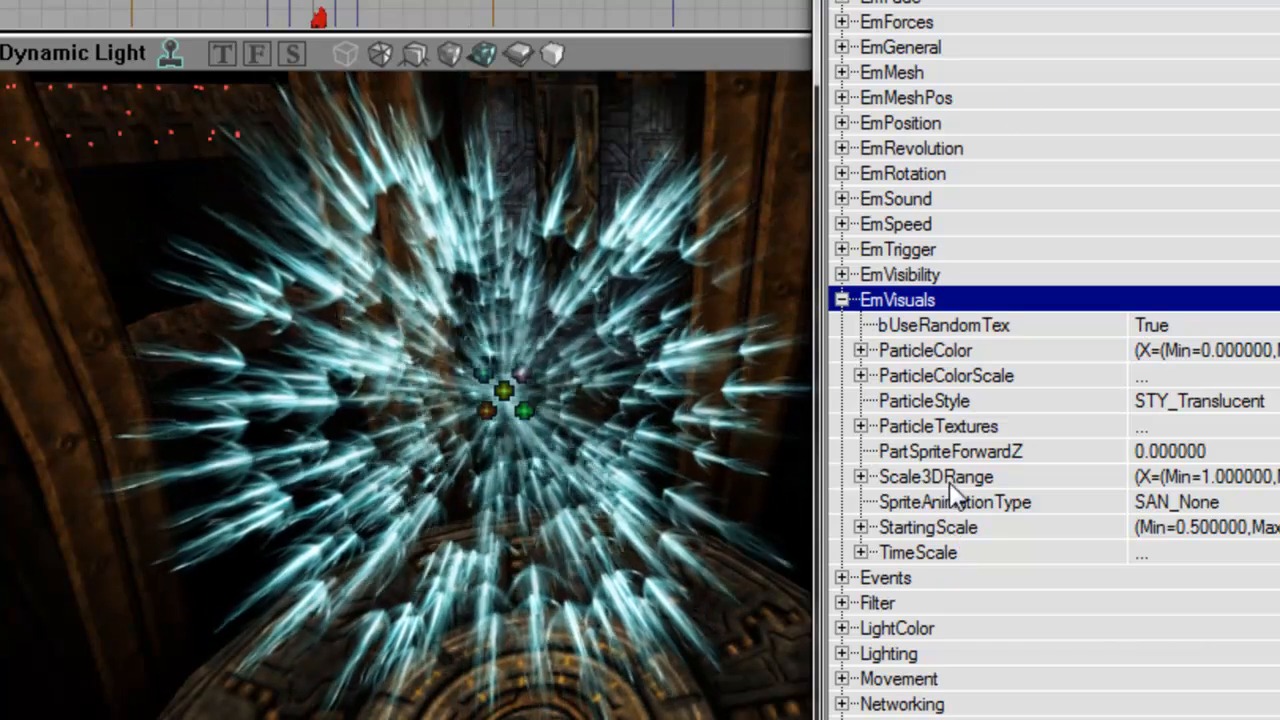
double_click(960, 530)
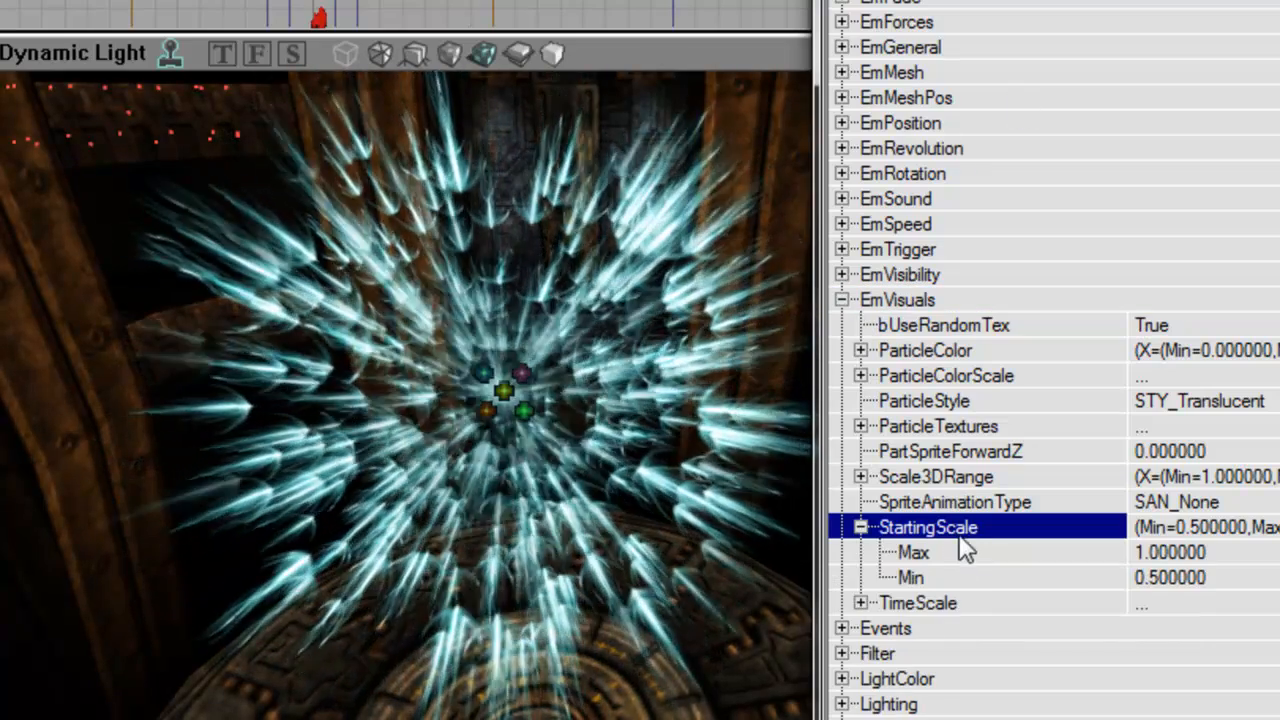
double_click(959, 537)
Expand TimeScale entry [0], set its DrawScaling to 0.1 and collapse the entry.
double_click(954, 557)
double_click(952, 575)
key("Down")
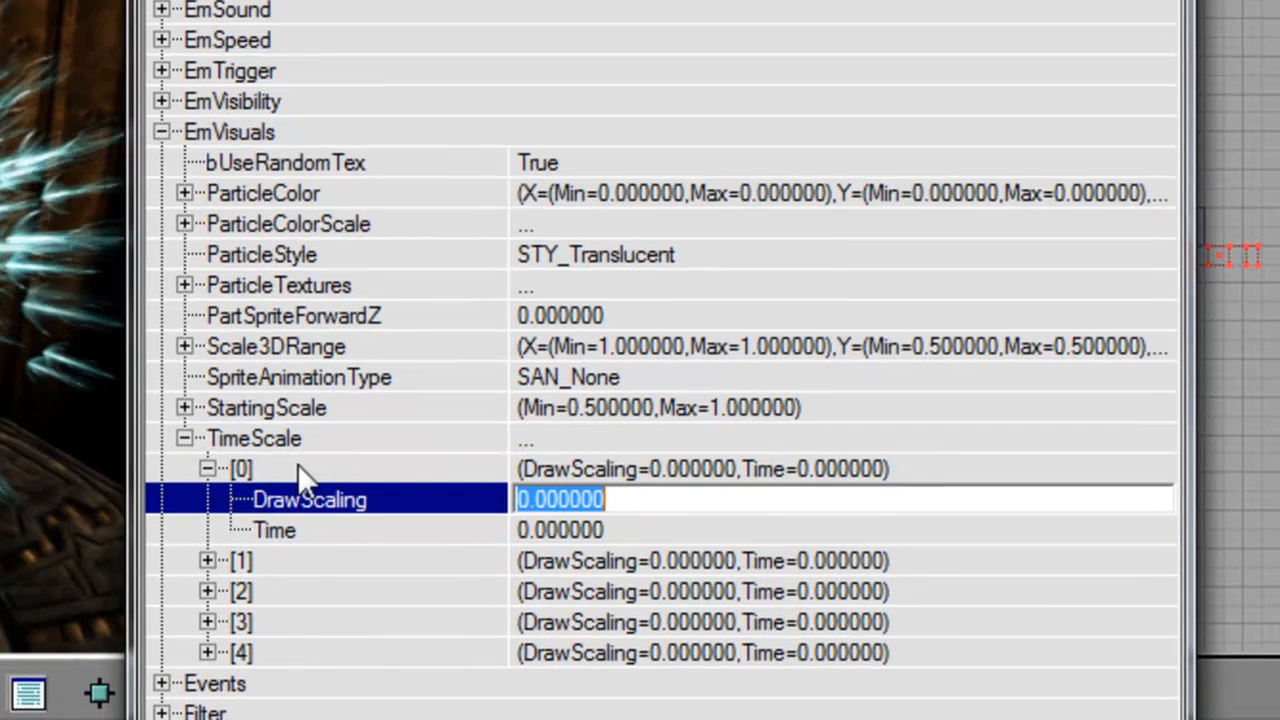
type("0.1")
left_click(298, 464)
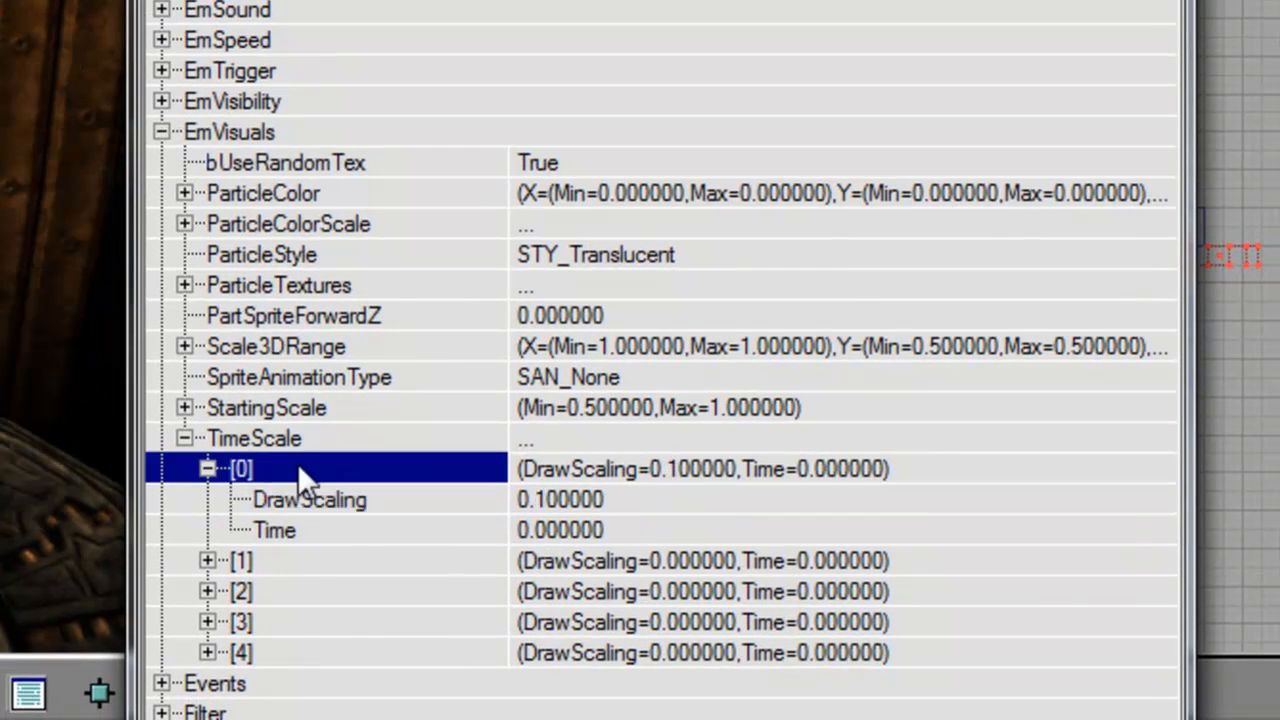
key("Left")
Expand TimeScale entry [1] and set its Time to 1 and DrawScaling to 2.
key("Down")
key("Right")
key("Down")
key("Down")
type("1")
key("Up")
type("2")
key("Return")
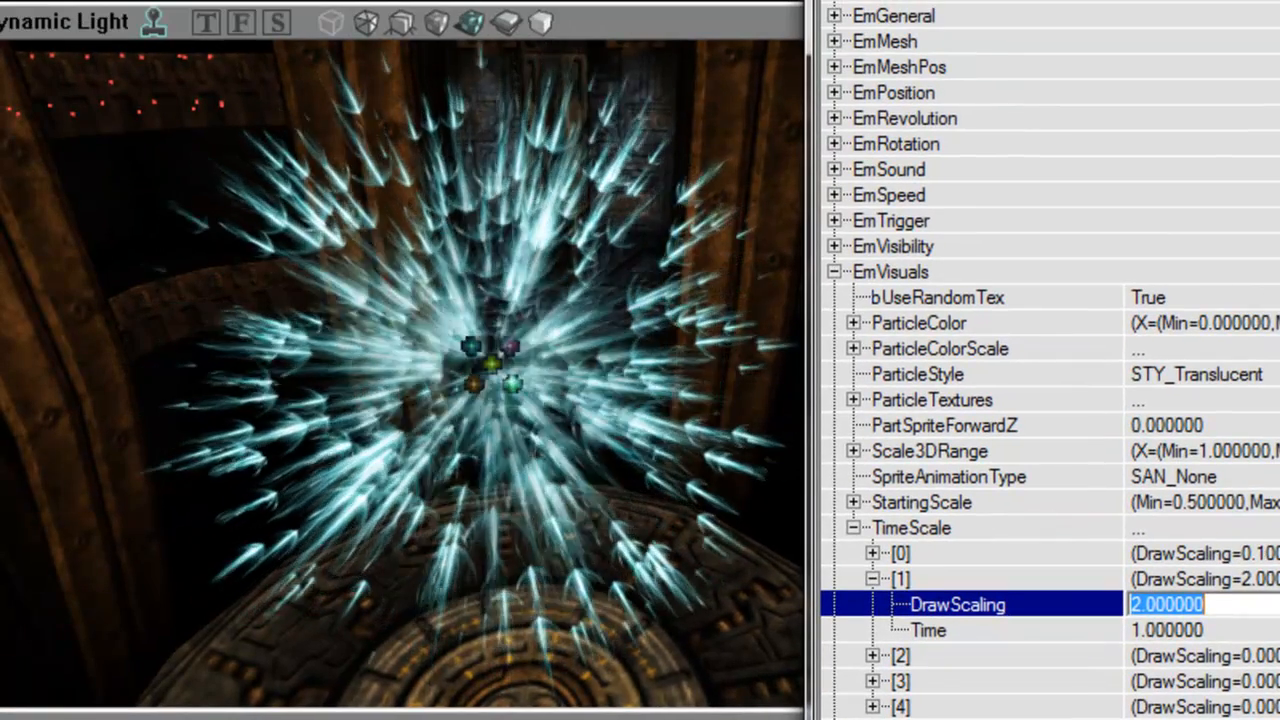
mouse_move(600, 400)
right_mouse_down()
mouse_move(680, 330)
mouse_move(630, 385)
mouse_move(665, 390)
mouse_move(600, 418)
right_mouse_up()
left_click_drag(600, 450, 600, 390)
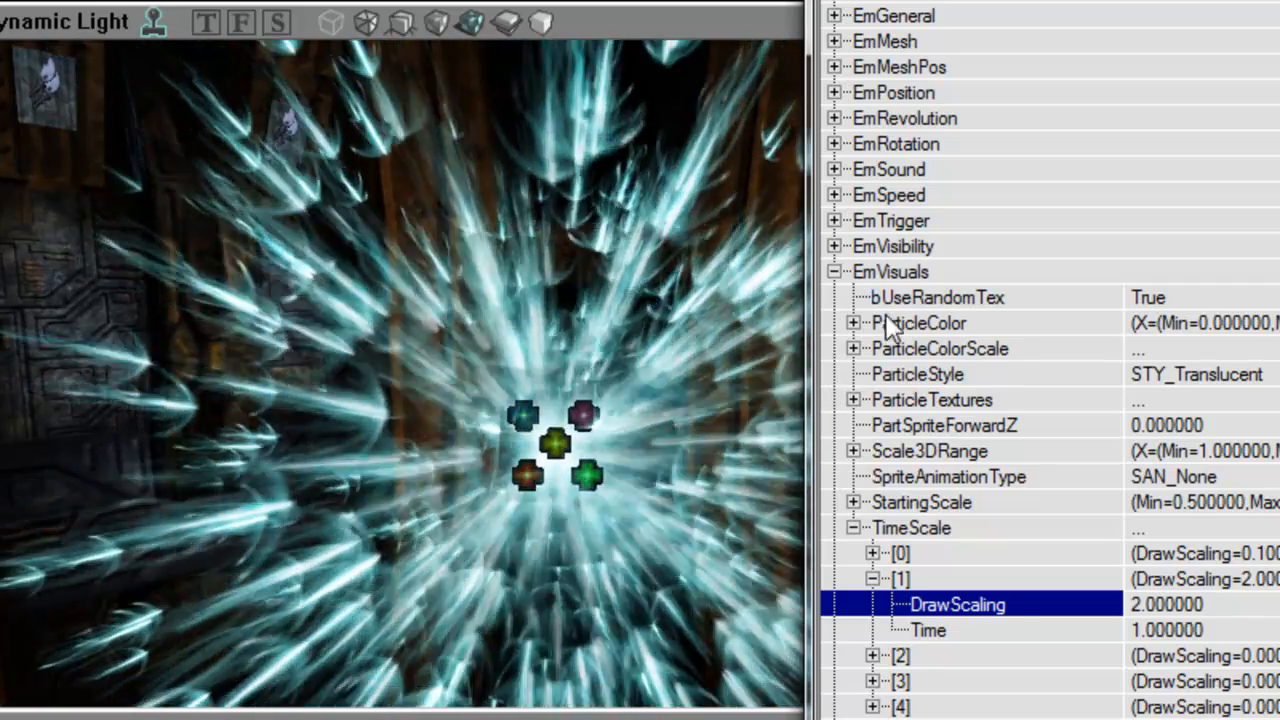
Collapse EmVisuals and expand the Z range of RotationsPerSec under EmRotation.
double_click(912, 273)
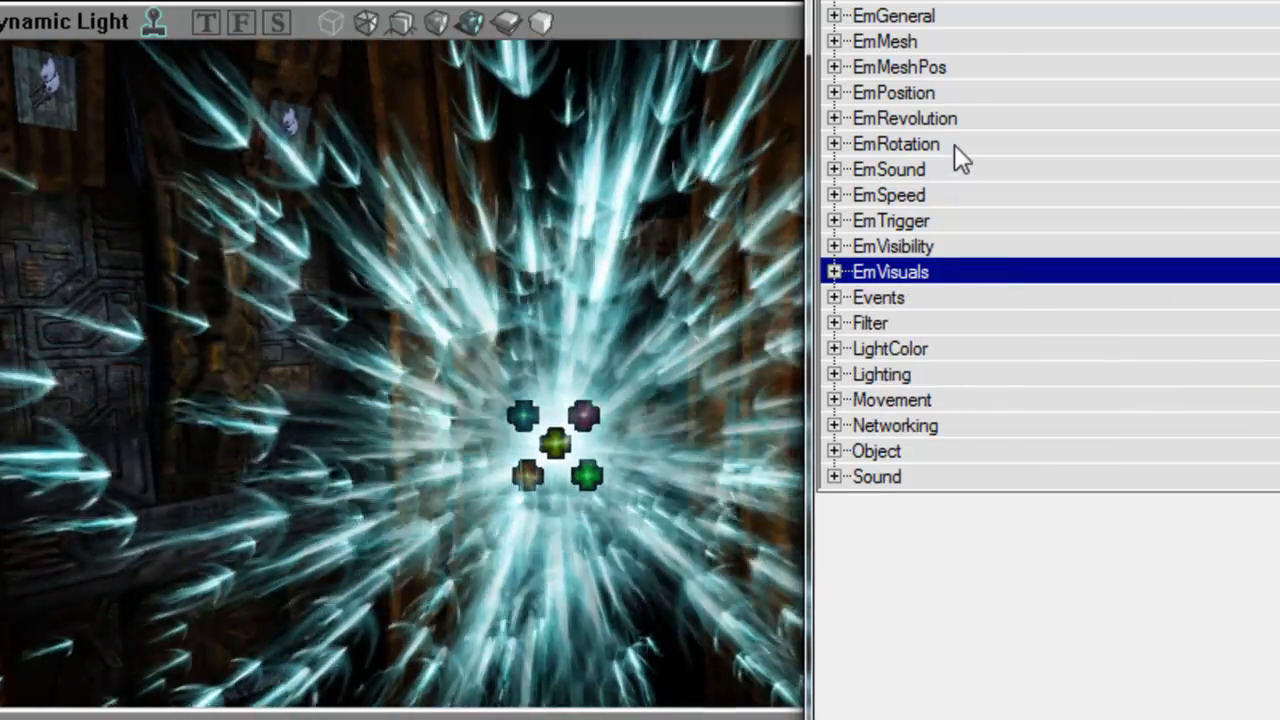
double_click(954, 146)
double_click(962, 245)
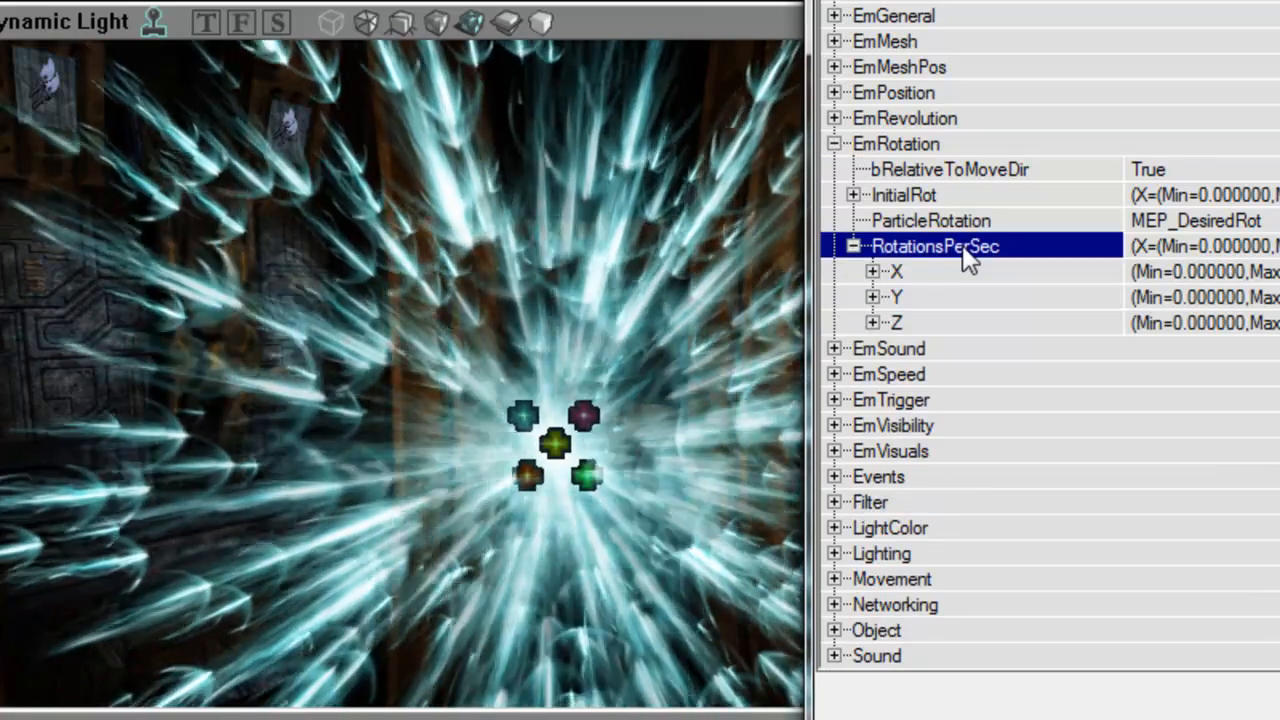
key("Down")
key("Down")
key("Down")
key("Right")
Set the Z Max of RotationsPerSec to 0.1 and Min to -0.1, and collapse EmRotation.
key("Down")
type("0.1")
key("Down")
type("-")
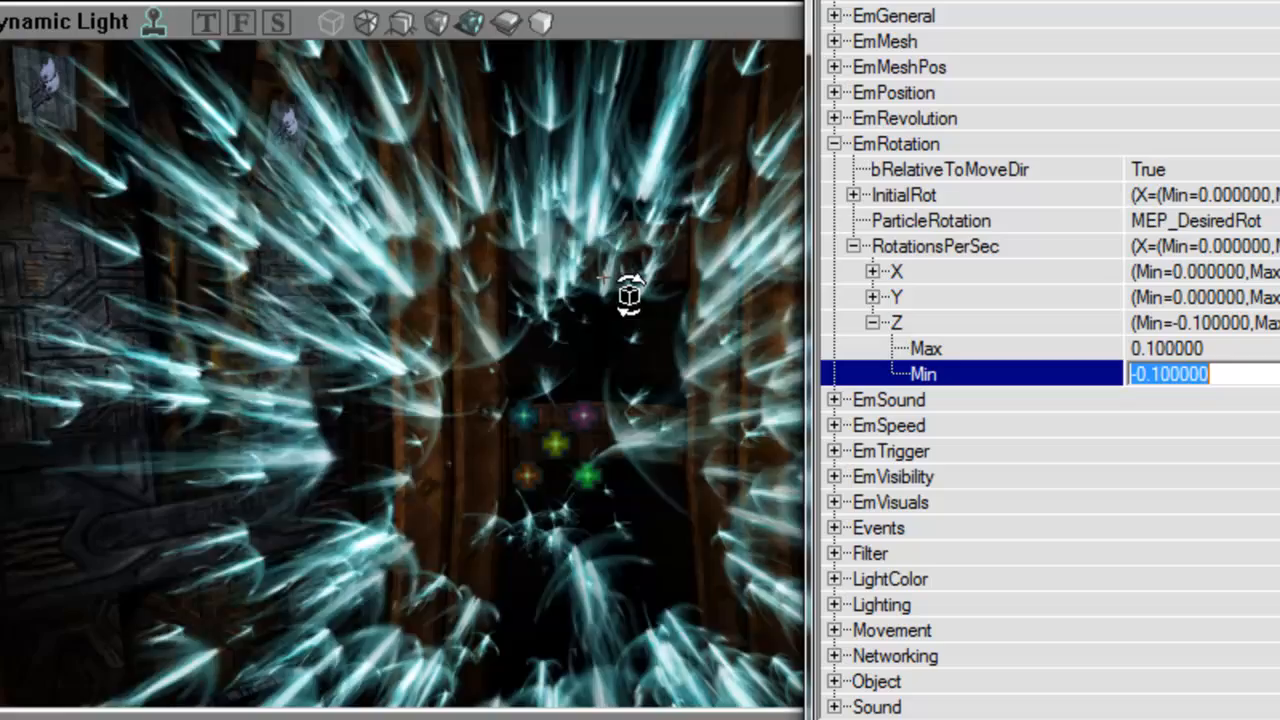
left_click_drag(603, 279, 603, 325)
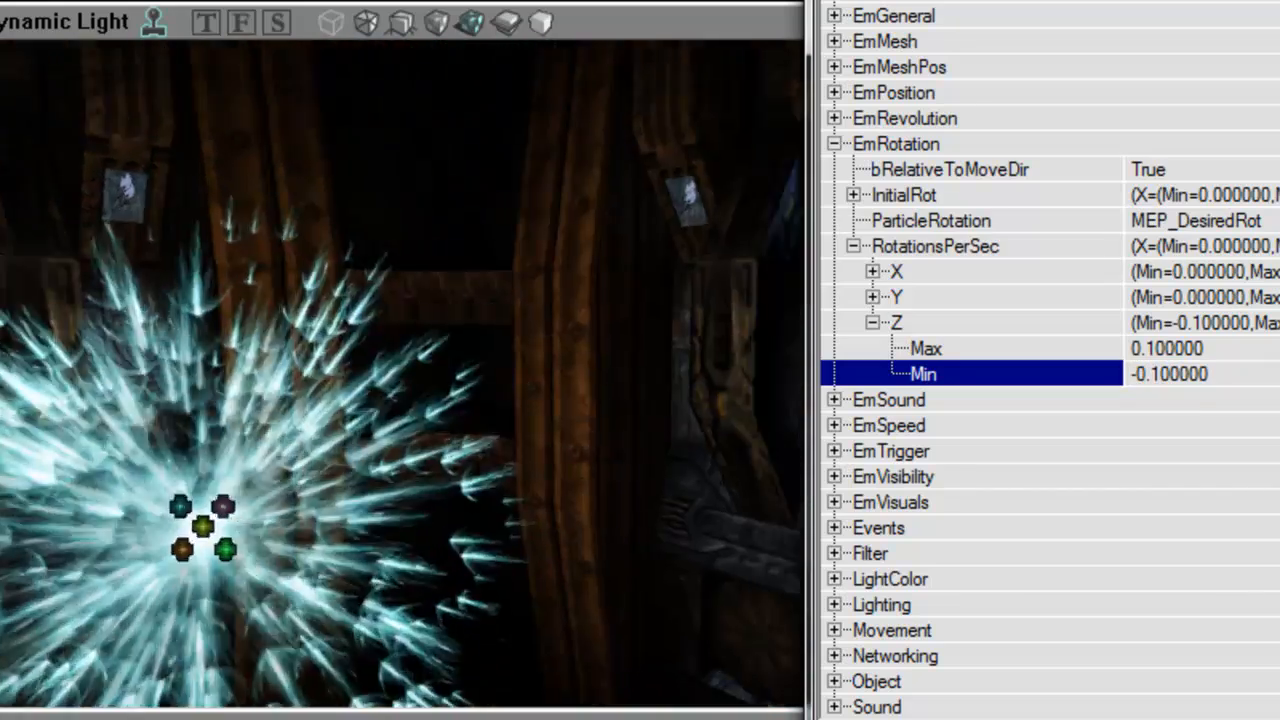
right_click_drag(603, 279, 500, 345)
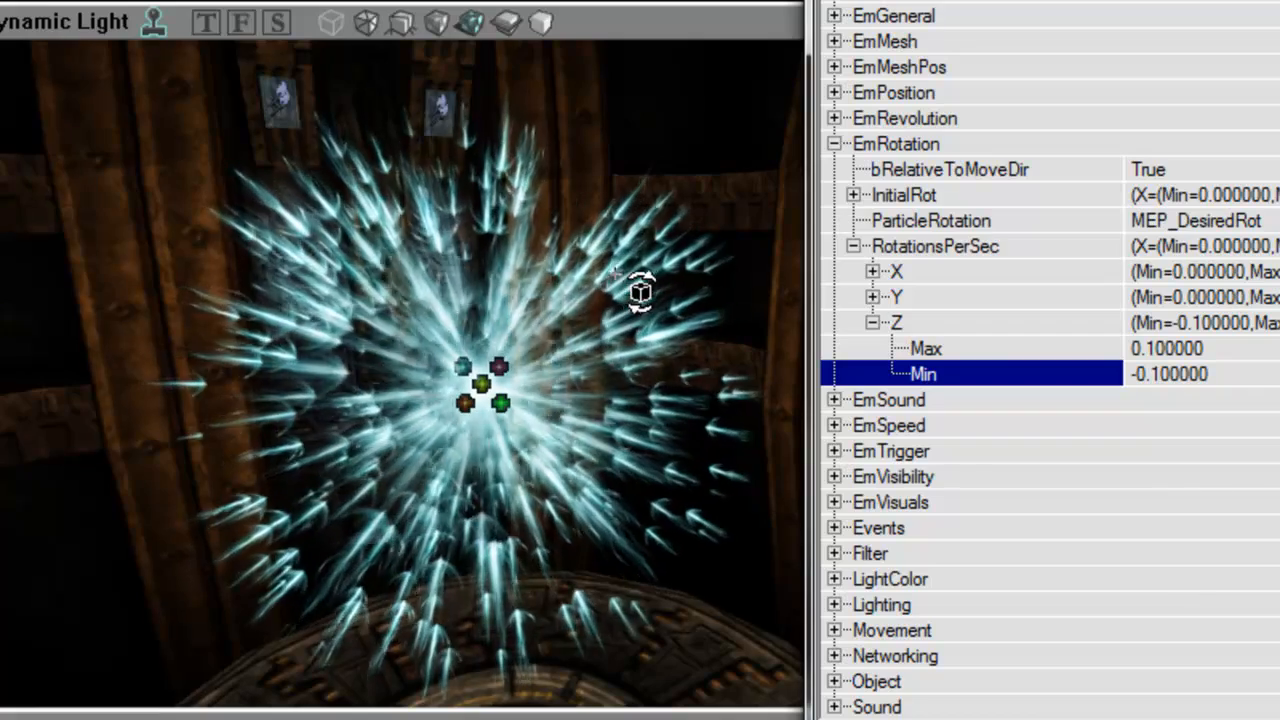
right_click_drag(615, 272, 614, 278)
double_click(922, 146)
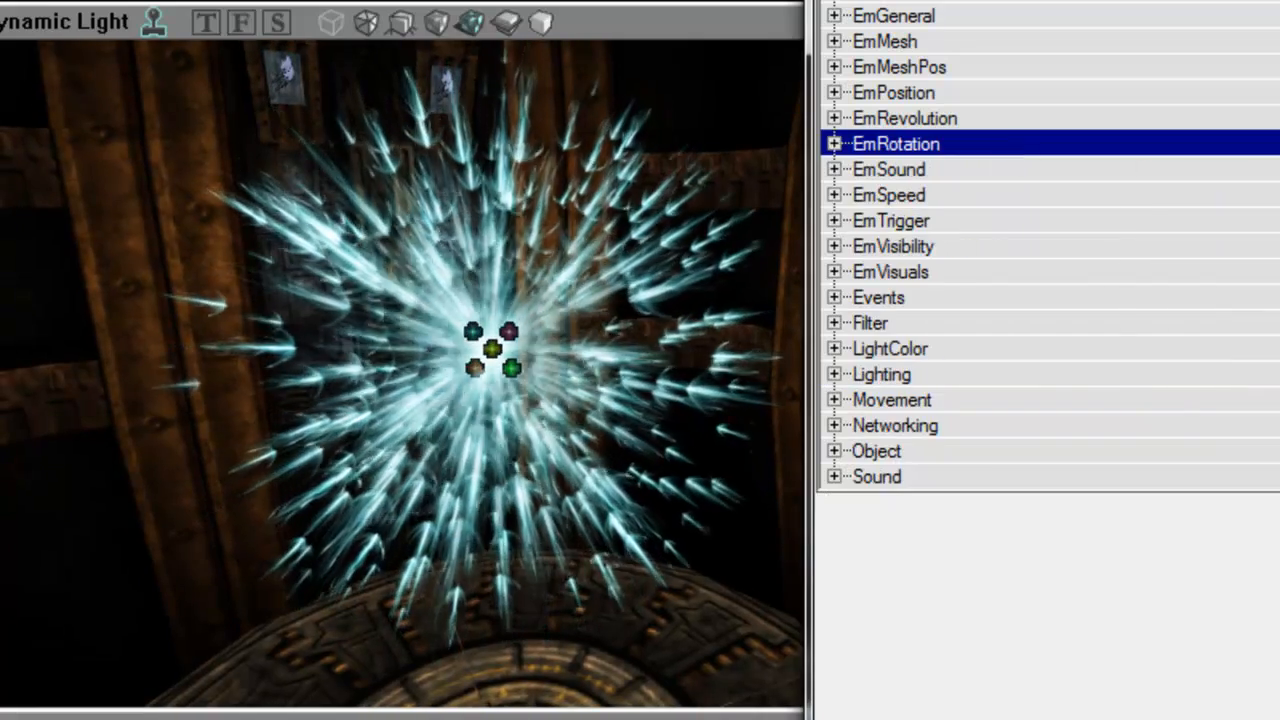
Examine the spinning particle burst from different distances in the 3D view.
left_click_drag(666, 346, 636, 360)
right_click_drag(636, 360, 636, 338)
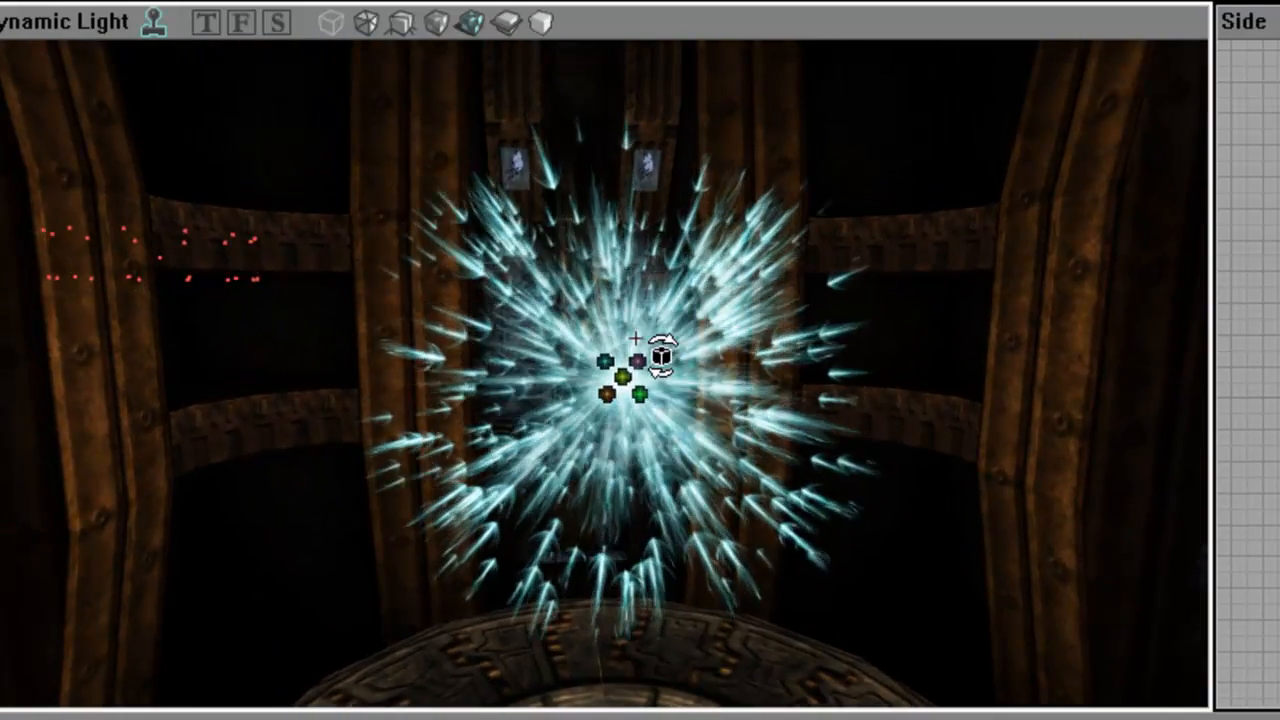
left_click_drag(636, 338, 636, 324)
right_click_drag(636, 324, 650, 330)
mouse_move(650, 330)
left_mouse_down()
mouse_move(629, 288)
mouse_move(650, 286)
mouse_move(648, 330)
left_mouse_up()
right_click_drag(648, 330, 644, 320)
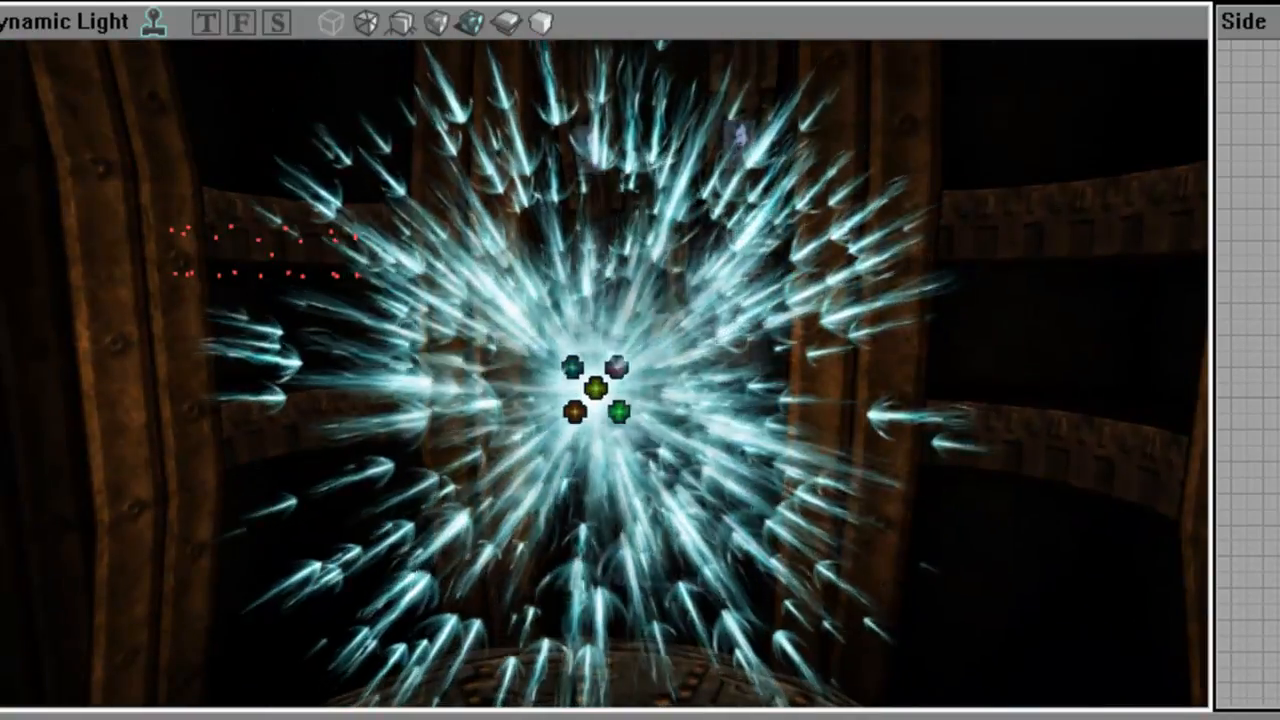
Reopen the emitter's properties, expand EmFade and set FadeInTime to 0.7.
double_click(628, 412)
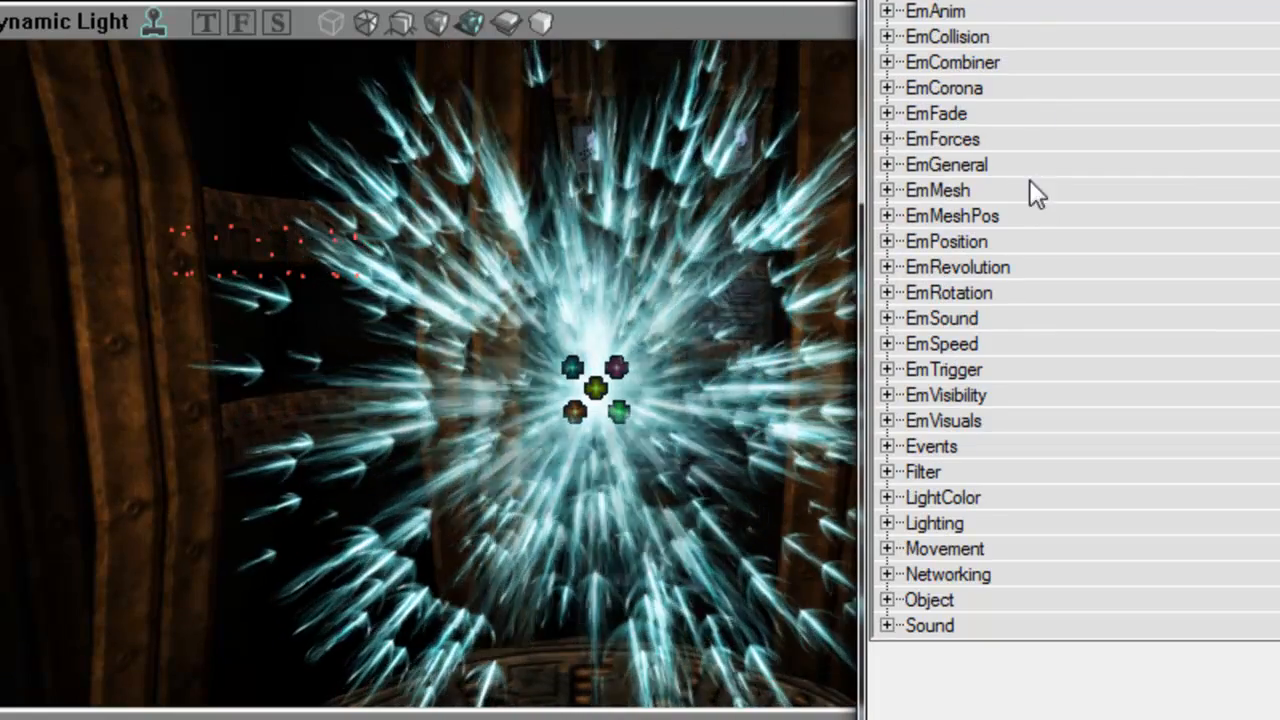
left_click(1000, 190)
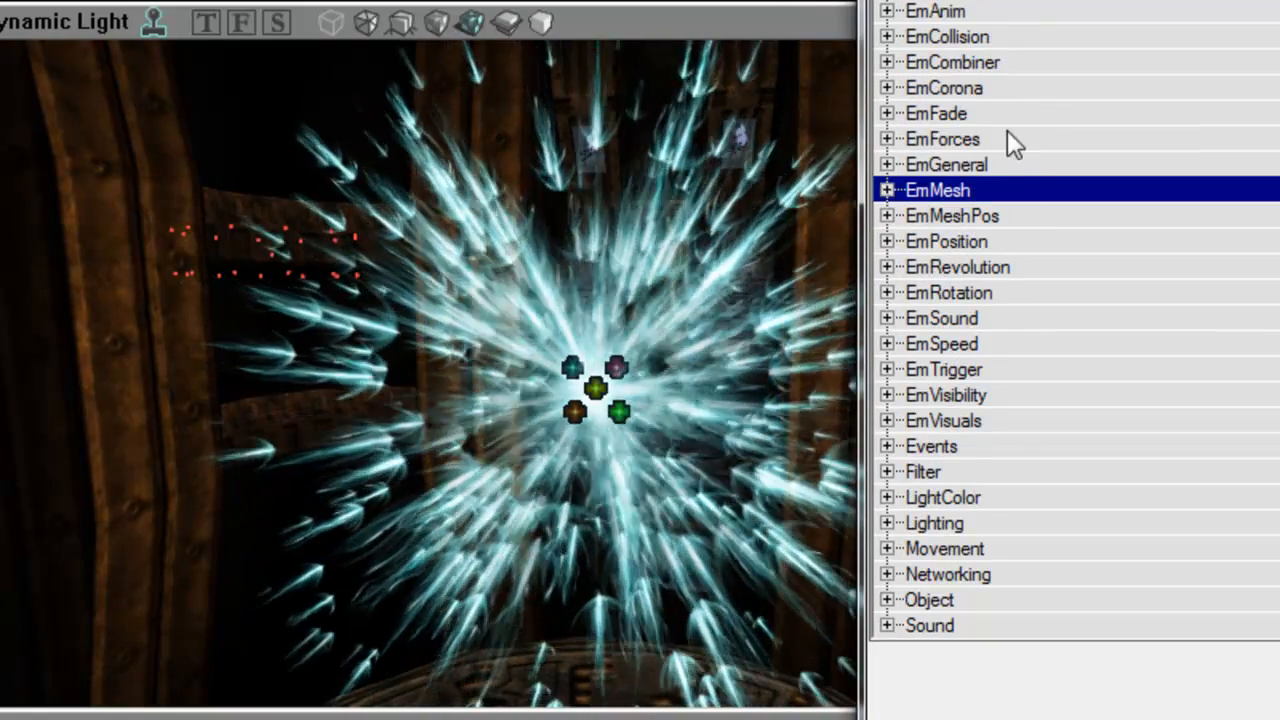
double_click(1004, 115)
left_click(1004, 165)
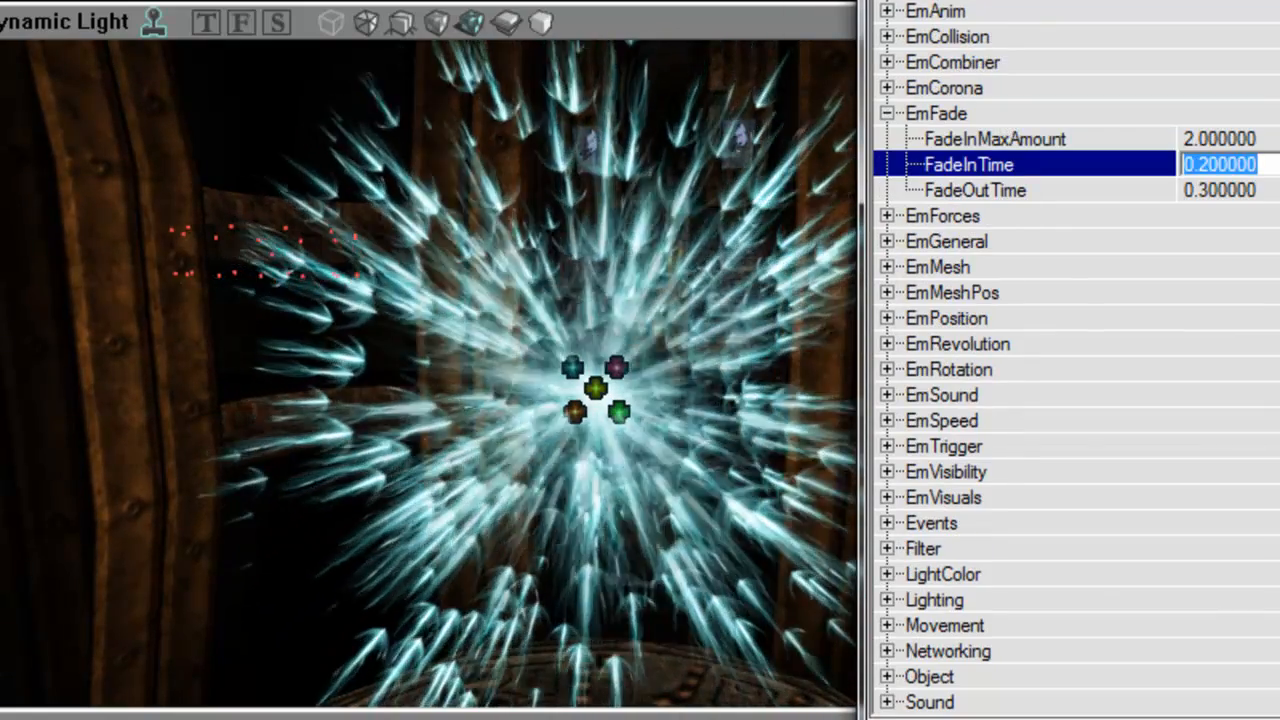
key("BackSpace")
type("0")
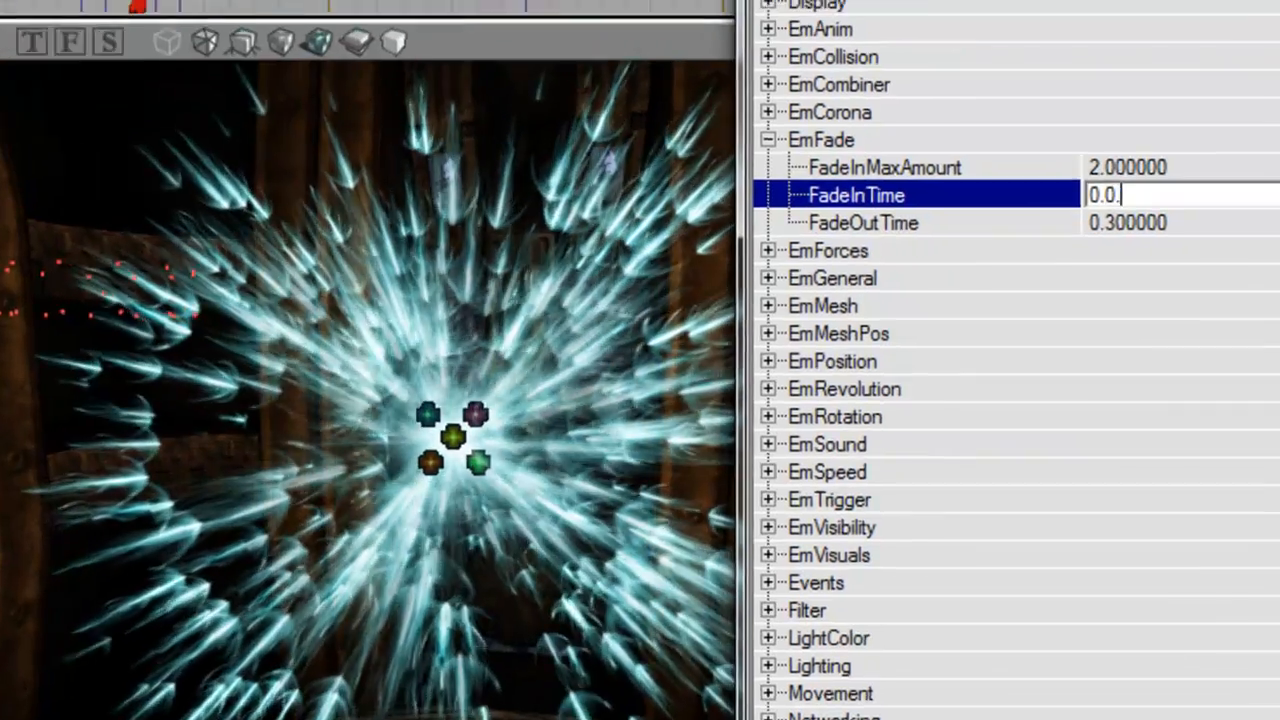
key("Return")
key("Down")
key("Up")
type("0.7")
key("Return")
Enter a new FadeOutTime and collapse EmFade.
key("Down")
type("0.")
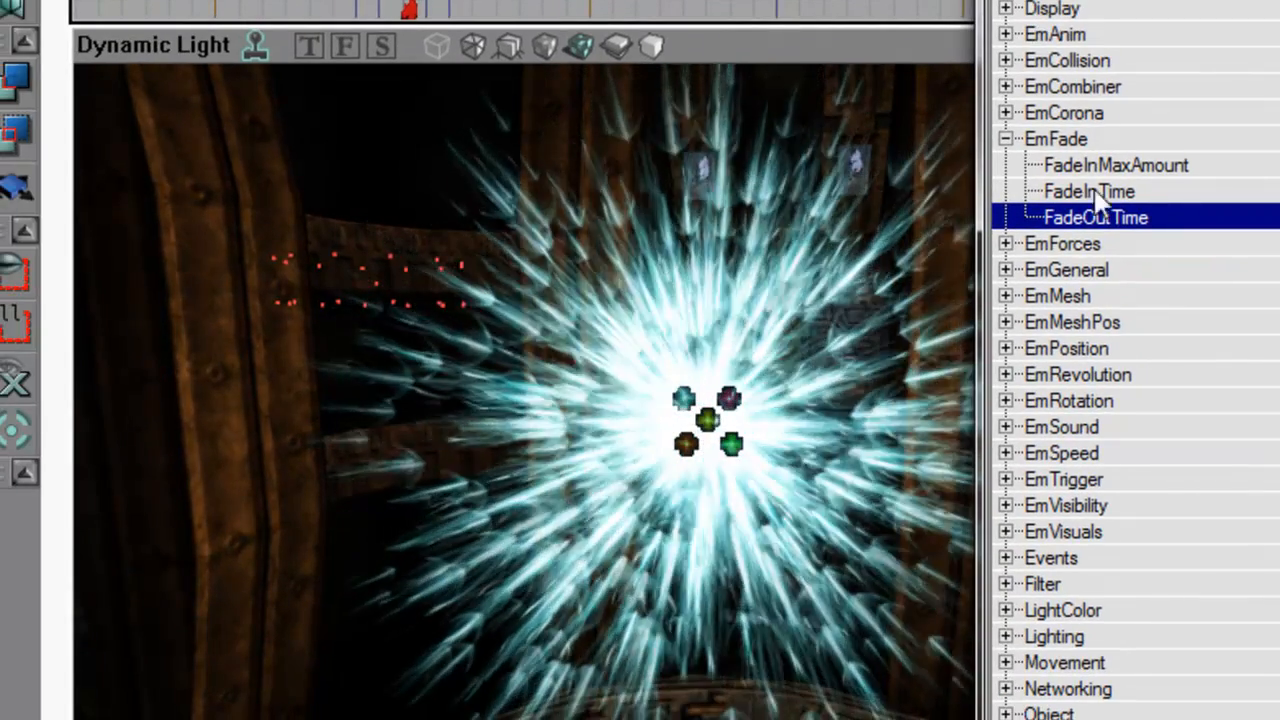
double_click(1040, 139)
Expand LifetimeRange under EmGeneral and set its Max and Min to 3.
left_click(1100, 191)
double_click(1110, 193)
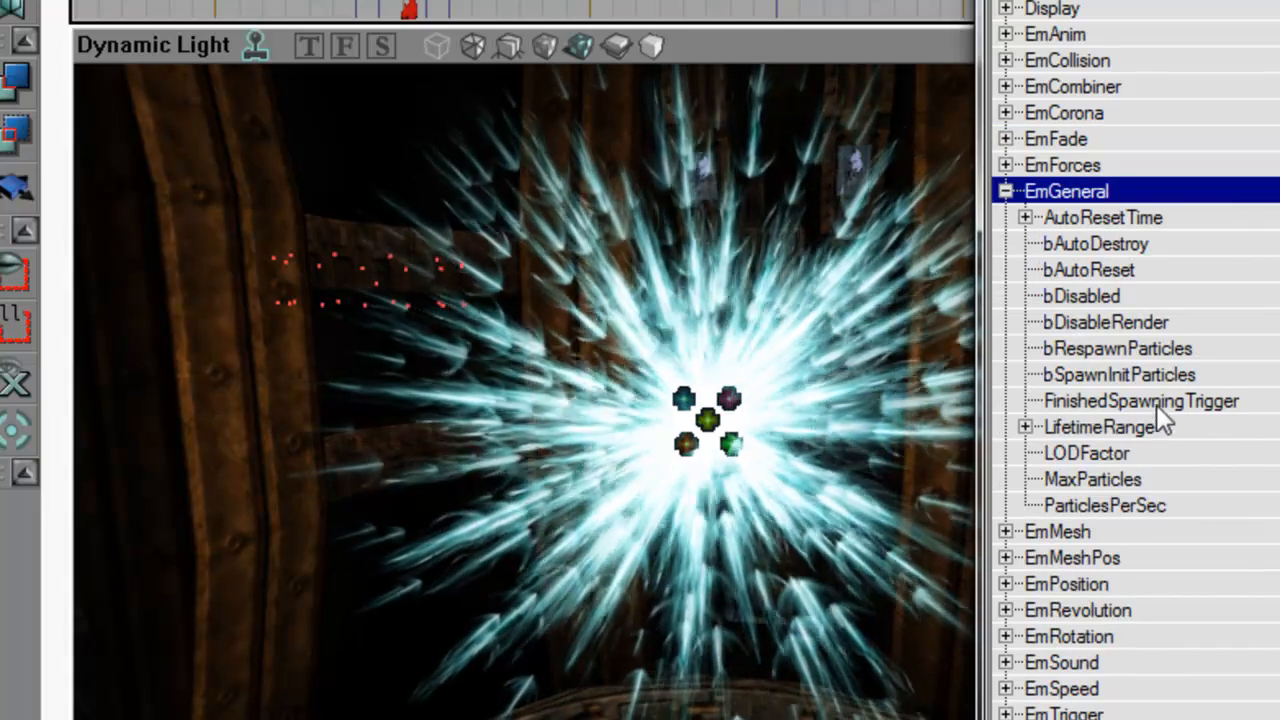
double_click(1100, 427)
left_click(1080, 453)
left_click(1078, 479)
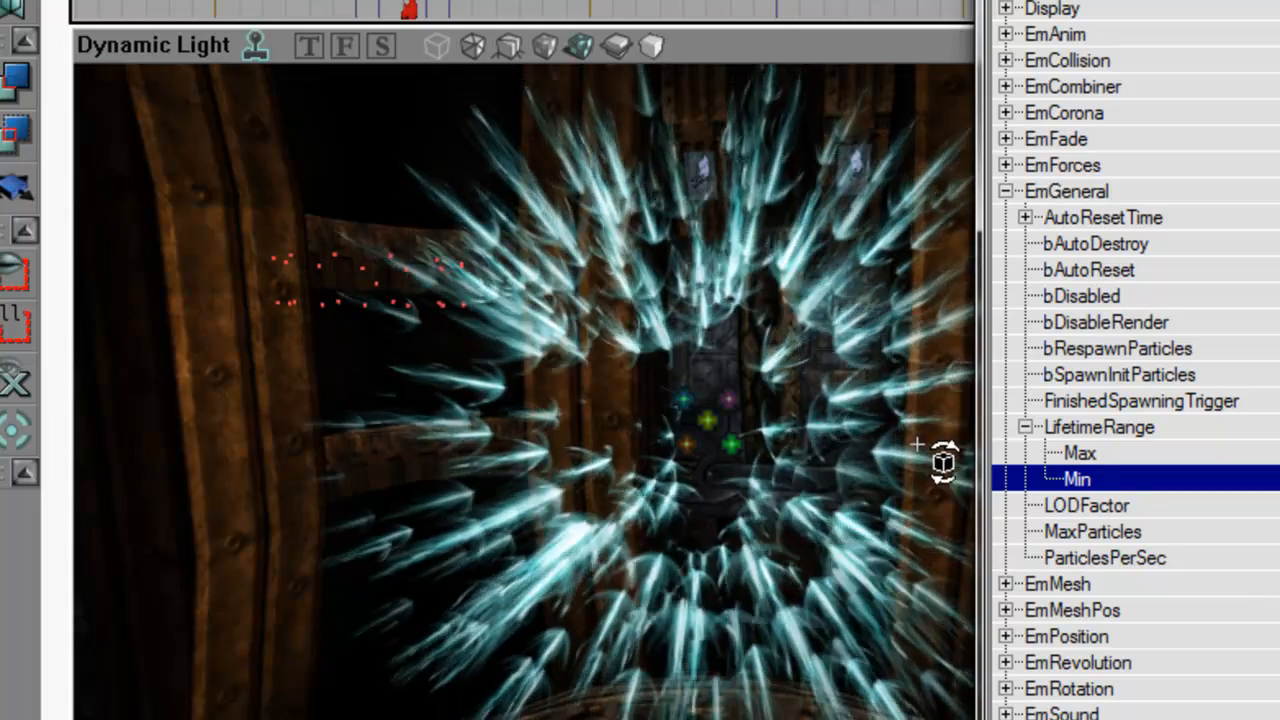
Examine the longer-lived particle burst from several angles and distances in the 3D view.
right_click_drag(917, 443, 950, 433)
left_click_drag(950, 433, 930, 505)
right_click_drag(930, 505, 952, 470)
left_click_drag(952, 470, 948, 432)
right_click_drag(948, 432, 962, 455)
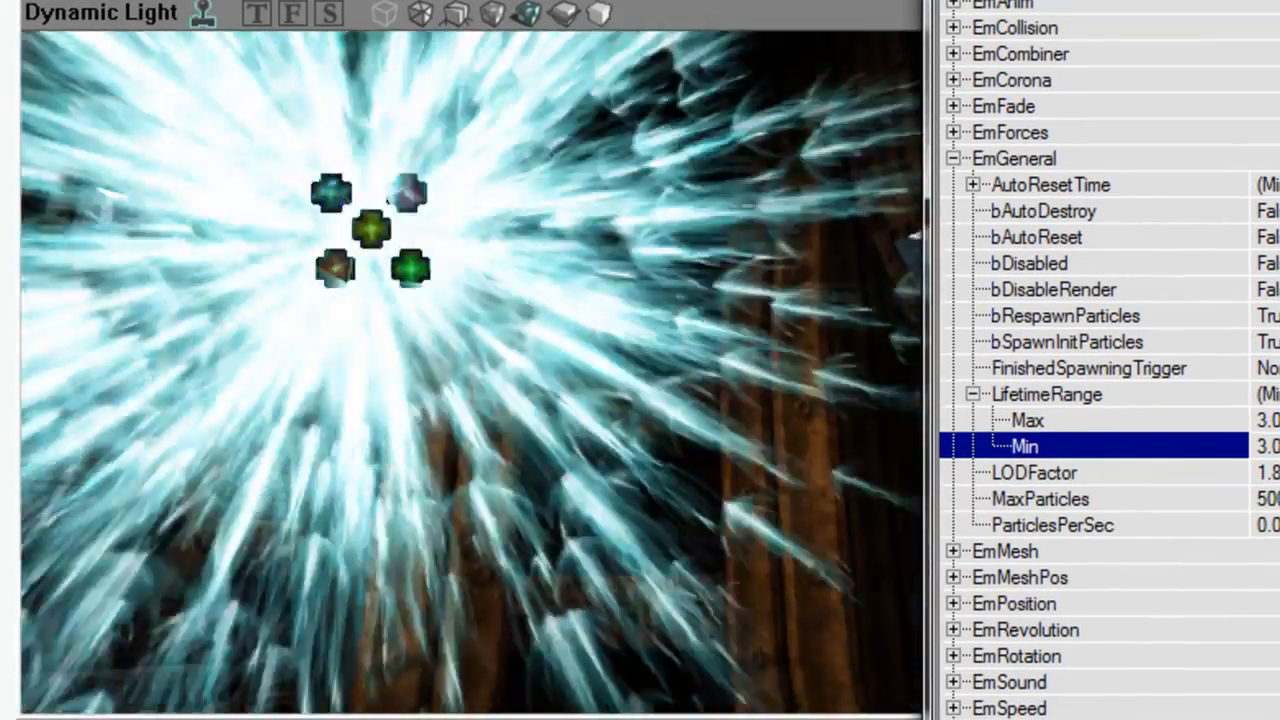
left_click_drag(962, 455, 930, 405)
right_click_drag(930, 405, 892, 408)
left_click_drag(892, 408, 888, 458)
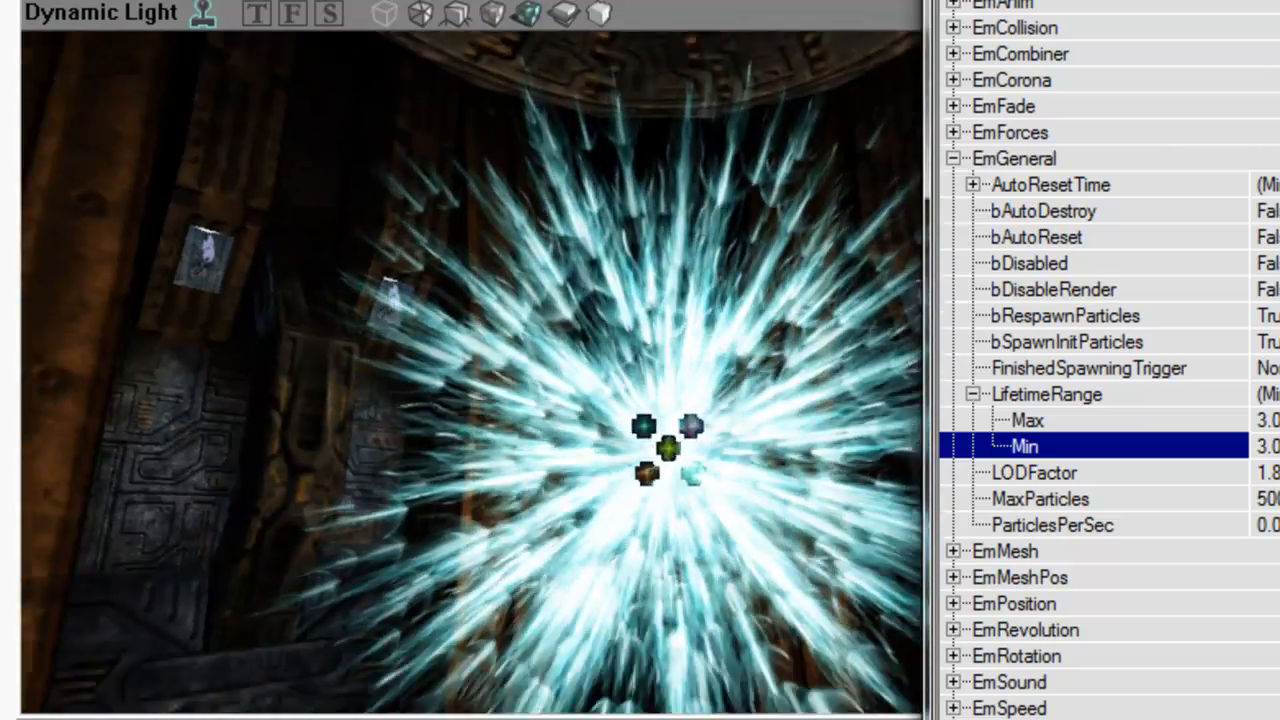
right_click_drag(888, 458, 930, 450)
left_click(1270, 447)
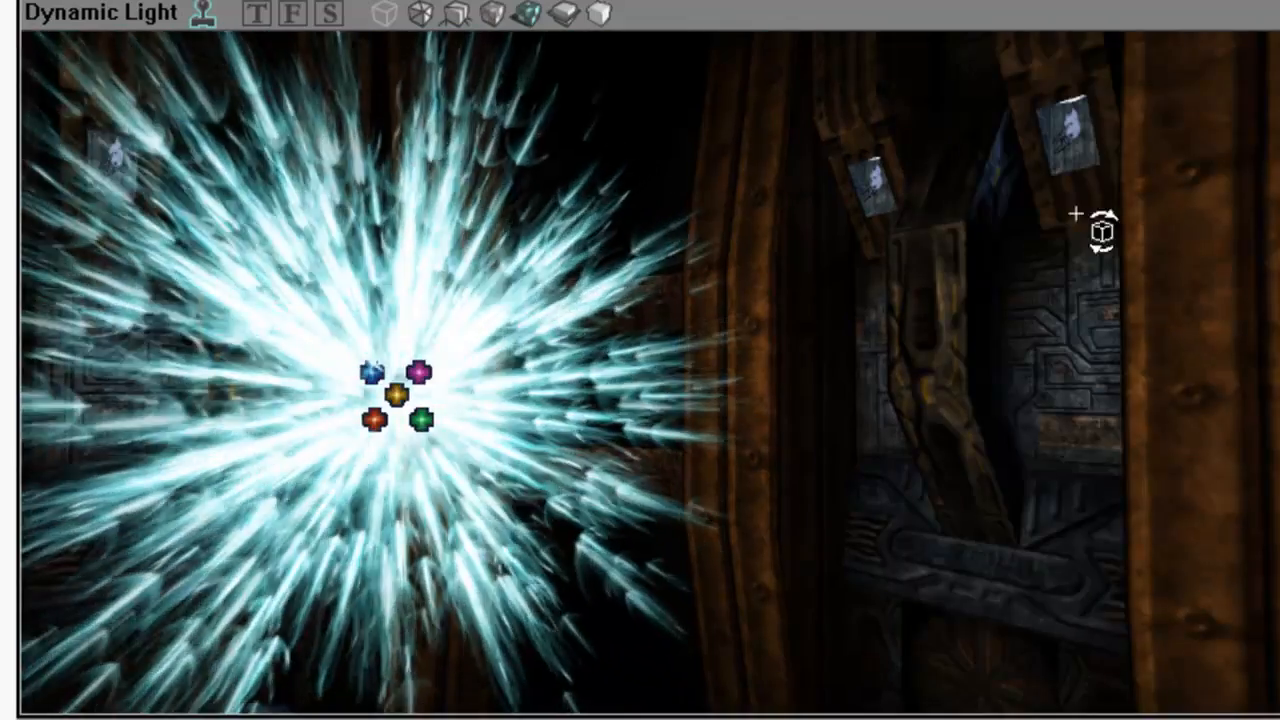
right_click_drag(1074, 214, 760, 300)
left_click_drag(760, 300, 688, 345)
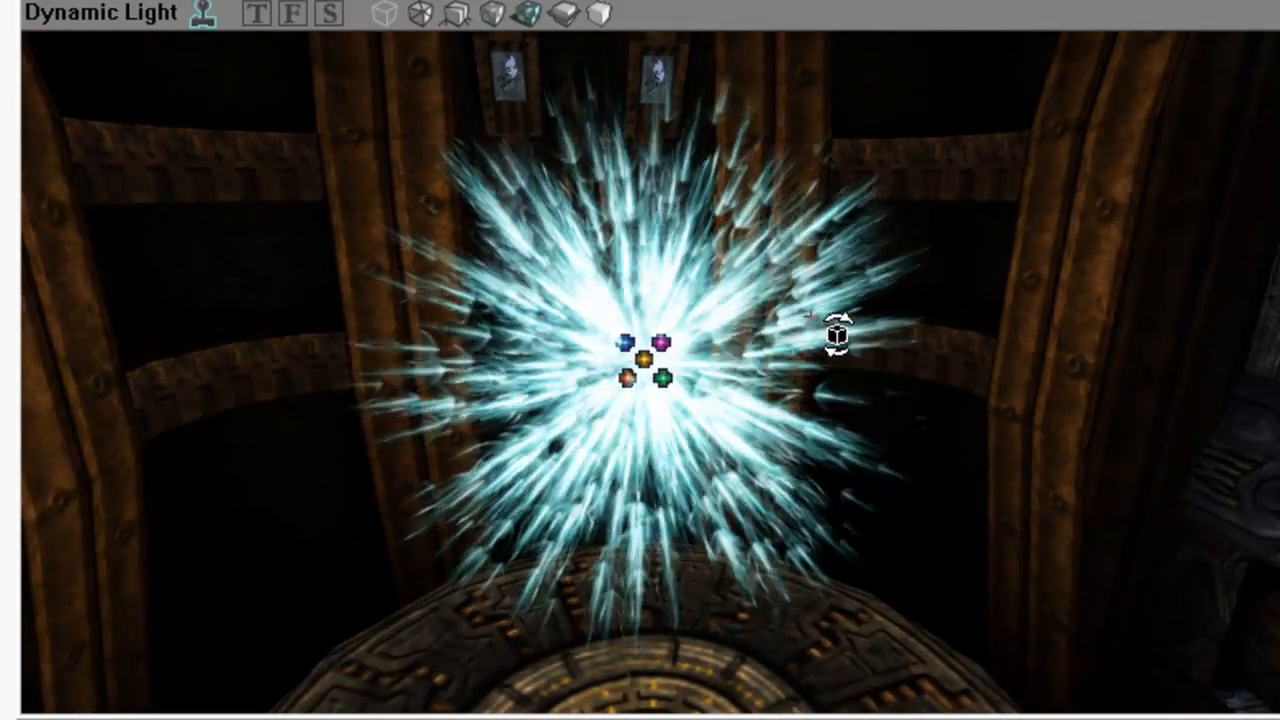